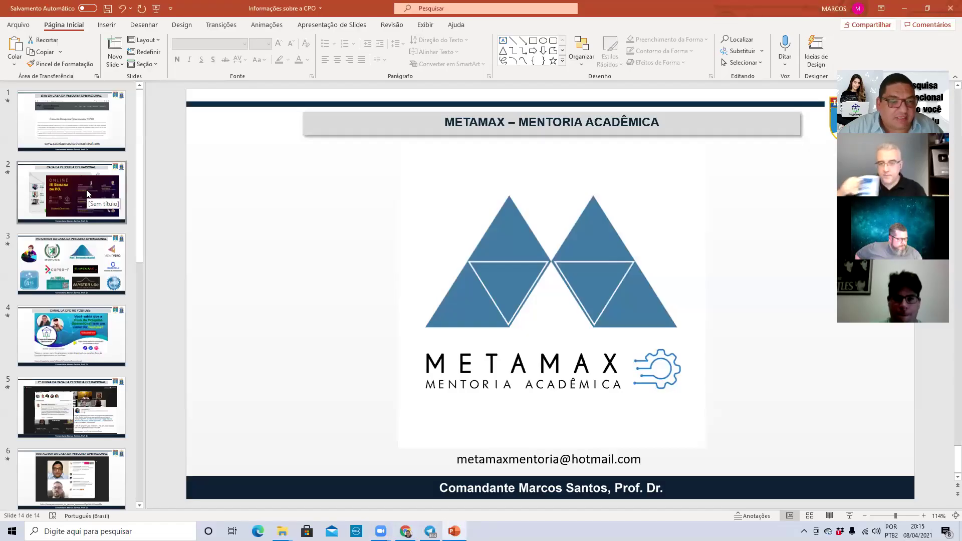
Jump to slide 2, then back to slide 1 with the Casa da Pesquisa Operacional website screenshot.
{"action": "left_click", "coordinate": [75, 184]}
{"action": "left_click", "coordinate": [71, 122]}
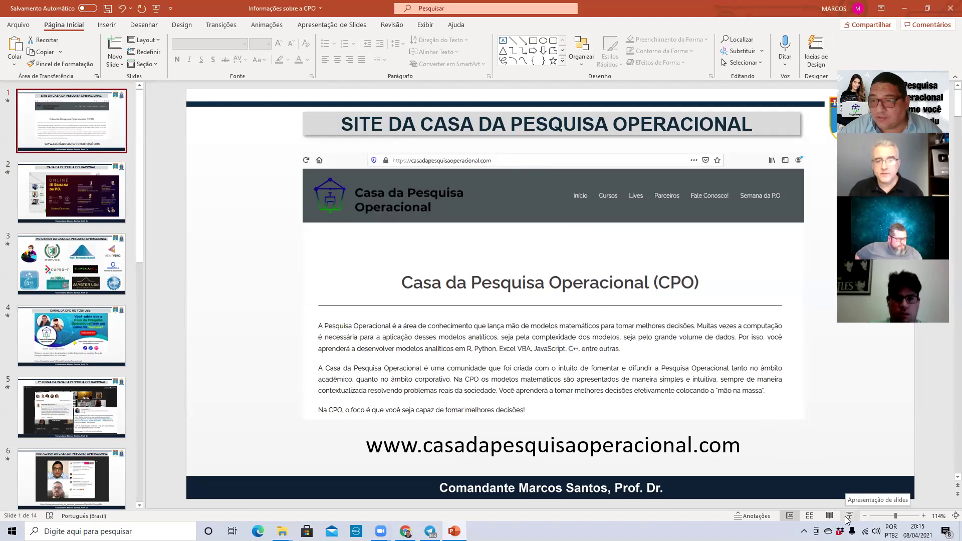
Start the full-screen slide show from the status bar button.
{"action": "left_click", "coordinate": [848, 517]}
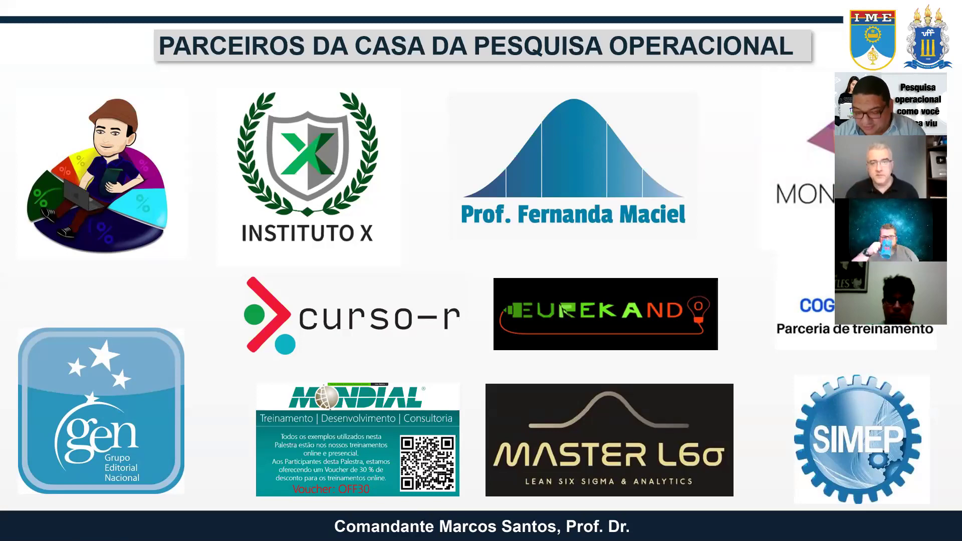
Advance the slide show to the 'CANAL DA CPO NO YOUTUBE' slide.
{"action": "left_click", "coordinate": [504, 243]}
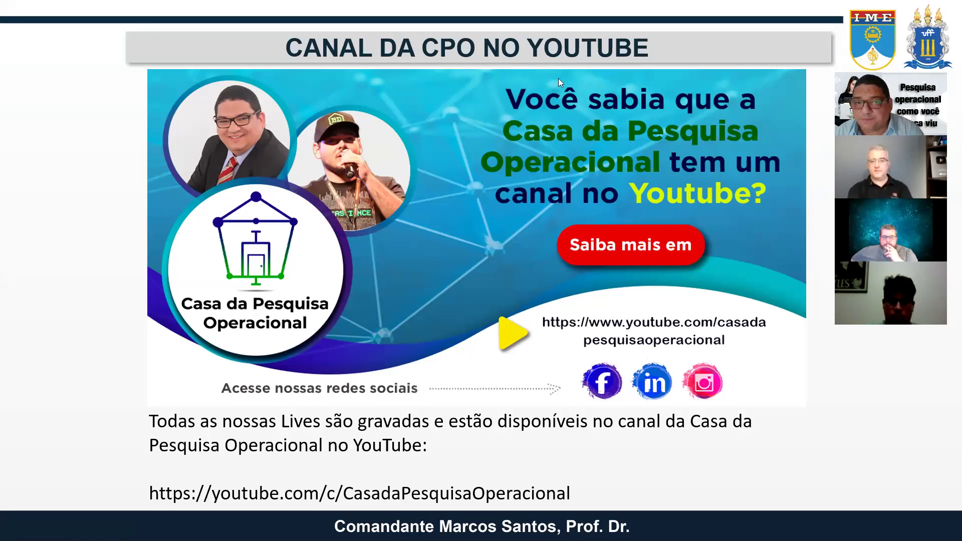
Advance to the '2ª TURMA DA CASA DA PESQUISA OPERACIONAL' slide with class screenshots.
{"action": "left_click", "coordinate": [548, 122]}
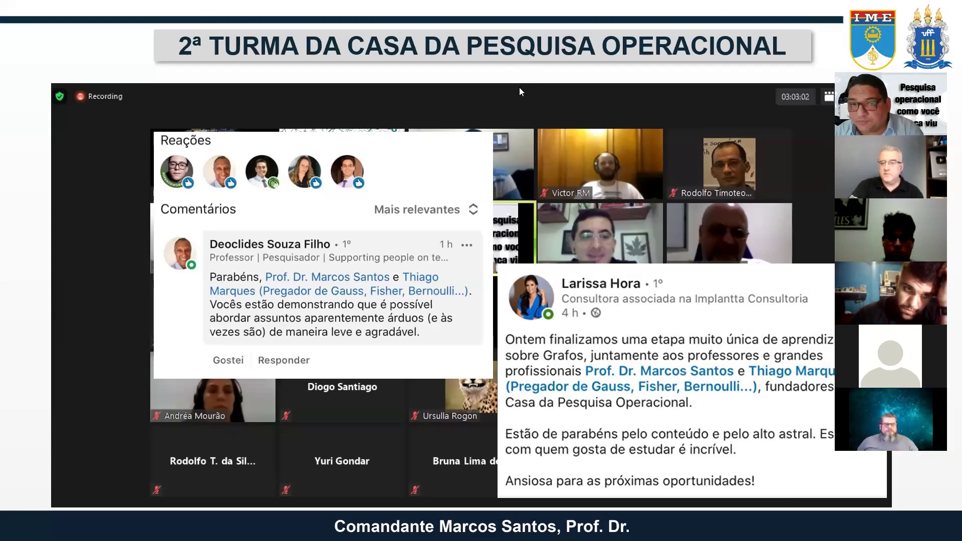
Step past the Instagram slide to the WhatsApp study-group slide, briefly revisiting Instagram.
{"action": "key", "text": "Right"}
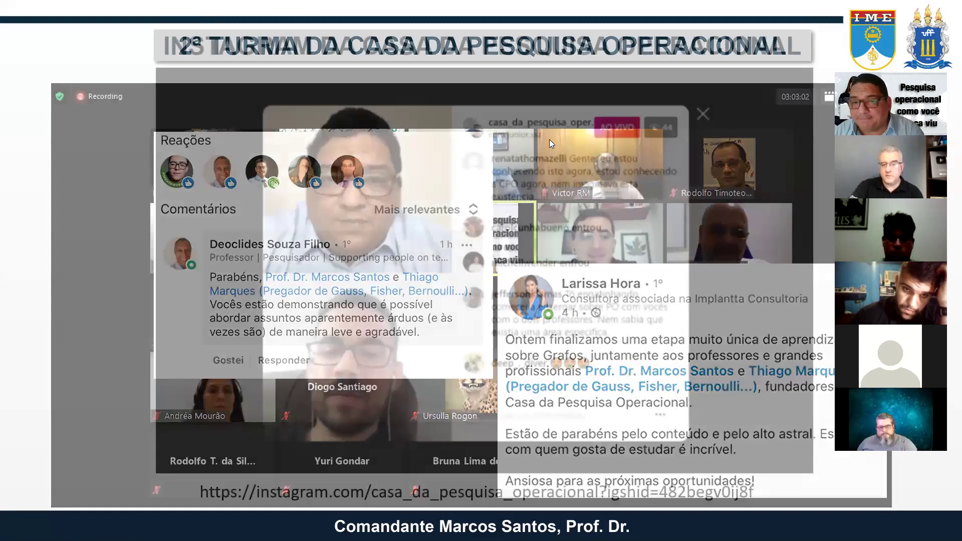
{"action": "key", "text": "Right"}
{"action": "key", "text": "Left"}
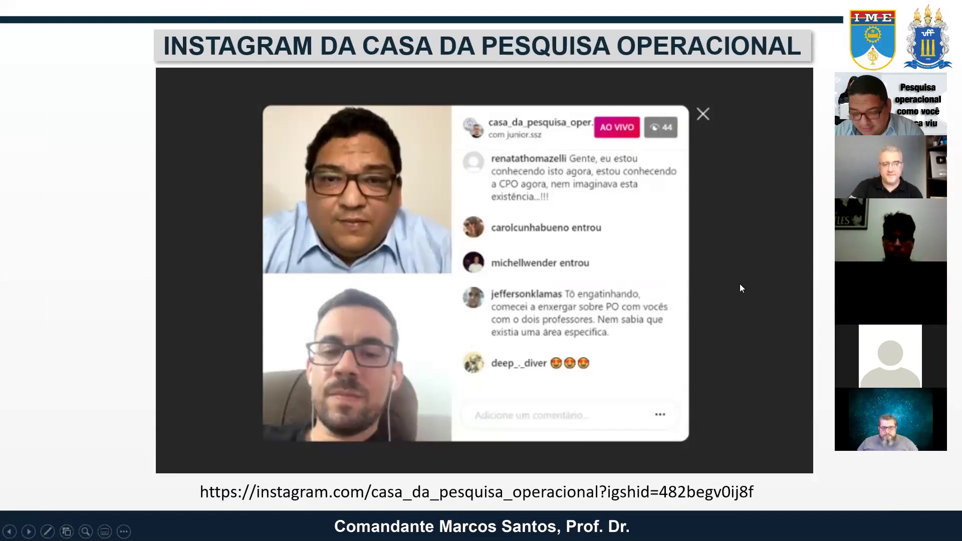
{"action": "key", "text": "Right"}
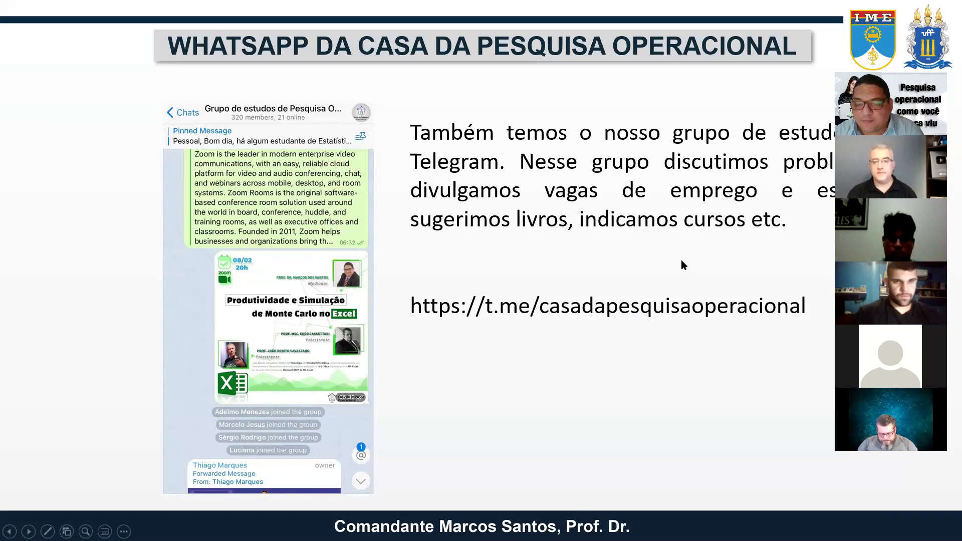
Move past the 5ª turma waiting-list slide to 'ESCOPO DA PESQUISA OPERACIONAL'.
{"action": "left_click", "coordinate": [619, 251]}
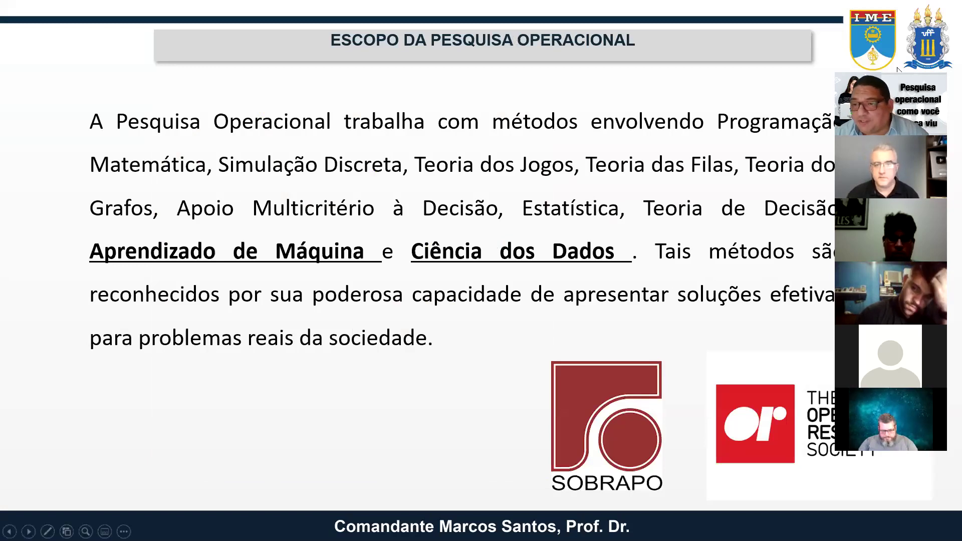
Shift the video thumbnails off the slide text and turn on the slide show Pen.
{"action": "left_click_drag", "start_coordinate": [899, 69], "coordinate": [908, 44]}
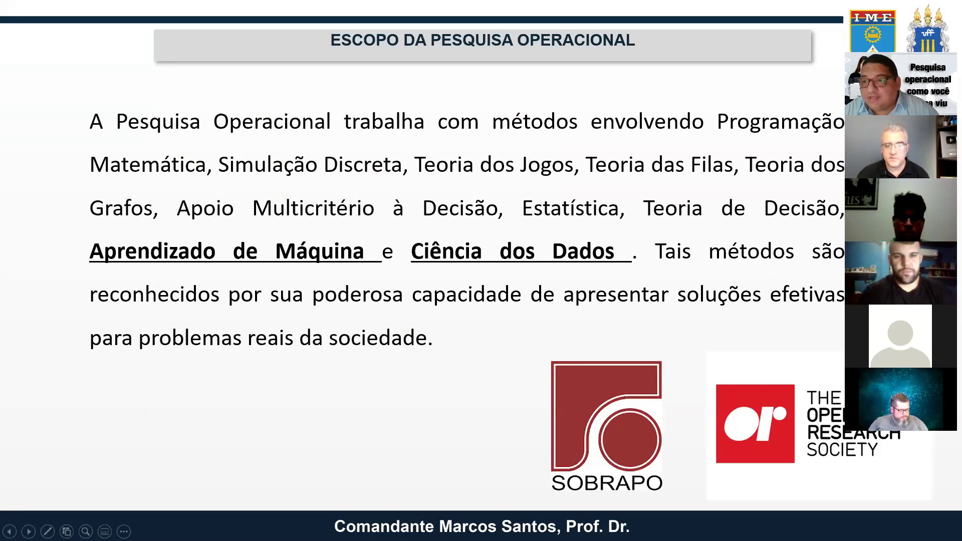
{"action": "left_click_drag", "start_coordinate": [910, 49], "coordinate": [916, 58]}
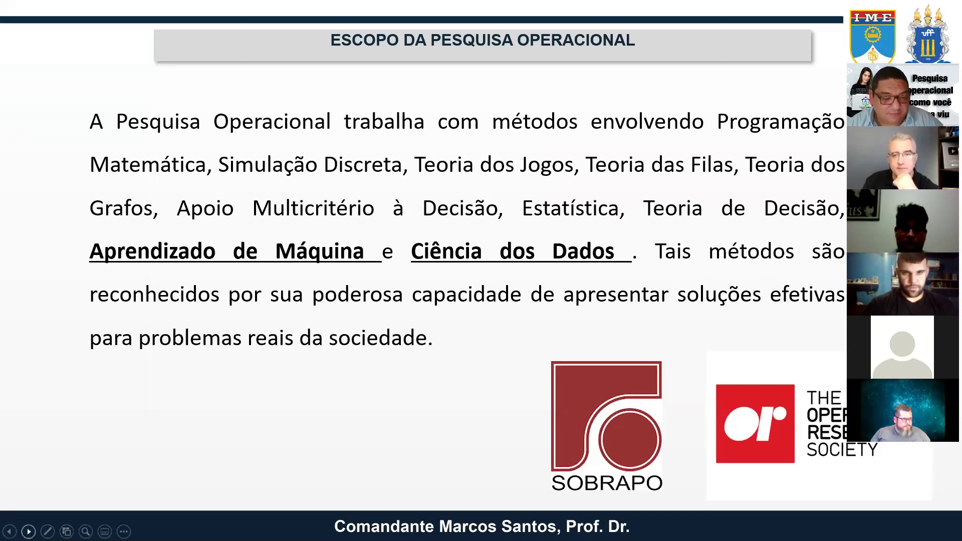
{"action": "left_click", "coordinate": [47, 532]}
{"action": "left_click", "coordinate": [29, 450]}
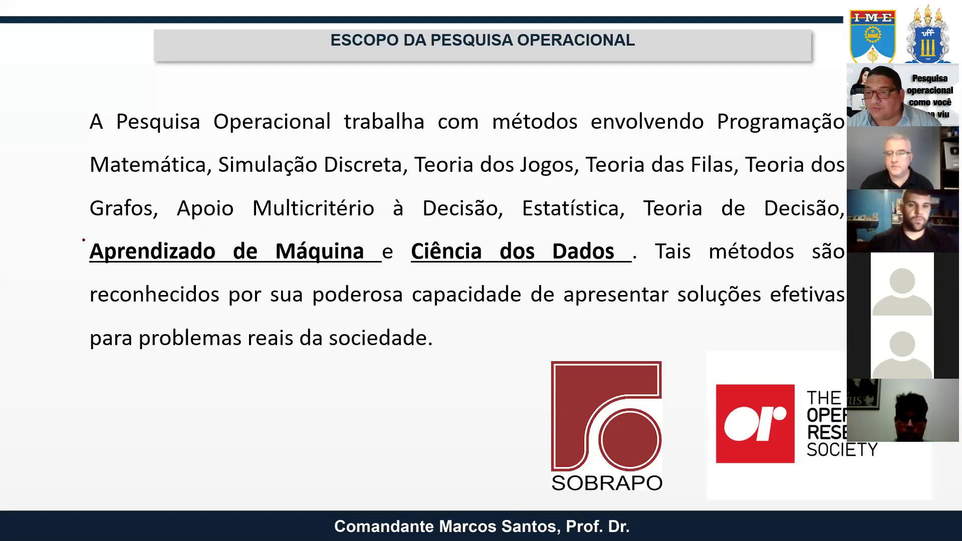
Circle 'Aprendizado de Máquina' and 'Ciência dos Dados', and underline 'apresentar soluções efetivas para problemas reais da sociedade'.
{"action": "mouse_move", "coordinate": [91, 234]}
{"action": "left_mouse_down"}
{"action": "mouse_move", "coordinate": [360, 270]}
{"action": "mouse_move", "coordinate": [118, 230]}
{"action": "left_mouse_up"}
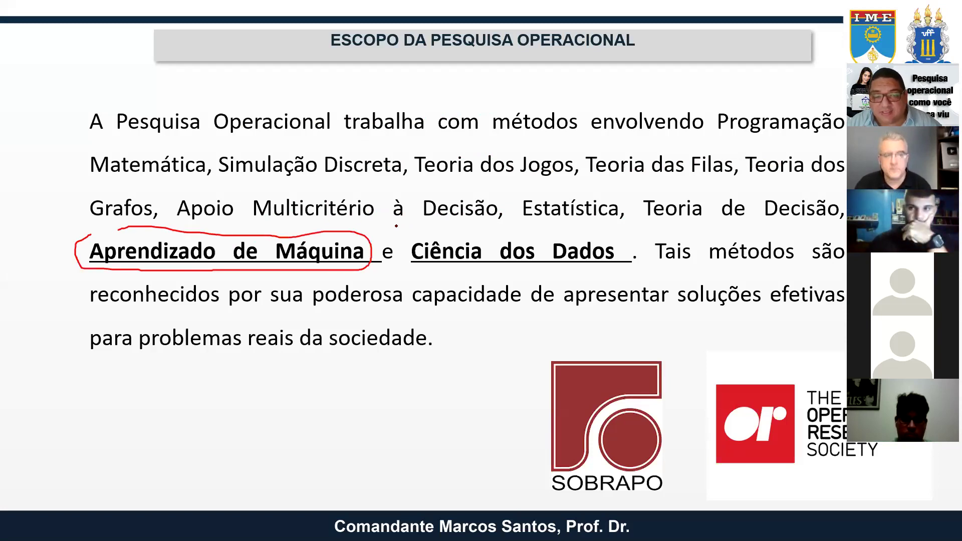
{"action": "mouse_move", "coordinate": [413, 239]}
{"action": "left_mouse_down"}
{"action": "mouse_move", "coordinate": [621, 245]}
{"action": "mouse_move", "coordinate": [428, 235]}
{"action": "left_mouse_up"}
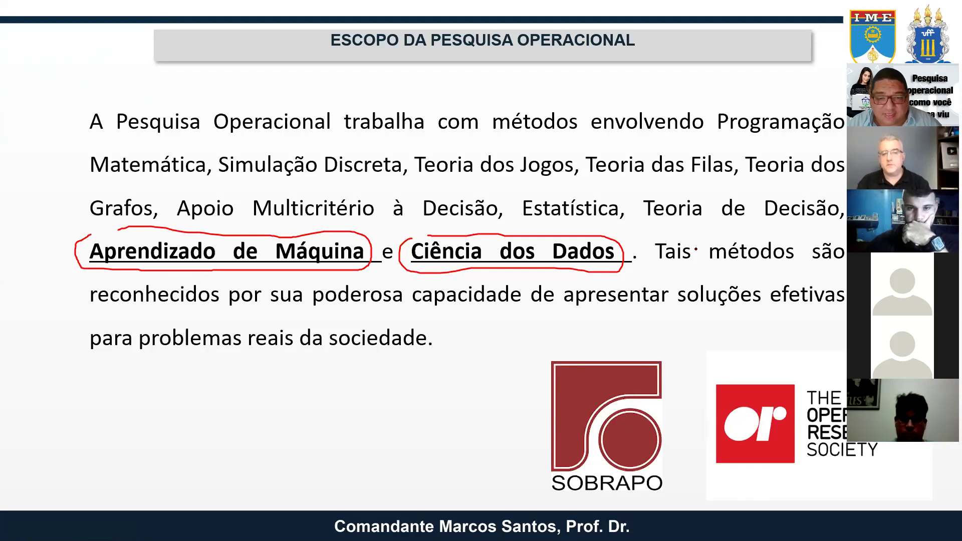
{"action": "left_click_drag", "start_coordinate": [581, 315], "coordinate": [829, 319]}
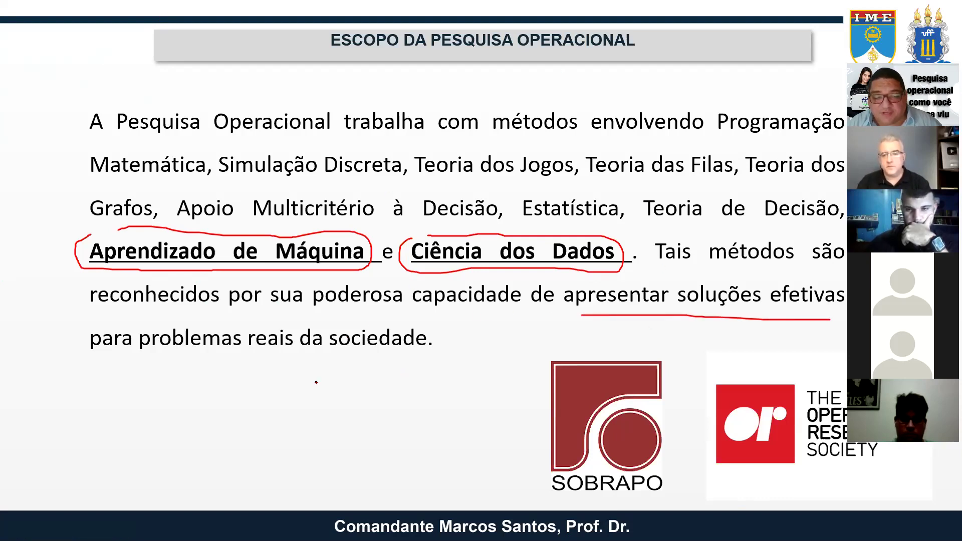
{"action": "left_click_drag", "start_coordinate": [374, 367], "coordinate": [409, 364]}
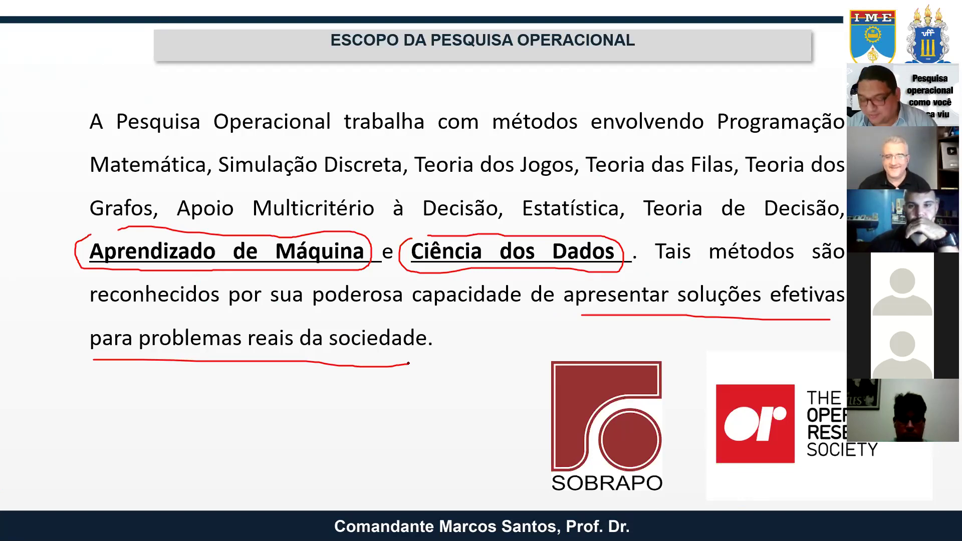
Reveal the umbrella branches: Apoio Multicritério, Grafos, Simulação, Filas, Ciência de Dados, Estatística.
{"action": "key", "text": "Right"}
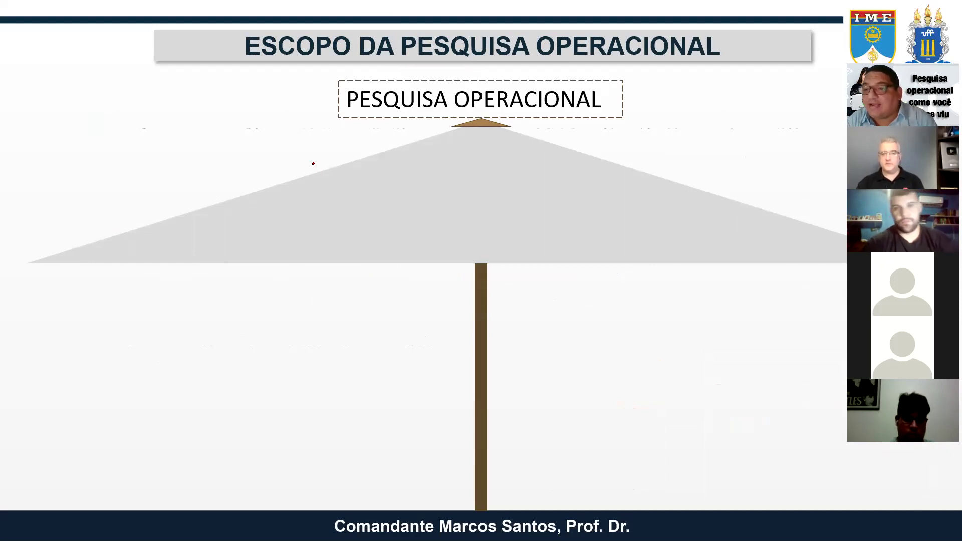
{"action": "key", "text": "Right"}
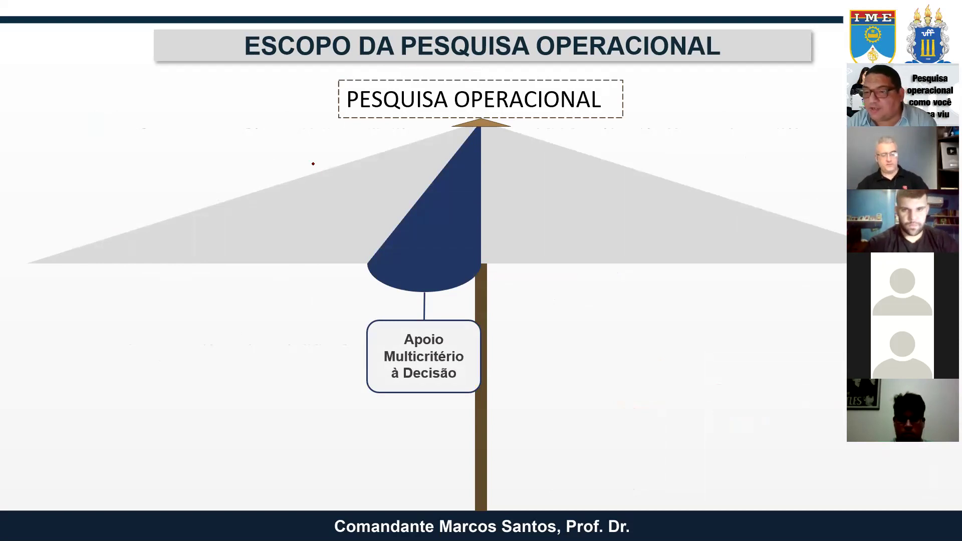
{"action": "key", "text": "Right"}
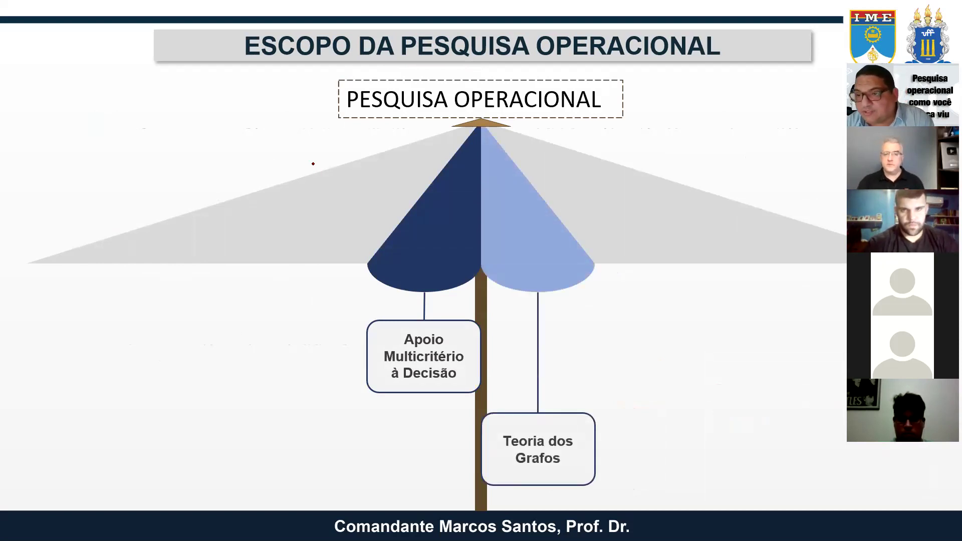
{"action": "key", "text": "Right"}
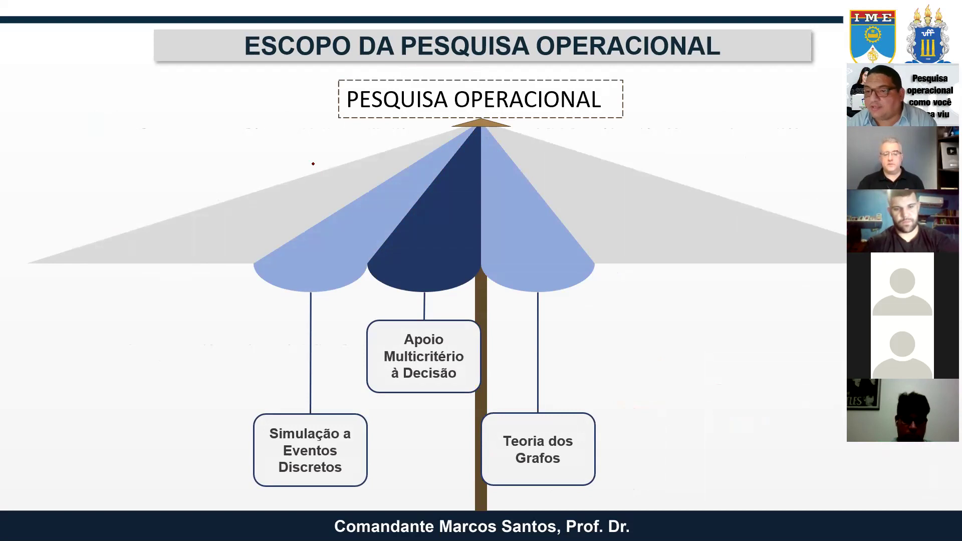
{"action": "key", "text": "Right"}
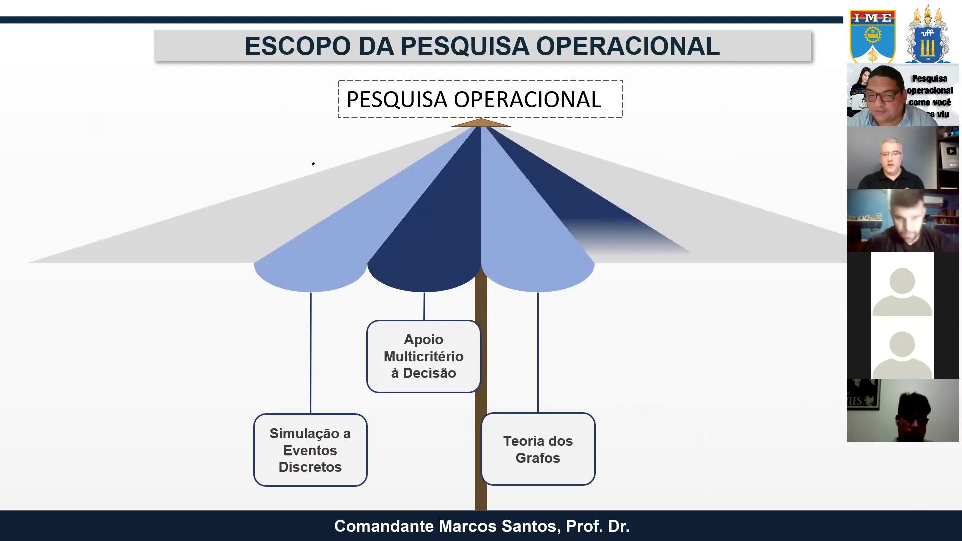
{"action": "key", "text": "Right"}
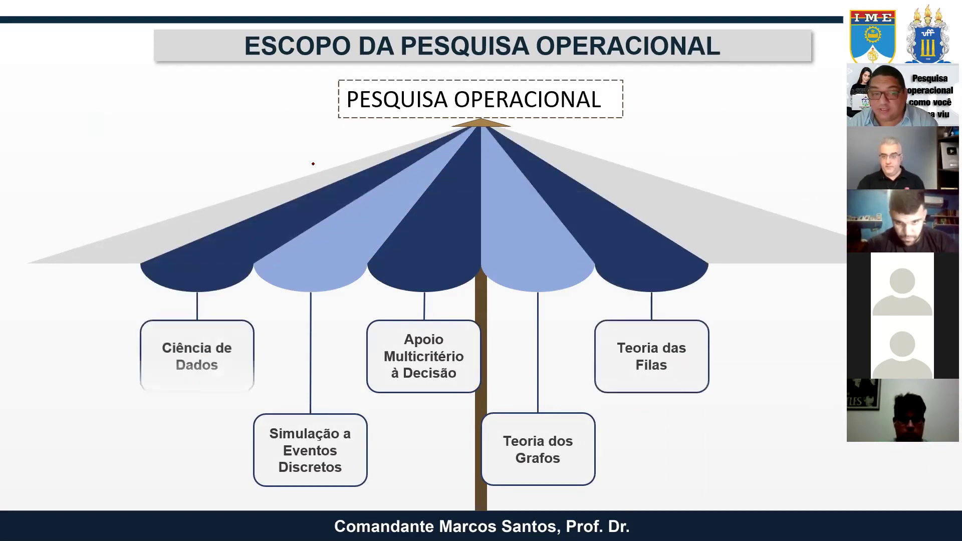
{"action": "key", "text": "Right"}
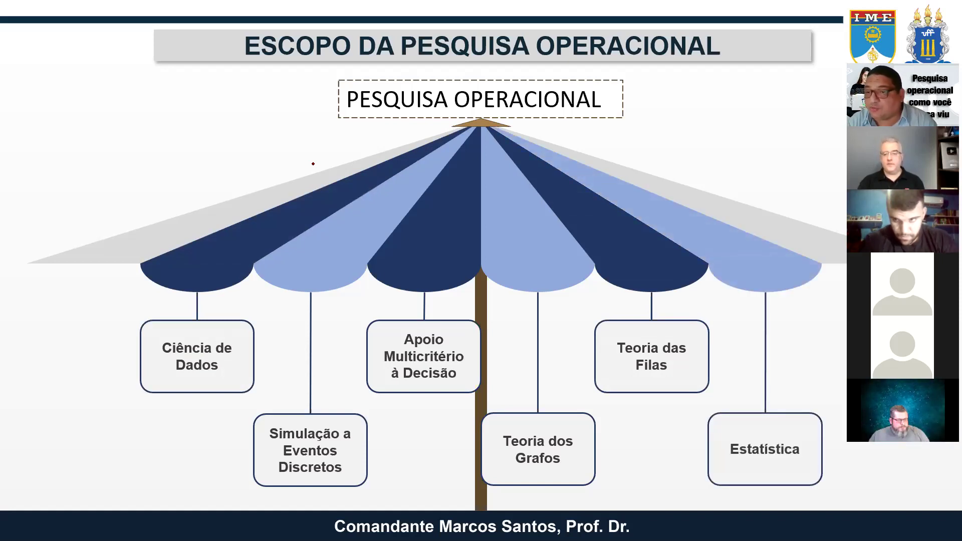
{"action": "key", "text": "Right"}
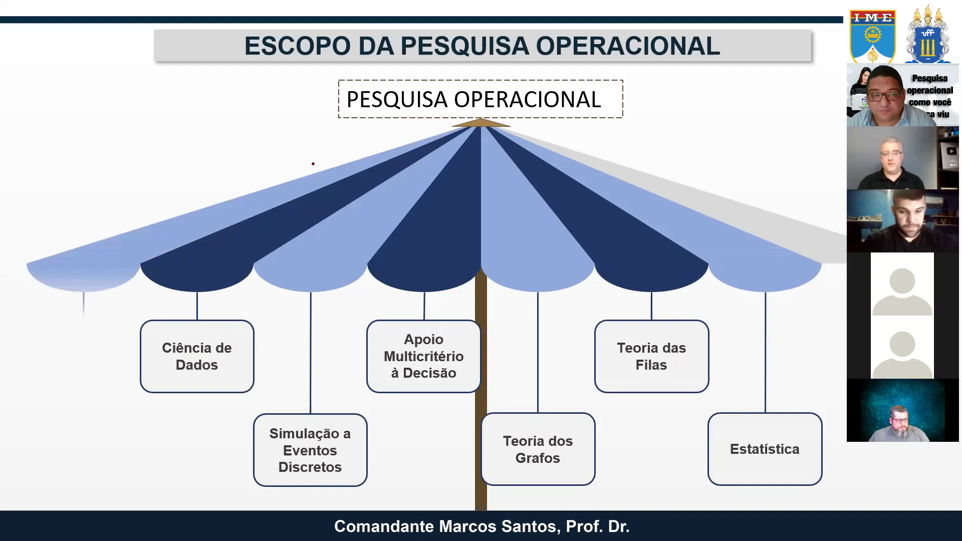
Reveal the final Programação Matemática branch with its P. Linear and P. Inteira subtypes.
{"action": "key", "text": "Right"}
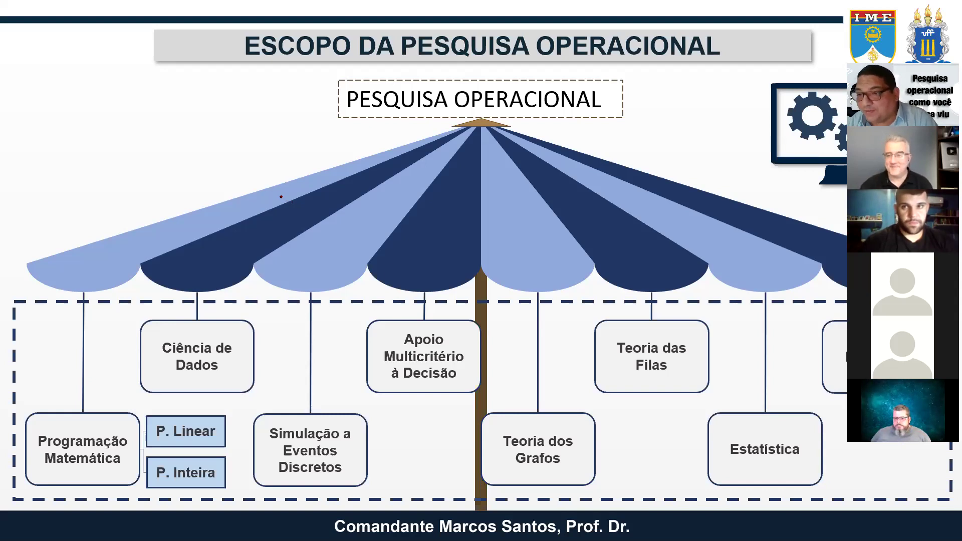
Advance the slideshow to the 'Quem pode aprender pesquisa operacional?' slide with the Morse and Kimball excerpt.
{"action": "key", "text": "Right"}
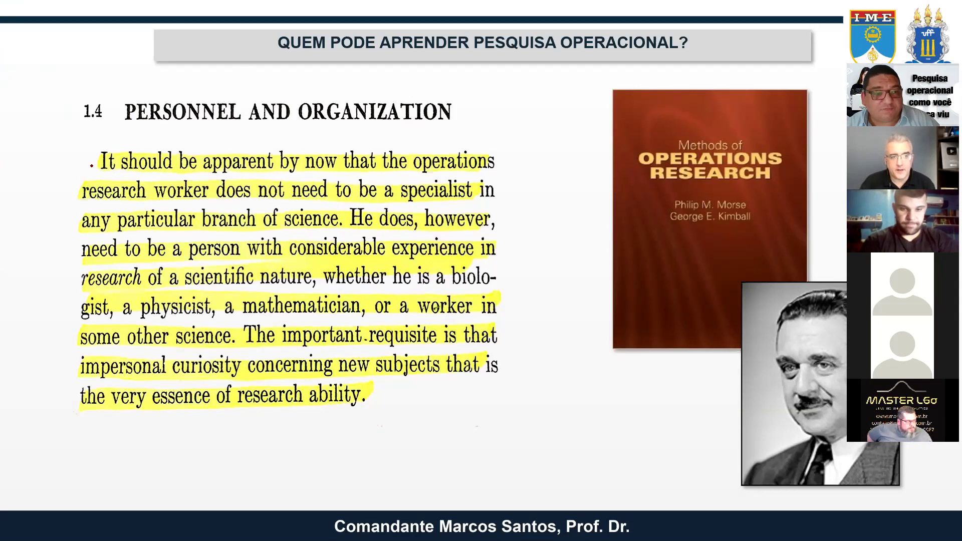
Annotate the quote in red ink: circle 'not need to be a specialist' and underline the biologist, physicist and mathematician phrases.
{"action": "left_click_drag", "start_coordinate": [105, 175], "coordinate": [474, 175]}
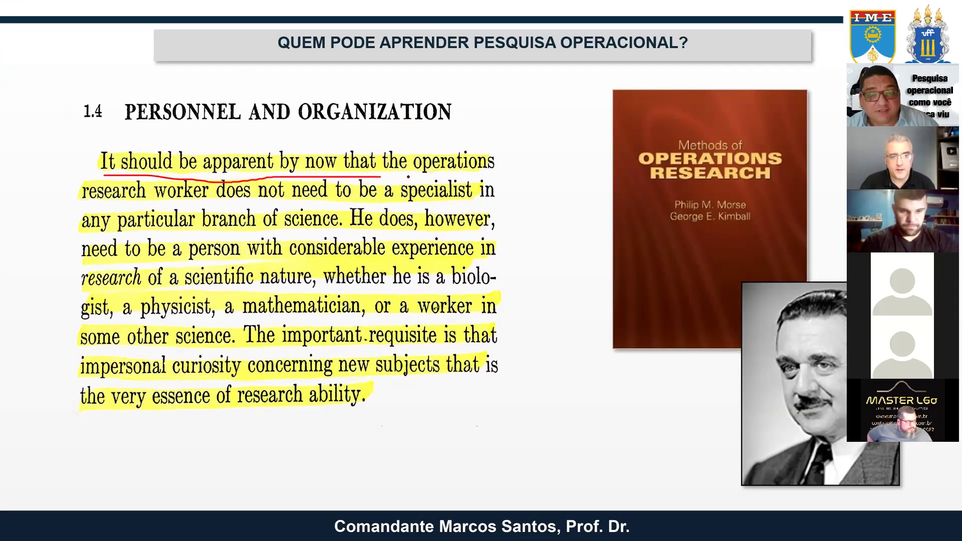
{"action": "left_click_drag", "start_coordinate": [81, 202], "coordinate": [219, 205]}
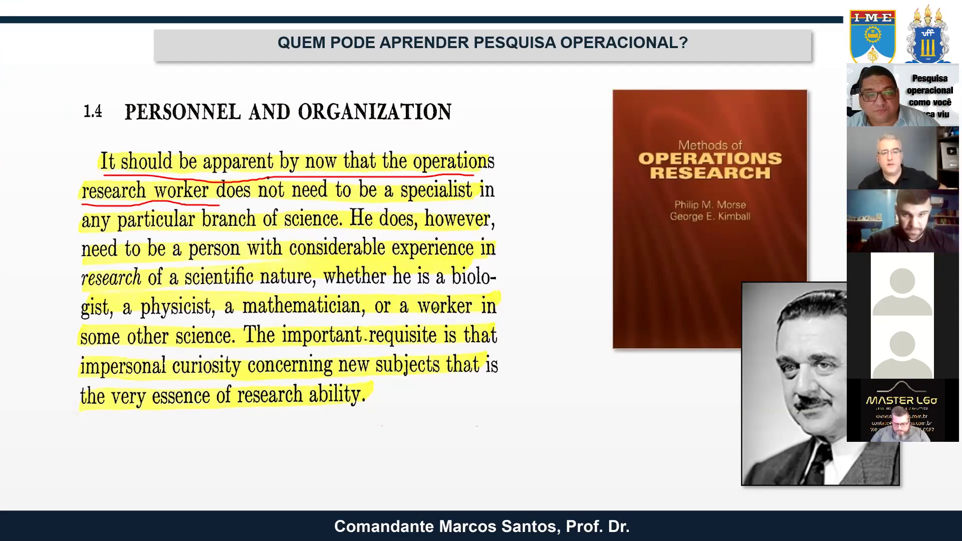
{"action": "mouse_move", "coordinate": [265, 180]}
{"action": "left_mouse_down"}
{"action": "mouse_move", "coordinate": [330, 205]}
{"action": "mouse_move", "coordinate": [409, 177]}
{"action": "mouse_move", "coordinate": [273, 177]}
{"action": "left_mouse_up"}
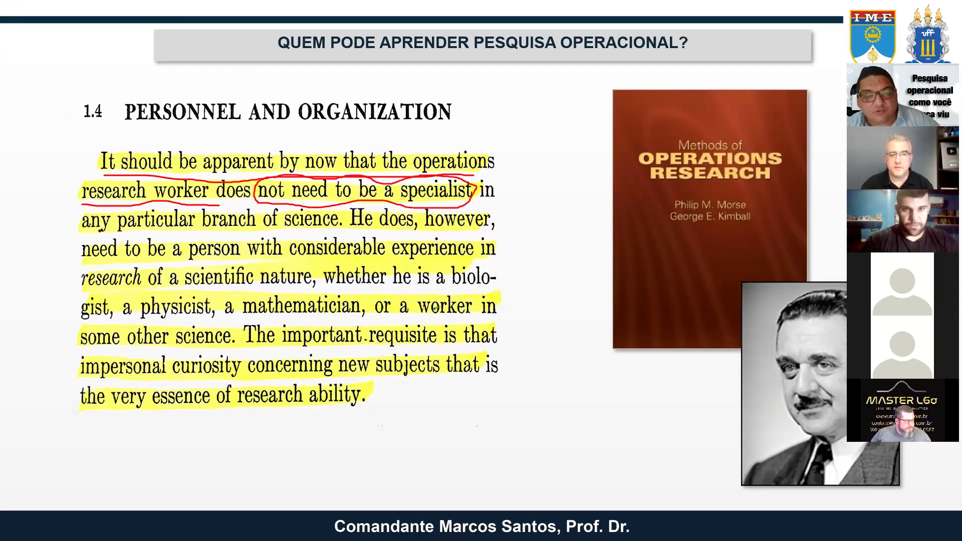
{"action": "left_click_drag", "start_coordinate": [84, 228], "coordinate": [330, 233]}
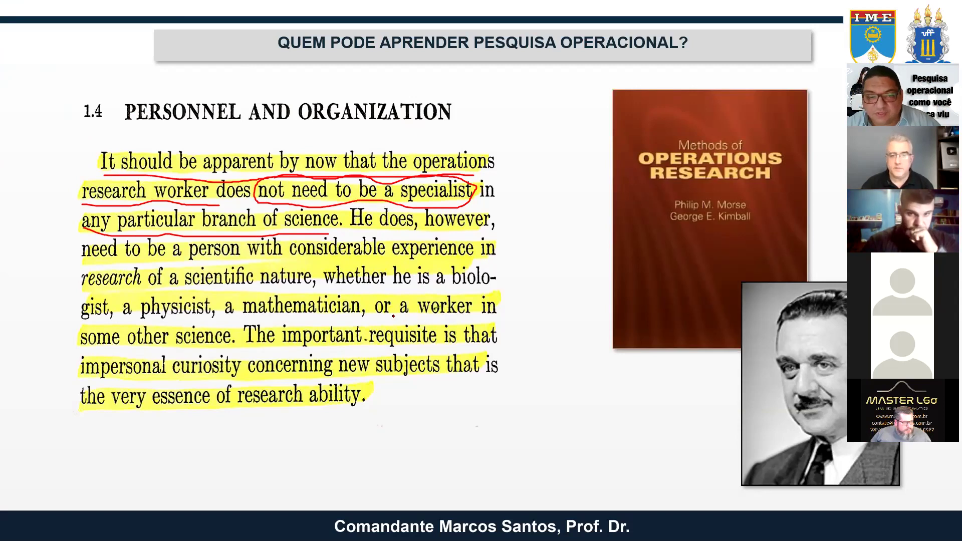
{"action": "left_click_drag", "start_coordinate": [377, 316], "coordinate": [480, 314]}
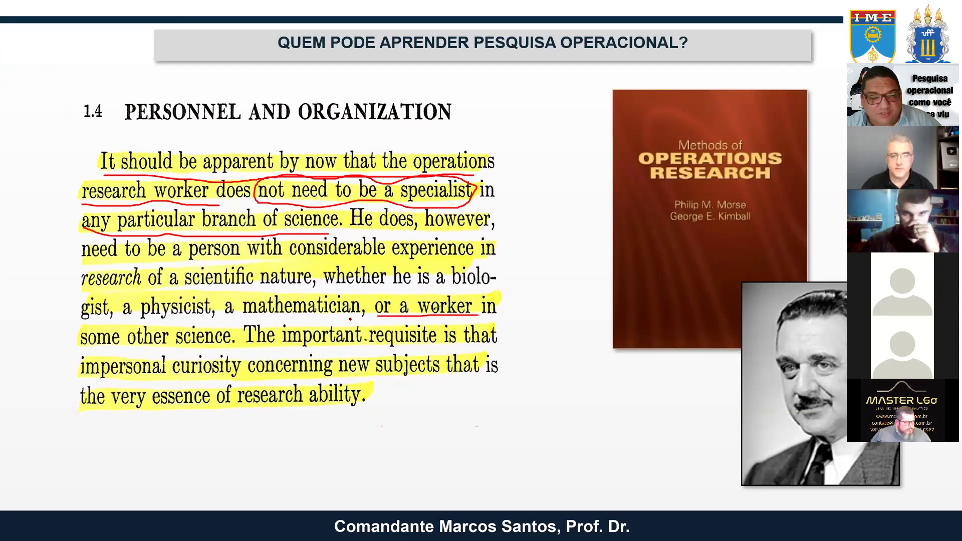
{"action": "left_click_drag", "start_coordinate": [391, 292], "coordinate": [482, 285]}
{"action": "left_click_drag", "start_coordinate": [85, 317], "coordinate": [485, 316]}
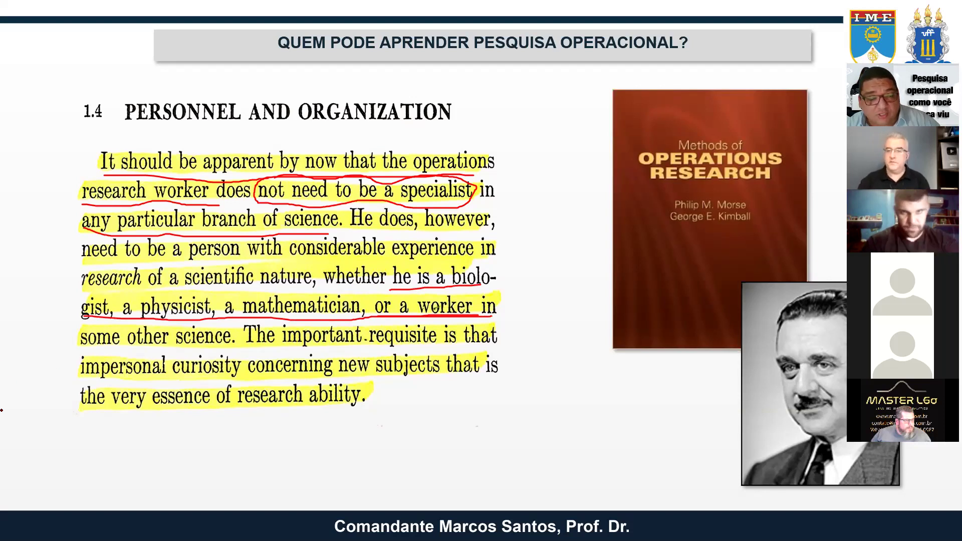
{"action": "left_click_drag", "start_coordinate": [84, 347], "coordinate": [219, 348]}
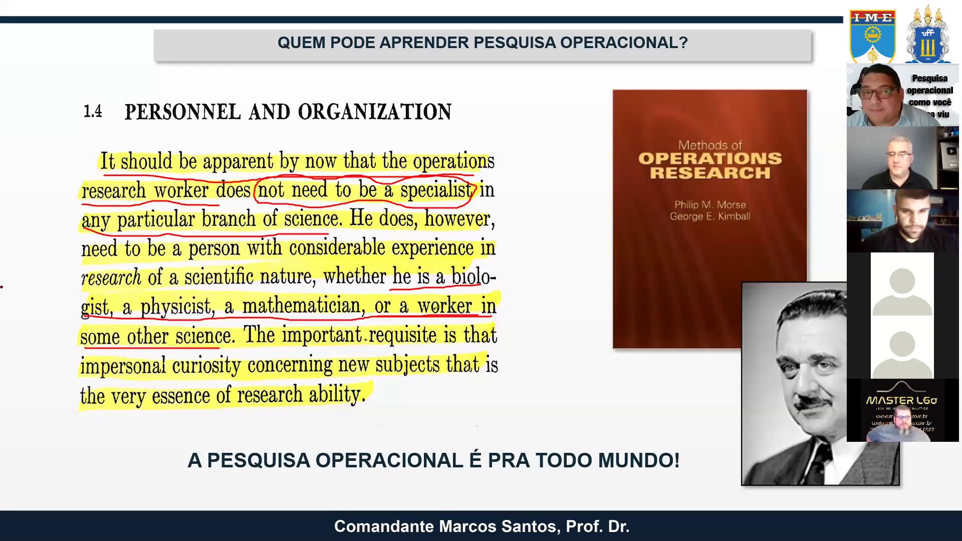
Advance past the last slide and leave the finished slideshow.
{"action": "key", "text": "Right"}
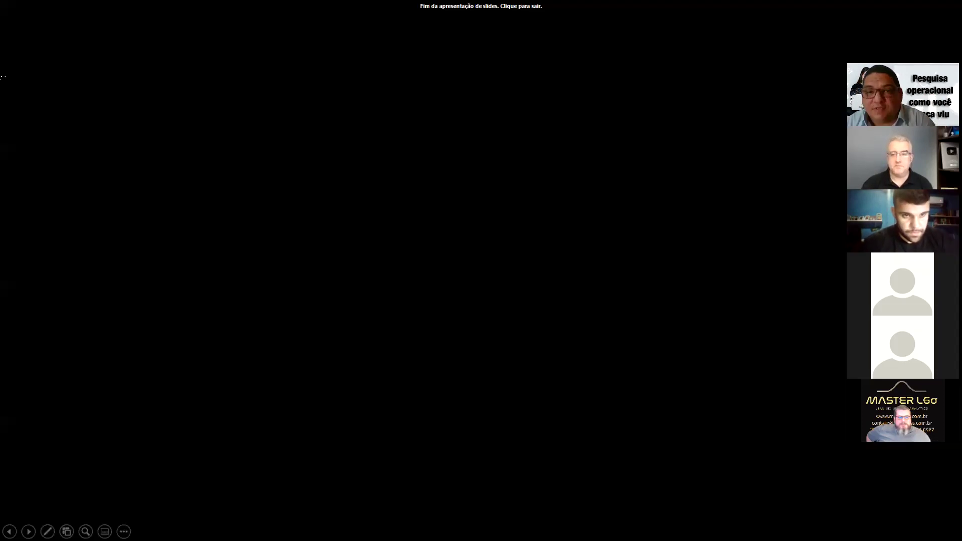
{"action": "left_click", "coordinate": [521, 51]}
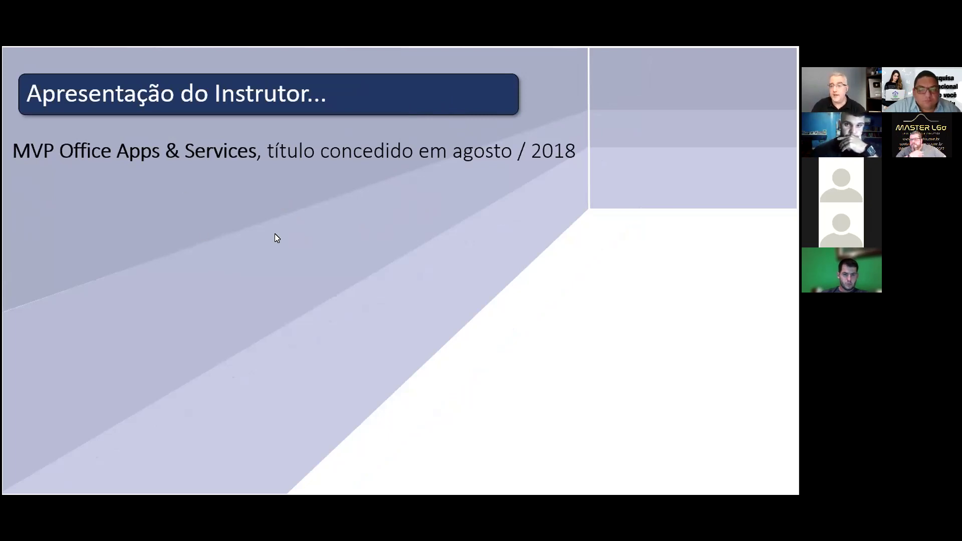
Reveal the remaining instructor bullets: LinkedIn Learning, Udemy students and the YouTube channel.
{"action": "left_click", "coordinate": [207, 235]}
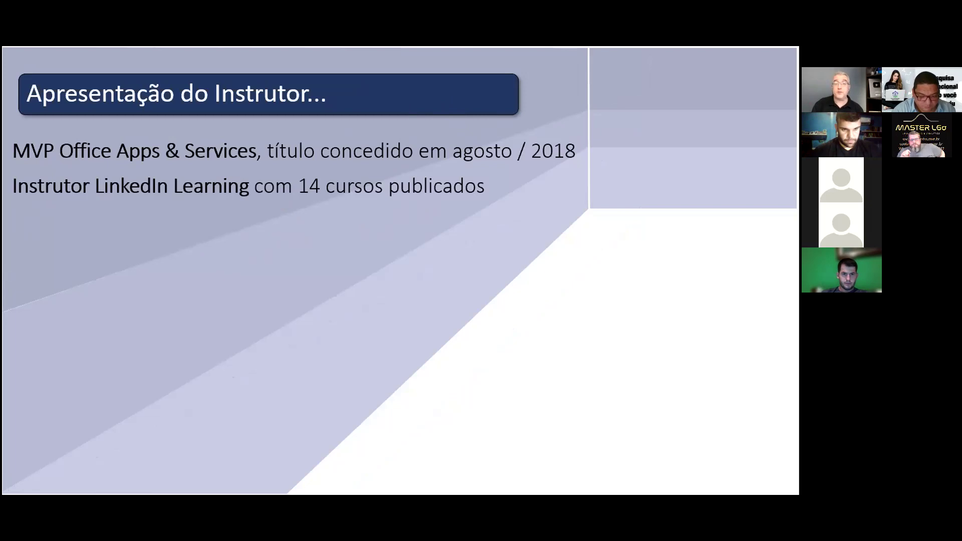
{"action": "key", "text": "Right"}
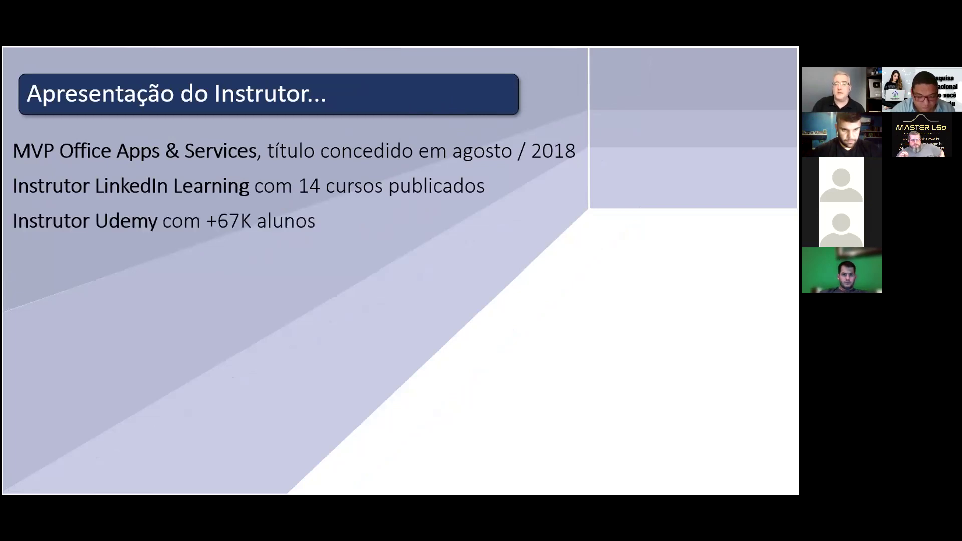
{"action": "key", "text": "Right"}
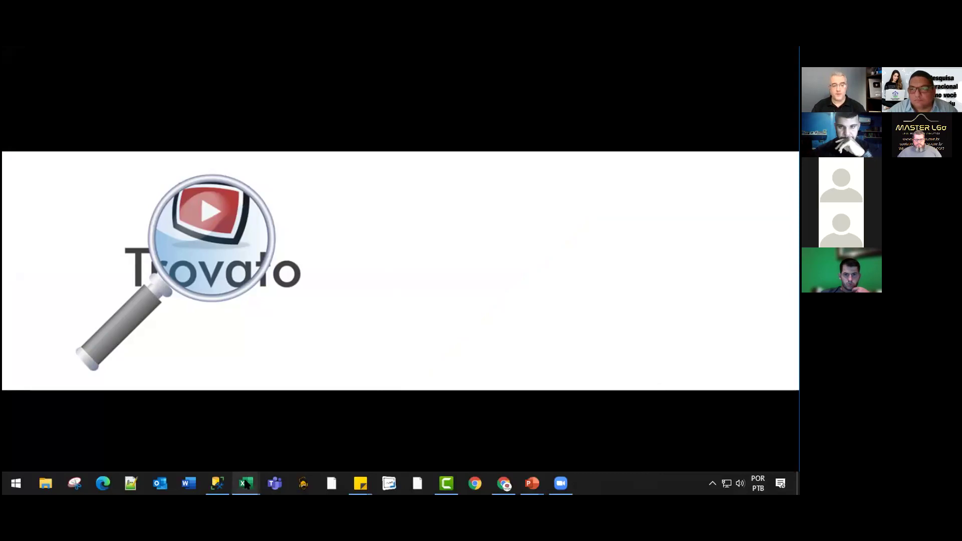
Bring the distance workbook forward and browse the Explicação - Referência matrix from A1.
{"action": "mouse_move", "coordinate": [245, 484]}
{"action": "left_click", "coordinate": [203, 429]}
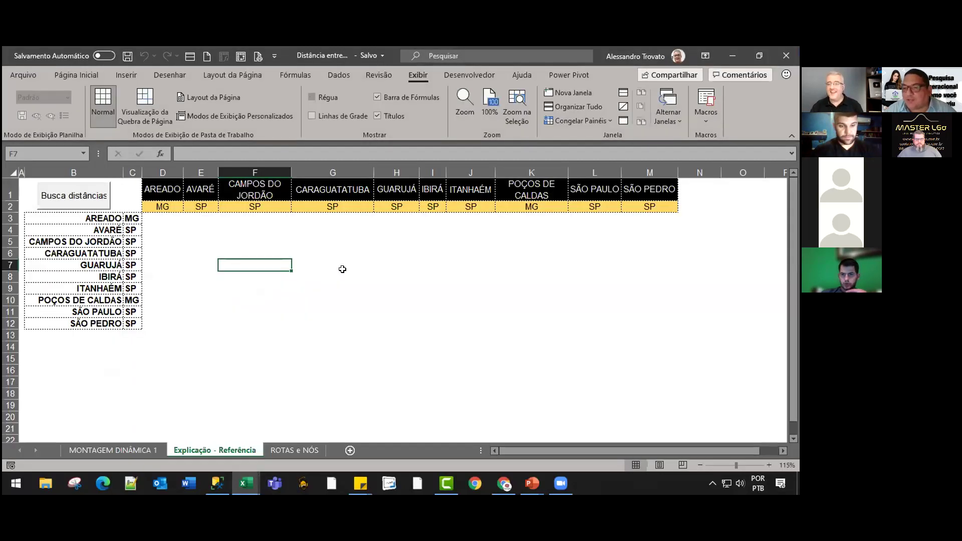
{"action": "left_click", "coordinate": [278, 249]}
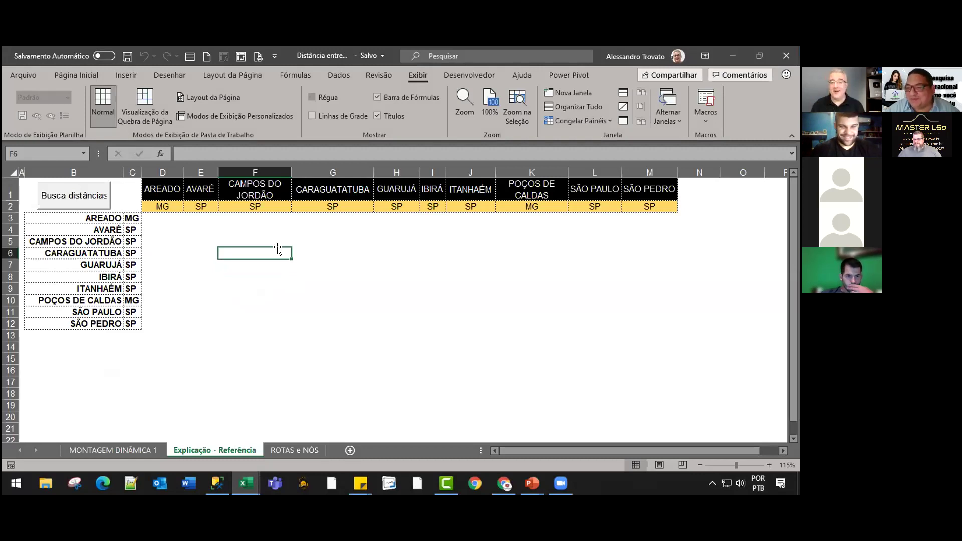
{"action": "key", "text": "ctrl+Home"}
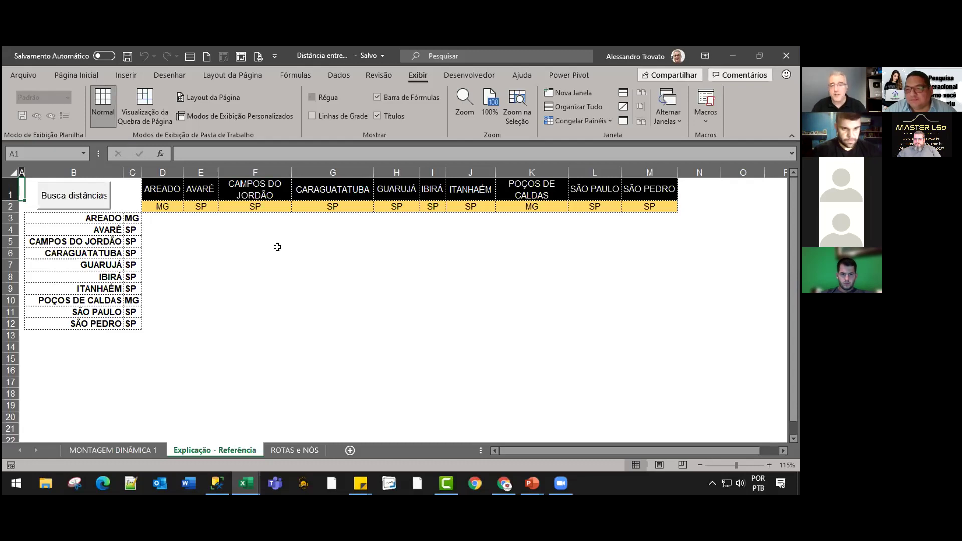
{"action": "left_click_drag", "start_coordinate": [206, 230], "coordinate": [212, 230]}
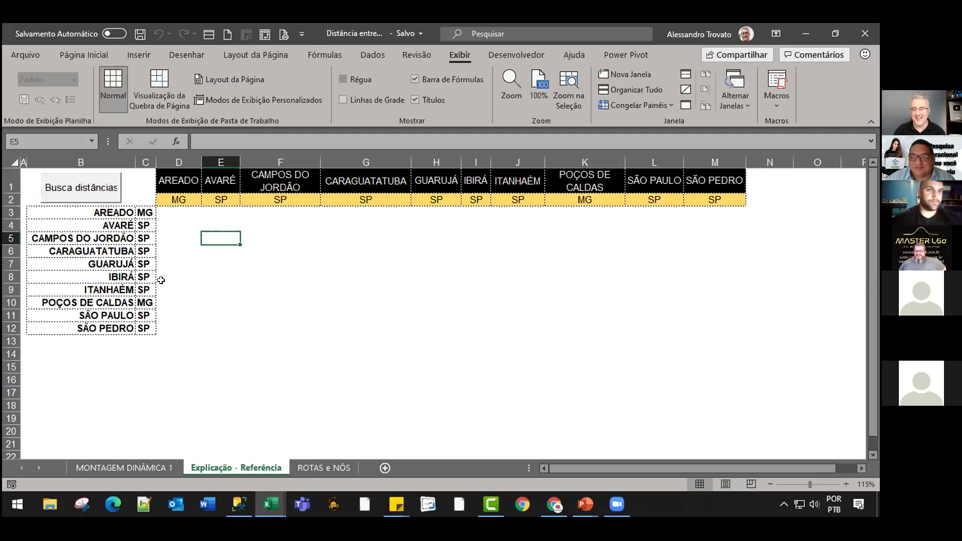
{"action": "left_click", "coordinate": [285, 312]}
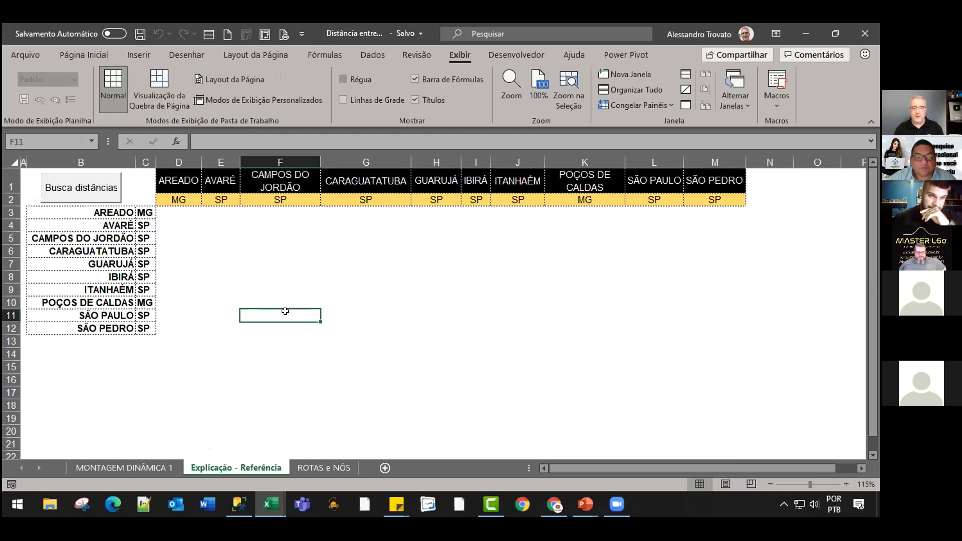
{"action": "key", "text": "ctrl+Page_Down"}
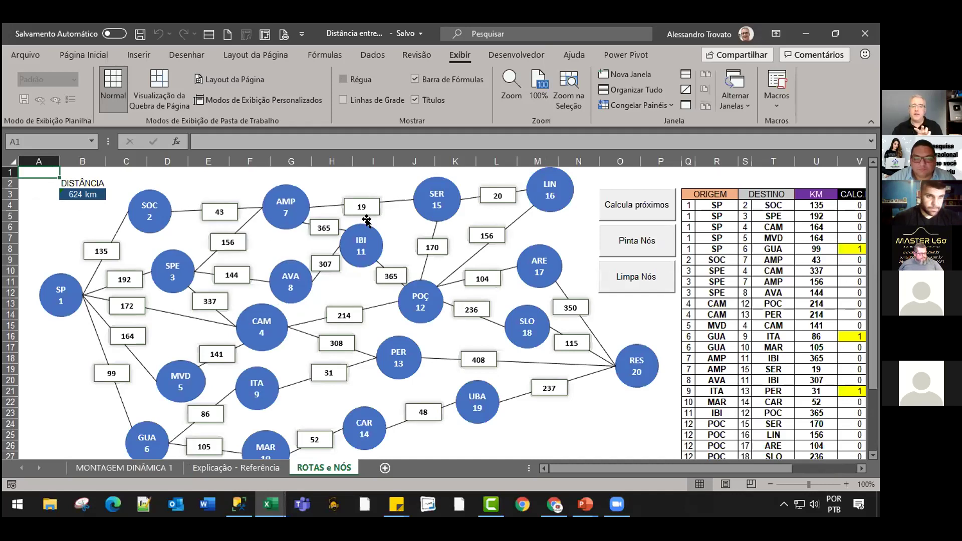
{"action": "left_click", "coordinate": [262, 466]}
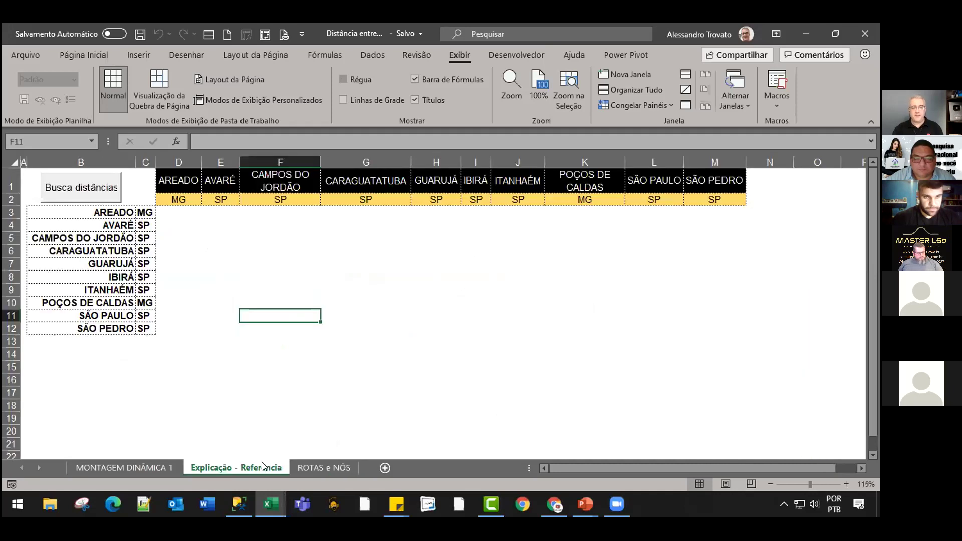
{"action": "left_click", "coordinate": [240, 263]}
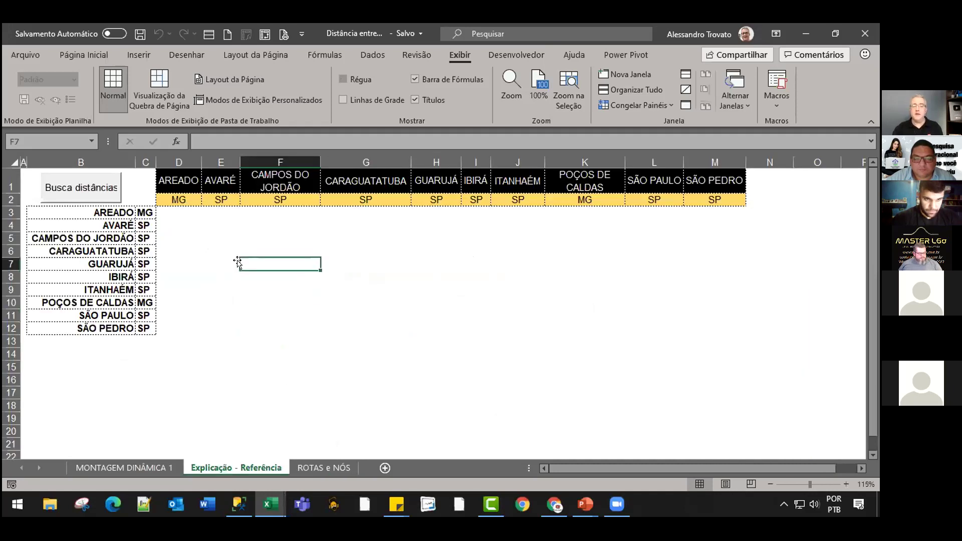
{"action": "left_click", "coordinate": [205, 234]}
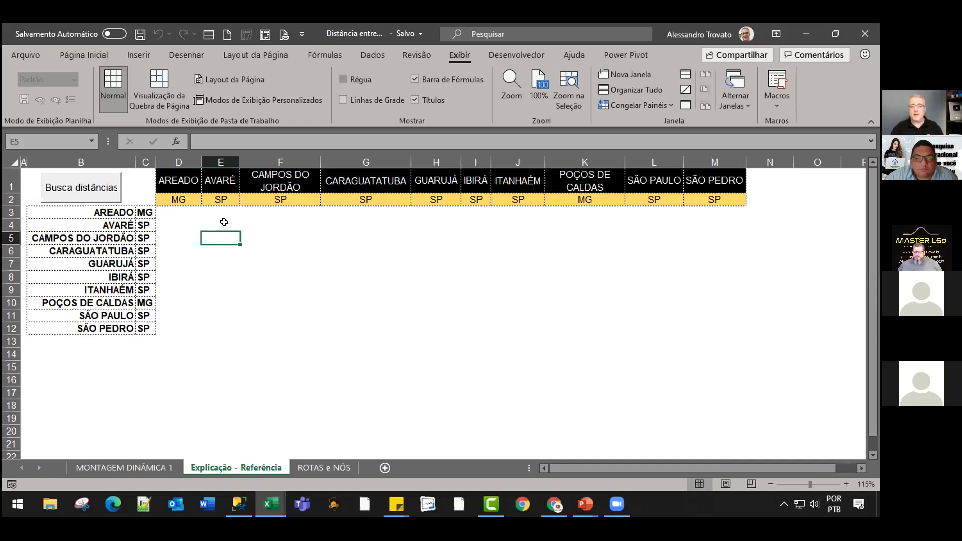
Select matrix cells D4, F8 and E6, then switch to SQL Server Management Studio.
{"action": "left_click", "coordinate": [194, 224]}
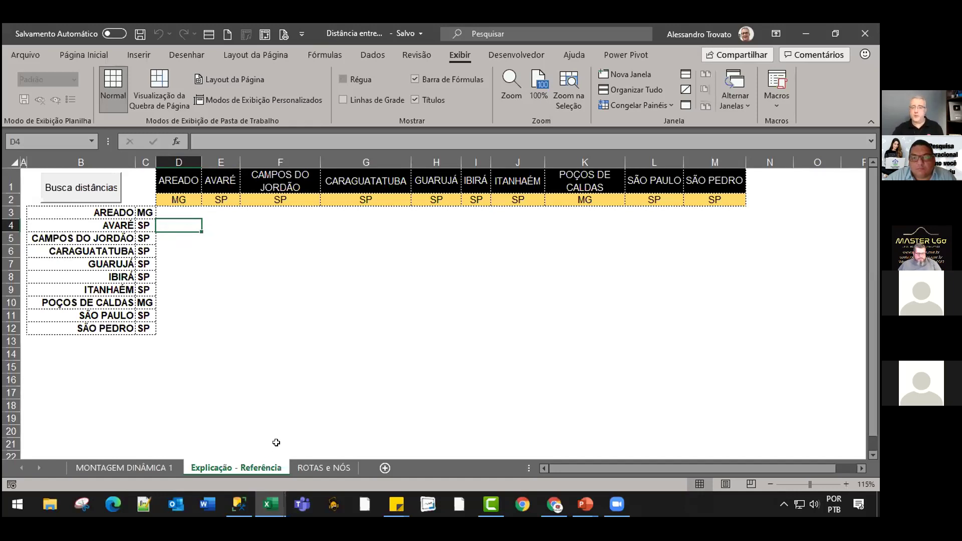
{"action": "left_click", "coordinate": [285, 271]}
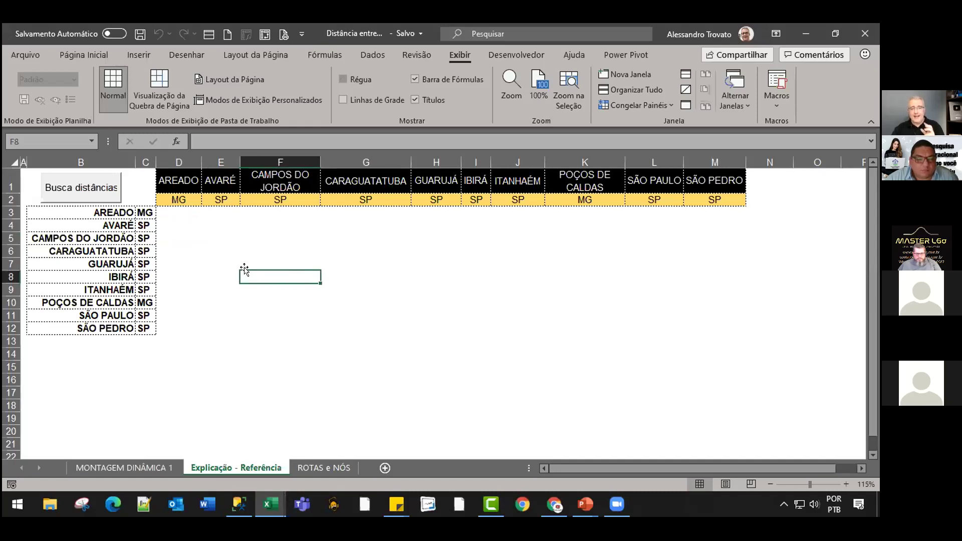
{"action": "left_click", "coordinate": [207, 247]}
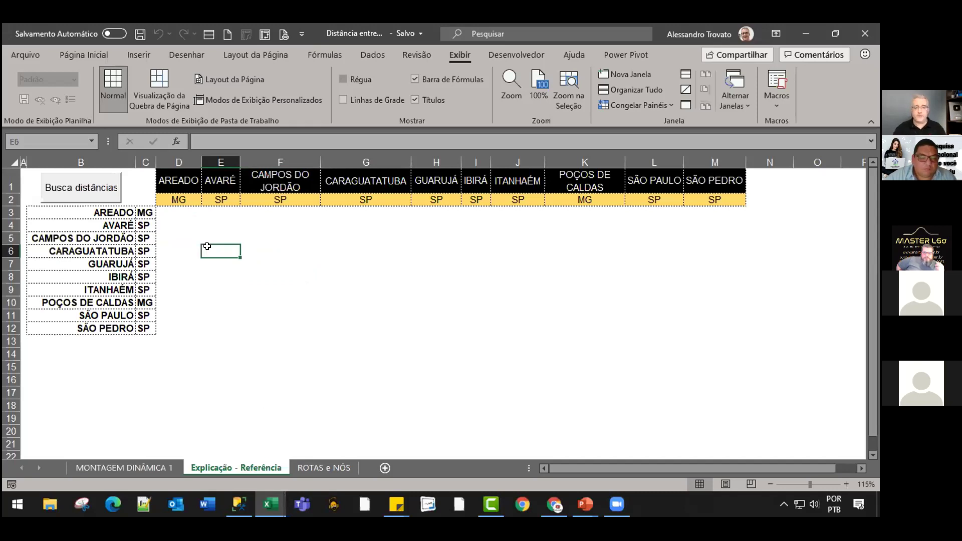
{"action": "left_click", "coordinate": [239, 507]}
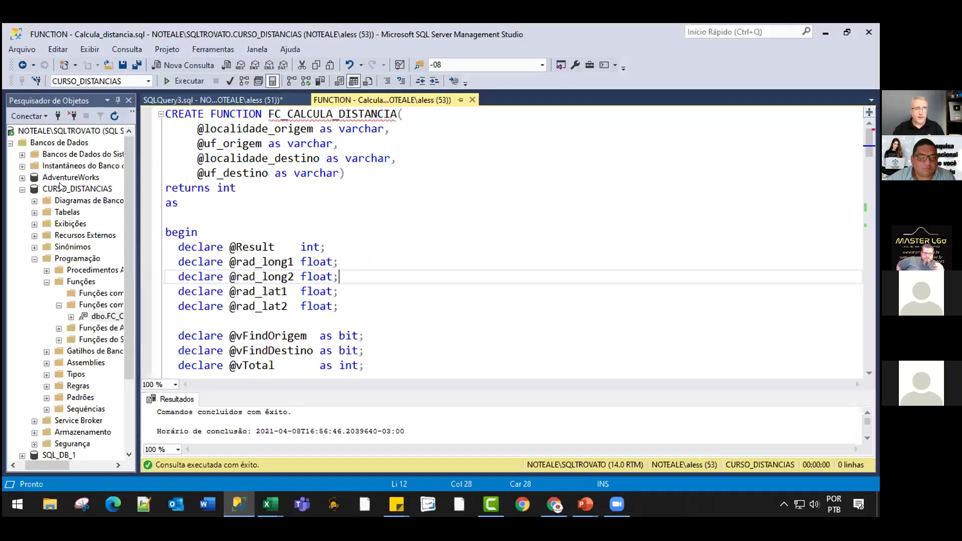
Run 'select * from dbo.cidades' in a new CURSO_DISTANCIAS query and enlarge the results pane.
{"action": "left_click", "coordinate": [61, 188]}
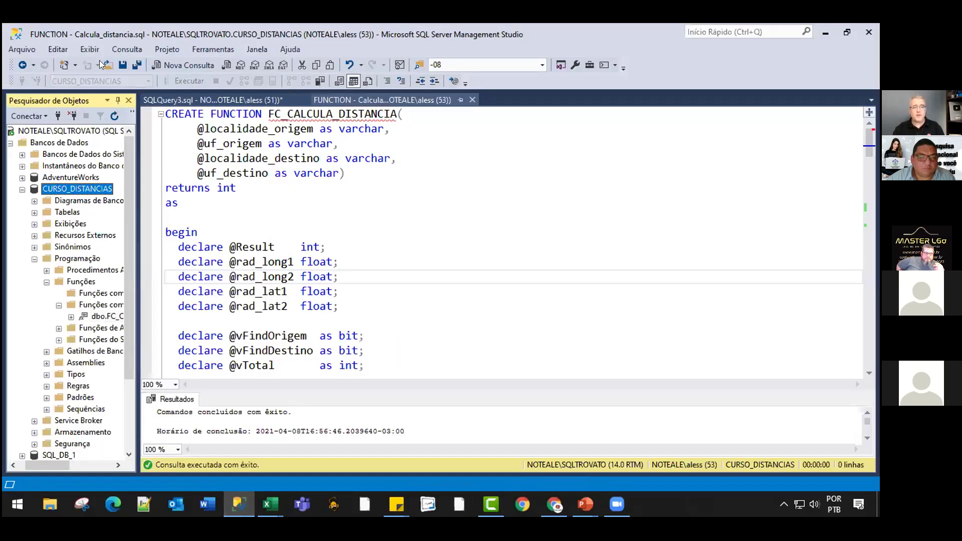
{"action": "left_click", "coordinate": [154, 65]}
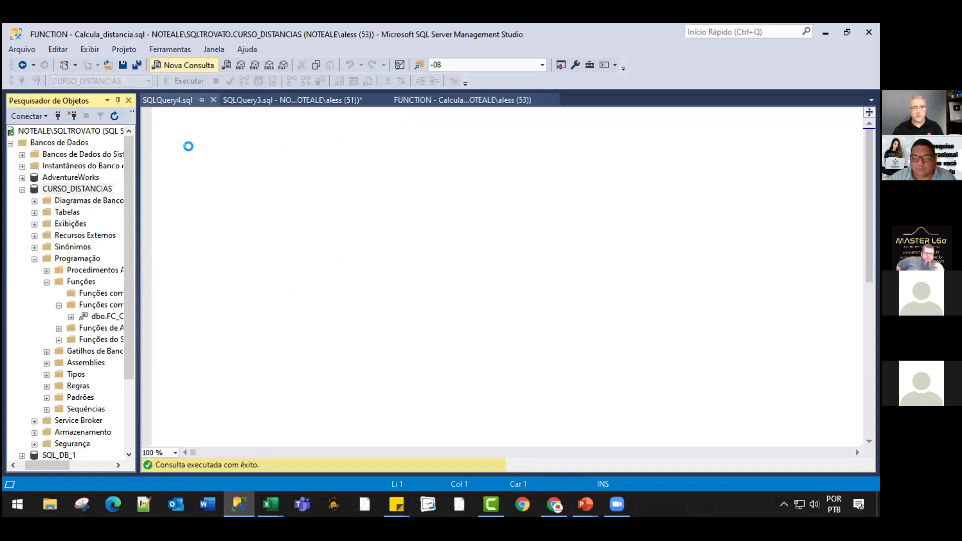
{"action": "type", "text": "select "}
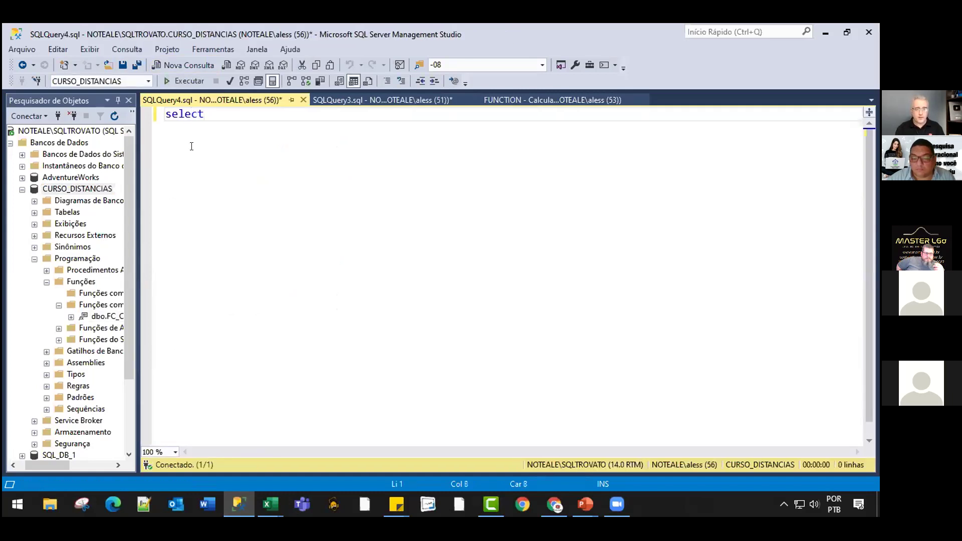
{"action": "type", "text": "* from"}
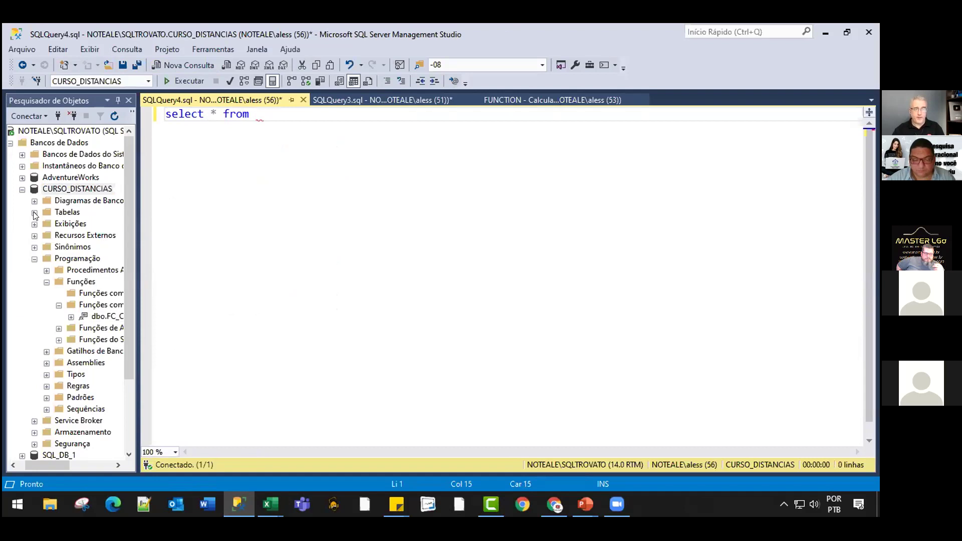
{"action": "left_click", "coordinate": [34, 212]}
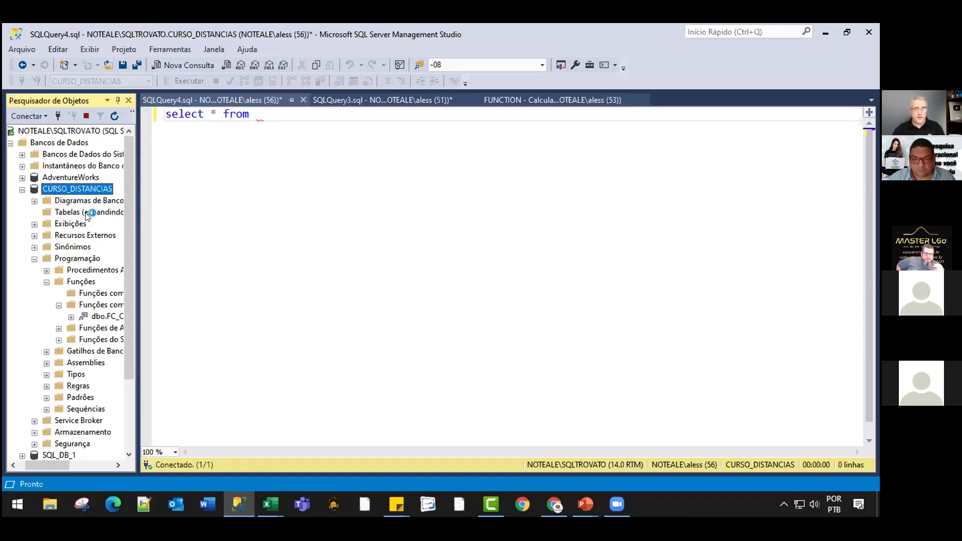
{"action": "left_click", "coordinate": [260, 115]}
{"action": "type", "text": "dbo."}
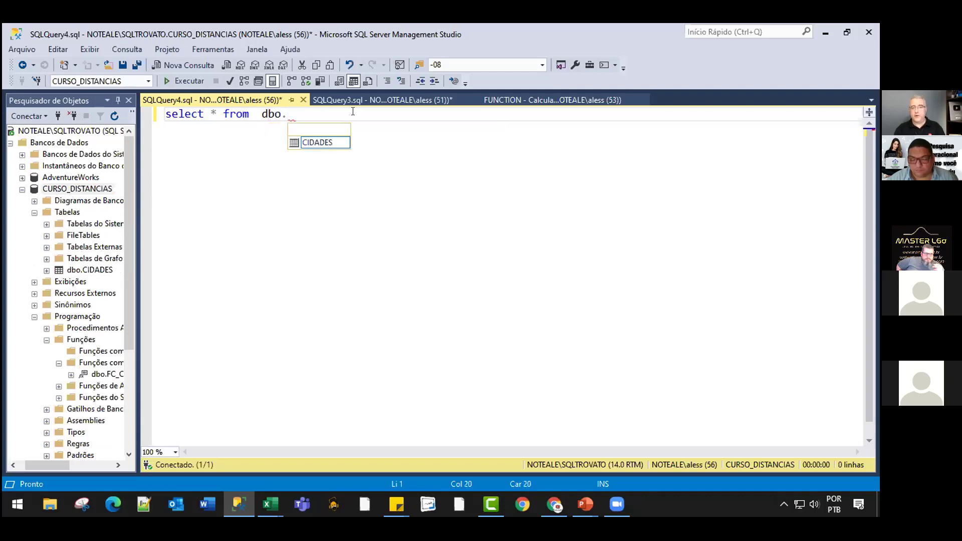
{"action": "type", "text": "cidades"}
{"action": "key", "text": "F5"}
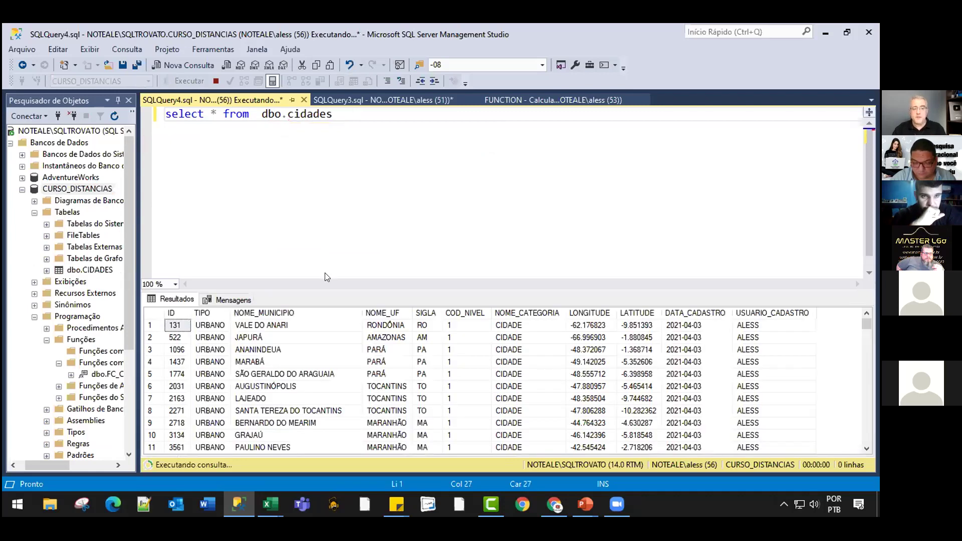
{"action": "left_click_drag", "start_coordinate": [324, 287], "coordinate": [323, 191]}
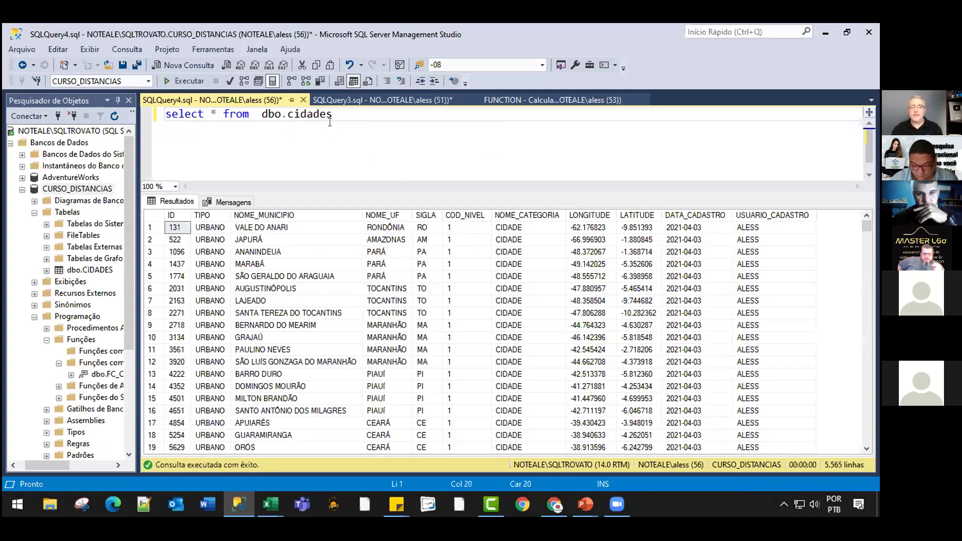
Select the query text, then return to Excel's ROTAS e NÓS sheet.
{"action": "left_click_drag", "start_coordinate": [329, 122], "coordinate": [112, 120]}
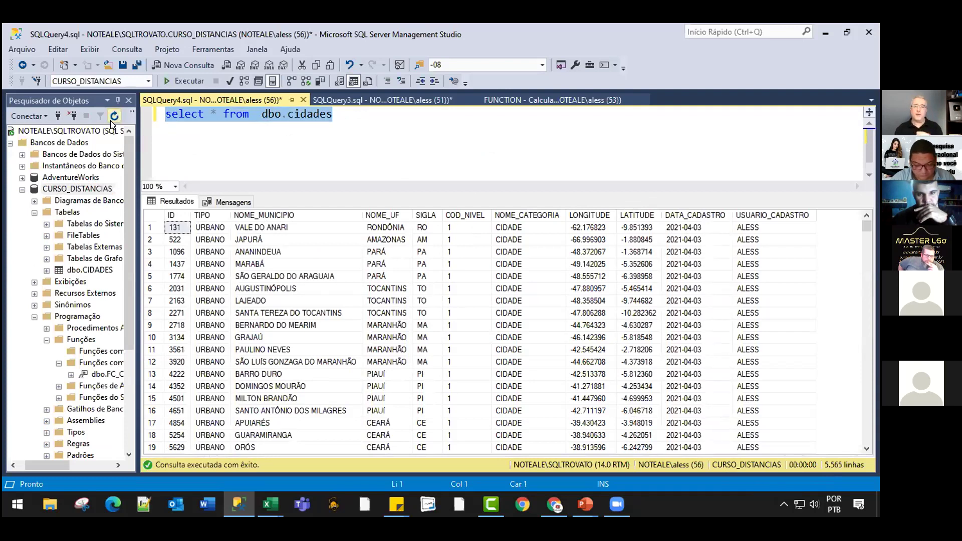
{"action": "key", "text": "alt+Tab"}
{"action": "left_click", "coordinate": [320, 468]}
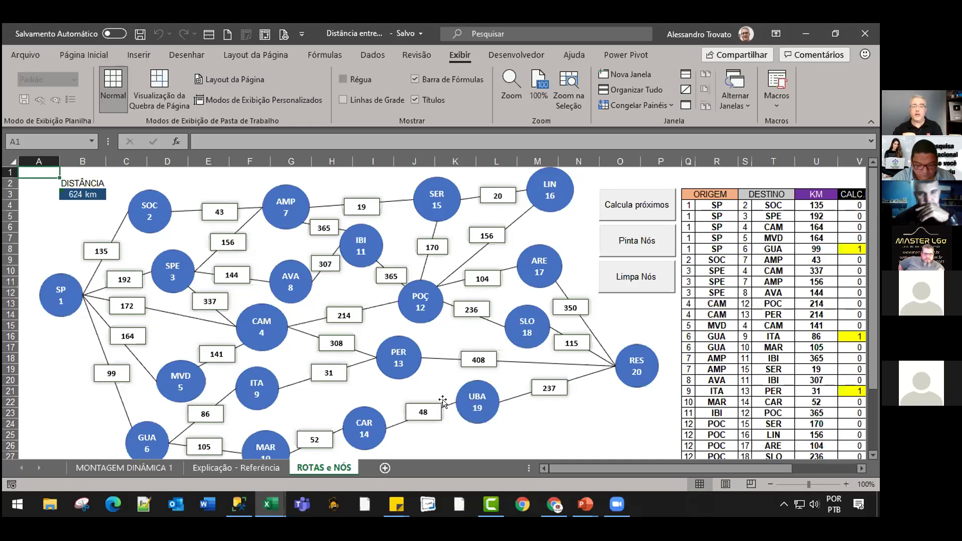
Run the Busca distâncias macro from D3 on Explicação - Referência to fill the ten-city matrix.
{"action": "left_click", "coordinate": [234, 467]}
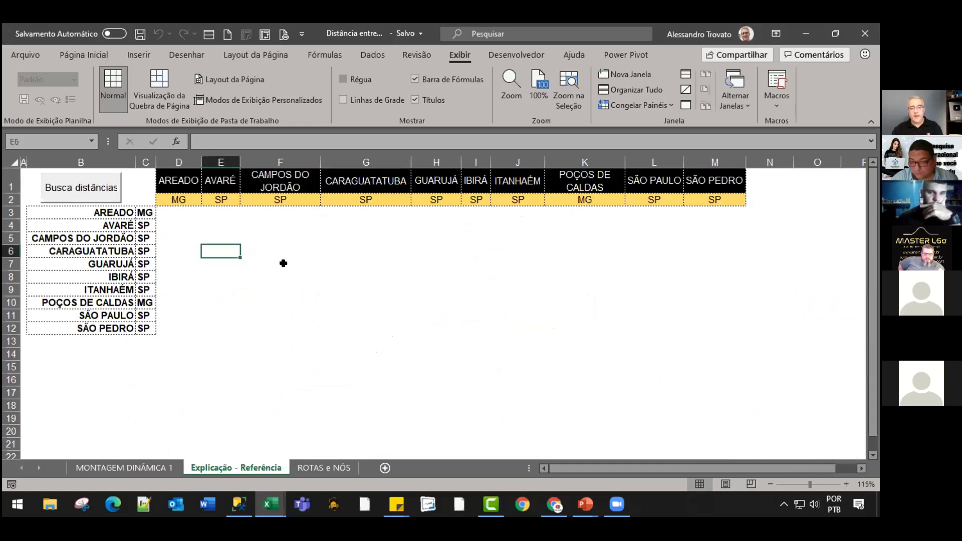
{"action": "left_click", "coordinate": [183, 213]}
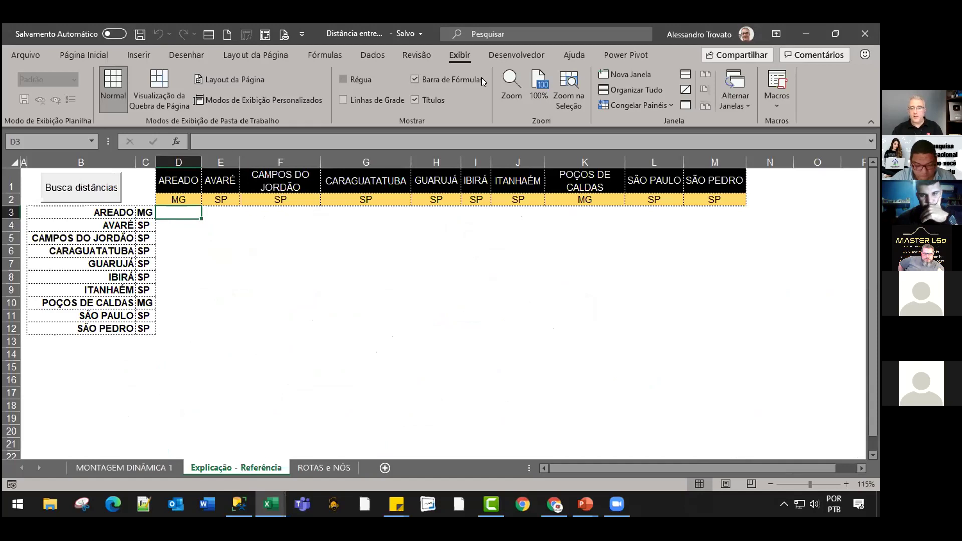
{"action": "left_click", "coordinate": [98, 188]}
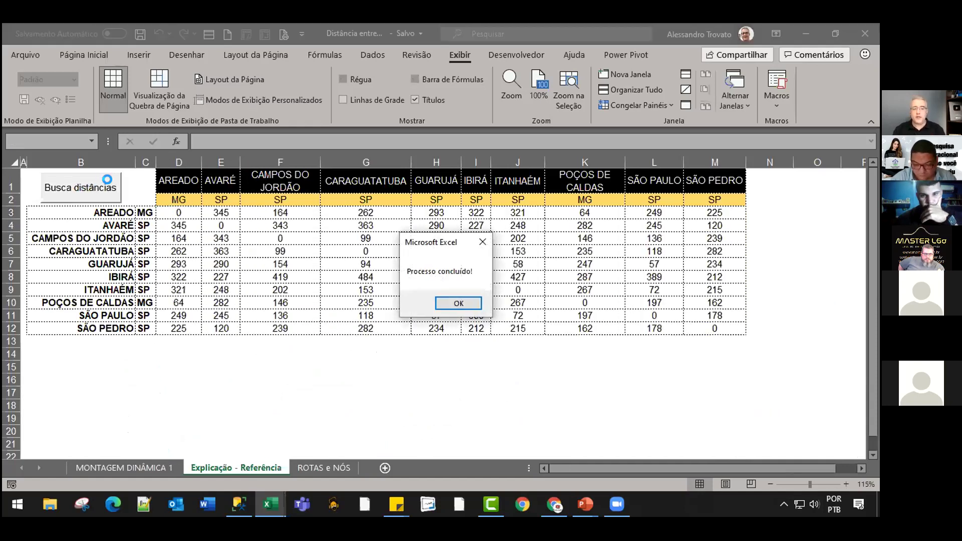
{"action": "left_click", "coordinate": [457, 304]}
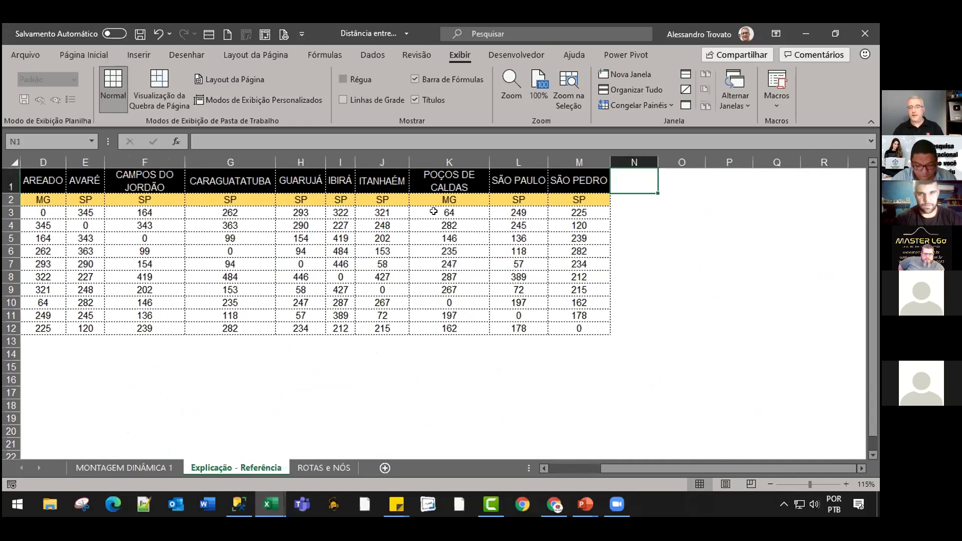
Enter ITU as a new column header with SP as its state.
{"action": "type", "text": "IT"}
{"action": "key", "text": "BackSpace"}
{"action": "key", "text": "BackSpace"}
{"action": "type", "text": "U"}
{"action": "key", "text": "Return"}
{"action": "type", "text": "SP"}
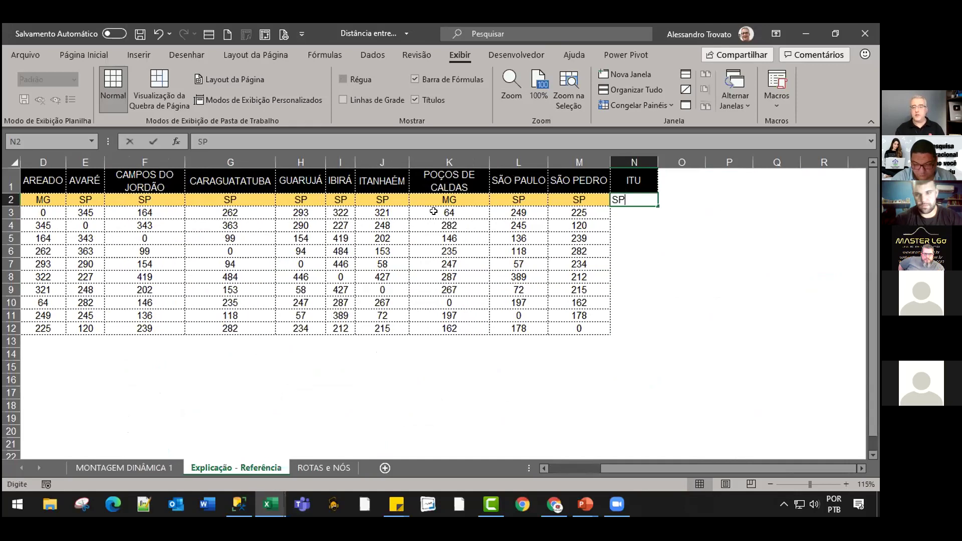
{"action": "key", "text": "Return"}
Navigate to the city list and inspect B3's TRANSPOR formula without changing it.
{"action": "key", "text": "ctrl+Left"}
{"action": "key", "text": "ctrl+Down"}
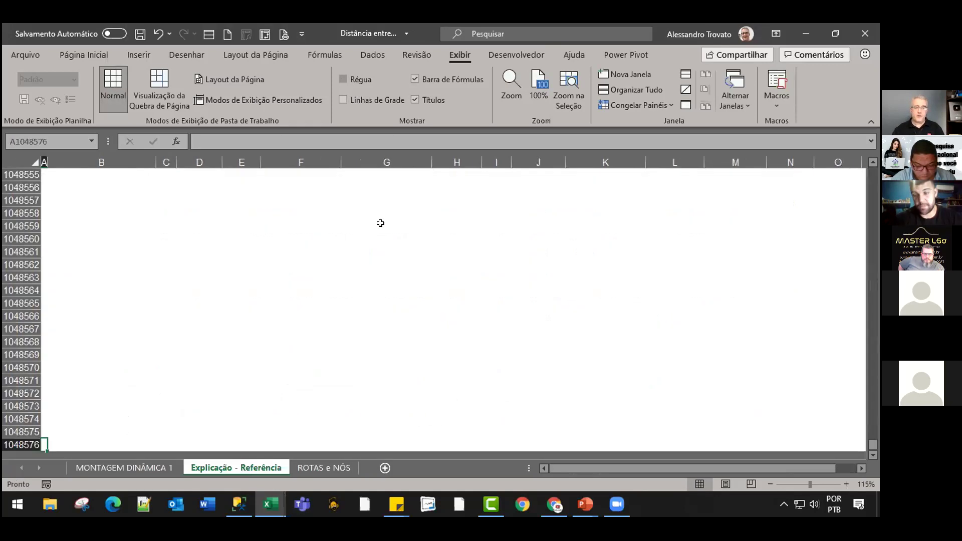
{"action": "key", "text": "ctrl+Up"}
{"action": "key", "text": "Down"}
{"action": "key", "text": "Down"}
{"action": "key", "text": "Right"}
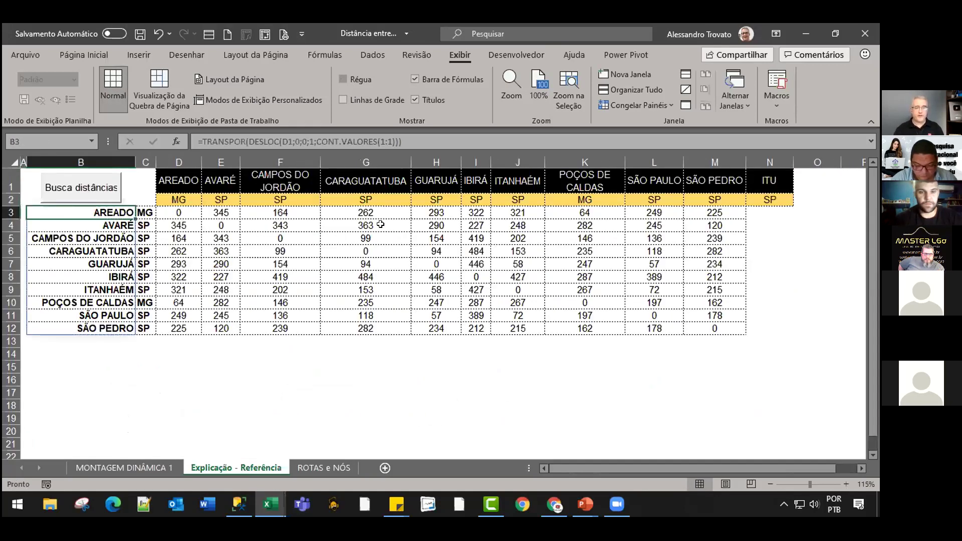
{"action": "key", "text": "Down"}
{"action": "key", "text": "Down"}
{"action": "key", "text": "Down"}
{"action": "key", "text": "Down"}
{"action": "key", "text": "Down"}
{"action": "key", "text": "Down"}
{"action": "key", "text": "Down"}
{"action": "key", "text": "Down"}
{"action": "key", "text": "Down"}
{"action": "key", "text": "Up"}
{"action": "key", "text": "Up"}
{"action": "key", "text": "Up"}
{"action": "key", "text": "Up"}
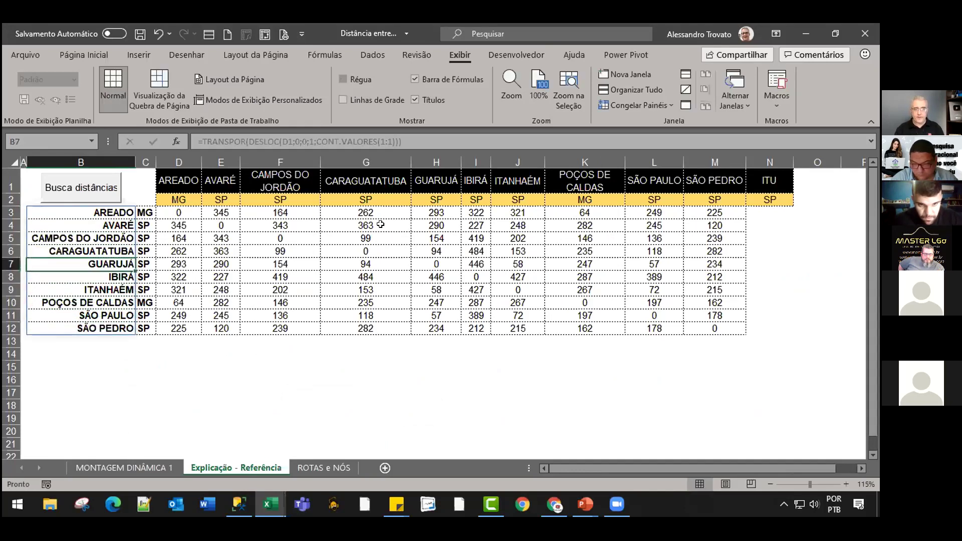
{"action": "key", "text": "Right"}
{"action": "key", "text": "Up"}
{"action": "key", "text": "Up"}
{"action": "key", "text": "Up"}
{"action": "key", "text": "Left"}
{"action": "key", "text": "F2"}
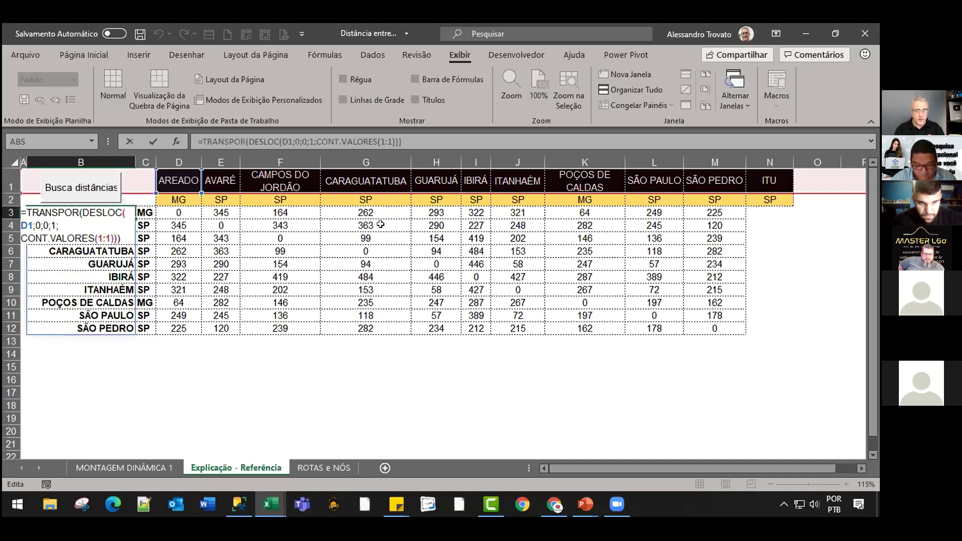
{"action": "key", "text": "Left"}
{"action": "key", "text": "Left"}
{"action": "key", "text": "Left"}
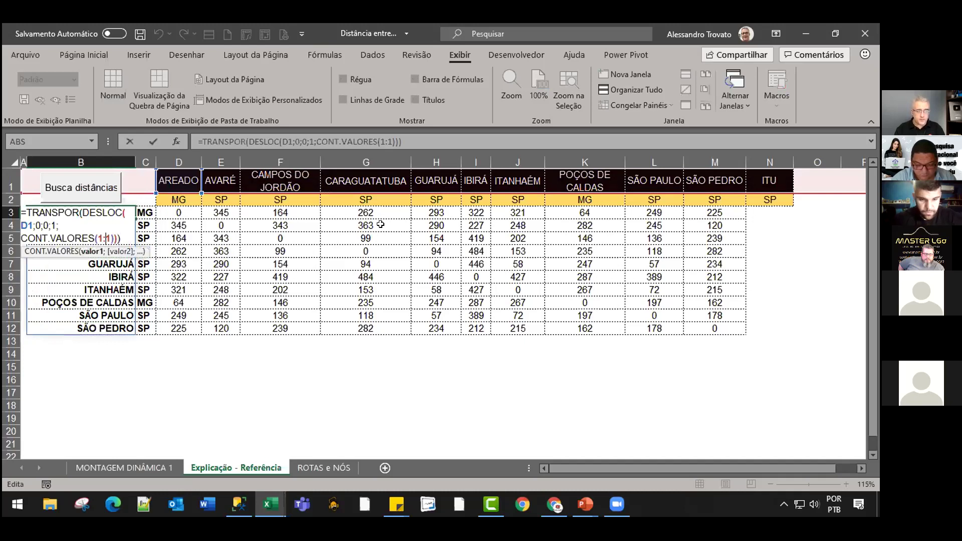
{"action": "key", "text": "Escape"}
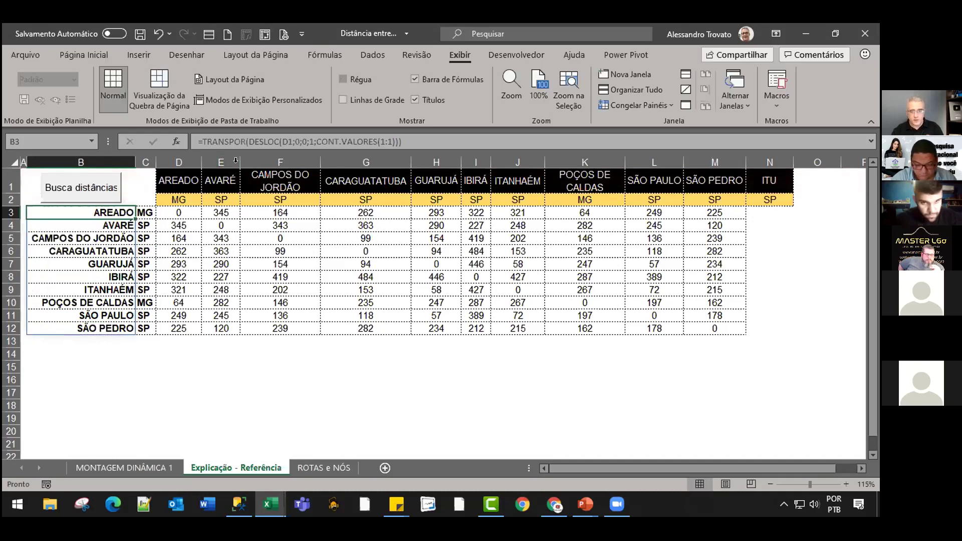
Browse the header row out to ITU, then reopen and commit B3's transposed city formula.
{"action": "left_click", "coordinate": [476, 181]}
{"action": "key", "text": "ctrl+Right"}
{"action": "key", "text": "Right"}
{"action": "key", "text": "Right"}
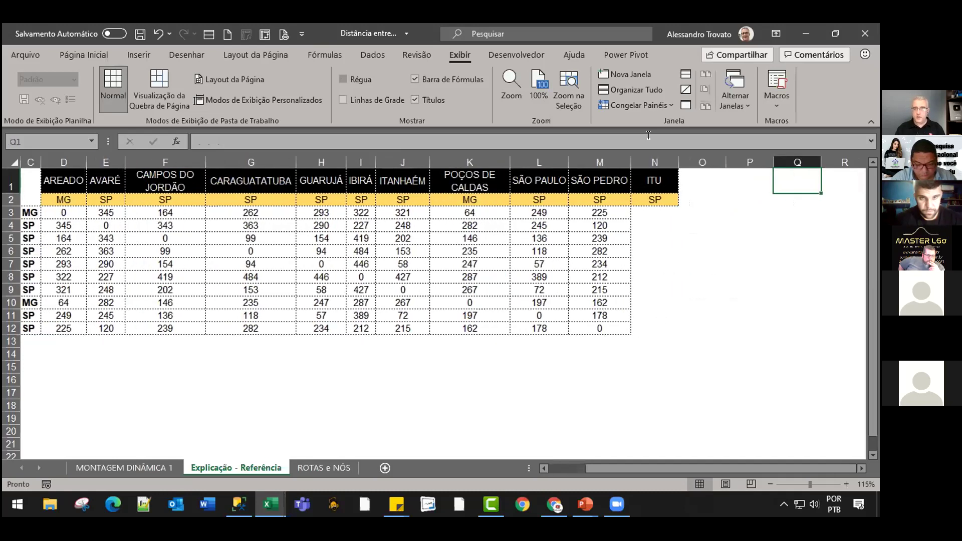
{"action": "key", "text": "Right"}
{"action": "key", "text": "ctrl+Left"}
{"action": "key", "text": "Left"}
{"action": "key", "text": "Right"}
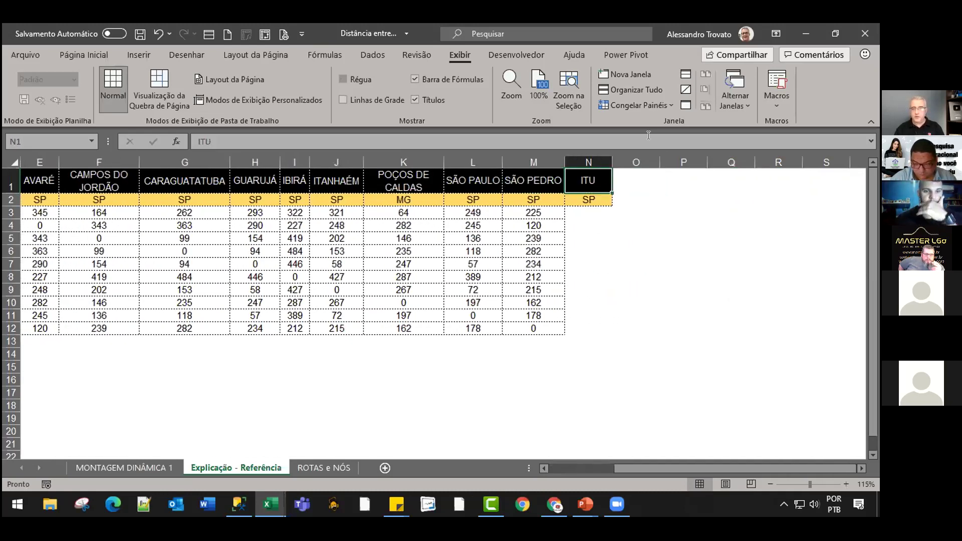
{"action": "key", "text": "ctrl+Left"}
{"action": "key", "text": "ctrl+Left"}
{"action": "key", "text": "Down"}
{"action": "key", "text": "Down"}
{"action": "key", "text": "F2"}
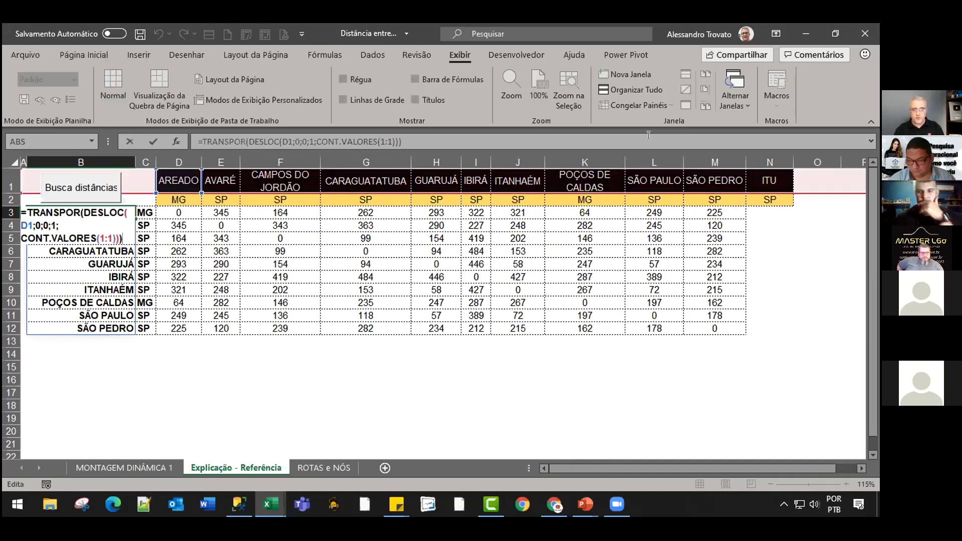
{"action": "key", "text": "Return"}
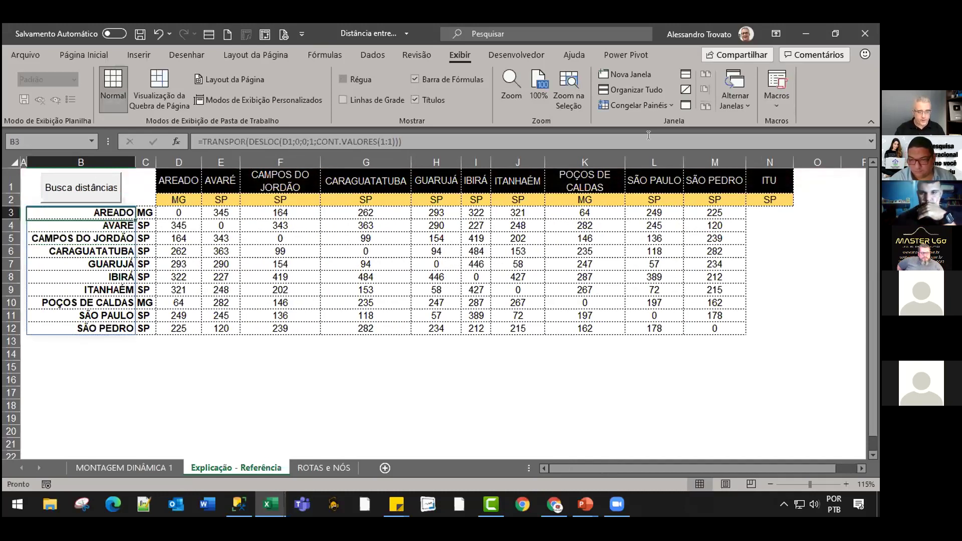
Step across the city headers to ITU and select its header together with state SP.
{"action": "key", "text": "Up"}
{"action": "key", "text": "Up"}
{"action": "key", "text": "Up"}
{"action": "key", "text": "Right"}
{"action": "key", "text": "Right"}
{"action": "key", "text": "Right"}
{"action": "key", "text": "Right"}
{"action": "key", "text": "Right"}
{"action": "key", "text": "Right"}
{"action": "key", "text": "Right"}
{"action": "key", "text": "Right"}
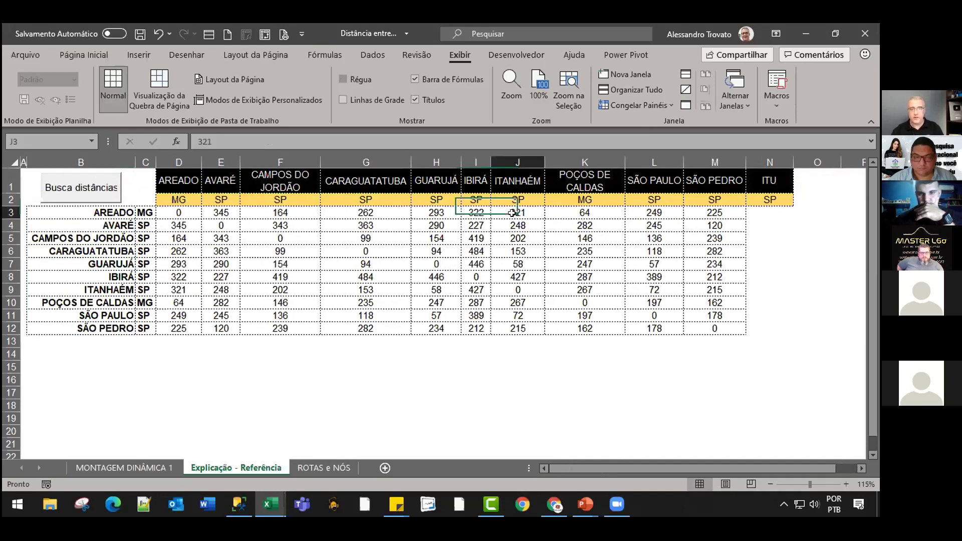
{"action": "key", "text": "Right"}
{"action": "key", "text": "Right"}
{"action": "key", "text": "Right"}
{"action": "key", "text": "Right"}
{"action": "key", "text": "Right"}
{"action": "key", "text": "Right"}
{"action": "key", "text": "Right"}
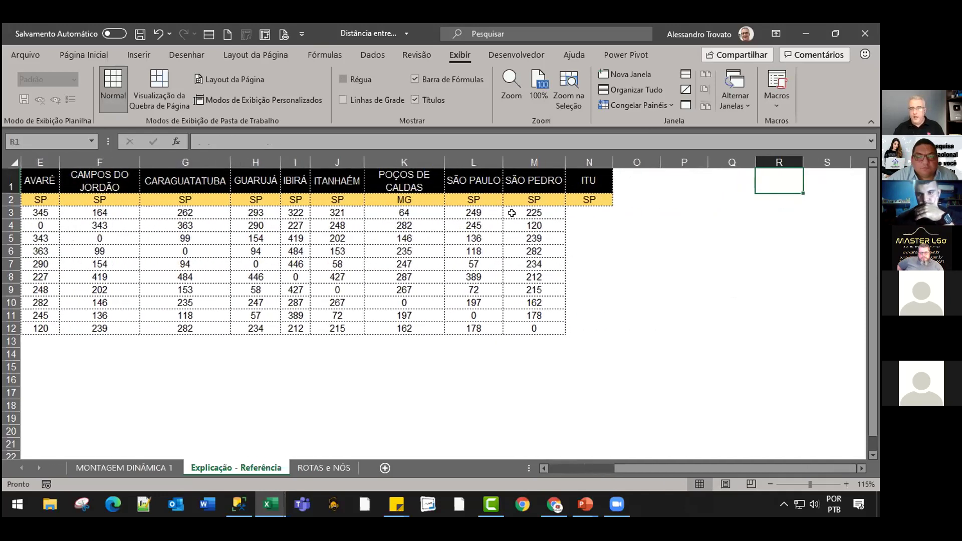
{"action": "key", "text": "Left"}
{"action": "key", "text": "Left"}
{"action": "key", "text": "Left"}
{"action": "key", "text": "shift+Down"}
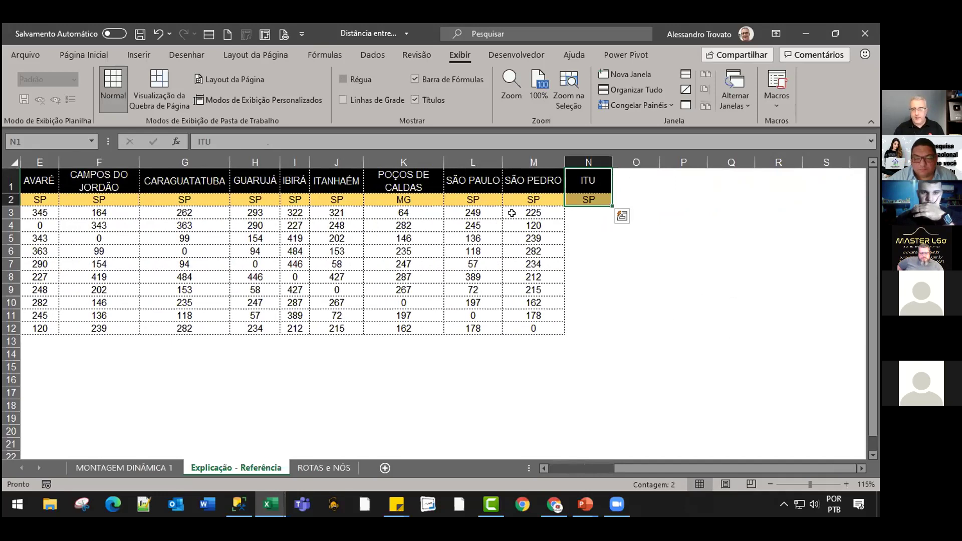
{"action": "scroll", "coordinate": [512, 213], "scroll_direction": "left", "scroll_amount": 1}
{"action": "scroll", "coordinate": [512, 213], "scroll_direction": "left", "scroll_amount": 6}
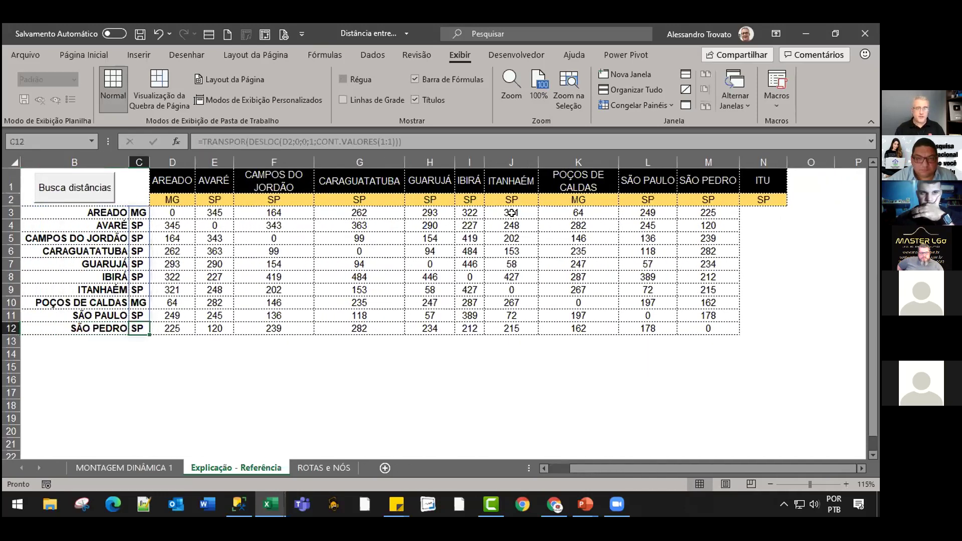
Add ITU with state sp as the new city in B13 and C13.
{"action": "type", "text": "itu"}
{"action": "key", "text": "Tab"}
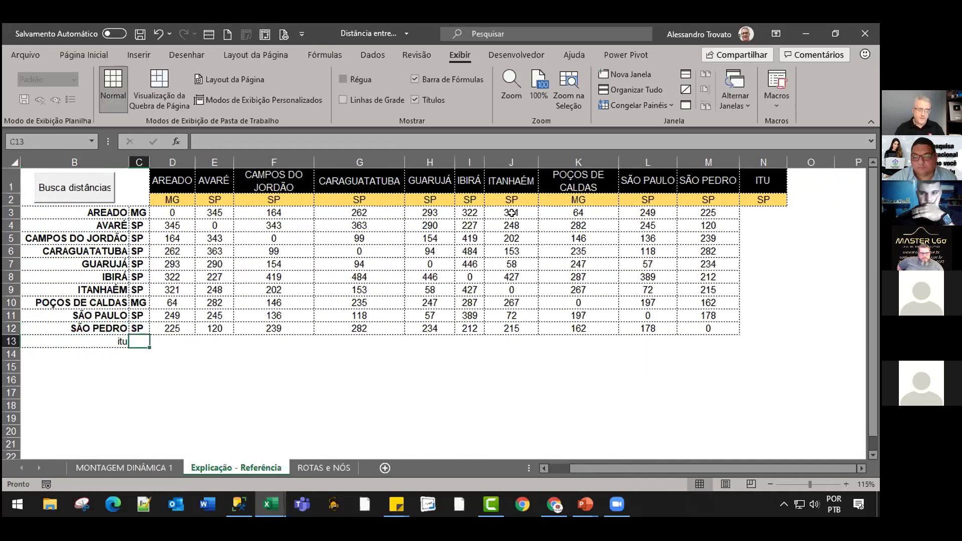
{"action": "key", "text": "Left"}
{"action": "scroll", "coordinate": [512, 213], "scroll_direction": "left", "scroll_amount": 1}
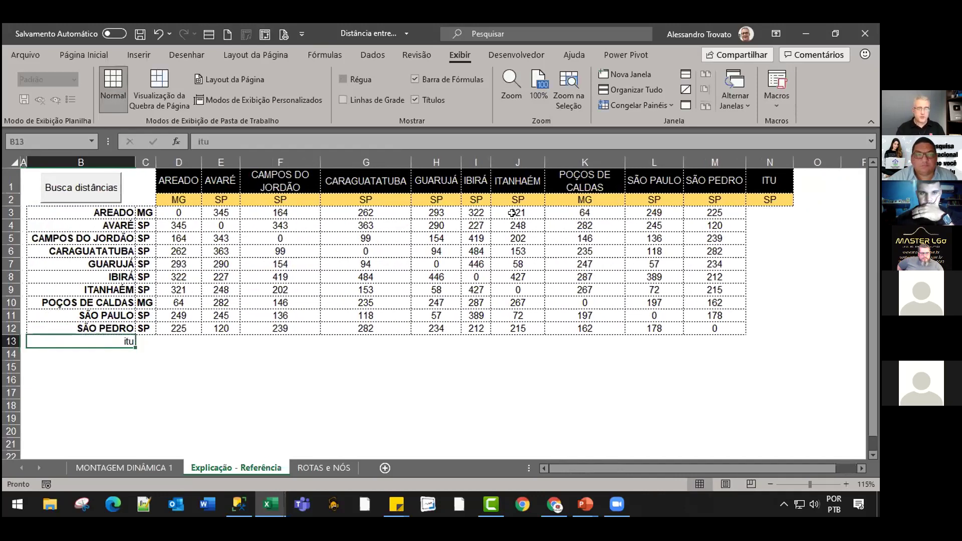
{"action": "type", "text": "t"}
{"action": "type", "text": "itu"}
{"action": "key", "text": "Tab"}
{"action": "type", "text": "sp"}
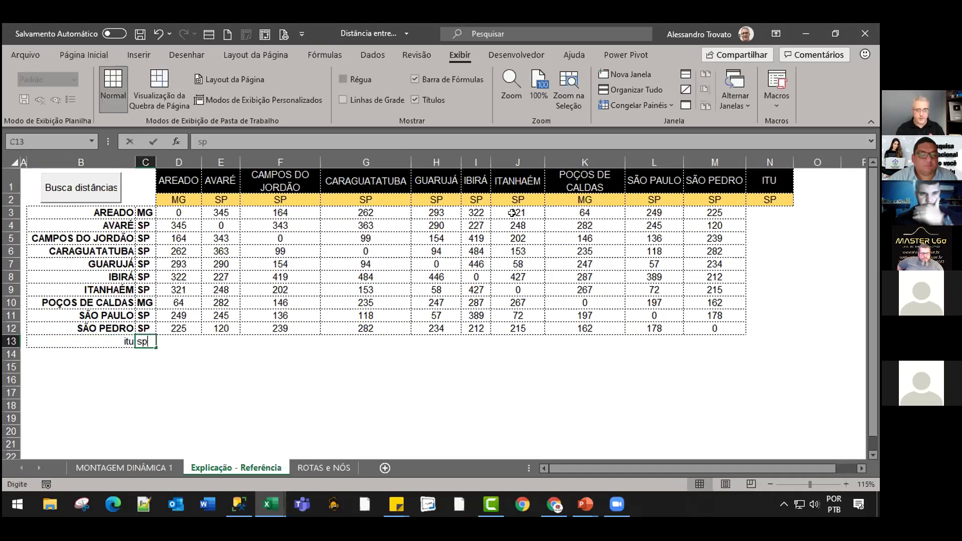
{"action": "key", "text": "Tab"}
Rerun Busca distâncias to fill ITU's distances, e.g. 242 to Areado, then turn on Design Mode.
{"action": "left_click", "coordinate": [89, 191]}
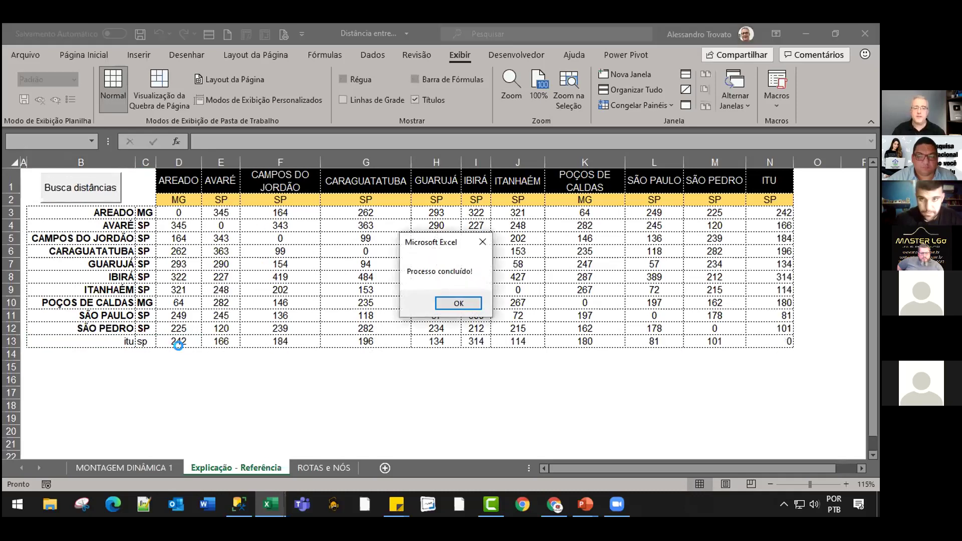
{"action": "left_click", "coordinate": [457, 305]}
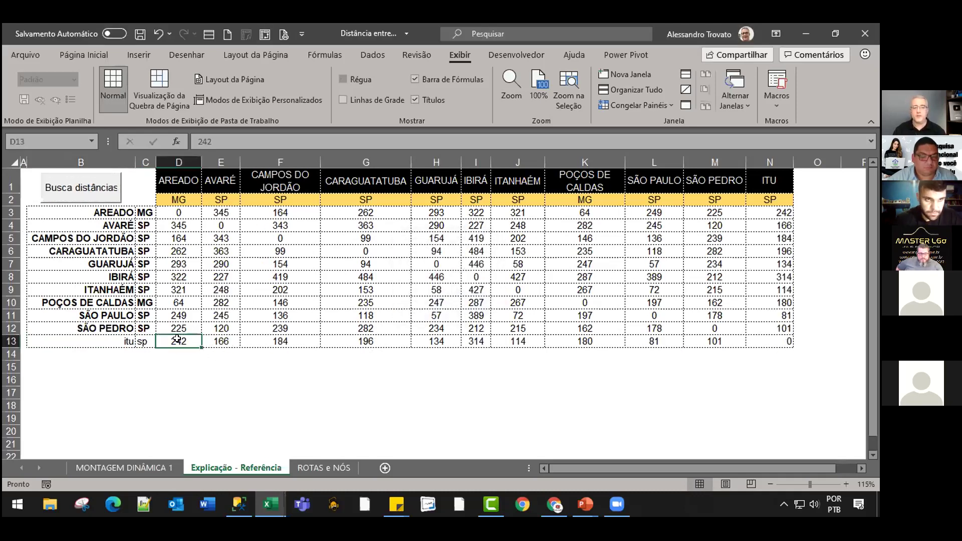
{"action": "left_click", "coordinate": [281, 238]}
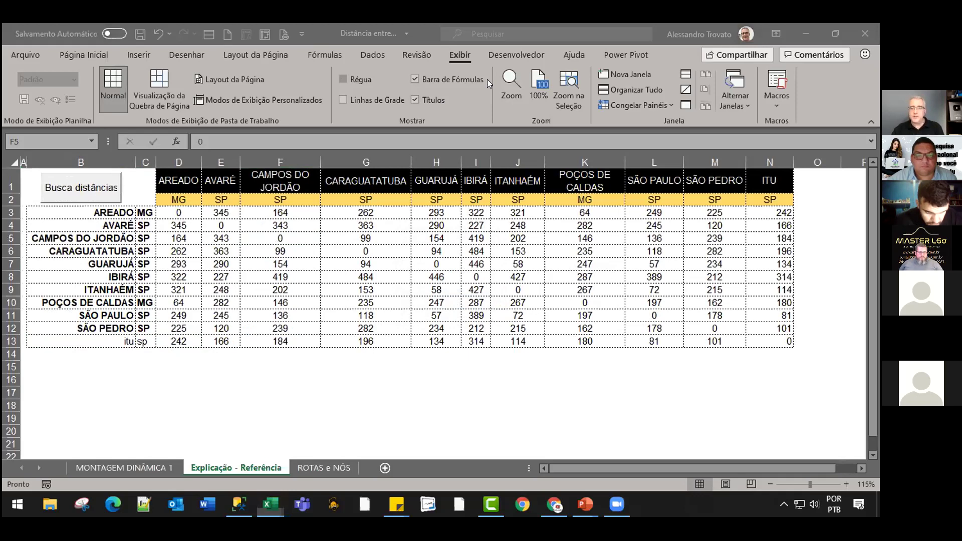
{"action": "key", "text": "alt+l"}
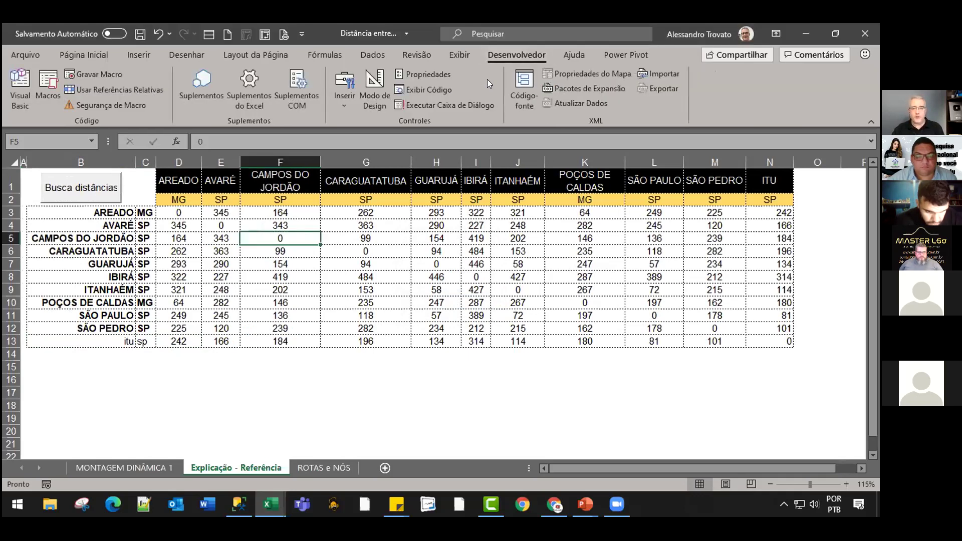
{"action": "left_click", "coordinate": [375, 90]}
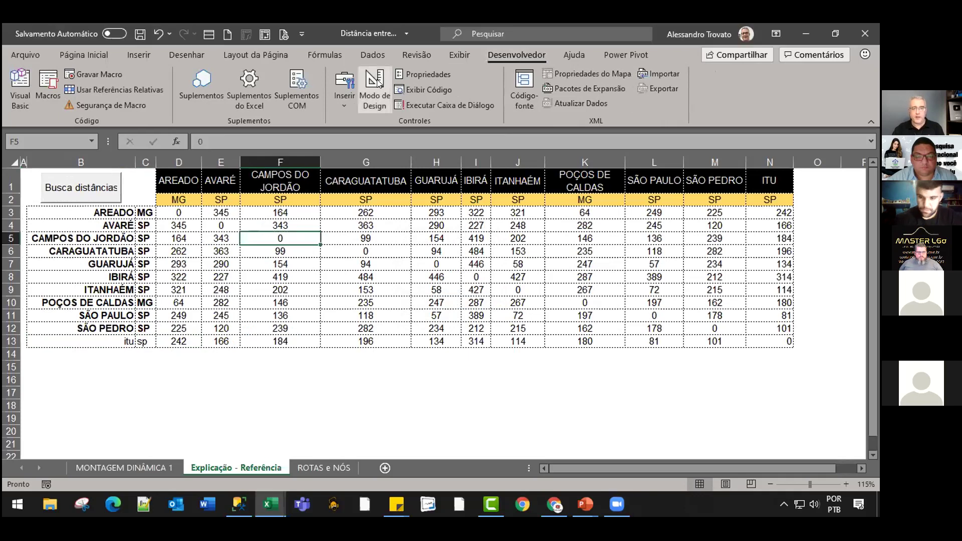
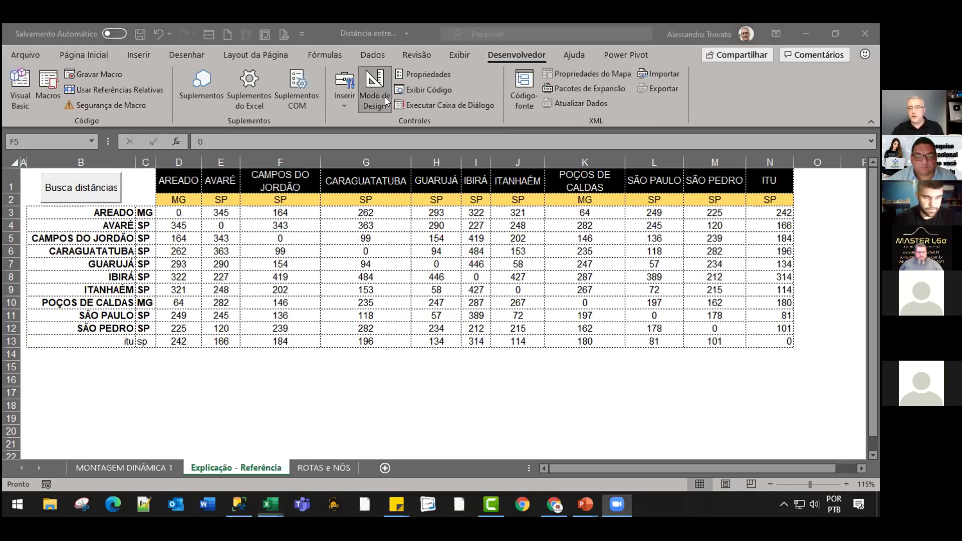
Open the VBA click code behind the Busca distâncias button and scroll through it.
{"action": "left_click", "coordinate": [90, 179]}
{"action": "double_click", "coordinate": [90, 179]}
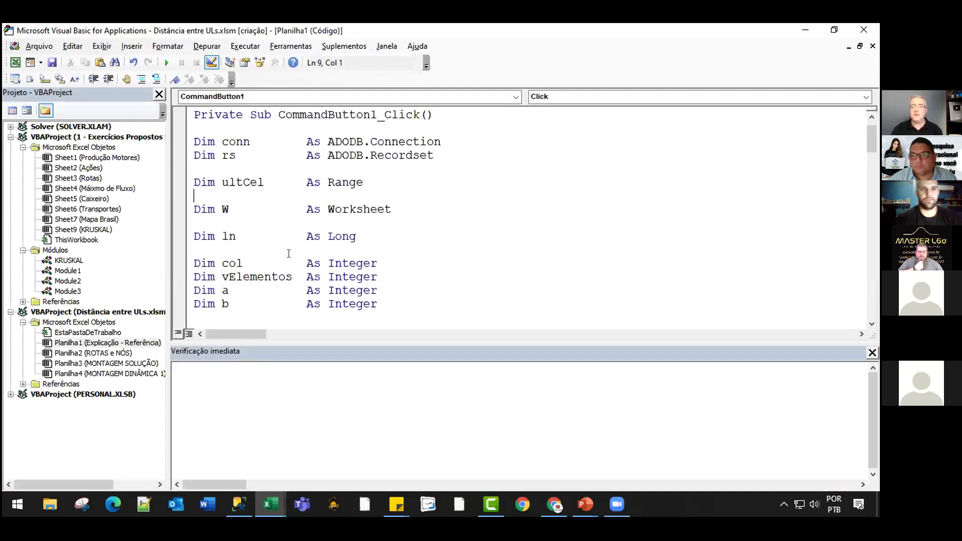
{"action": "scroll", "coordinate": [289, 254], "scroll_direction": "down", "scroll_amount": 1}
{"action": "scroll", "coordinate": [289, 253], "scroll_direction": "down", "scroll_amount": 2}
{"action": "scroll", "coordinate": [289, 253], "scroll_direction": "down", "scroll_amount": 1}
{"action": "scroll", "coordinate": [290, 253], "scroll_direction": "down", "scroll_amount": 4}
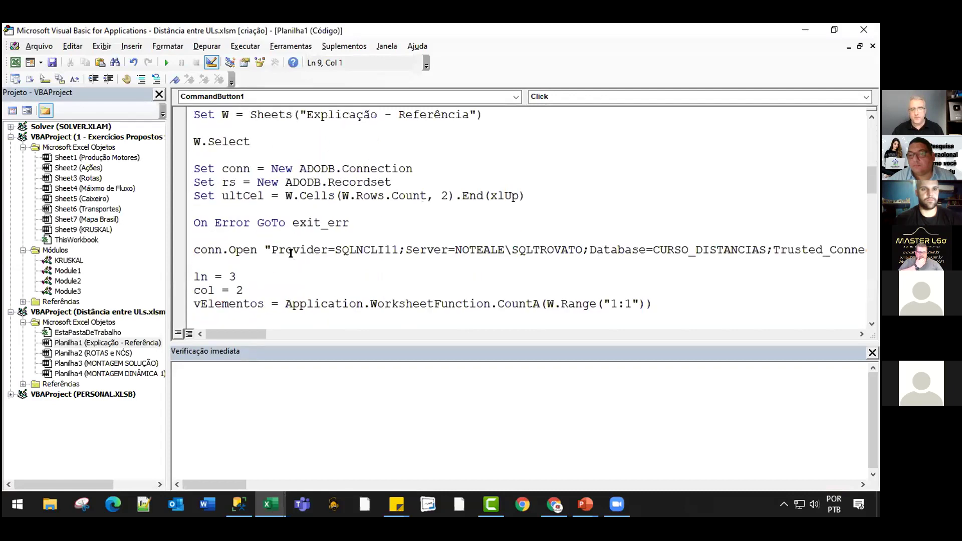
{"action": "scroll", "coordinate": [290, 253], "scroll_direction": "down", "scroll_amount": 1}
Highlight the connection string's provider and server, then the CountA expression counting row 1.
{"action": "left_click_drag", "start_coordinate": [265, 208], "coordinate": [576, 206]}
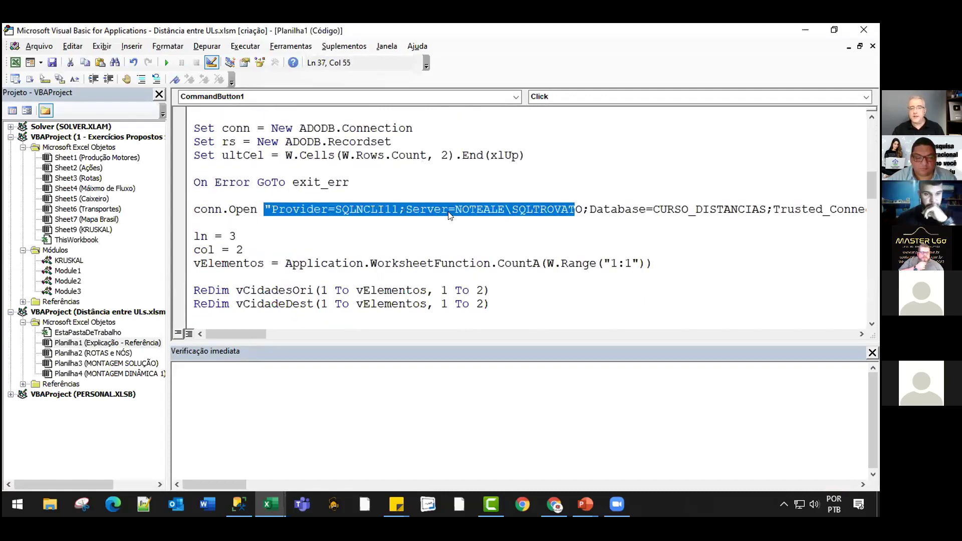
{"action": "scroll", "coordinate": [450, 215], "scroll_direction": "down", "scroll_amount": 1}
{"action": "left_click", "coordinate": [264, 216]}
{"action": "left_click", "coordinate": [289, 222]}
{"action": "left_click_drag", "start_coordinate": [285, 221], "coordinate": [623, 225]}
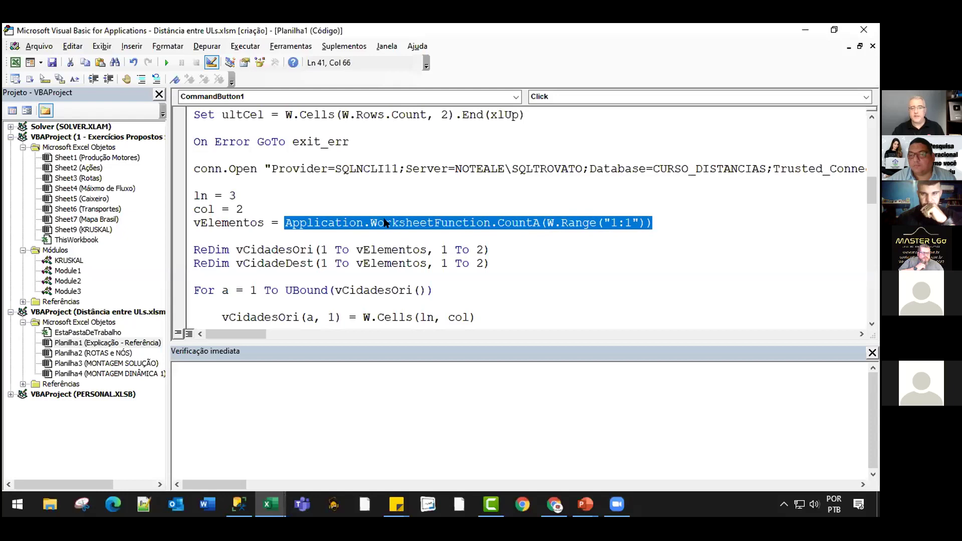
{"action": "scroll", "coordinate": [386, 222], "scroll_direction": "down", "scroll_amount": 1}
{"action": "left_click", "coordinate": [299, 222]}
{"action": "scroll", "coordinate": [296, 218], "scroll_direction": "down", "scroll_amount": 3}
{"action": "scroll", "coordinate": [289, 214], "scroll_direction": "up", "scroll_amount": 1}
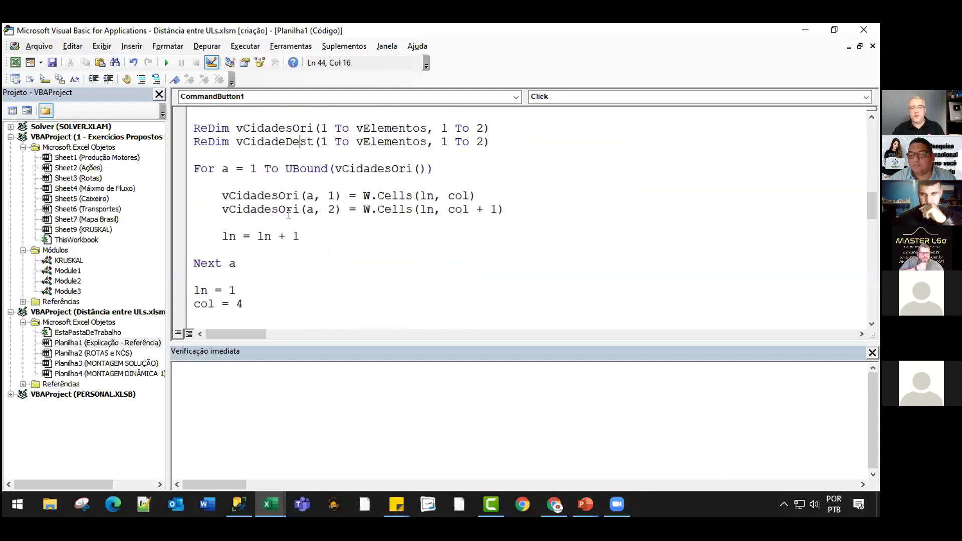
Highlight the loop over origin cities and the FC_CALCULA_DISTANCIA call in the SELECT line.
{"action": "left_click_drag", "start_coordinate": [195, 171], "coordinate": [245, 257]}
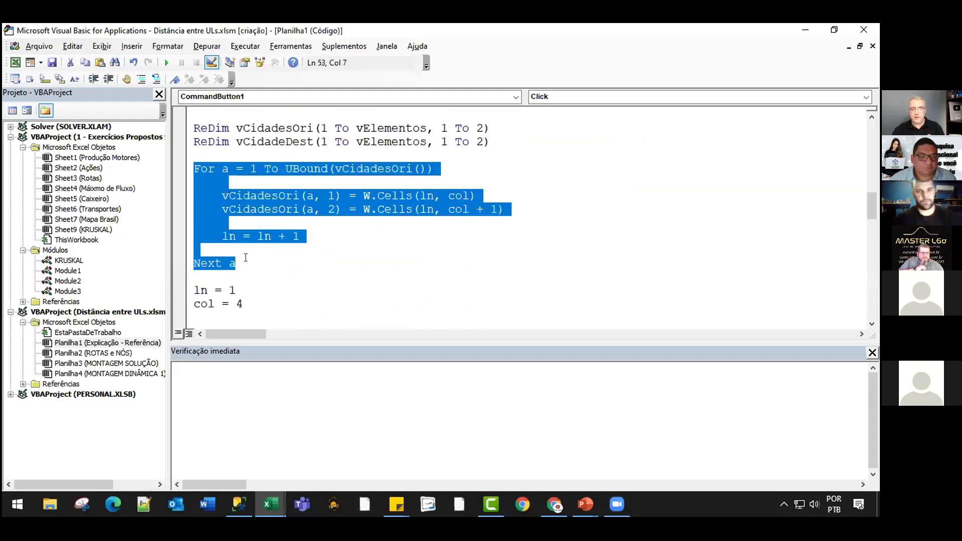
{"action": "scroll", "coordinate": [323, 235], "scroll_direction": "down", "scroll_amount": 3}
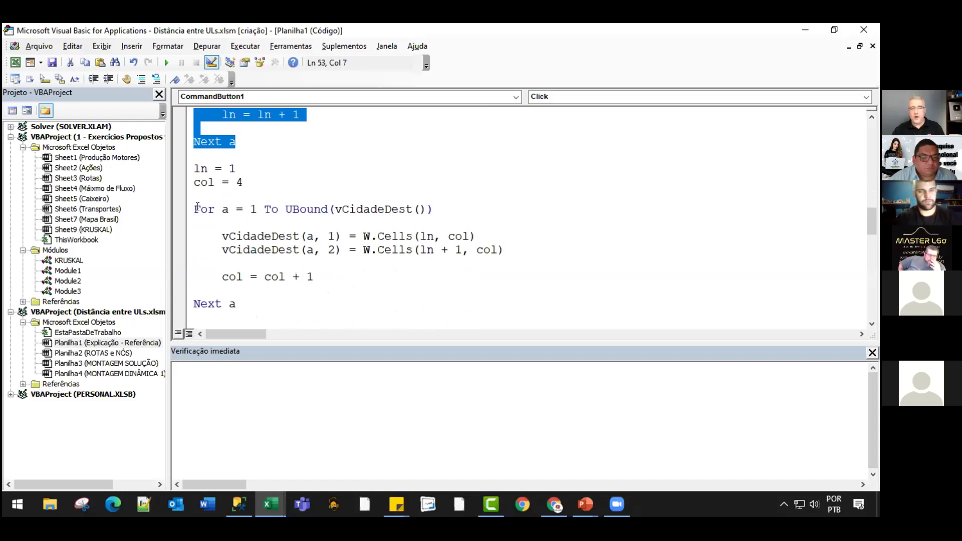
{"action": "left_click_drag", "start_coordinate": [198, 207], "coordinate": [253, 297]}
{"action": "scroll", "coordinate": [266, 266], "scroll_direction": "down", "scroll_amount": 3}
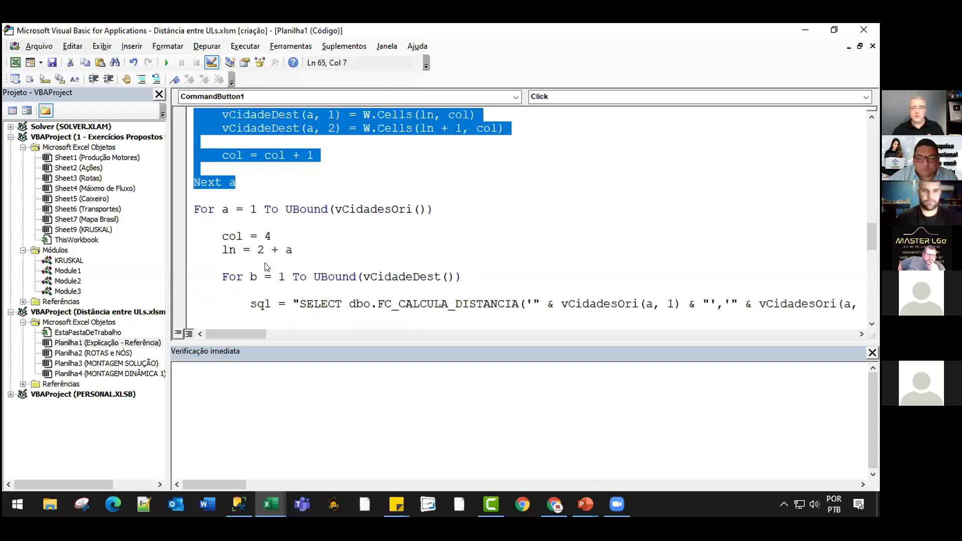
{"action": "scroll", "coordinate": [266, 267], "scroll_direction": "down", "scroll_amount": 1}
{"action": "left_click_drag", "start_coordinate": [194, 169], "coordinate": [452, 166]}
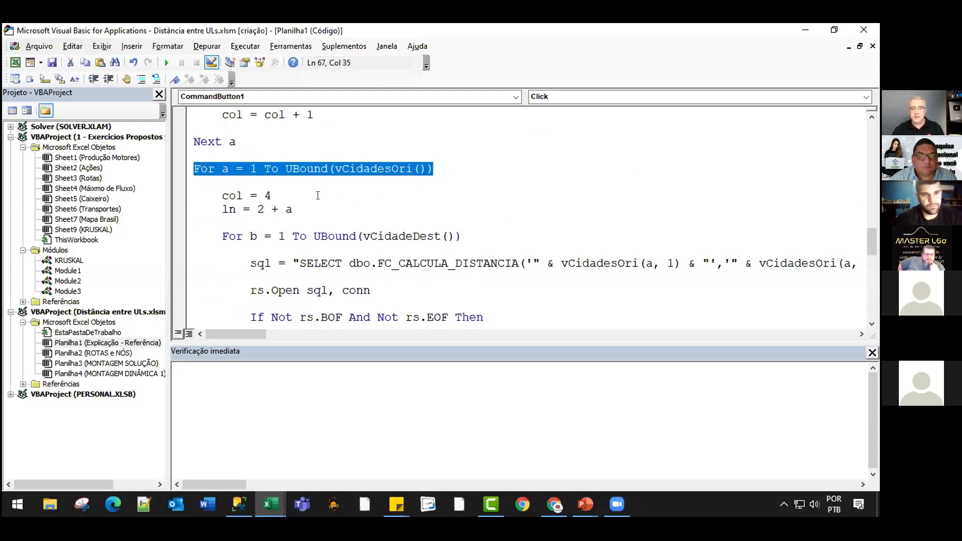
{"action": "scroll", "coordinate": [318, 195], "scroll_direction": "down", "scroll_amount": 1}
{"action": "left_click_drag", "start_coordinate": [300, 182], "coordinate": [521, 182]}
{"action": "left_click", "coordinate": [420, 182]}
{"action": "left_click_drag", "start_coordinate": [377, 181], "coordinate": [388, 180]}
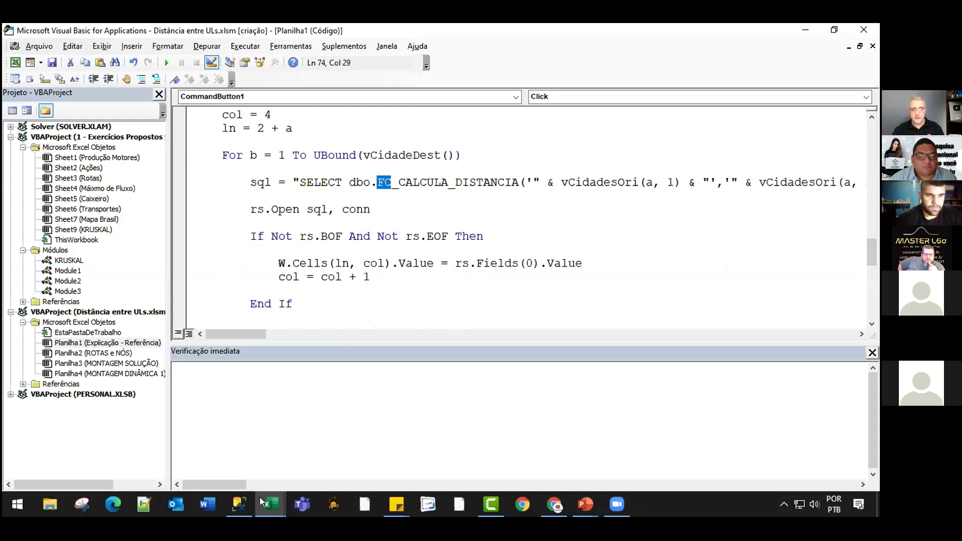
In SSMS, write a new line calling dbo.FC_CALCULA_DISTANCIA('ITU','SP','CURITIBA','PR').
{"action": "left_click", "coordinate": [239, 505]}
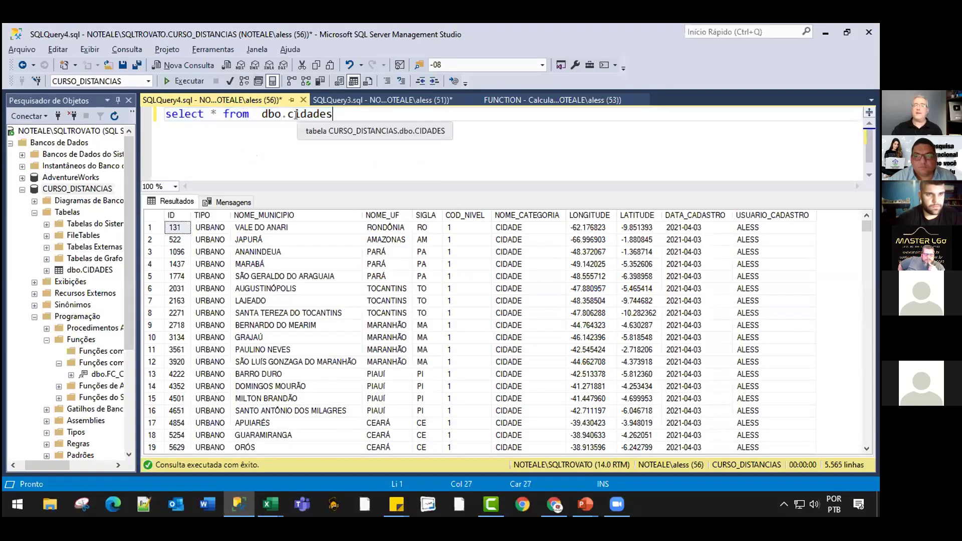
{"action": "key", "text": "Return"}
{"action": "key", "text": "Return"}
{"action": "type", "text": "select *"}
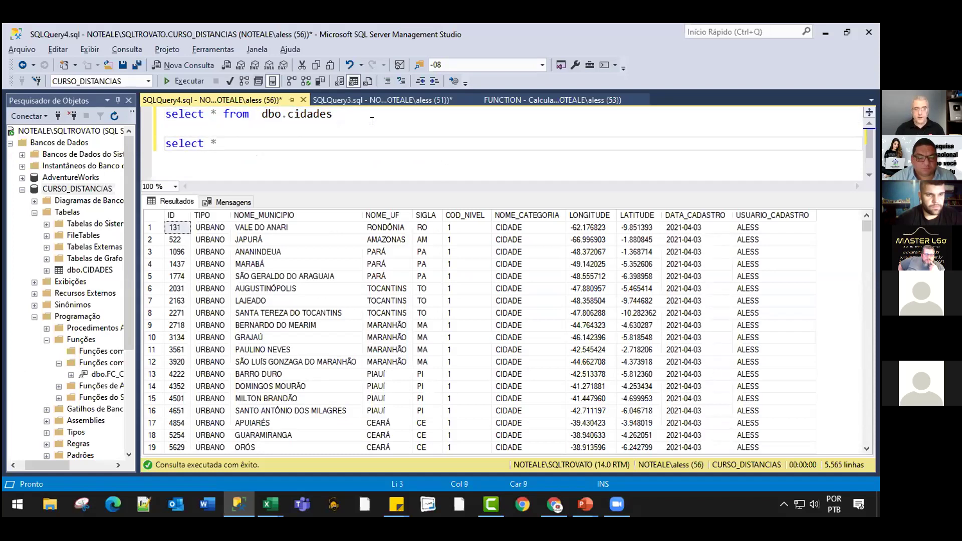
{"action": "type", "text": "c"}
{"action": "key", "text": "BackSpace"}
{"action": "key", "text": "BackSpace"}
{"action": "type", "text": "dbo."}
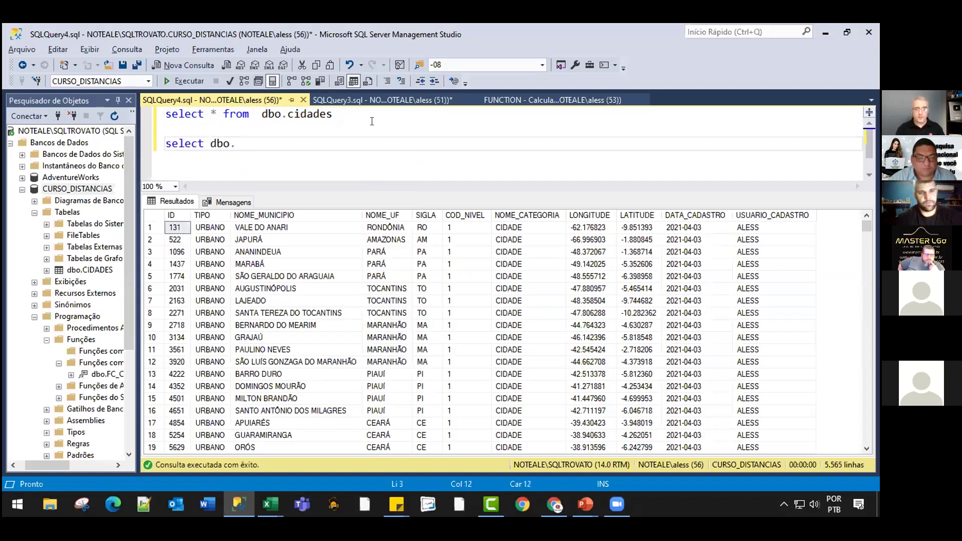
{"action": "type", "text": "fc"}
{"action": "key", "text": "Tab"}
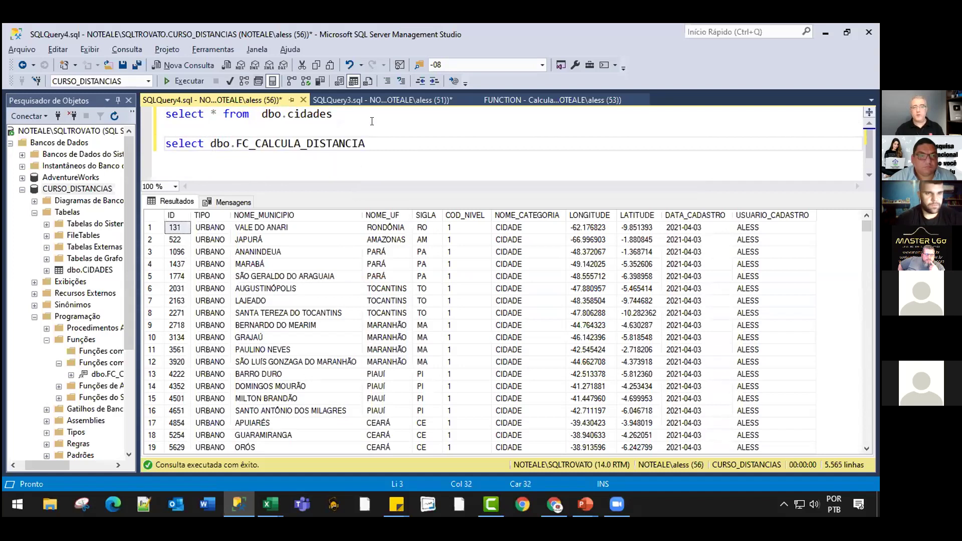
{"action": "type", "text": "I"}
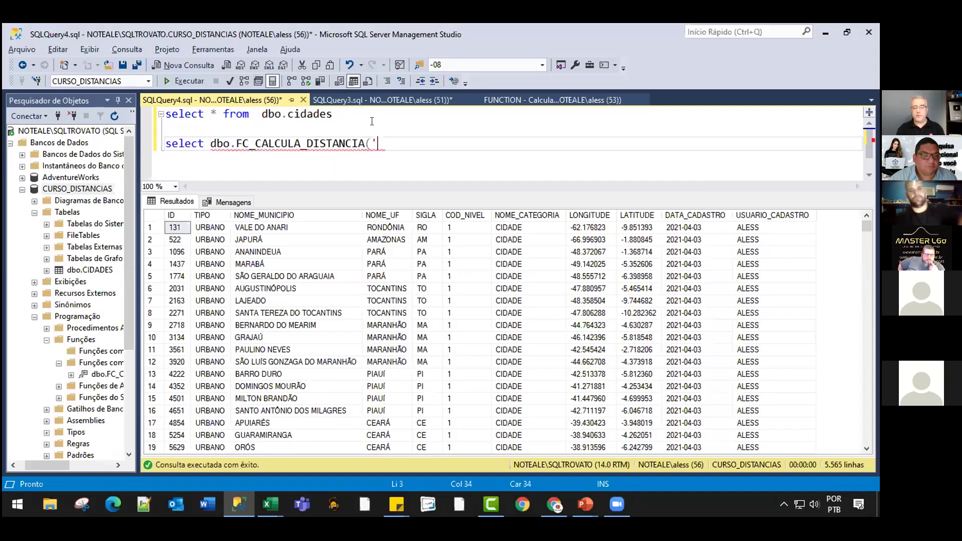
{"action": "type", "text": "TU'"}
{"action": "type", "text": ",'"}
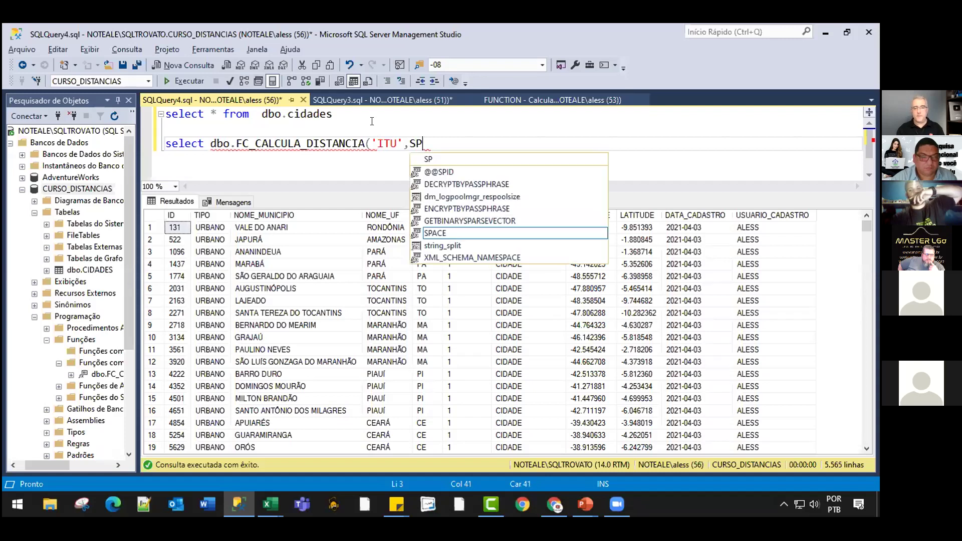
{"action": "type", "text": "SP','"}
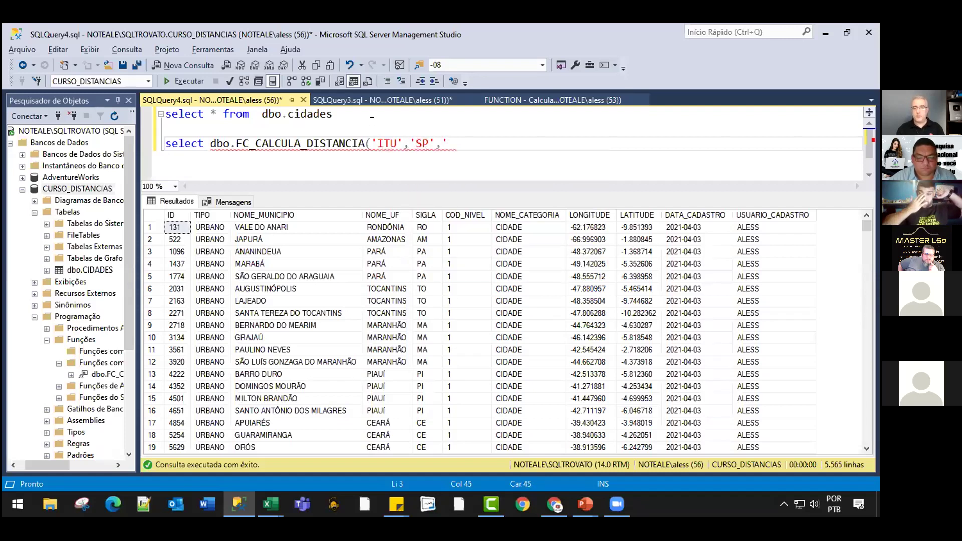
{"action": "type", "text": "CURITIVA"}
{"action": "key", "text": "BackSpace"}
{"action": "key", "text": "BackSpace"}
{"action": "key", "text": "BackSpace"}
{"action": "key", "text": "BackSpace"}
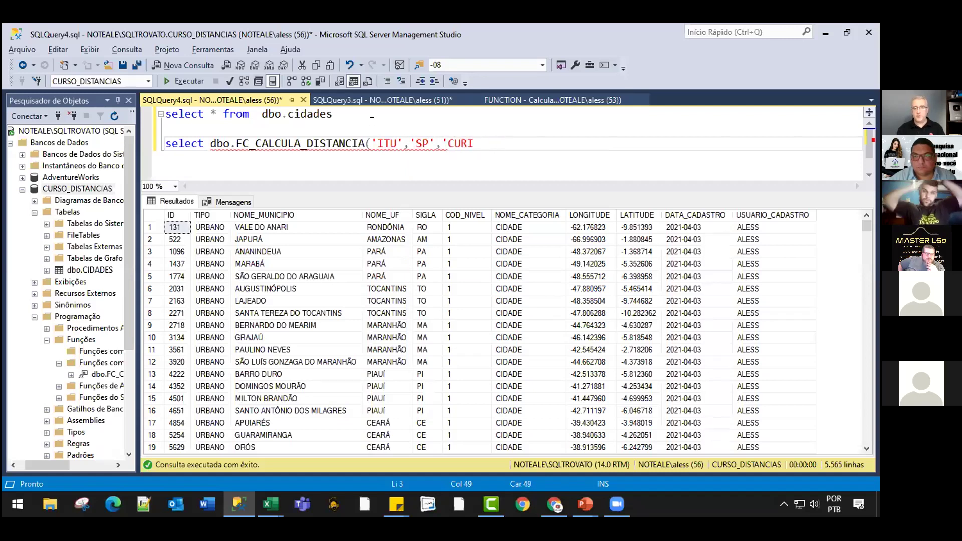
{"action": "type", "text": "TIBA',"}
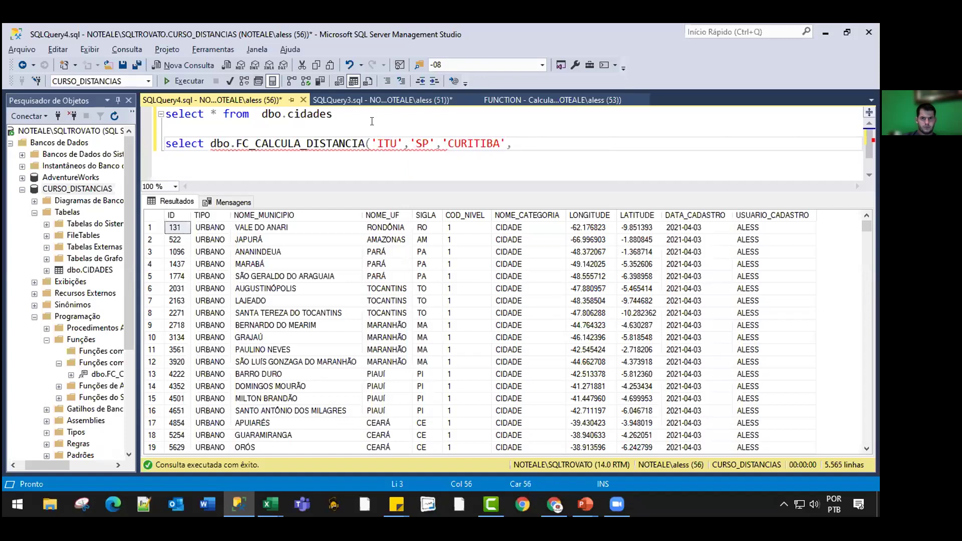
{"action": "type", "text": "'PR')"}
Add the DISTANCIA alias and run the query line, returning 313.
{"action": "key", "text": "shift+Home"}
{"action": "key", "text": "End"}
{"action": "type", "text": "DISTAN"}
{"action": "key", "text": "shift+Home"}
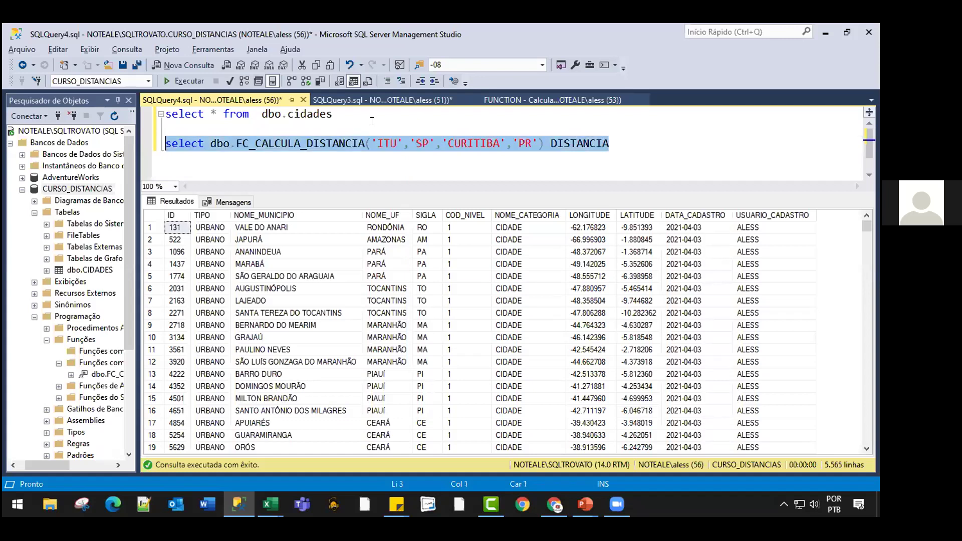
{"action": "key", "text": "F5"}
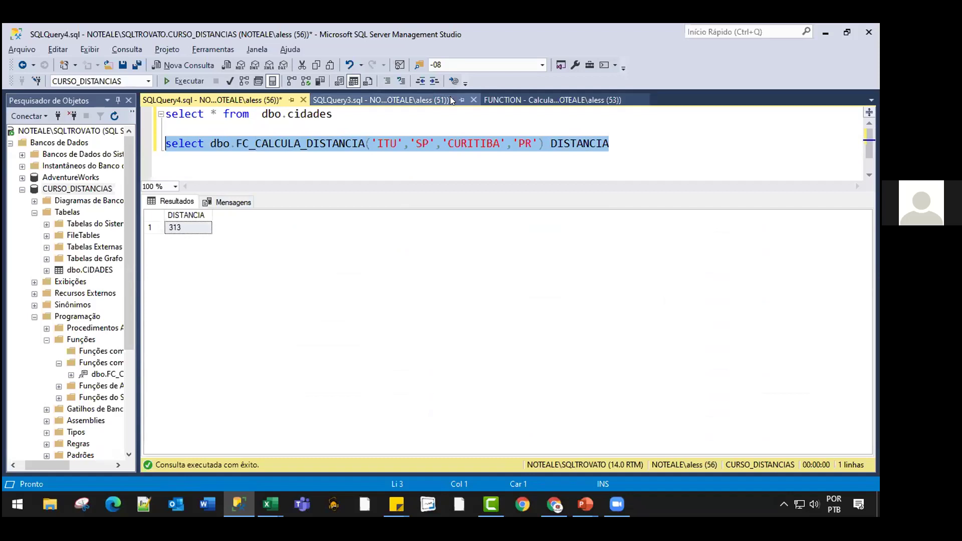
Highlight the function name to show its parameters, then go to the Itu–Martinópolis query.
{"action": "left_click", "coordinate": [435, 144]}
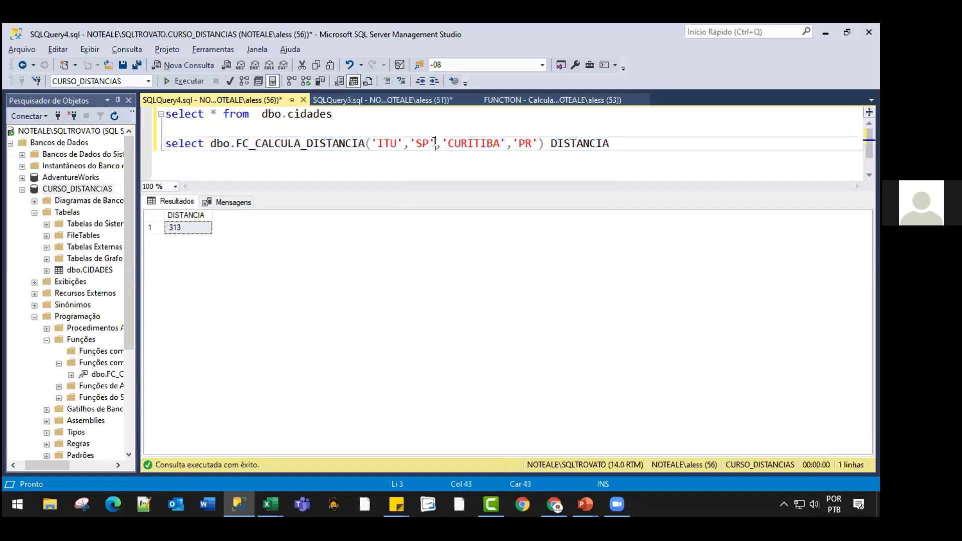
{"action": "left_click_drag", "start_coordinate": [211, 143], "coordinate": [359, 142]}
{"action": "key", "text": "Left"}
{"action": "key", "text": "Left"}
{"action": "key", "text": "Left"}
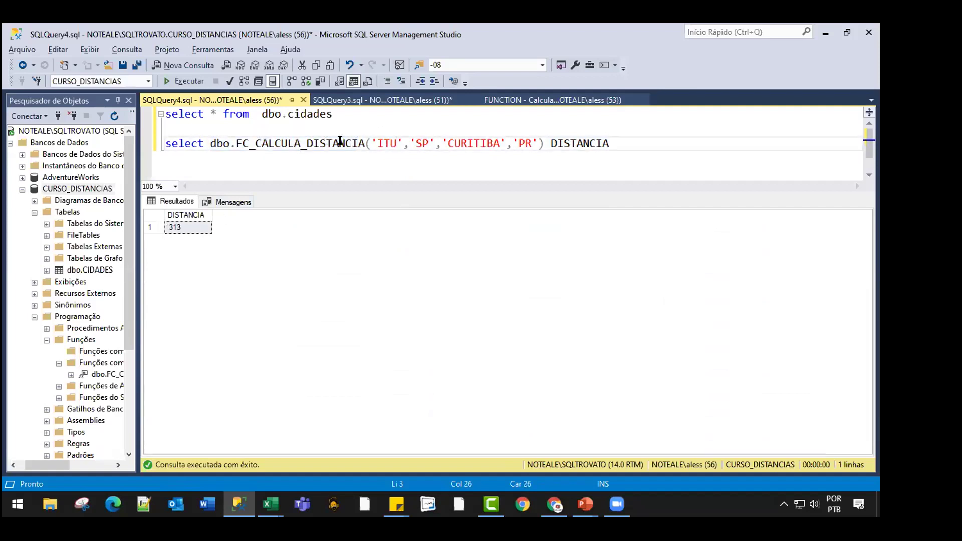
{"action": "left_click_drag", "start_coordinate": [210, 144], "coordinate": [362, 144]}
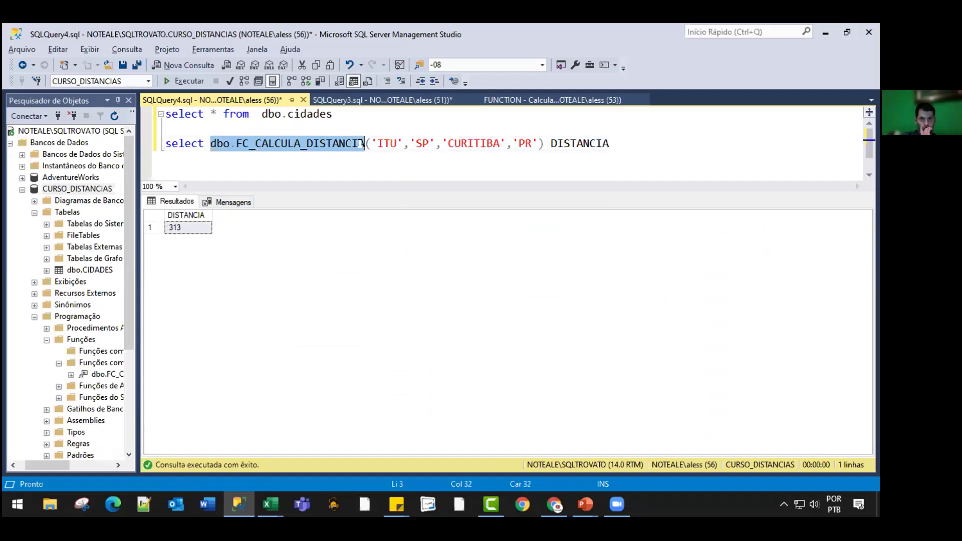
{"action": "left_click", "coordinate": [362, 99]}
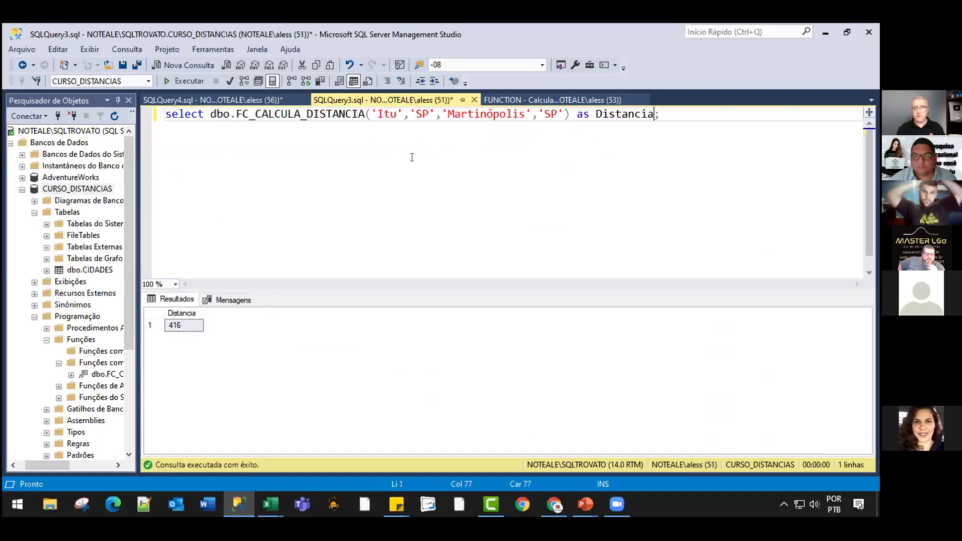
{"action": "left_click", "coordinate": [522, 100]}
{"action": "left_click", "coordinate": [285, 165]}
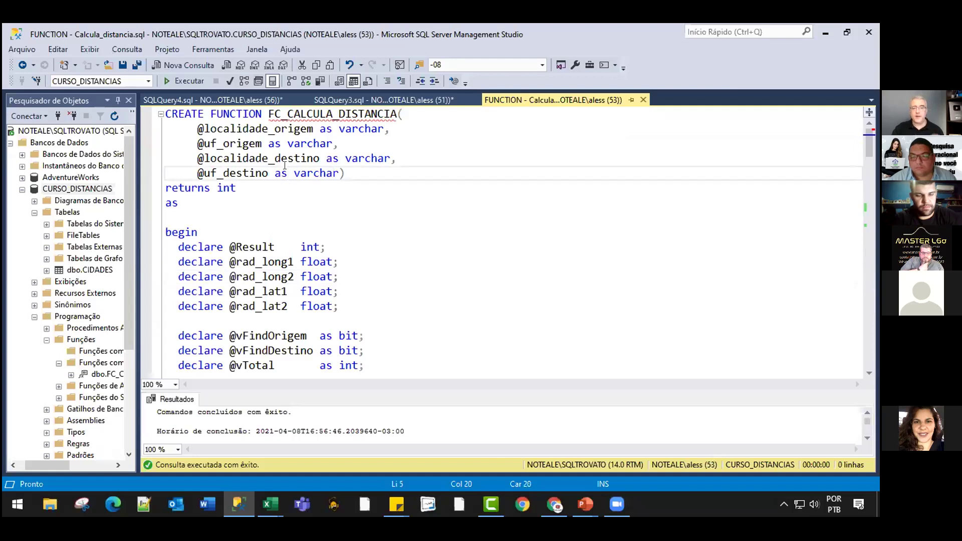
{"action": "scroll", "coordinate": [284, 166], "scroll_direction": "down", "scroll_amount": 1}
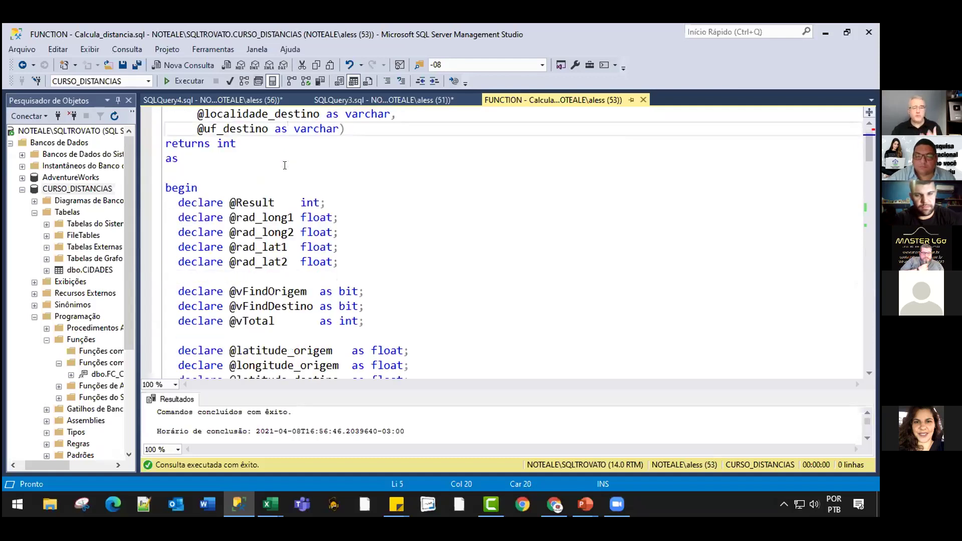
{"action": "scroll", "coordinate": [285, 165], "scroll_direction": "up", "scroll_amount": 1}
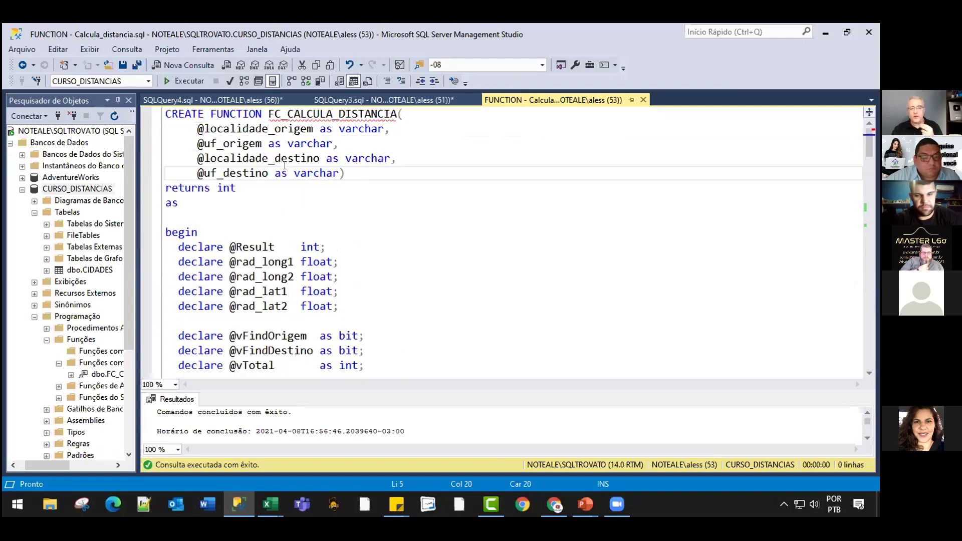
{"action": "scroll", "coordinate": [286, 166], "scroll_direction": "down", "scroll_amount": 7}
{"action": "scroll", "coordinate": [287, 167], "scroll_direction": "down", "scroll_amount": 8}
{"action": "scroll", "coordinate": [289, 168], "scroll_direction": "down", "scroll_amount": 4}
{"action": "scroll", "coordinate": [289, 168], "scroll_direction": "down", "scroll_amount": 4}
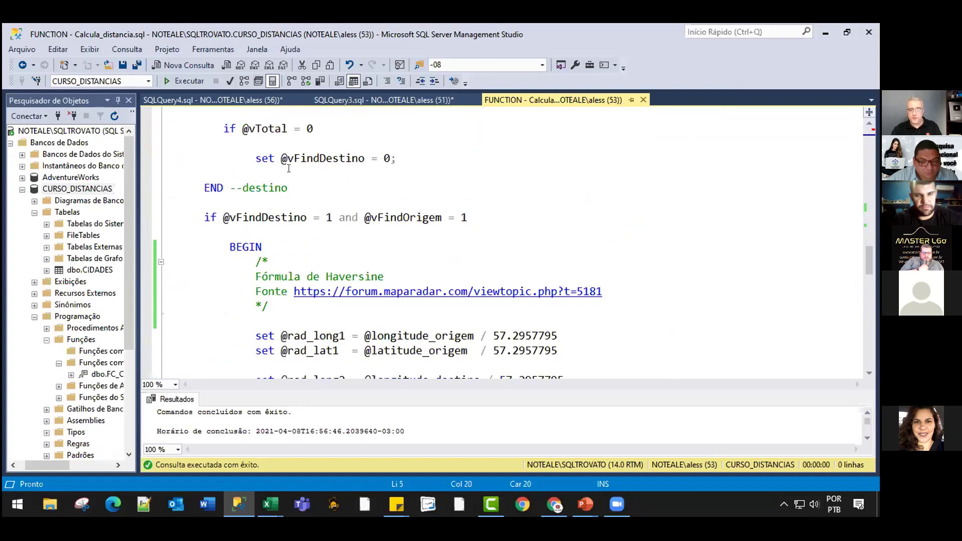
{"action": "scroll", "coordinate": [288, 168], "scroll_direction": "down", "scroll_amount": 3}
{"action": "scroll", "coordinate": [289, 169], "scroll_direction": "up", "scroll_amount": 1}
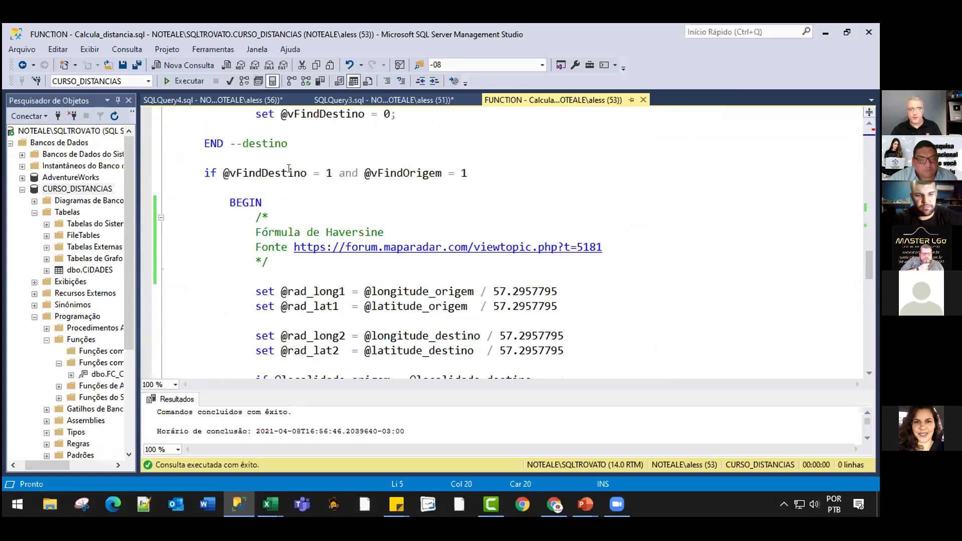
{"action": "left_click_drag", "start_coordinate": [384, 225], "coordinate": [260, 232]}
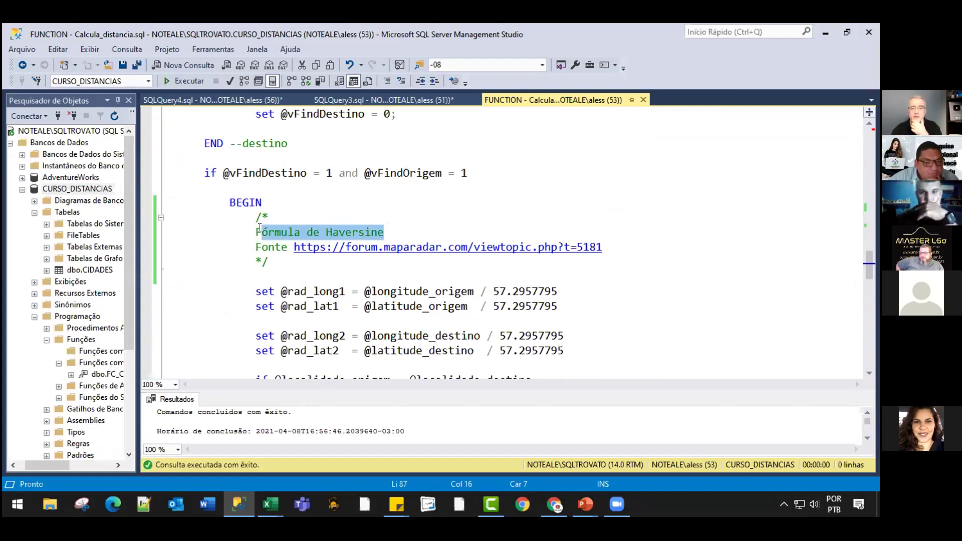
{"action": "left_click", "coordinate": [204, 158]}
{"action": "scroll", "coordinate": [335, 183], "scroll_direction": "up", "scroll_amount": 6}
{"action": "scroll", "coordinate": [336, 183], "scroll_direction": "up", "scroll_amount": 4}
{"action": "scroll", "coordinate": [336, 183], "scroll_direction": "up", "scroll_amount": 5}
{"action": "scroll", "coordinate": [335, 183], "scroll_direction": "up", "scroll_amount": 4}
{"action": "scroll", "coordinate": [336, 183], "scroll_direction": "up", "scroll_amount": 2}
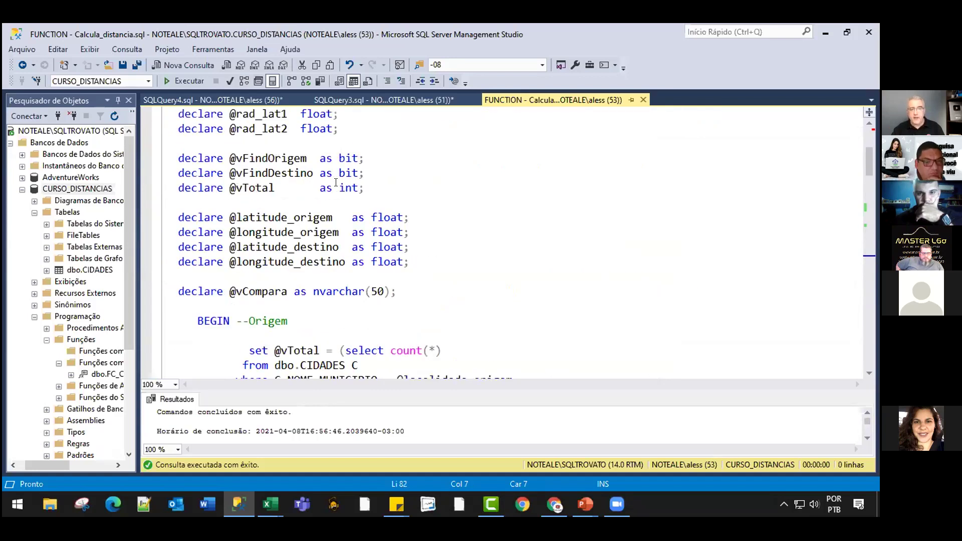
{"action": "scroll", "coordinate": [336, 183], "scroll_direction": "up", "scroll_amount": 4}
{"action": "scroll", "coordinate": [336, 183], "scroll_direction": "down", "scroll_amount": 2}
{"action": "scroll", "coordinate": [335, 183], "scroll_direction": "down", "scroll_amount": 1}
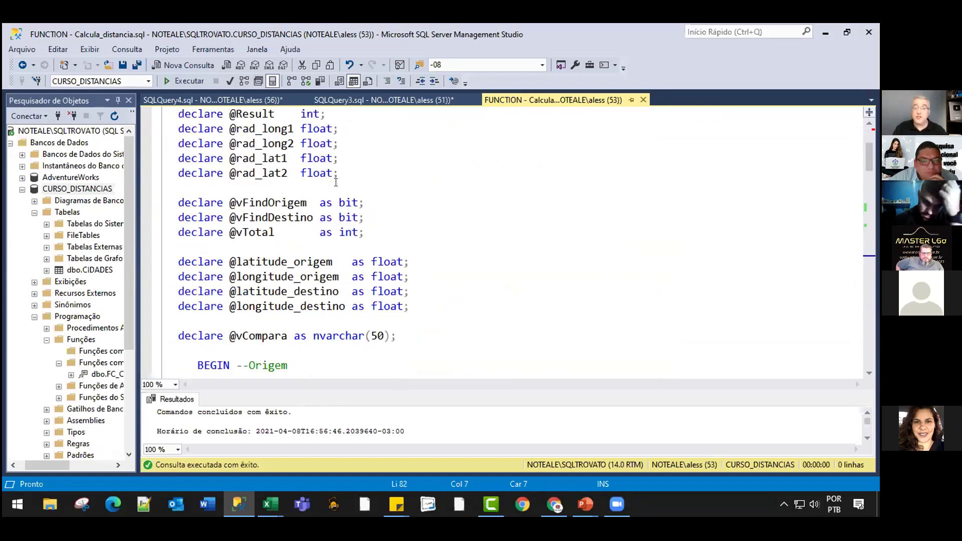
{"action": "scroll", "coordinate": [335, 183], "scroll_direction": "down", "scroll_amount": 1}
{"action": "scroll", "coordinate": [336, 183], "scroll_direction": "down", "scroll_amount": 3}
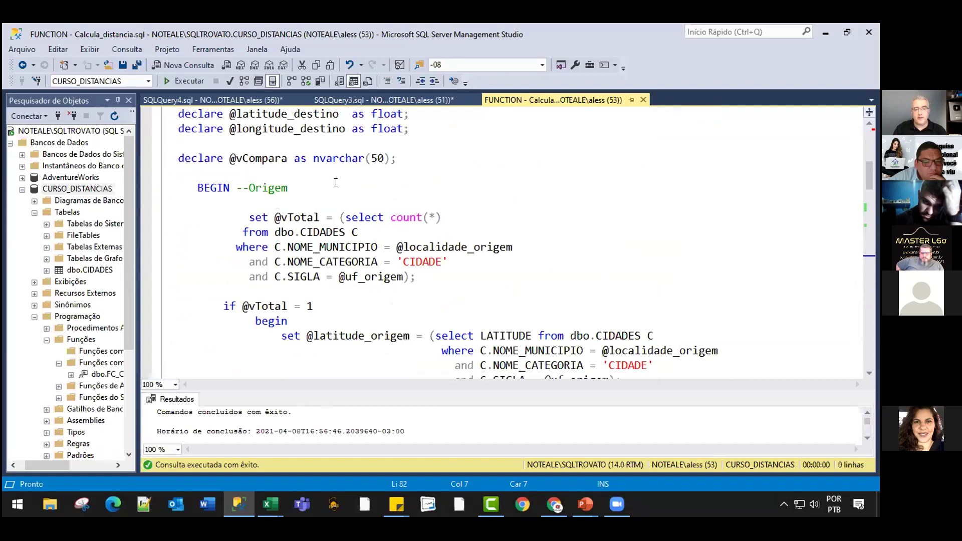
{"action": "scroll", "coordinate": [312, 178], "scroll_direction": "up", "scroll_amount": 4}
{"action": "scroll", "coordinate": [306, 237], "scroll_direction": "down", "scroll_amount": 4}
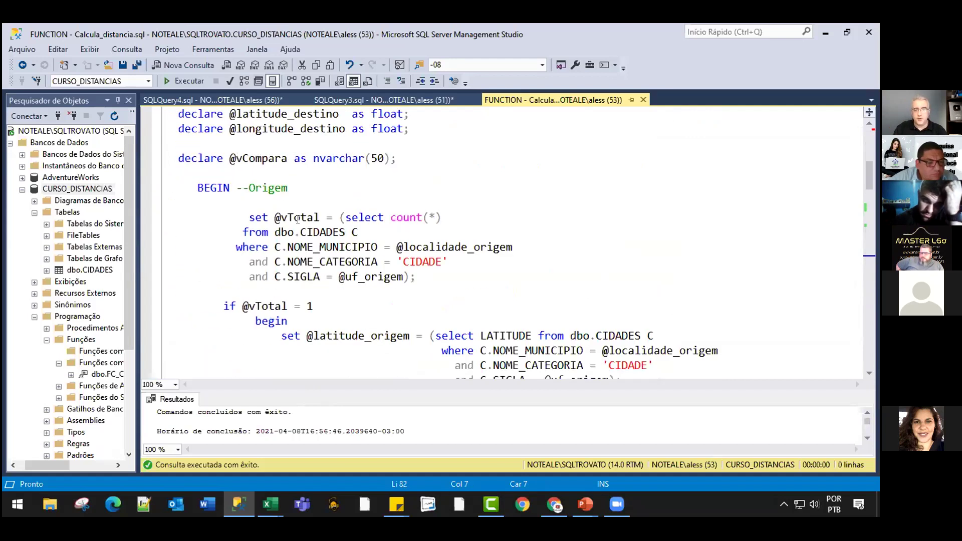
{"action": "left_click", "coordinate": [293, 218]}
{"action": "left_click", "coordinate": [415, 277]}
{"action": "left_click_drag", "start_coordinate": [414, 277], "coordinate": [249, 218]}
{"action": "scroll", "coordinate": [306, 222], "scroll_direction": "down", "scroll_amount": 1}
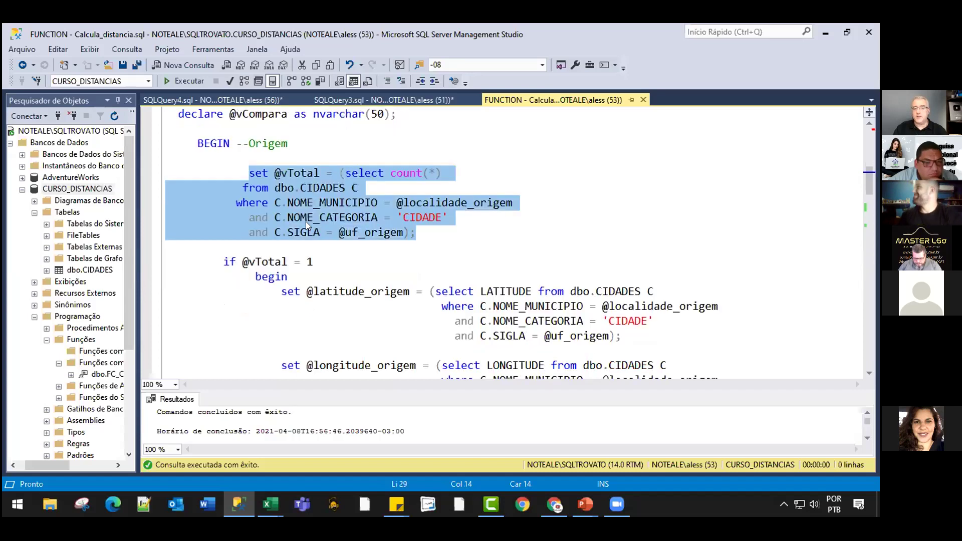
{"action": "scroll", "coordinate": [271, 217], "scroll_direction": "down", "scroll_amount": 1}
{"action": "left_click", "coordinate": [229, 217]}
{"action": "scroll", "coordinate": [275, 211], "scroll_direction": "down", "scroll_amount": 1}
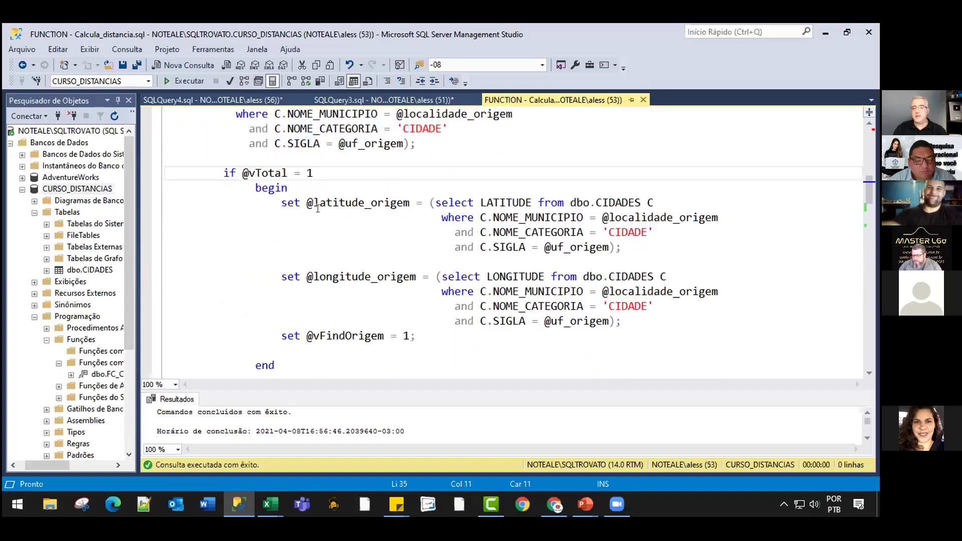
{"action": "left_click_drag", "start_coordinate": [274, 202], "coordinate": [420, 205]}
{"action": "mouse_move", "coordinate": [280, 276]}
{"action": "left_mouse_down"}
{"action": "mouse_move", "coordinate": [417, 277]}
{"action": "mouse_move", "coordinate": [281, 244]}
{"action": "left_mouse_up"}
{"action": "scroll", "coordinate": [415, 273], "scroll_direction": "down", "scroll_amount": 1}
{"action": "scroll", "coordinate": [413, 251], "scroll_direction": "down", "scroll_amount": 1}
{"action": "scroll", "coordinate": [346, 236], "scroll_direction": "down", "scroll_amount": 2}
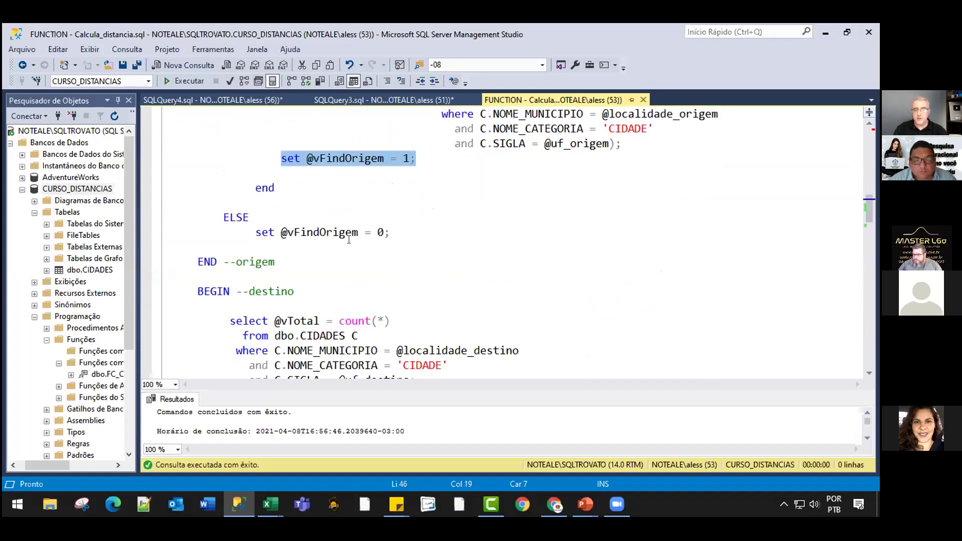
{"action": "scroll", "coordinate": [289, 217], "scroll_direction": "down", "scroll_amount": 2}
{"action": "double_click", "coordinate": [259, 204]}
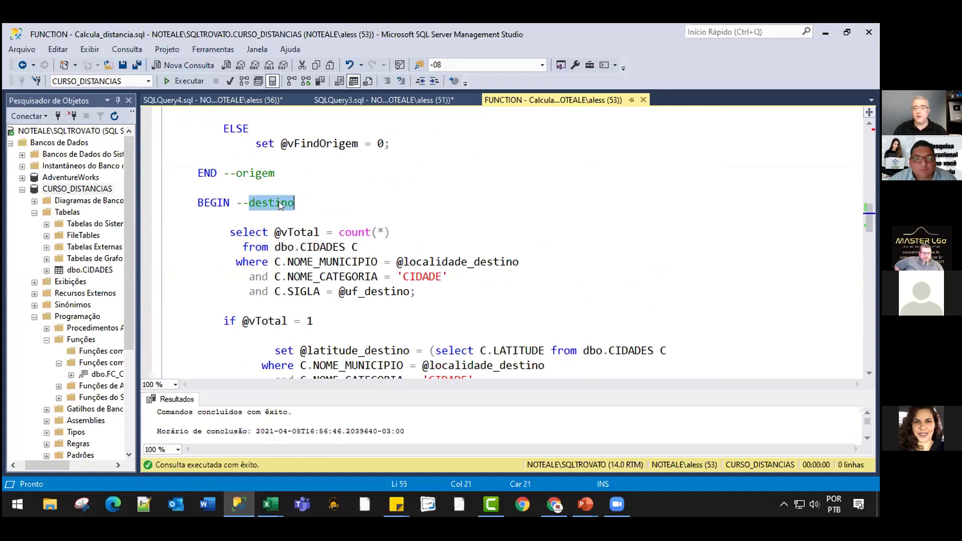
{"action": "scroll", "coordinate": [279, 202], "scroll_direction": "down", "scroll_amount": 3}
{"action": "scroll", "coordinate": [278, 203], "scroll_direction": "down", "scroll_amount": 1}
{"action": "scroll", "coordinate": [279, 203], "scroll_direction": "down", "scroll_amount": 2}
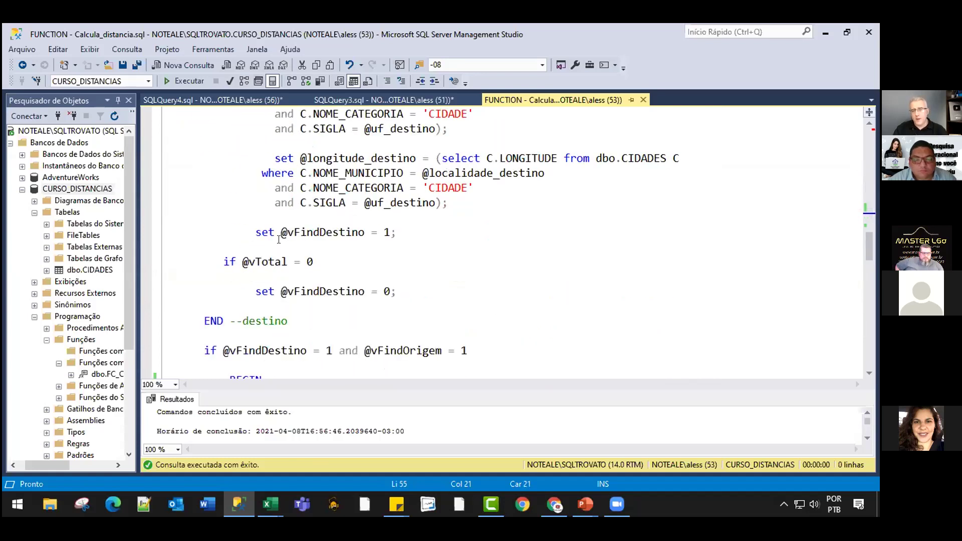
{"action": "scroll", "coordinate": [278, 210], "scroll_direction": "down", "scroll_amount": 2}
{"action": "double_click", "coordinate": [276, 233]}
{"action": "double_click", "coordinate": [288, 261]}
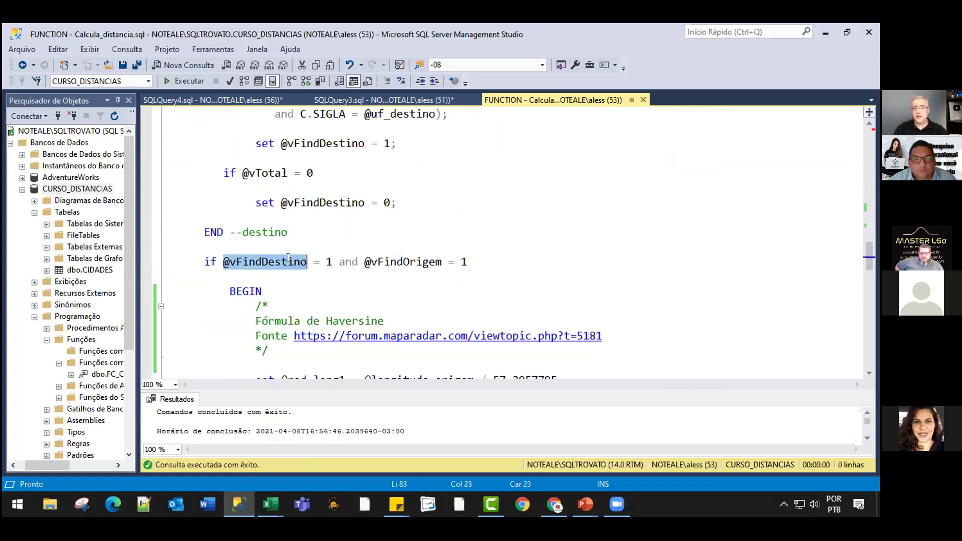
{"action": "double_click", "coordinate": [398, 262]}
{"action": "left_click_drag", "start_coordinate": [473, 261], "coordinate": [227, 264]}
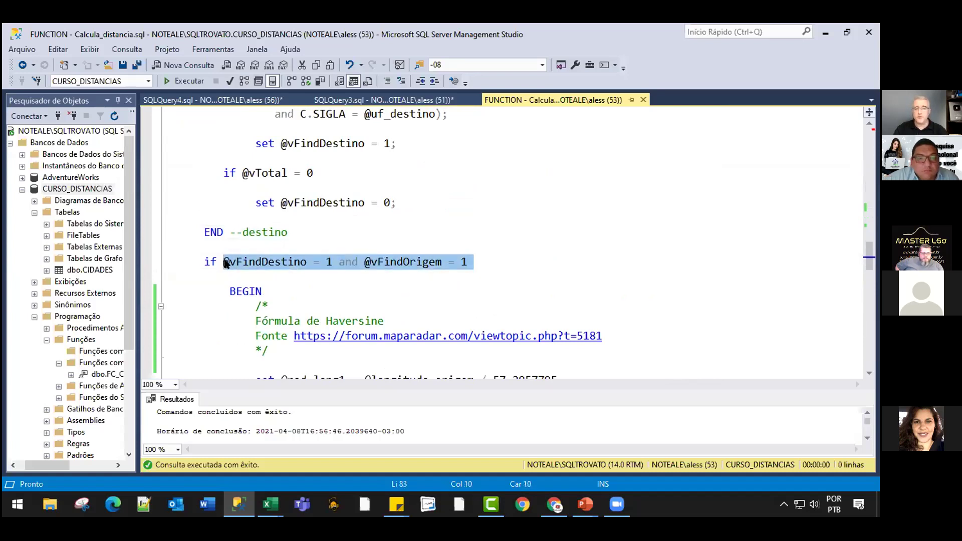
{"action": "scroll", "coordinate": [290, 249], "scroll_direction": "down", "scroll_amount": 1}
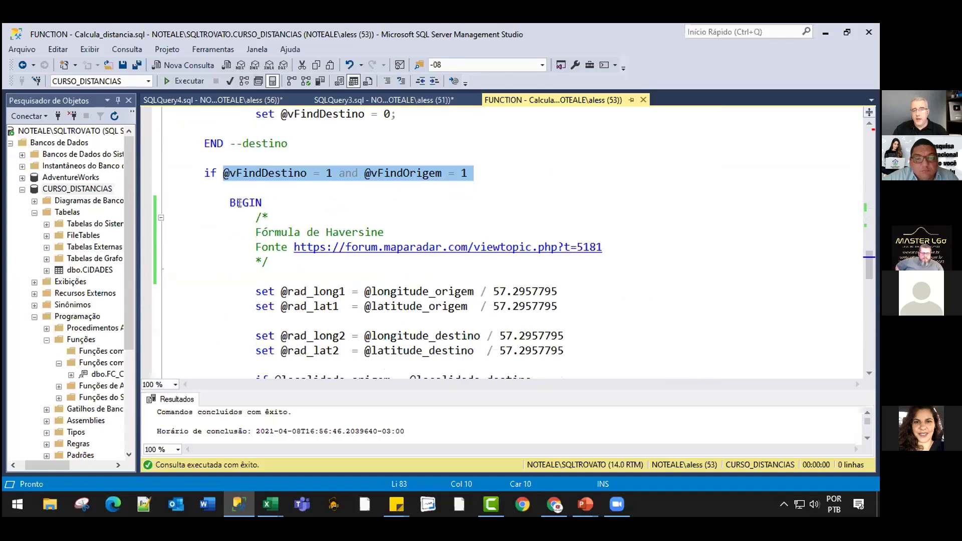
{"action": "double_click", "coordinate": [332, 232]}
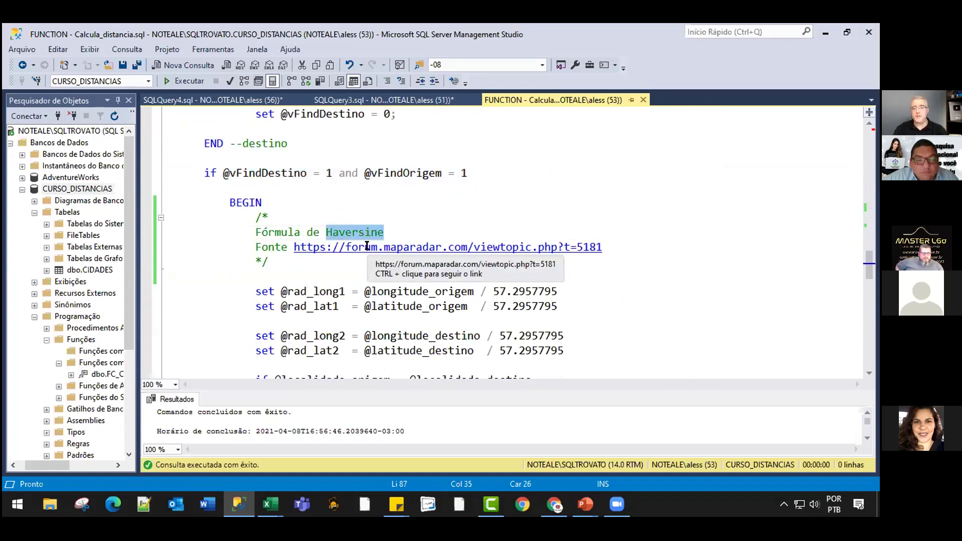
{"action": "scroll", "coordinate": [451, 239], "scroll_direction": "down", "scroll_amount": 1}
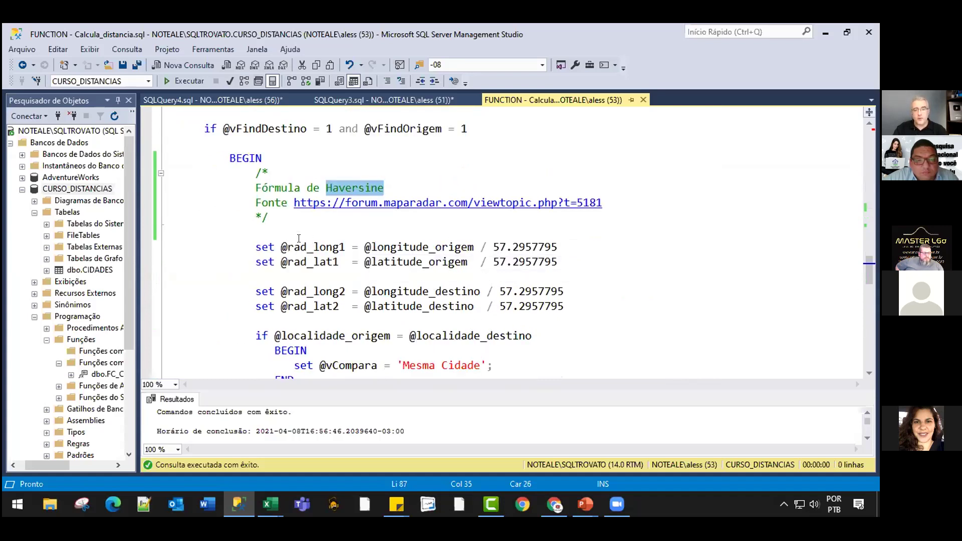
{"action": "left_click_drag", "start_coordinate": [282, 247], "coordinate": [341, 247]}
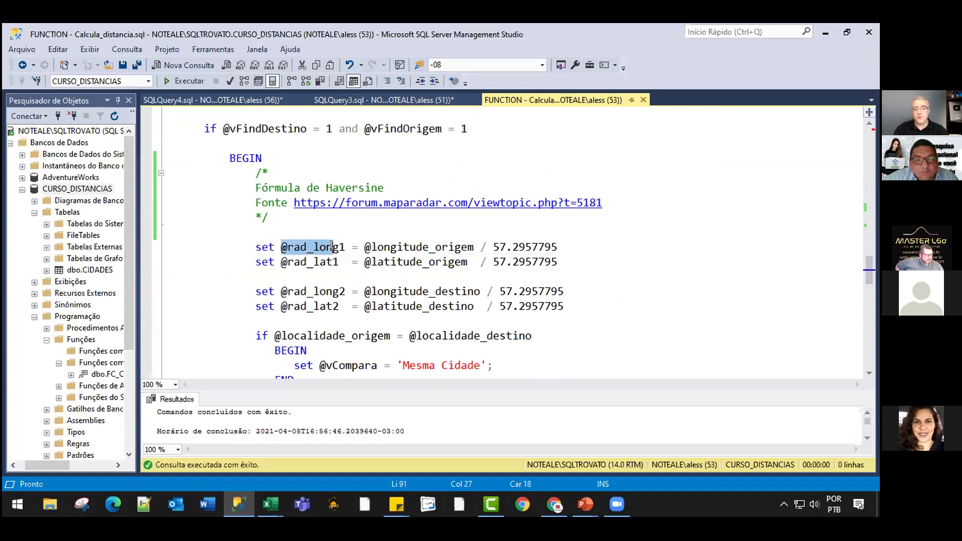
{"action": "left_click", "coordinate": [399, 246]}
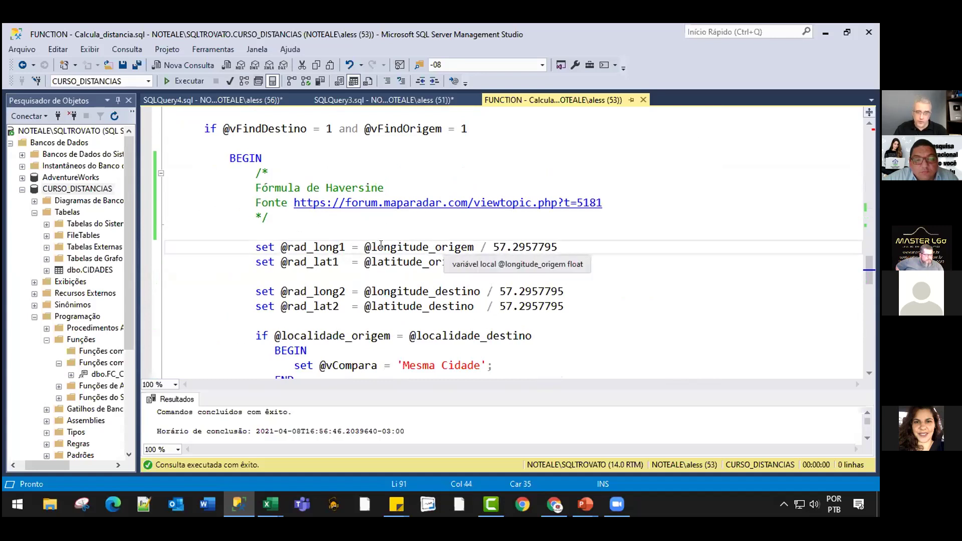
{"action": "left_click_drag", "start_coordinate": [359, 246], "coordinate": [479, 246]}
{"action": "left_click_drag", "start_coordinate": [564, 245], "coordinate": [488, 244]}
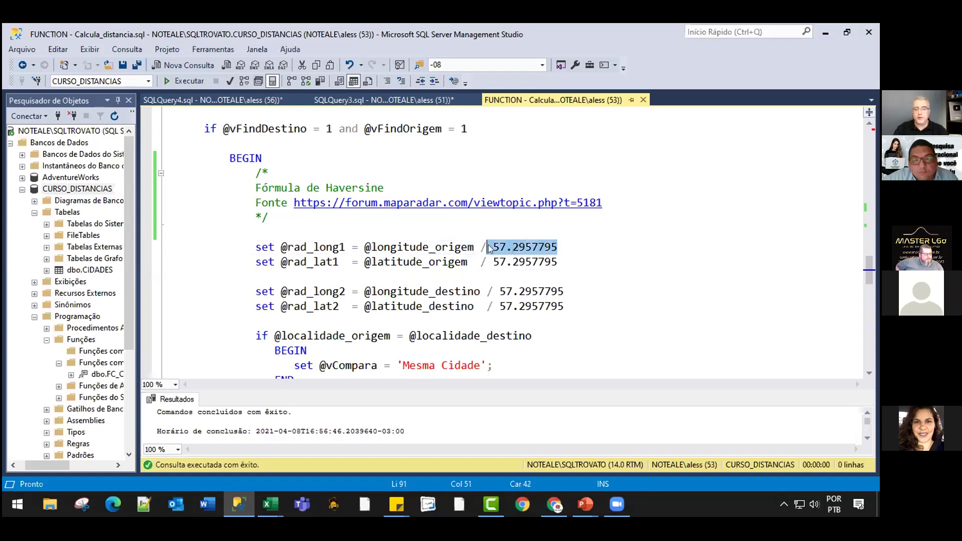
{"action": "scroll", "coordinate": [300, 212], "scroll_direction": "down", "scroll_amount": 1}
{"action": "scroll", "coordinate": [299, 216], "scroll_direction": "down", "scroll_amount": 1}
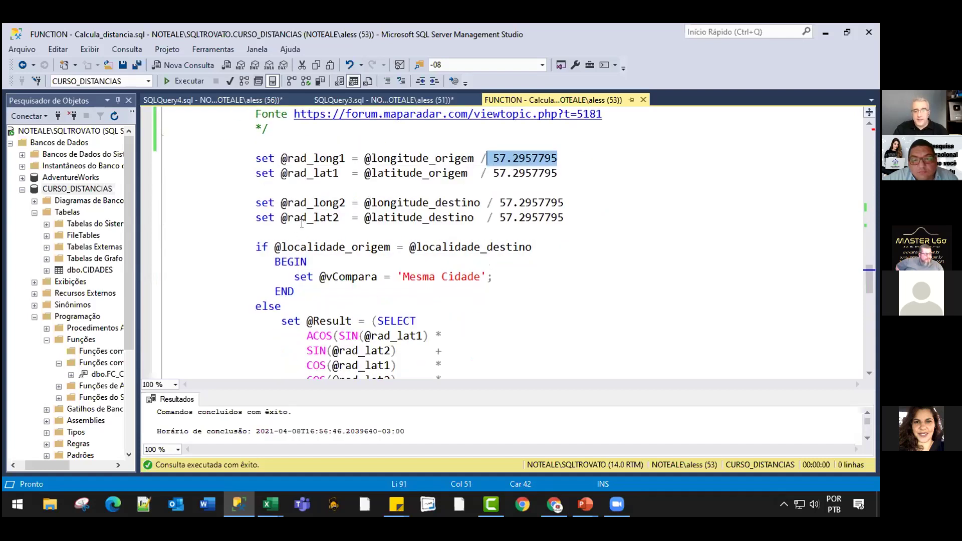
{"action": "scroll", "coordinate": [301, 224], "scroll_direction": "down", "scroll_amount": 1}
{"action": "scroll", "coordinate": [326, 236], "scroll_direction": "down", "scroll_amount": 1}
{"action": "left_click", "coordinate": [306, 246]}
{"action": "left_click_drag", "start_coordinate": [306, 245], "coordinate": [327, 245]}
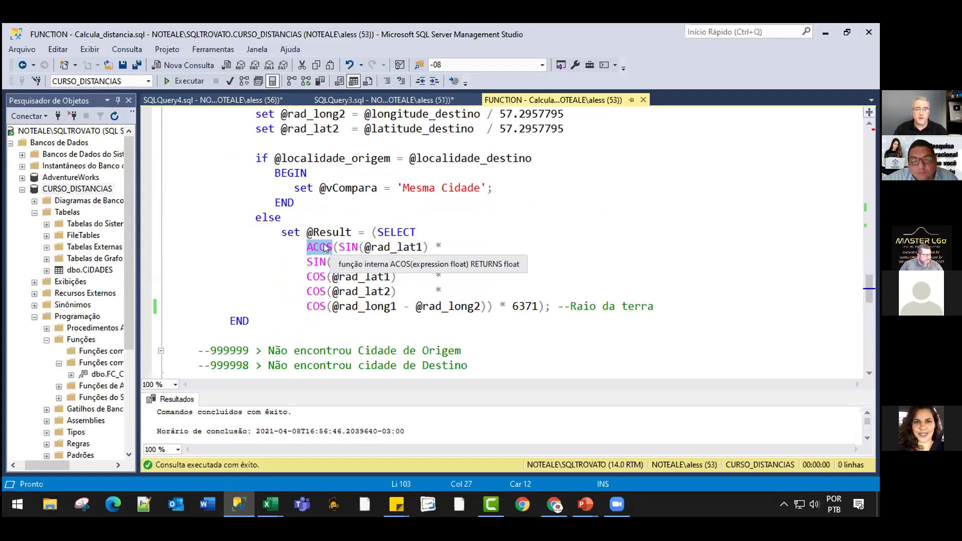
{"action": "left_click", "coordinate": [325, 244]}
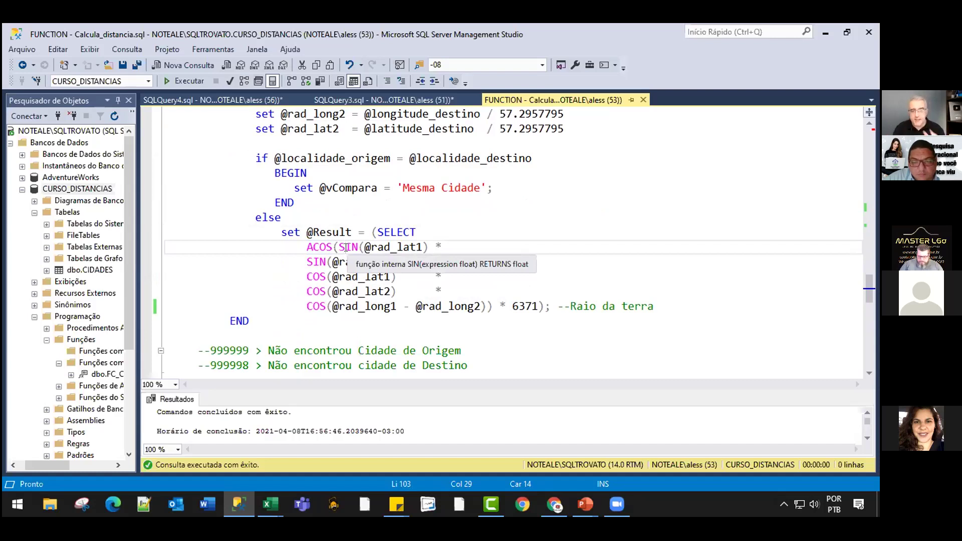
{"action": "scroll", "coordinate": [290, 188], "scroll_direction": "down", "scroll_amount": 1}
{"action": "scroll", "coordinate": [295, 185], "scroll_direction": "down", "scroll_amount": 1}
{"action": "scroll", "coordinate": [308, 181], "scroll_direction": "down", "scroll_amount": 1}
{"action": "scroll", "coordinate": [308, 182], "scroll_direction": "down", "scroll_amount": 1}
{"action": "scroll", "coordinate": [326, 191], "scroll_direction": "down", "scroll_amount": 1}
{"action": "scroll", "coordinate": [351, 206], "scroll_direction": "down", "scroll_amount": 1}
{"action": "scroll", "coordinate": [359, 212], "scroll_direction": "up", "scroll_amount": 1}
{"action": "left_click", "coordinate": [274, 173]}
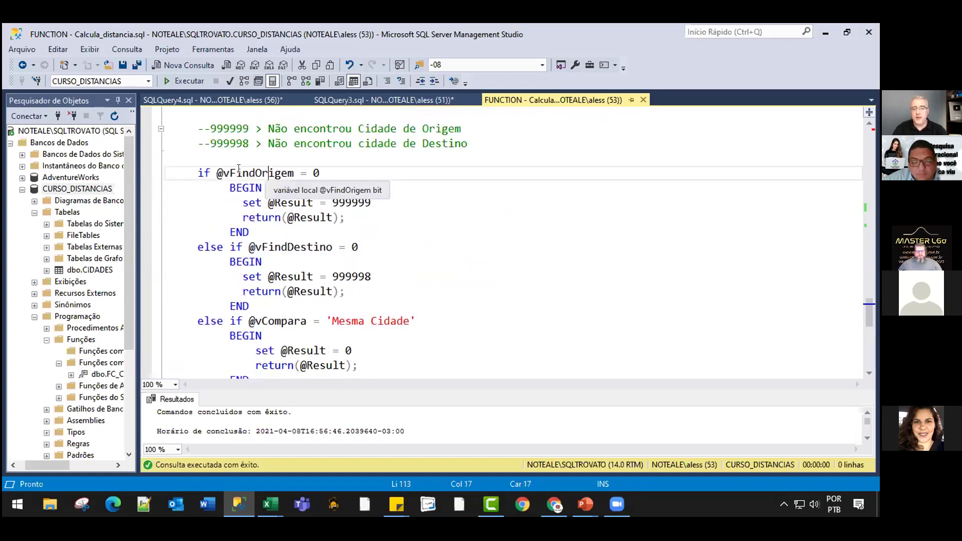
{"action": "left_click", "coordinate": [353, 211]}
{"action": "left_click_drag", "start_coordinate": [372, 203], "coordinate": [331, 202]}
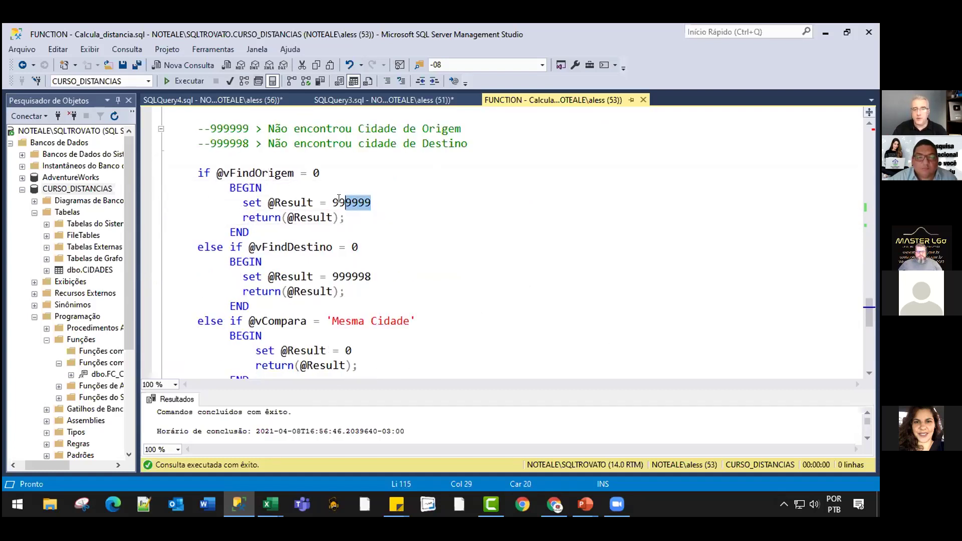
{"action": "left_click_drag", "start_coordinate": [371, 276], "coordinate": [327, 276]}
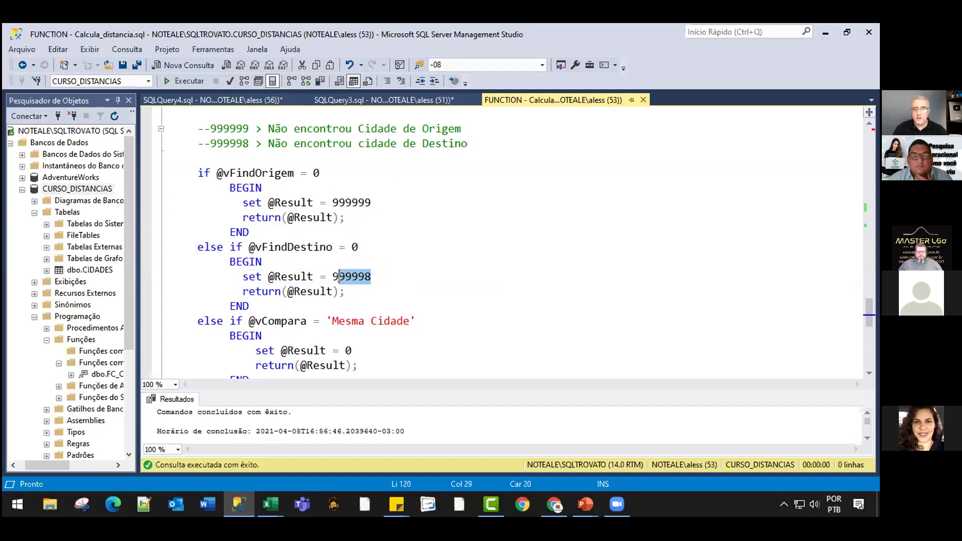
{"action": "scroll", "coordinate": [378, 249], "scroll_direction": "down", "scroll_amount": 2}
{"action": "left_click_drag", "start_coordinate": [416, 232], "coordinate": [333, 233]}
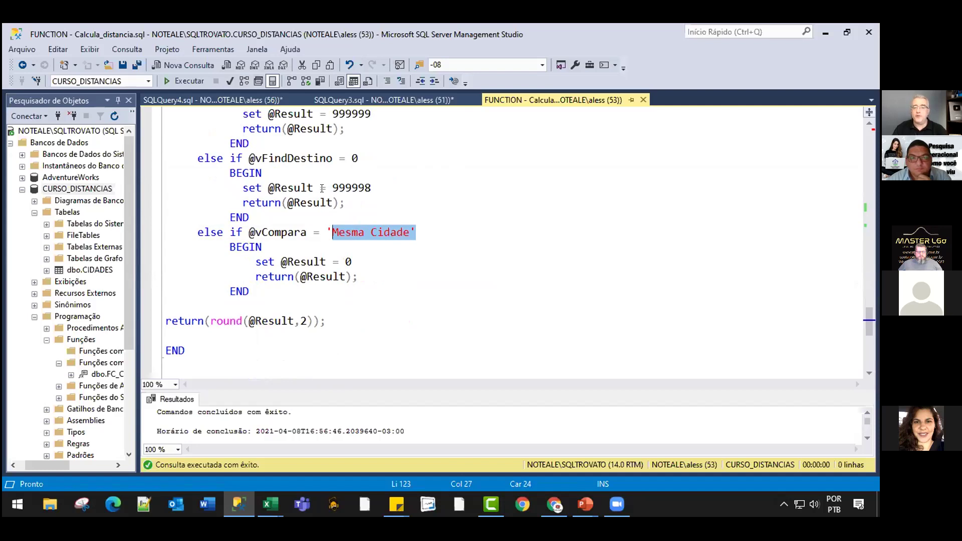
{"action": "scroll", "coordinate": [341, 230], "scroll_direction": "down", "scroll_amount": 1}
{"action": "scroll", "coordinate": [300, 232], "scroll_direction": "down", "scroll_amount": 1}
{"action": "left_click", "coordinate": [326, 233]}
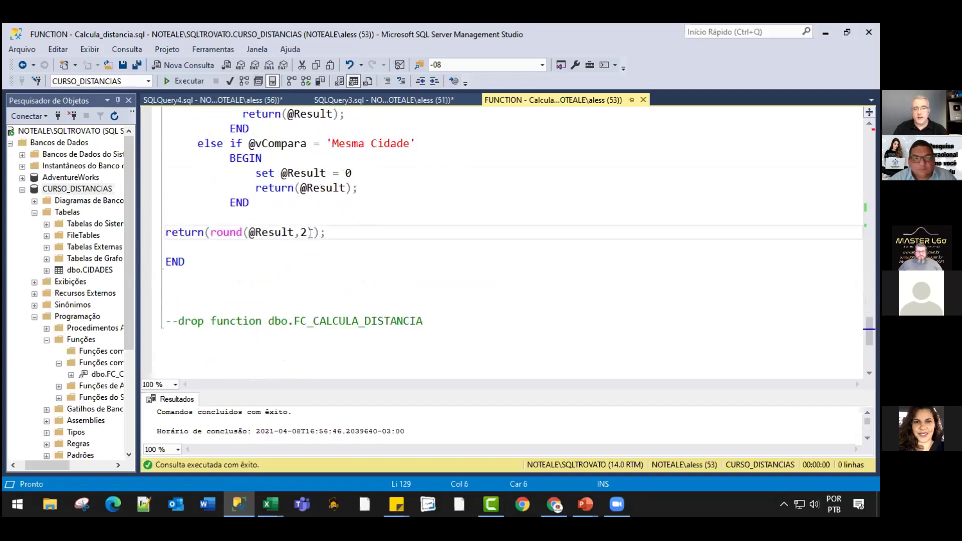
{"action": "left_click_drag", "start_coordinate": [326, 232], "coordinate": [160, 235]}
{"action": "left_click", "coordinate": [288, 232]}
{"action": "scroll", "coordinate": [289, 240], "scroll_direction": "down", "scroll_amount": 1}
{"action": "scroll", "coordinate": [288, 240], "scroll_direction": "up", "scroll_amount": 1}
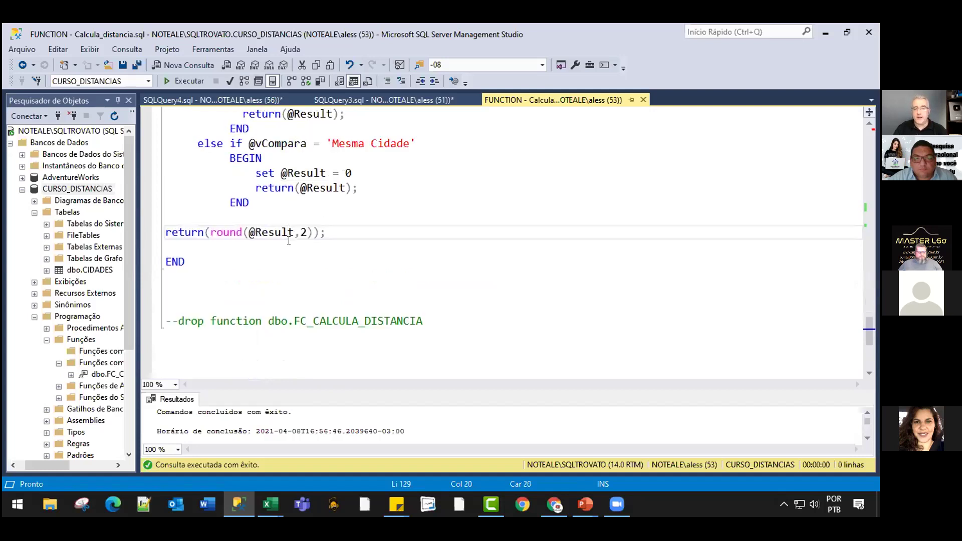
{"action": "scroll", "coordinate": [289, 241], "scroll_direction": "up", "scroll_amount": 5}
{"action": "scroll", "coordinate": [289, 241], "scroll_direction": "up", "scroll_amount": 1}
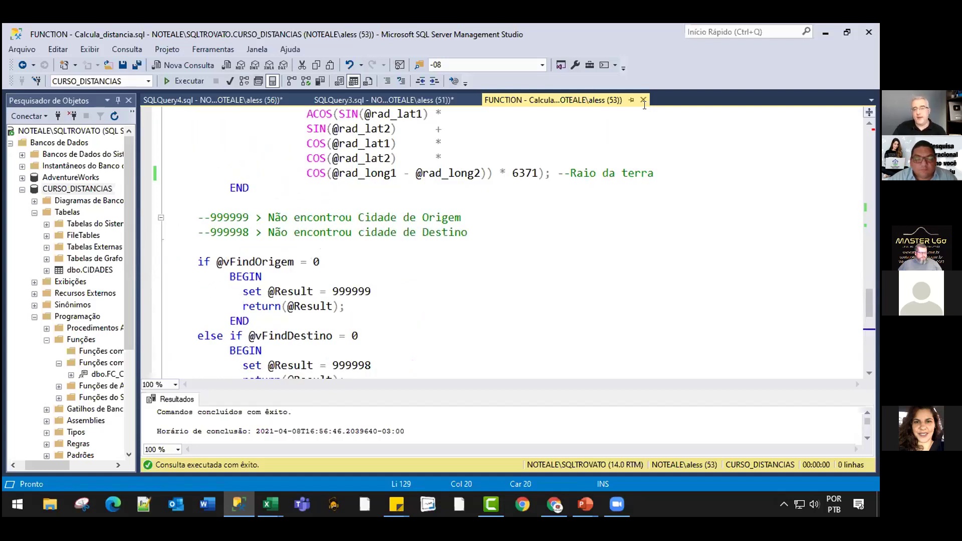
Re-run the Itu to Martinópolis distance query returning 416, then return to the VBA editor.
{"action": "left_click", "coordinate": [397, 98]}
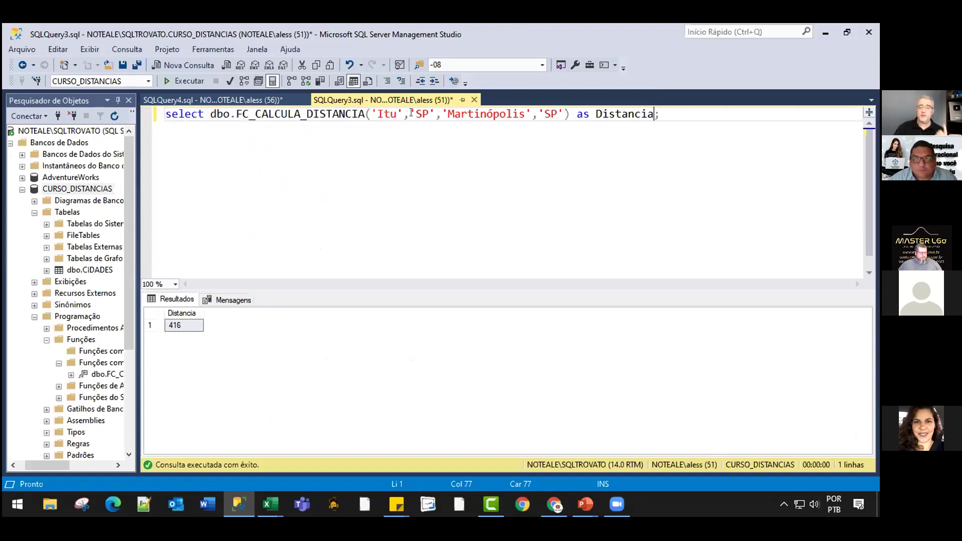
{"action": "left_click", "coordinate": [319, 114]}
{"action": "left_click", "coordinate": [200, 80]}
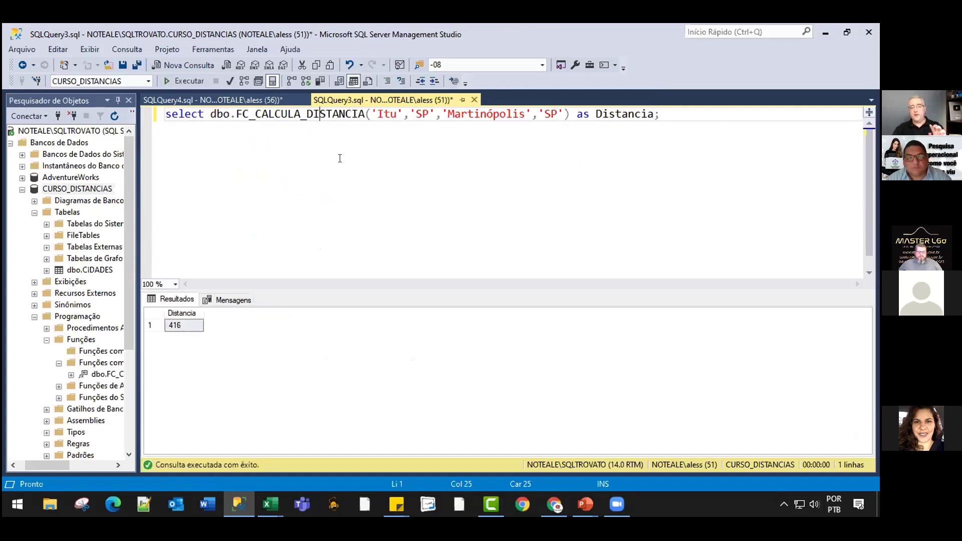
{"action": "key", "text": "alt+Tab"}
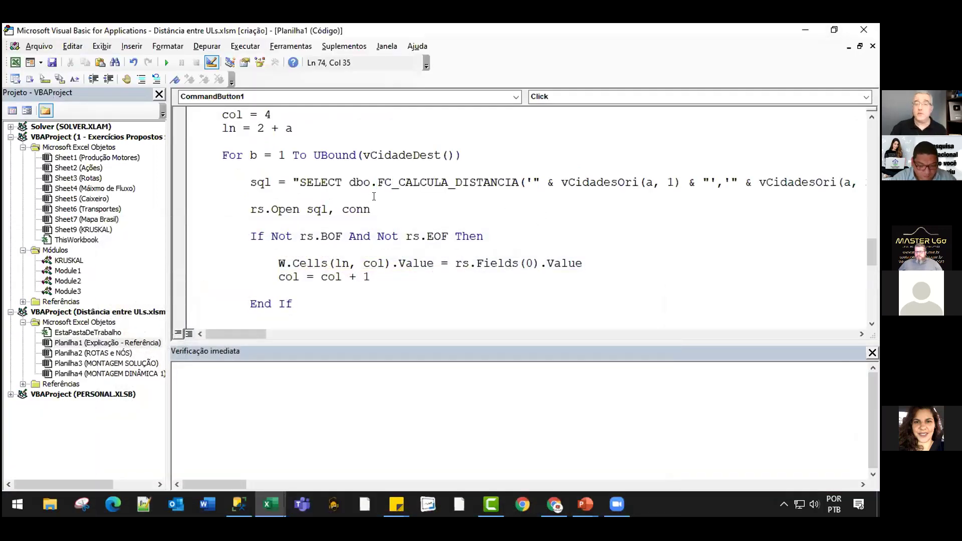
Review the code line that builds the dbo.FC_CALCULA_DISTANCIA SELECT string and runs it.
{"action": "left_click", "coordinate": [368, 211]}
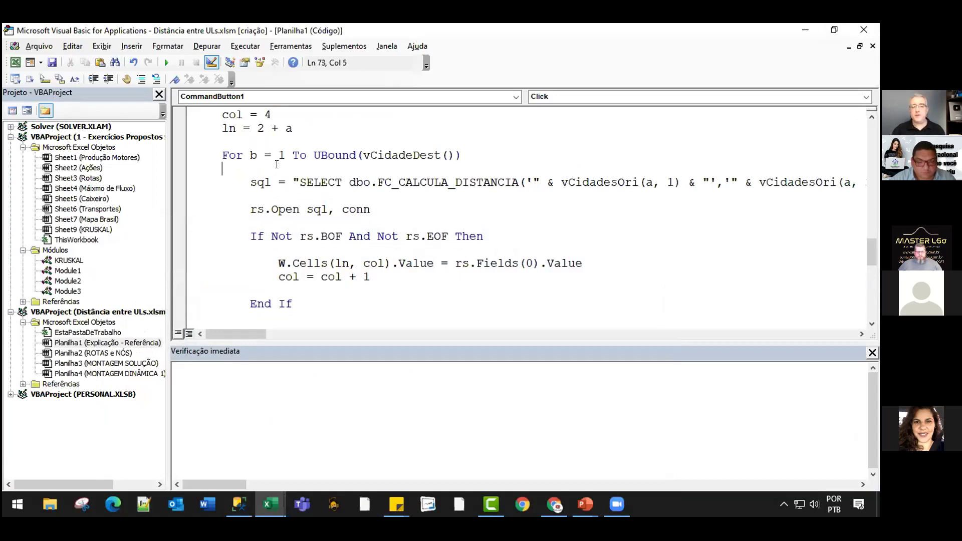
{"action": "left_click_drag", "start_coordinate": [251, 182], "coordinate": [389, 183]}
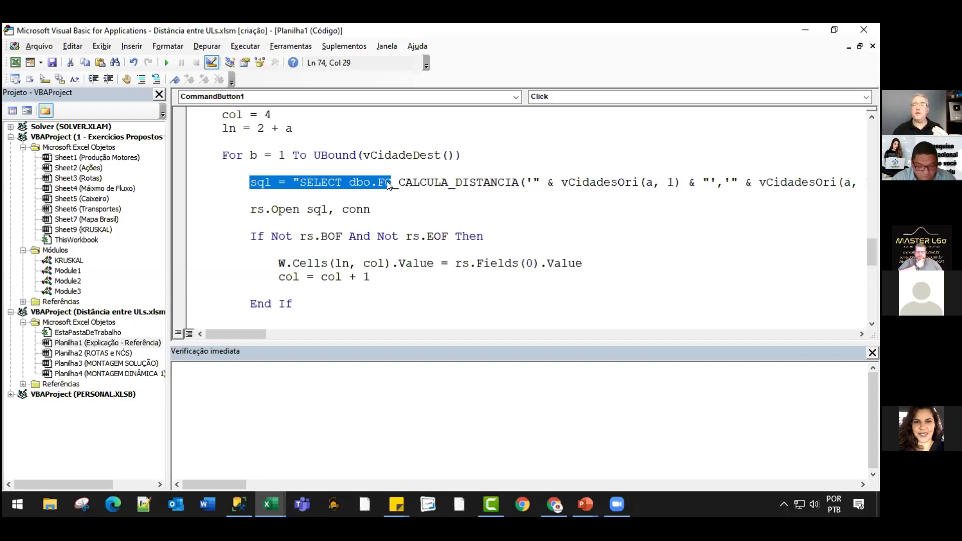
{"action": "left_click", "coordinate": [378, 182]}
{"action": "left_click_drag", "start_coordinate": [350, 182], "coordinate": [533, 182]}
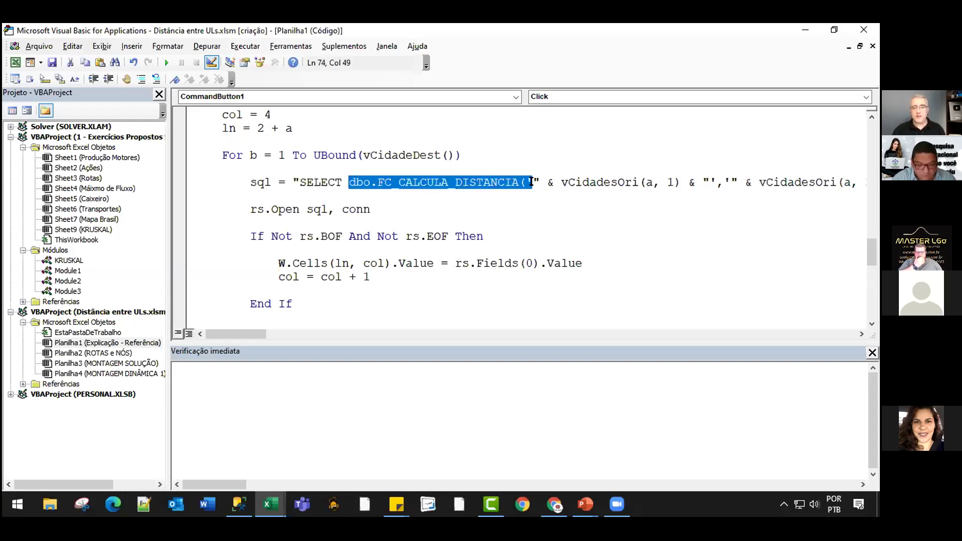
{"action": "scroll", "coordinate": [532, 182], "scroll_direction": "down", "scroll_amount": 1}
{"action": "left_click", "coordinate": [350, 232]}
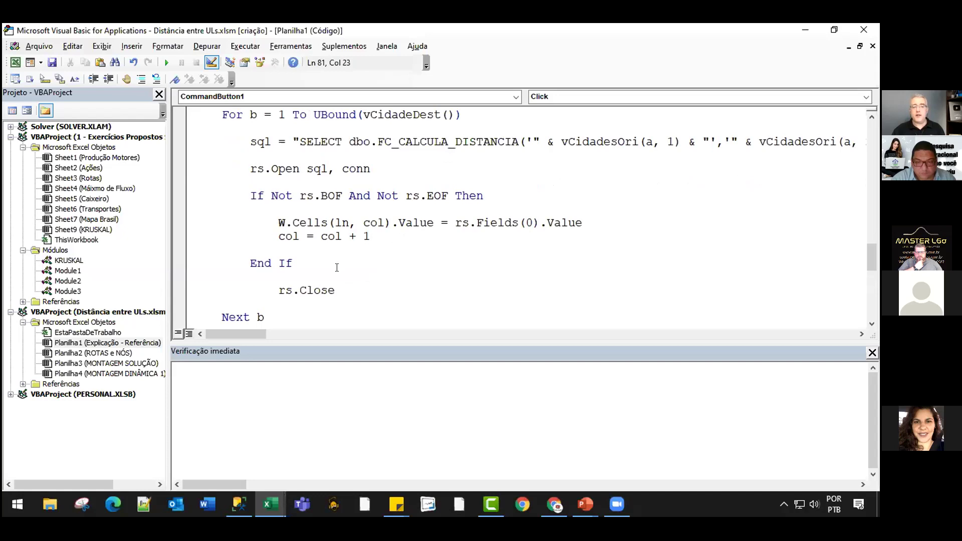
{"action": "scroll", "coordinate": [337, 267], "scroll_direction": "down", "scroll_amount": 2}
{"action": "scroll", "coordinate": [331, 251], "scroll_direction": "down", "scroll_amount": 2}
{"action": "scroll", "coordinate": [320, 225], "scroll_direction": "down", "scroll_amount": 1}
{"action": "scroll", "coordinate": [310, 195], "scroll_direction": "down", "scroll_amount": 1}
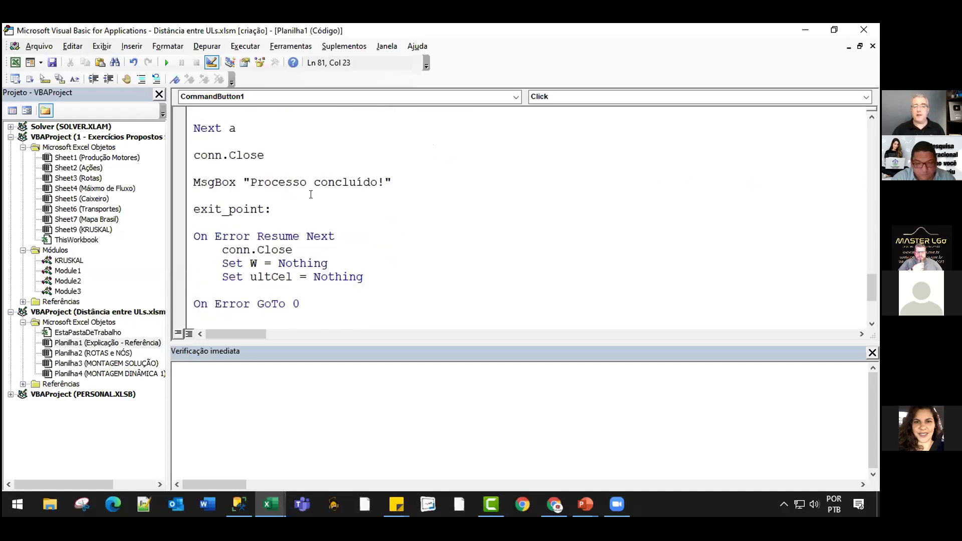
Back in Excel, clear the distance values in D3:M13.
{"action": "left_click", "coordinate": [805, 30]}
{"action": "mouse_move", "coordinate": [200, 215]}
{"action": "left_mouse_down"}
{"action": "mouse_move", "coordinate": [690, 327]}
{"action": "mouse_move", "coordinate": [690, 340]}
{"action": "left_mouse_up"}
{"action": "key", "text": "Delete"}
Leave Design Mode, run Busca distâncias, and dismiss the 'Processo concluído!' message.
{"action": "left_click", "coordinate": [350, 264]}
{"action": "left_click", "coordinate": [373, 90]}
{"action": "left_click", "coordinate": [100, 186]}
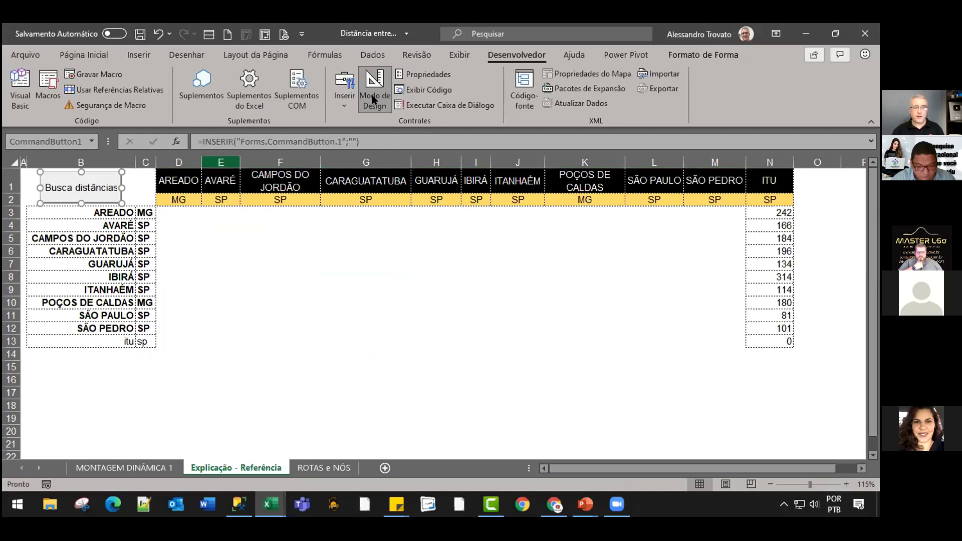
{"action": "left_click", "coordinate": [374, 98]}
{"action": "left_click", "coordinate": [70, 190]}
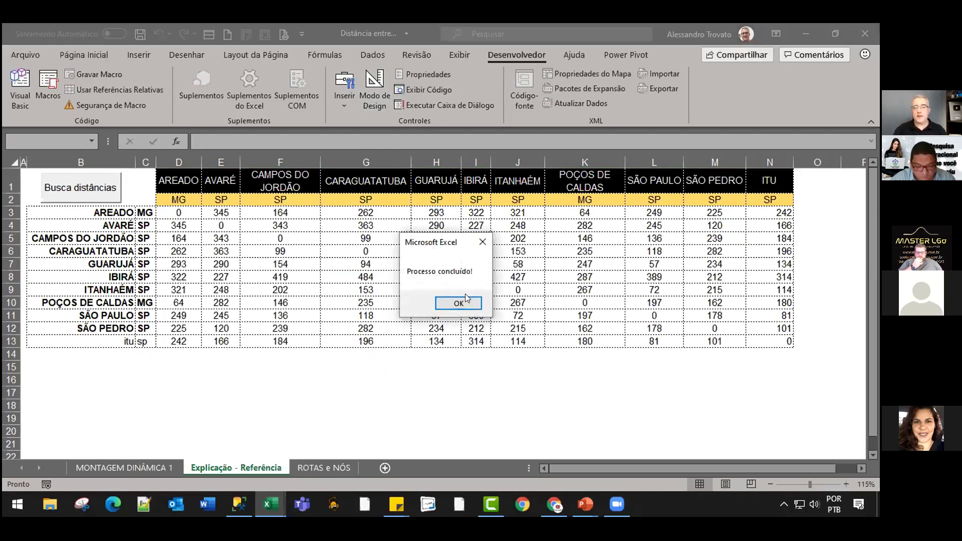
{"action": "left_click", "coordinate": [466, 299]}
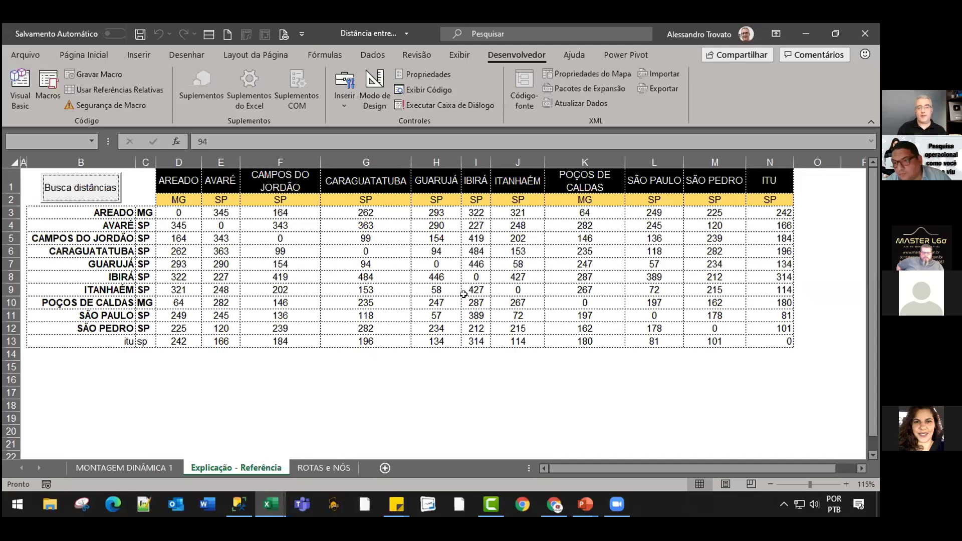
Check the refilled distances in F6 and F8, then go to the ROTAS e NÓS sheet.
{"action": "left_click", "coordinate": [339, 267]}
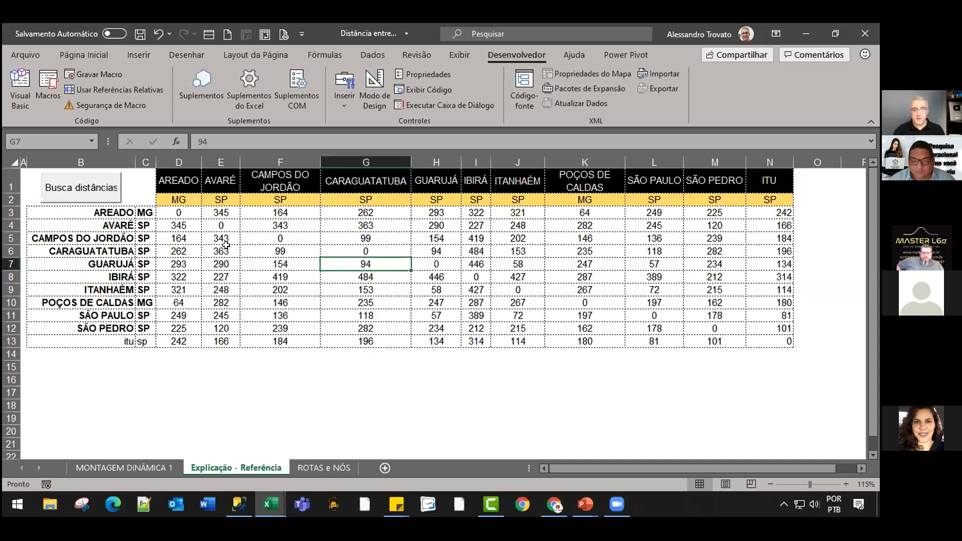
{"action": "left_click", "coordinate": [241, 252]}
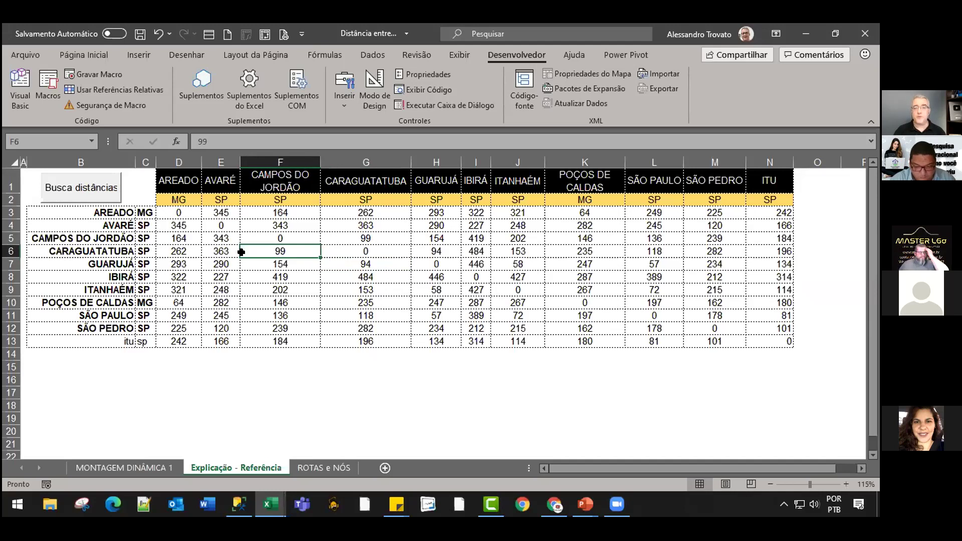
{"action": "left_click", "coordinate": [304, 276]}
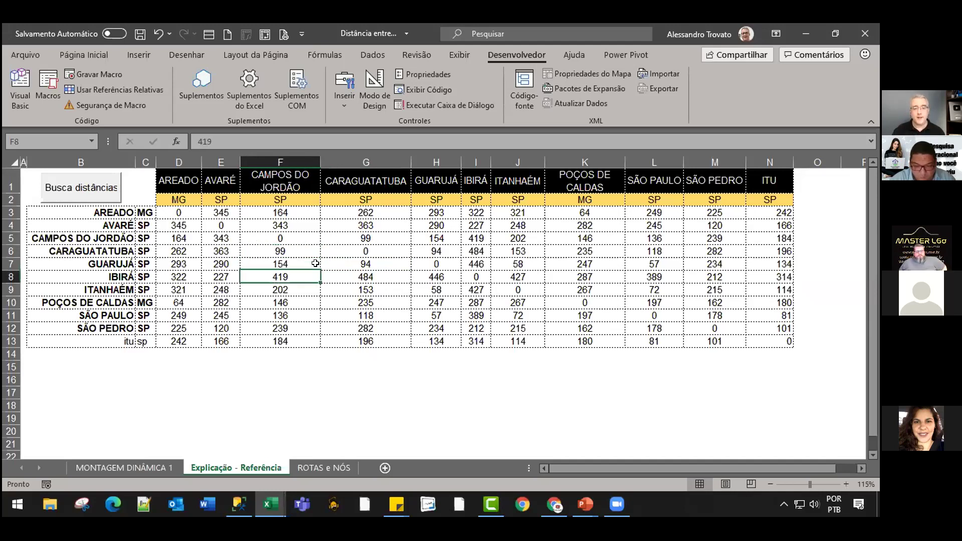
{"action": "key", "text": "Up"}
{"action": "key", "text": "Up"}
{"action": "key", "text": "Up"}
{"action": "key", "text": "Up"}
{"action": "key", "text": "Up"}
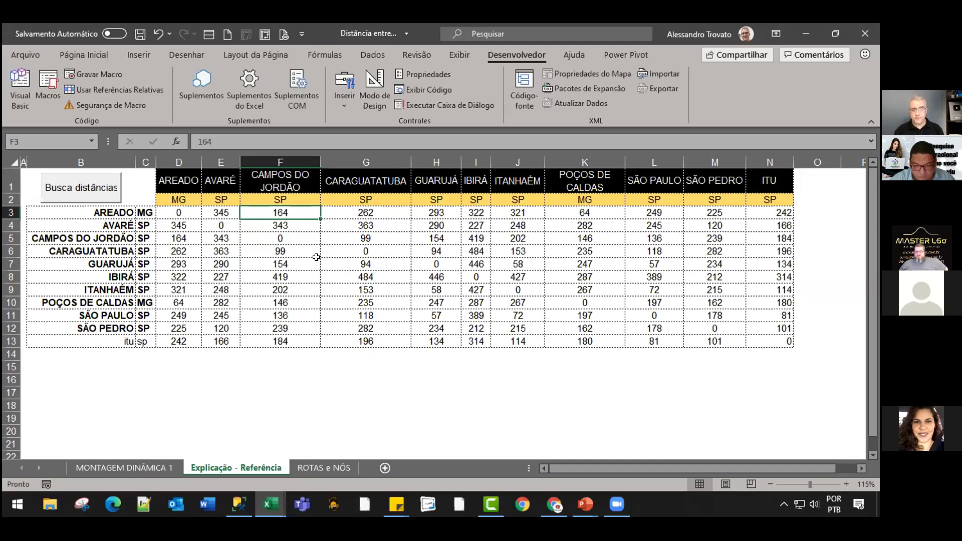
{"action": "key", "text": "Left"}
{"action": "key", "text": "Left"}
{"action": "key", "text": "Left"}
{"action": "key", "text": "Right"}
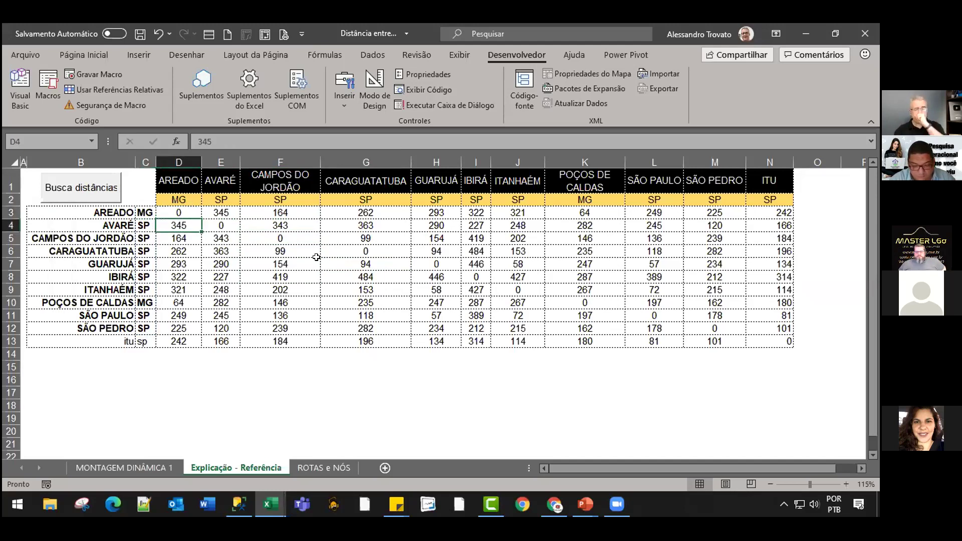
{"action": "key", "text": "Right"}
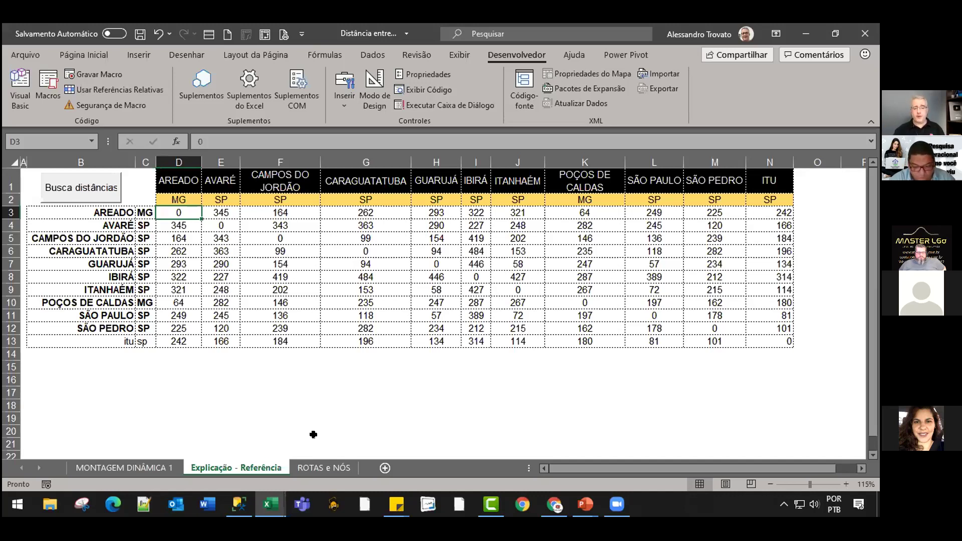
{"action": "left_click", "coordinate": [316, 468]}
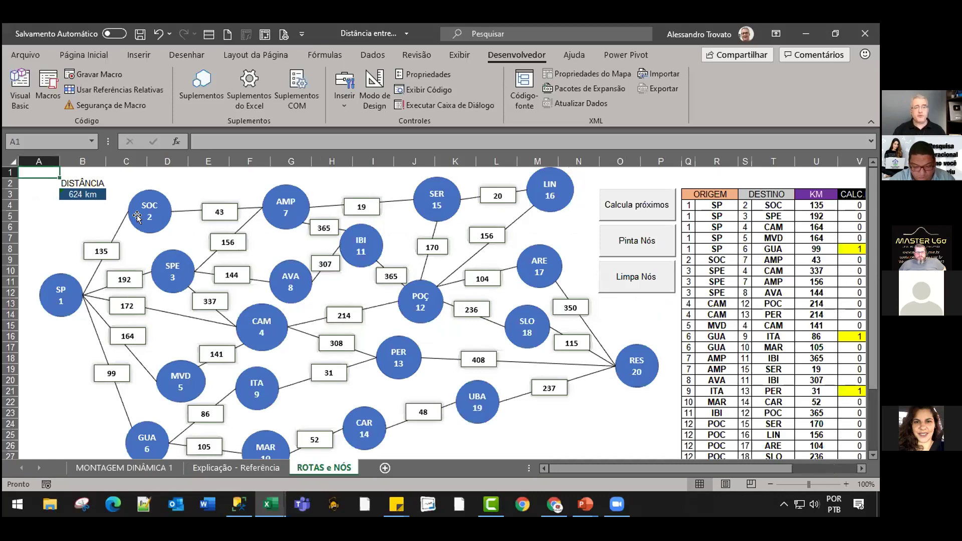
Inspect the B3 SOMARPRODUTO formula totaling 624 km, then bring columns X–AB into view.
{"action": "key", "text": "Down"}
{"action": "key", "text": "Down"}
{"action": "key", "text": "Right"}
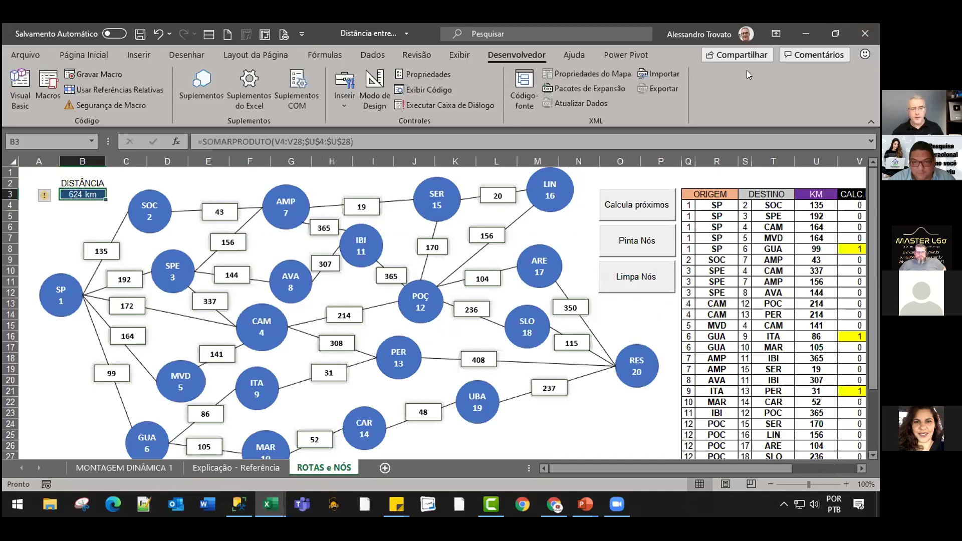
{"action": "key", "text": "F2"}
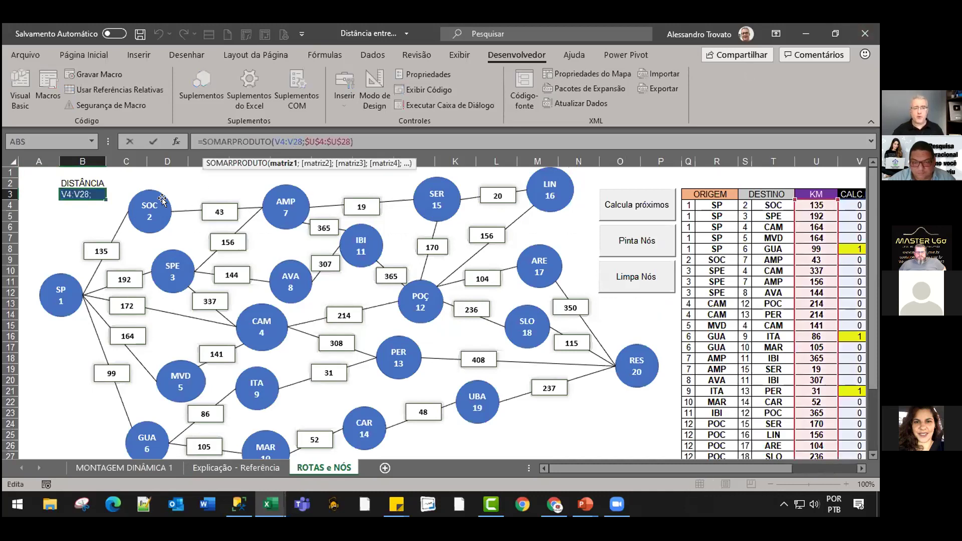
{"action": "left_click", "coordinate": [103, 193]}
{"action": "left_click", "coordinate": [216, 185]}
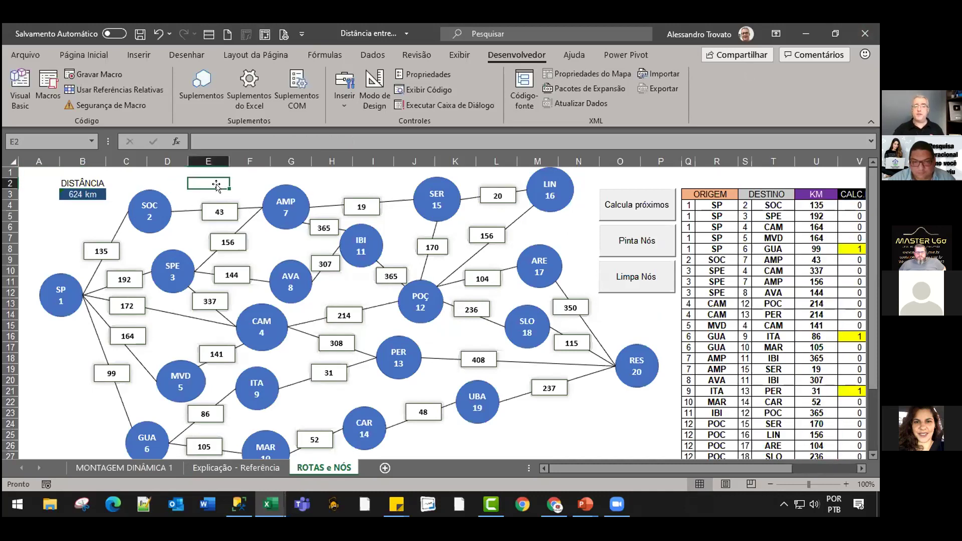
{"action": "key", "text": "Left"}
{"action": "key", "text": "Left"}
{"action": "key", "text": "Left"}
{"action": "key", "text": "Down"}
{"action": "key", "text": "F2"}
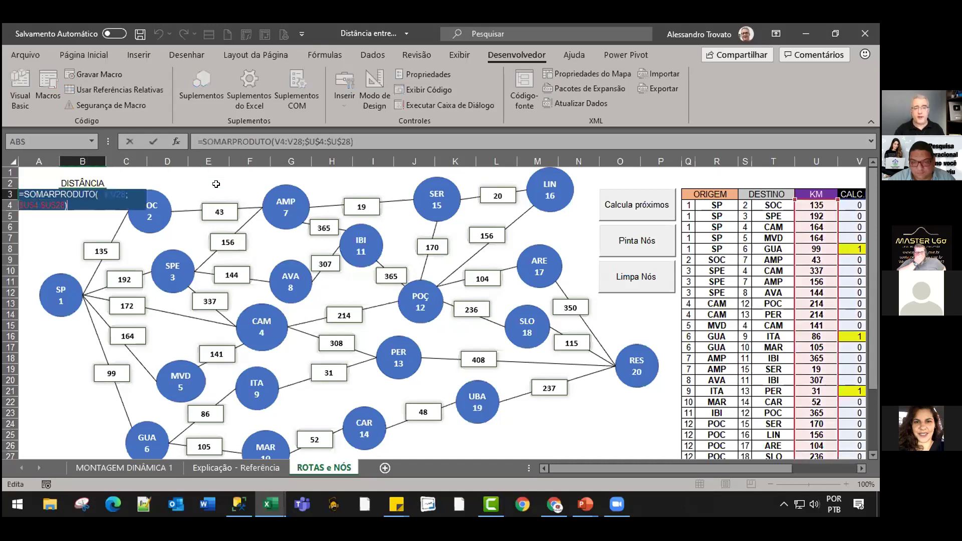
{"action": "left_click", "coordinate": [670, 401]}
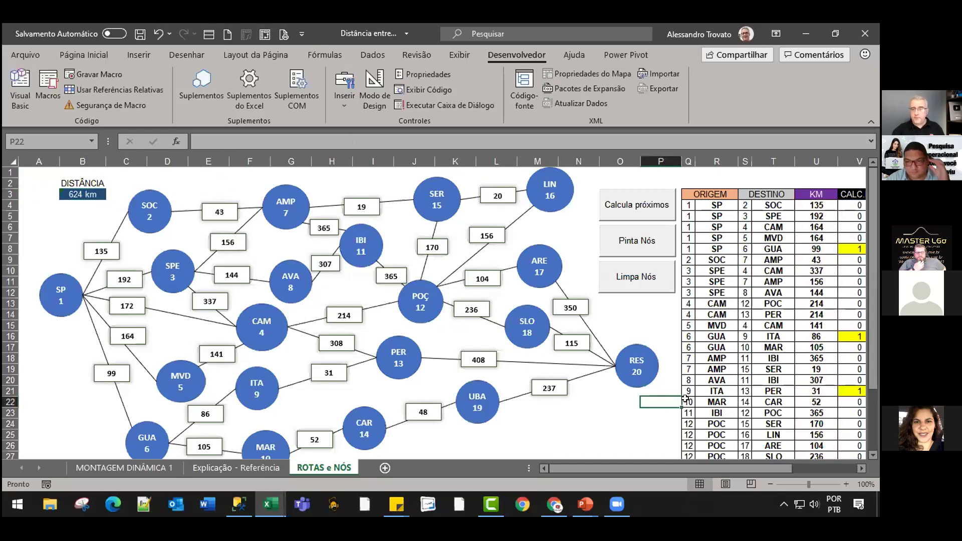
{"action": "key", "text": "Right"}
{"action": "key", "text": "Right"}
{"action": "key", "text": "Right"}
{"action": "key", "text": "Right"}
{"action": "key", "text": "Right"}
{"action": "key", "text": "Right"}
{"action": "key", "text": "Right"}
{"action": "key", "text": "Right"}
{"action": "key", "text": "Right"}
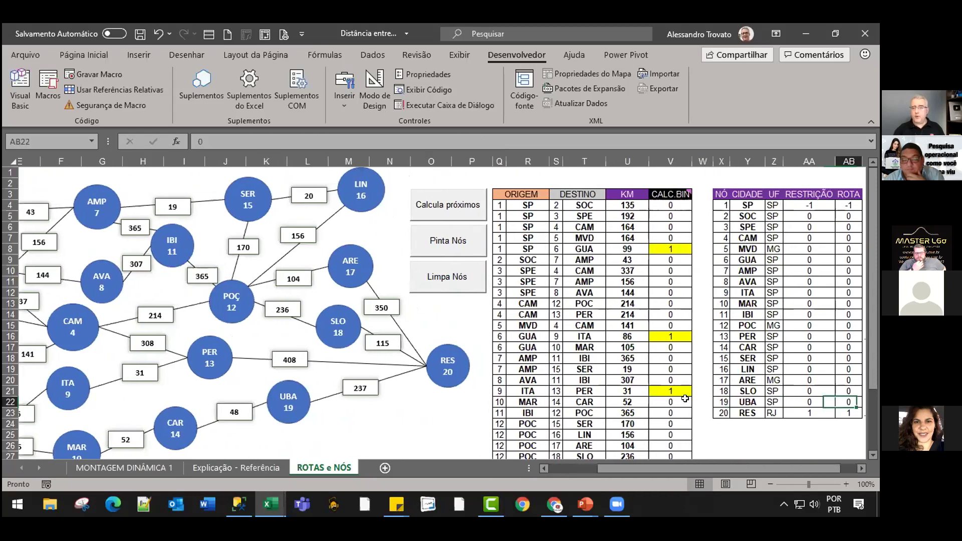
{"action": "key", "text": "Right"}
{"action": "key", "text": "Right"}
{"action": "key", "text": "Right"}
Inspect AA22 and V4, then select the KM and CALC.BIN values in U4:V33.
{"action": "left_click", "coordinate": [686, 400]}
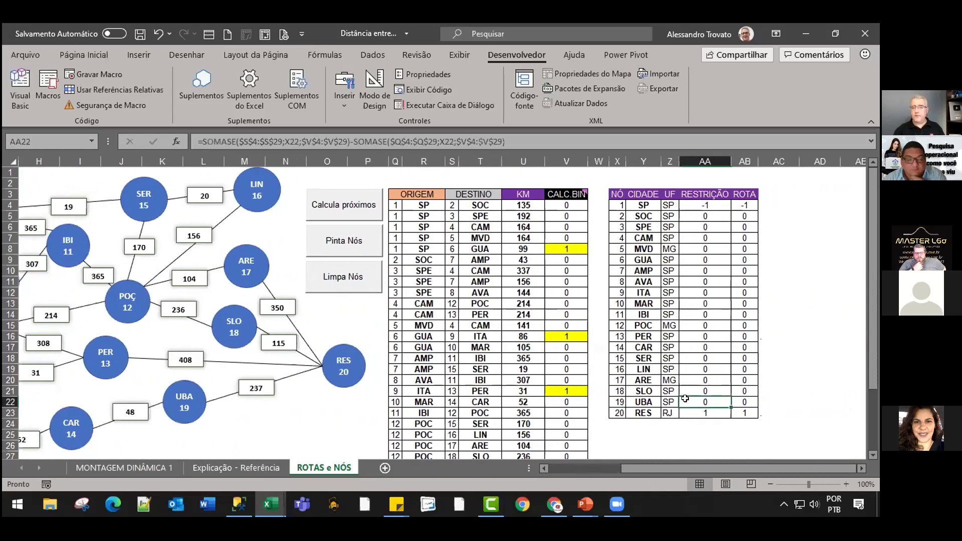
{"action": "left_click", "coordinate": [566, 205]}
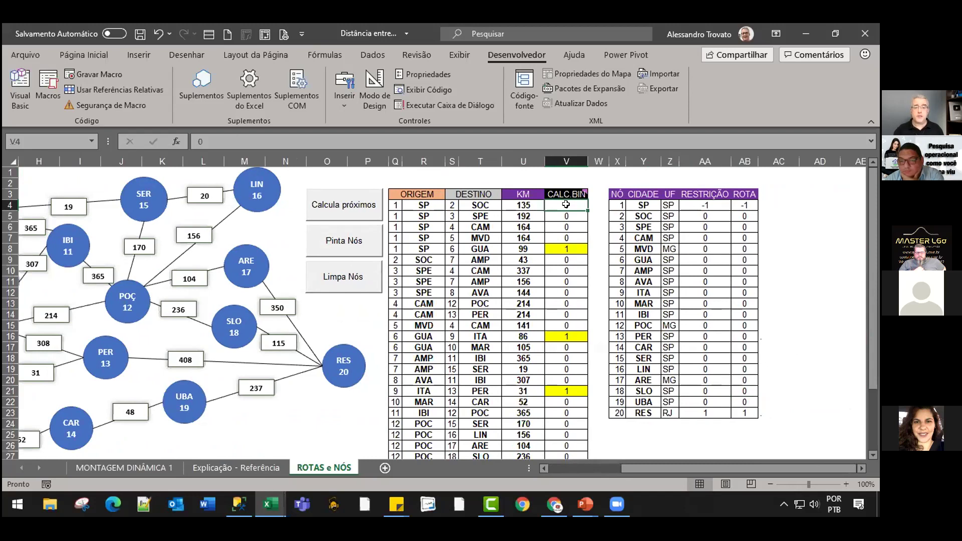
{"action": "key", "text": "Right"}
{"action": "key", "text": "Left"}
{"action": "key", "text": "Left"}
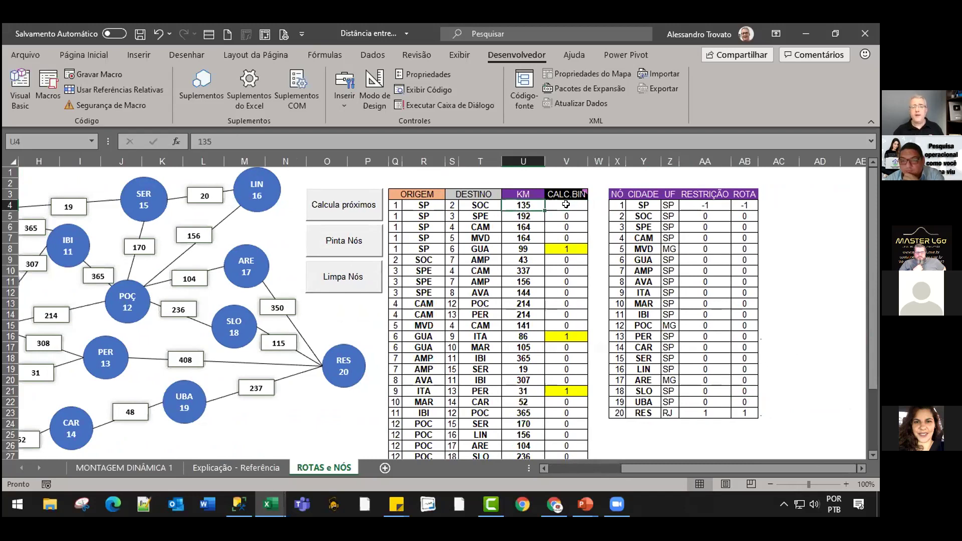
{"action": "key", "text": "ctrl+shift+Down"}
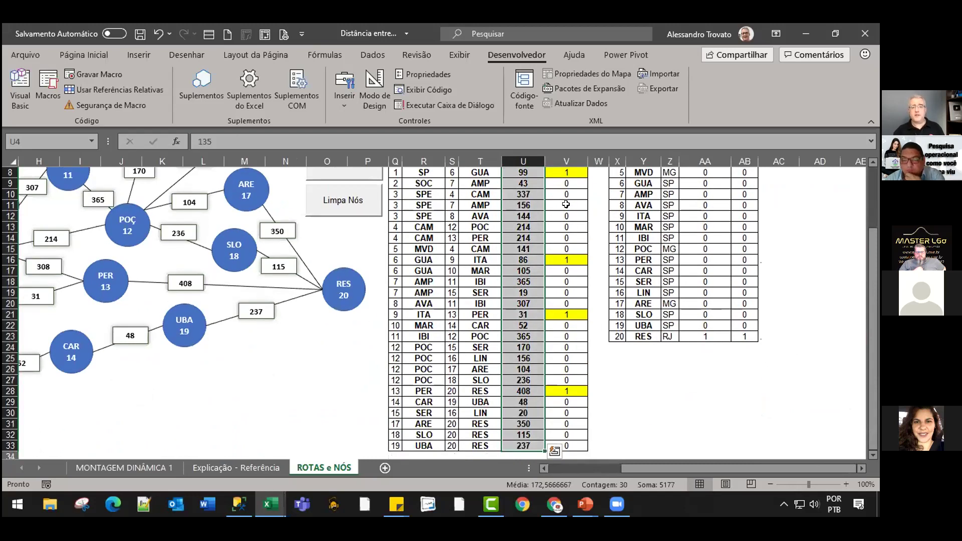
{"action": "key", "text": "shift+Right"}
{"action": "scroll", "coordinate": [566, 204], "scroll_direction": "up", "scroll_amount": 2}
{"action": "scroll", "coordinate": [544, 211], "scroll_direction": "up", "scroll_amount": 1}
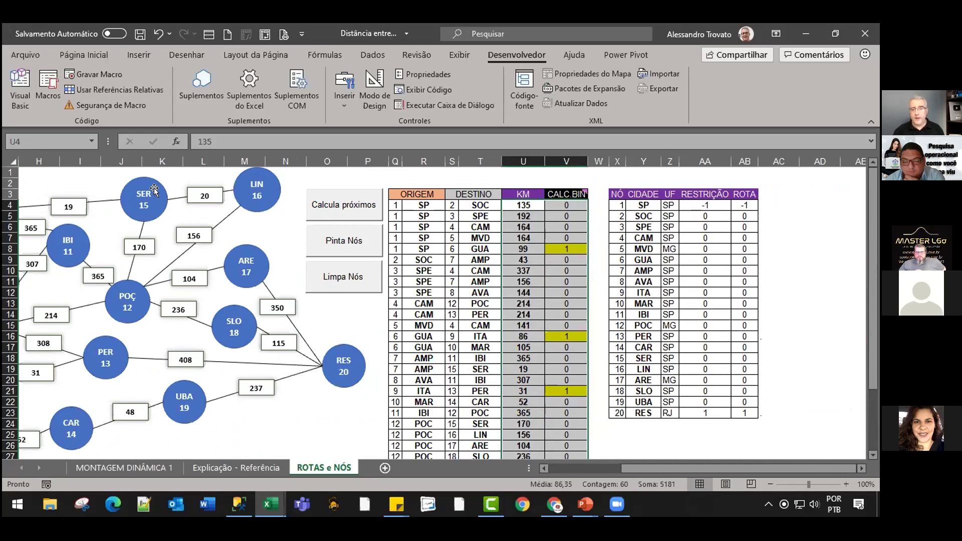
{"action": "left_click", "coordinate": [424, 226]}
Return to A1, review the B3 total distance formula, and show the Inserir ribbon tab.
{"action": "key", "text": "ctrl+Home"}
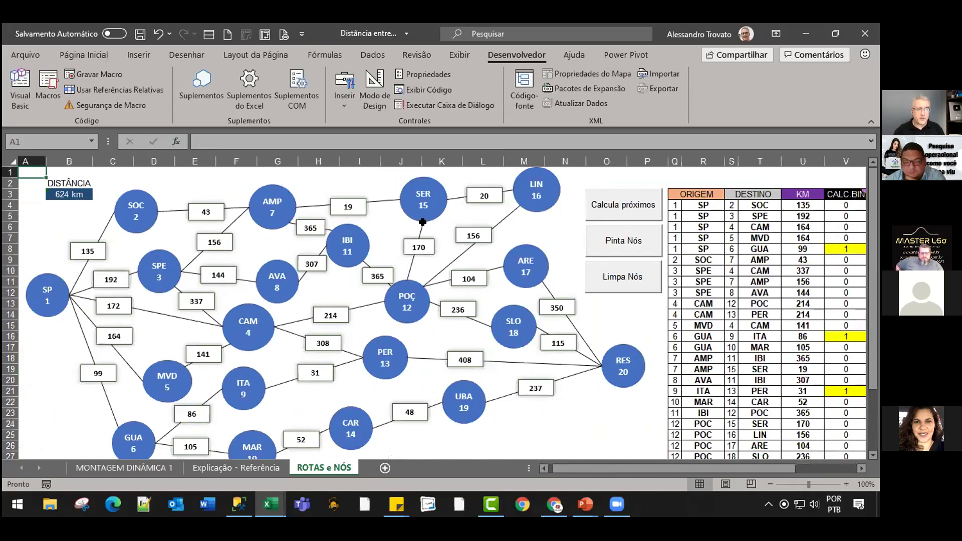
{"action": "double_click", "coordinate": [80, 196]}
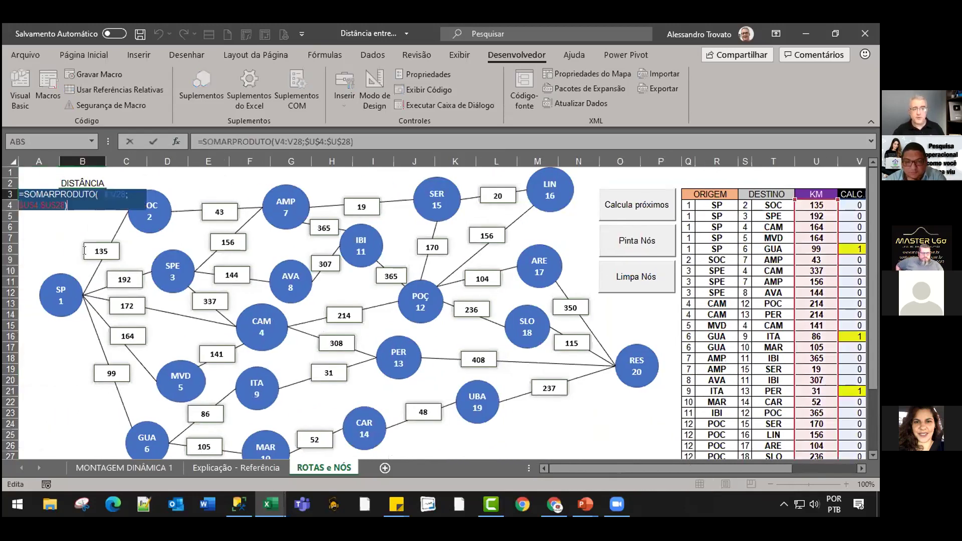
{"action": "key", "text": "Escape"}
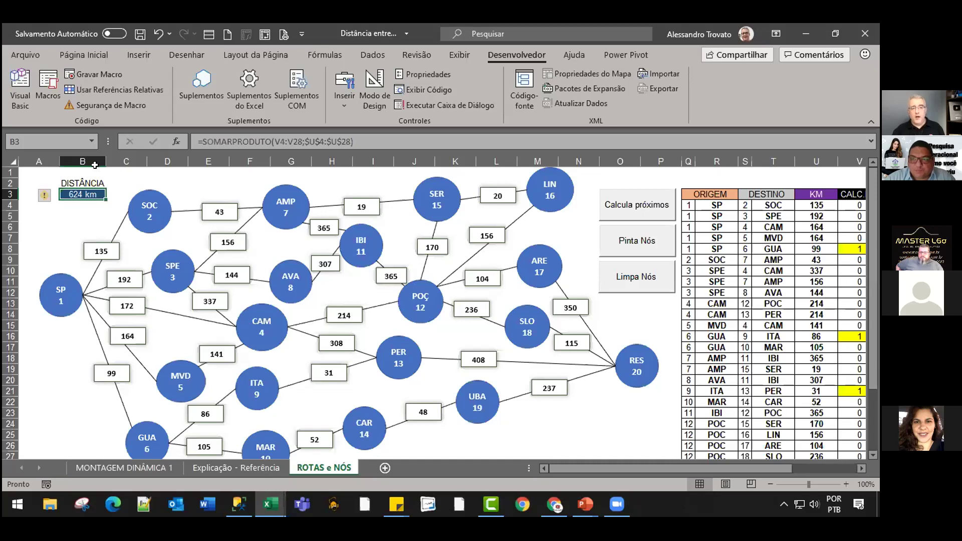
{"action": "left_click", "coordinate": [136, 57]}
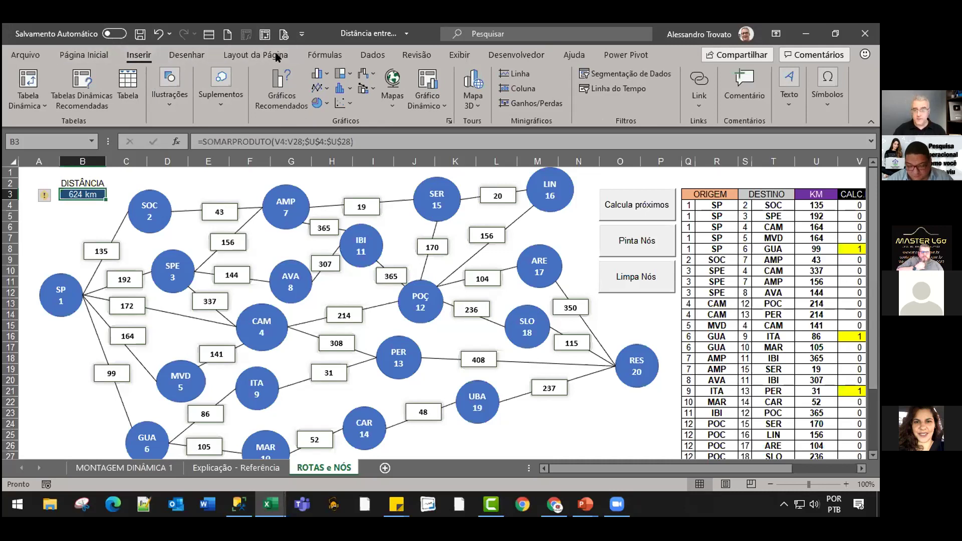
Browse the Pesquisa e Referência function list on the Fórmulas tab.
{"action": "left_click", "coordinate": [325, 56]}
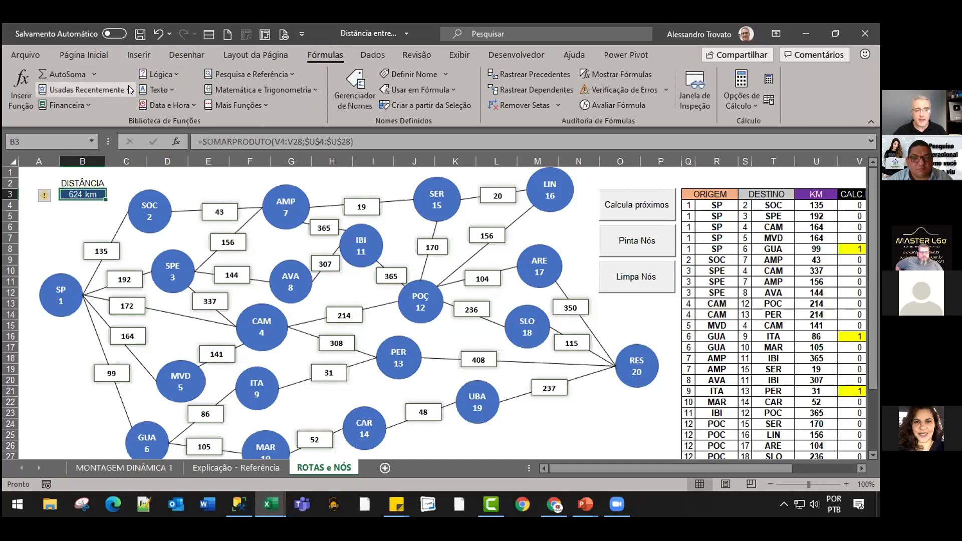
{"action": "left_click", "coordinate": [262, 74]}
{"action": "scroll", "coordinate": [263, 127], "scroll_direction": "down", "scroll_amount": 2}
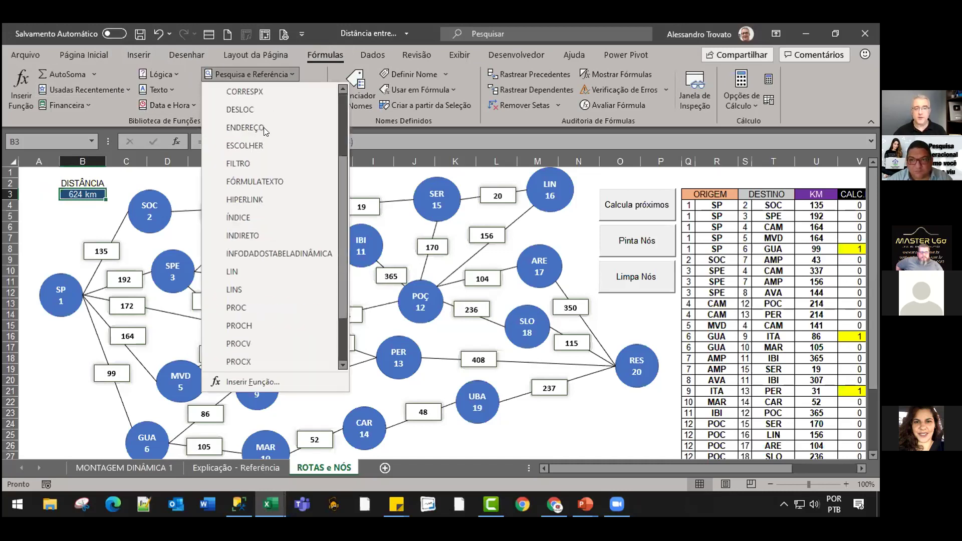
{"action": "scroll", "coordinate": [265, 143], "scroll_direction": "down", "scroll_amount": 1}
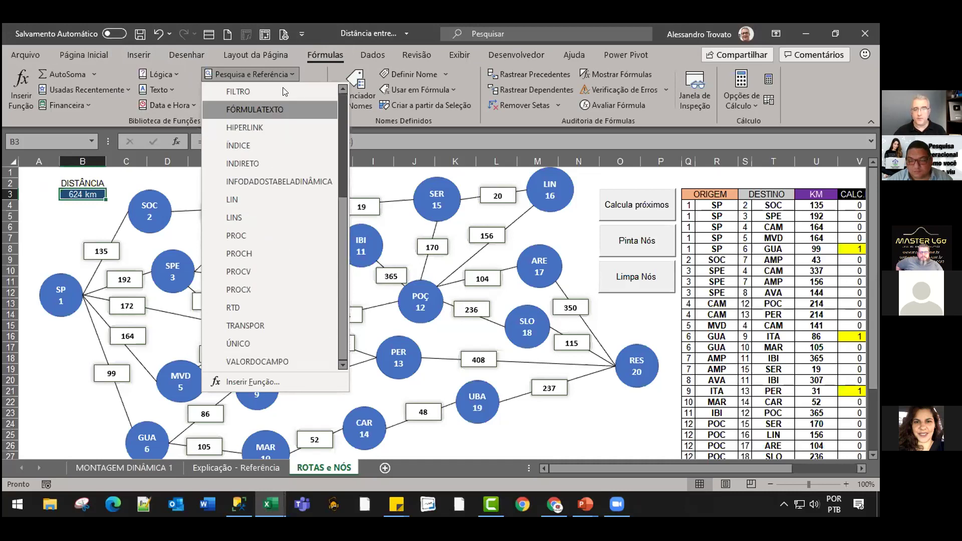
{"action": "left_click", "coordinate": [265, 76]}
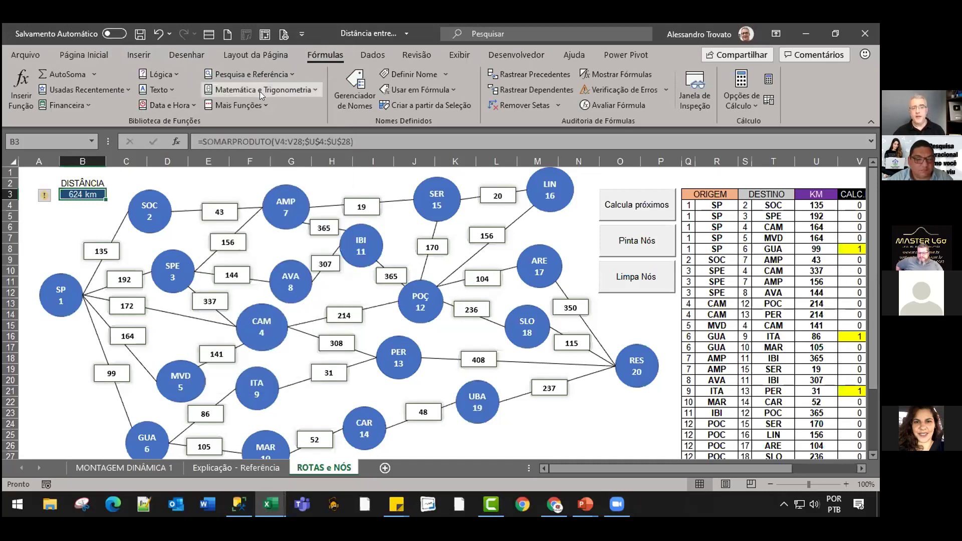
Scroll through the Matemática e Trigonometria function list.
{"action": "left_click", "coordinate": [259, 91]}
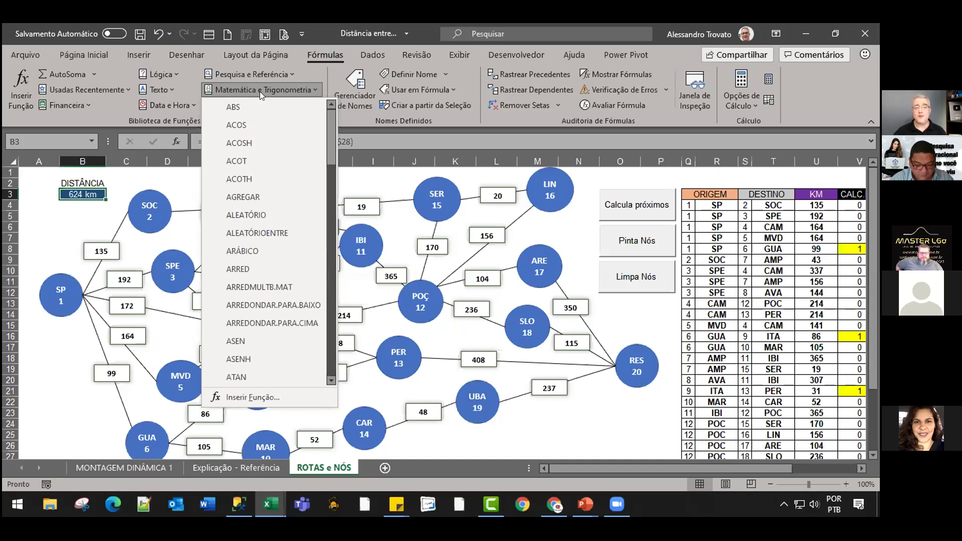
{"action": "scroll", "coordinate": [245, 197], "scroll_direction": "down", "scroll_amount": 2}
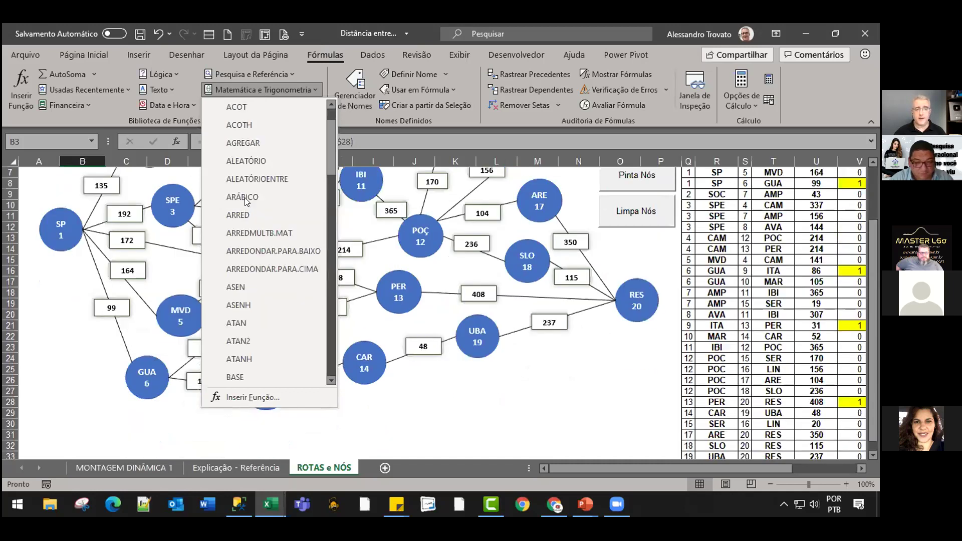
{"action": "scroll", "coordinate": [259, 196], "scroll_direction": "down", "scroll_amount": 3}
{"action": "scroll", "coordinate": [259, 195], "scroll_direction": "down", "scroll_amount": 3}
{"action": "scroll", "coordinate": [260, 195], "scroll_direction": "down", "scroll_amount": 1}
{"action": "scroll", "coordinate": [260, 196], "scroll_direction": "down", "scroll_amount": 2}
{"action": "scroll", "coordinate": [260, 195], "scroll_direction": "down", "scroll_amount": 2}
{"action": "scroll", "coordinate": [260, 195], "scroll_direction": "down", "scroll_amount": 3}
{"action": "scroll", "coordinate": [259, 195], "scroll_direction": "down", "scroll_amount": 4}
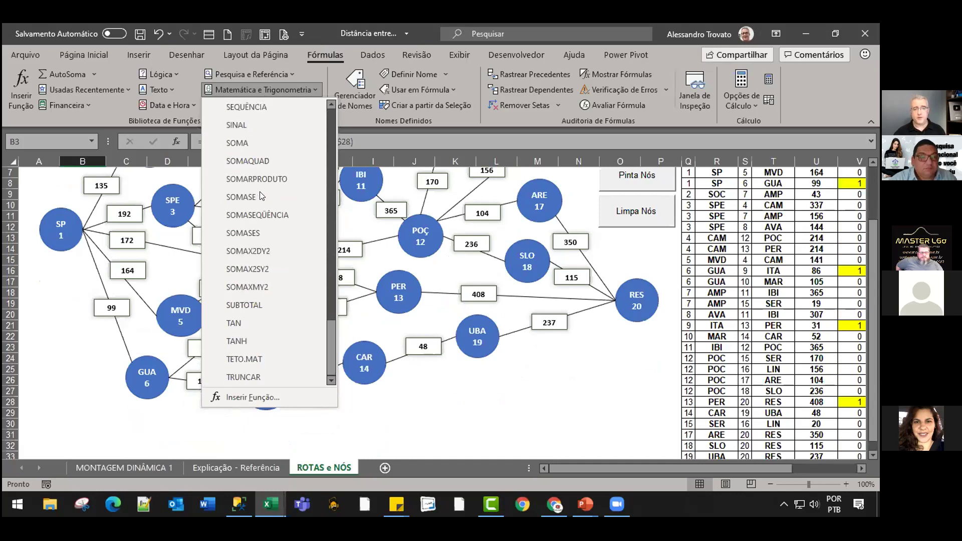
{"action": "scroll", "coordinate": [260, 196], "scroll_direction": "up", "scroll_amount": 11}
{"action": "scroll", "coordinate": [261, 196], "scroll_direction": "up", "scroll_amount": 4}
{"action": "key", "text": "Escape"}
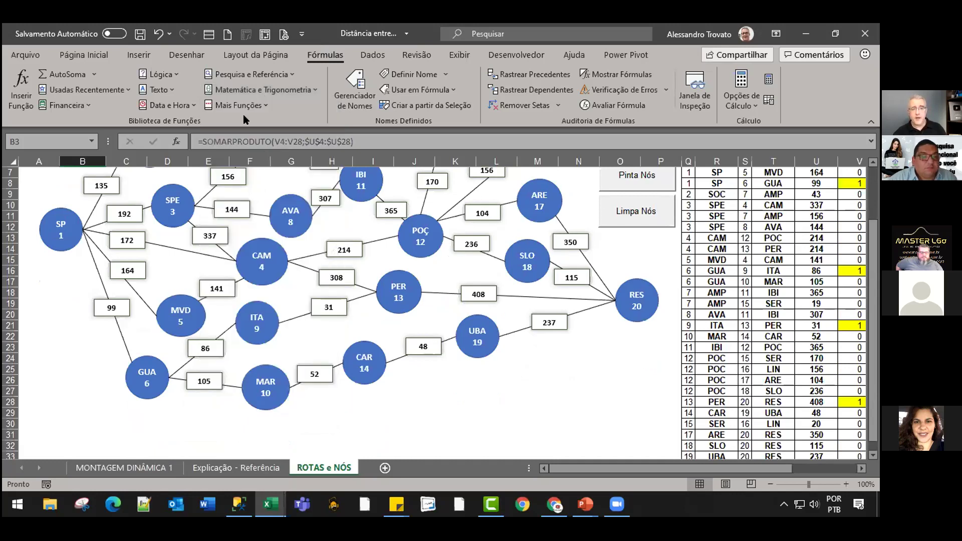
Browse the Estatística functions under Mais Funções, then go to the Arquivo home page.
{"action": "left_click", "coordinate": [242, 109]}
{"action": "mouse_move", "coordinate": [245, 122]}
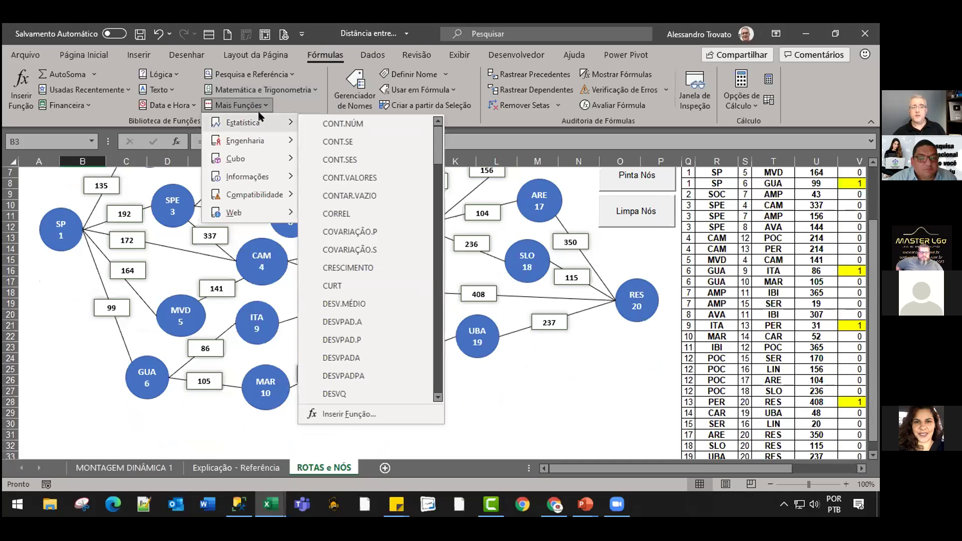
{"action": "scroll", "coordinate": [354, 131], "scroll_direction": "down", "scroll_amount": 2}
{"action": "scroll", "coordinate": [356, 138], "scroll_direction": "down", "scroll_amount": 3}
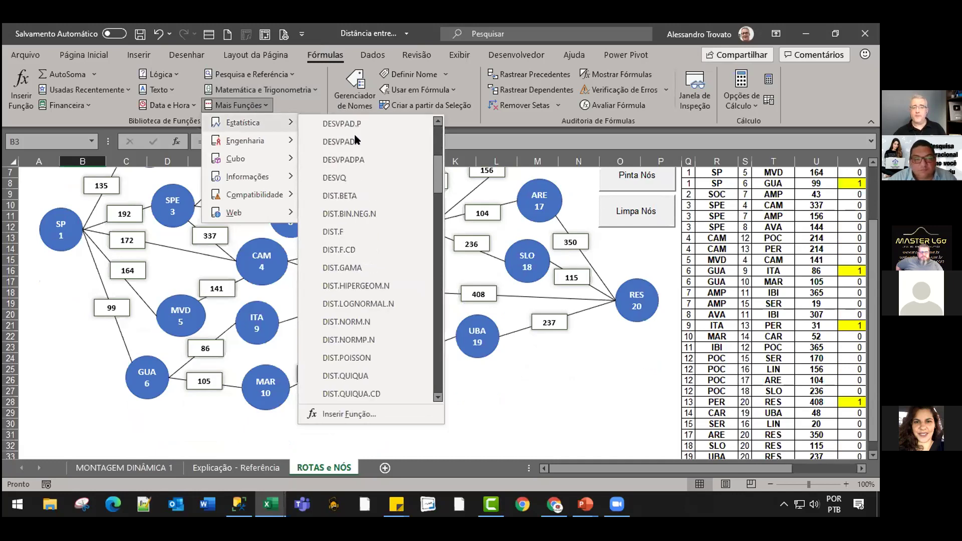
{"action": "scroll", "coordinate": [356, 138], "scroll_direction": "down", "scroll_amount": 3}
{"action": "scroll", "coordinate": [370, 245], "scroll_direction": "down", "scroll_amount": 4}
{"action": "scroll", "coordinate": [370, 244], "scroll_direction": "down", "scroll_amount": 5}
{"action": "scroll", "coordinate": [370, 245], "scroll_direction": "down", "scroll_amount": 1}
{"action": "scroll", "coordinate": [369, 244], "scroll_direction": "down", "scroll_amount": 3}
{"action": "scroll", "coordinate": [369, 245], "scroll_direction": "down", "scroll_amount": 2}
{"action": "scroll", "coordinate": [369, 244], "scroll_direction": "down", "scroll_amount": 2}
{"action": "scroll", "coordinate": [369, 245], "scroll_direction": "down", "scroll_amount": 3}
{"action": "scroll", "coordinate": [369, 245], "scroll_direction": "down", "scroll_amount": 3}
{"action": "scroll", "coordinate": [370, 244], "scroll_direction": "down", "scroll_amount": 3}
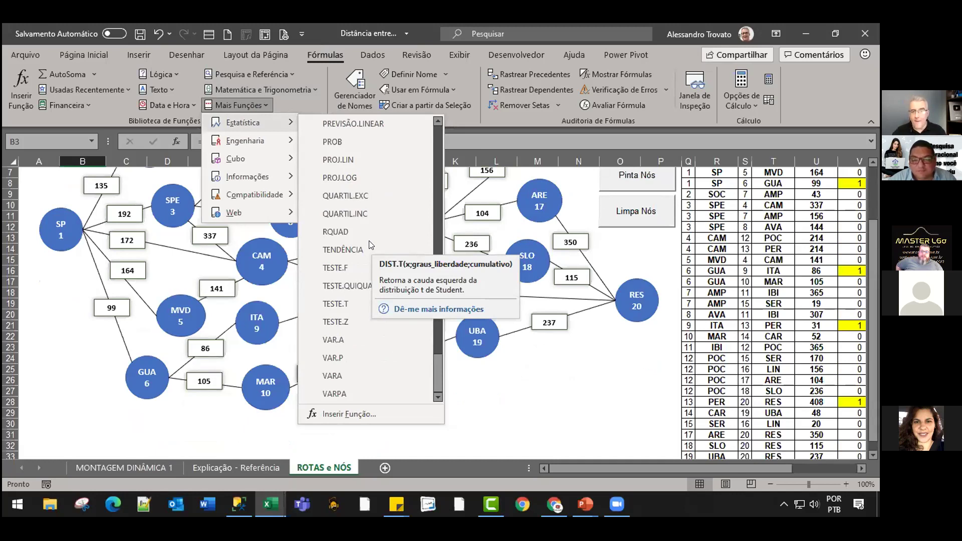
{"action": "scroll", "coordinate": [370, 245], "scroll_direction": "up", "scroll_amount": 2}
{"action": "scroll", "coordinate": [369, 245], "scroll_direction": "up", "scroll_amount": 2}
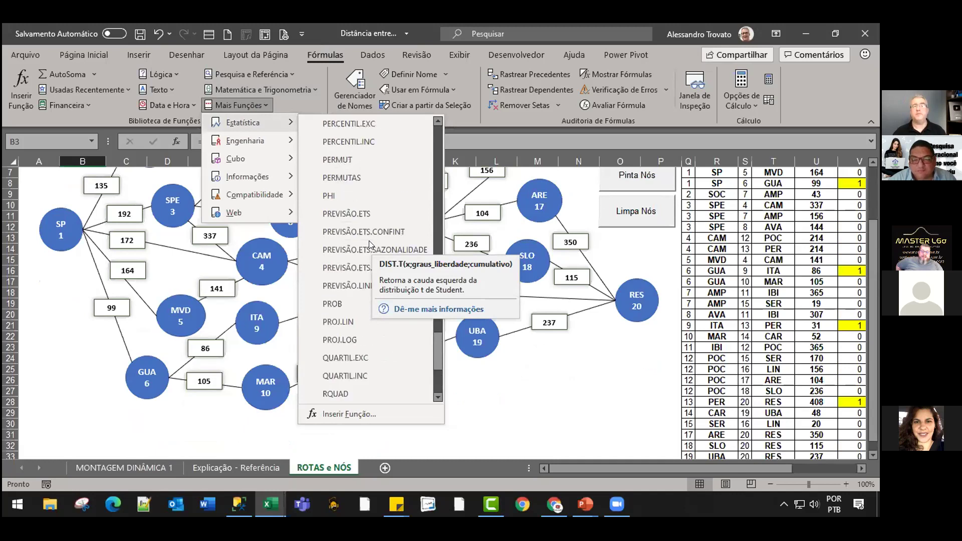
{"action": "scroll", "coordinate": [369, 241], "scroll_direction": "up", "scroll_amount": 1}
{"action": "scroll", "coordinate": [369, 240], "scroll_direction": "up", "scroll_amount": 1}
{"action": "scroll", "coordinate": [369, 241], "scroll_direction": "up", "scroll_amount": 1}
{"action": "scroll", "coordinate": [369, 241], "scroll_direction": "up", "scroll_amount": 1}
{"action": "scroll", "coordinate": [369, 240], "scroll_direction": "up", "scroll_amount": 3}
{"action": "scroll", "coordinate": [369, 240], "scroll_direction": "up", "scroll_amount": 2}
{"action": "scroll", "coordinate": [369, 241], "scroll_direction": "up", "scroll_amount": 1}
{"action": "scroll", "coordinate": [367, 231], "scroll_direction": "up", "scroll_amount": 2}
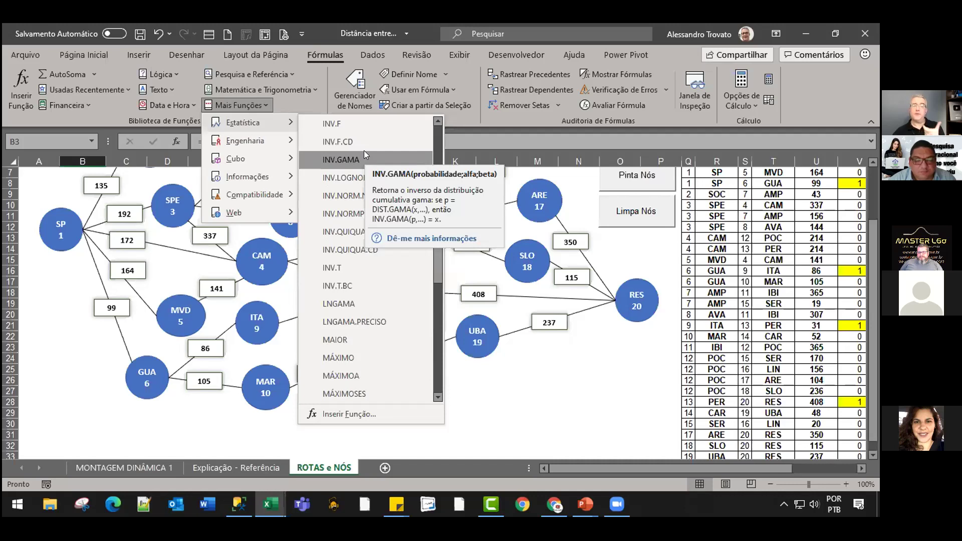
{"action": "scroll", "coordinate": [364, 151], "scroll_direction": "up", "scroll_amount": 2}
{"action": "scroll", "coordinate": [364, 150], "scroll_direction": "up", "scroll_amount": 7}
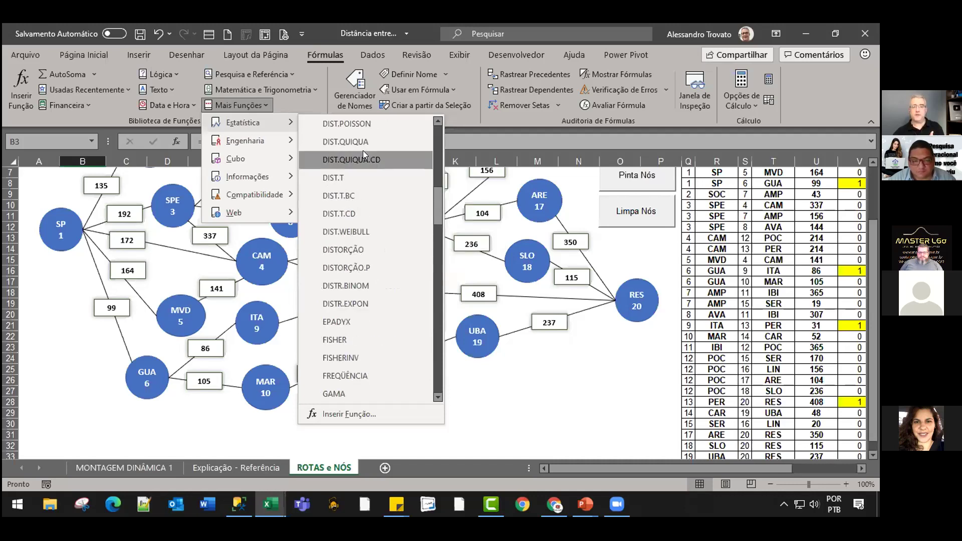
{"action": "left_click", "coordinate": [331, 47]}
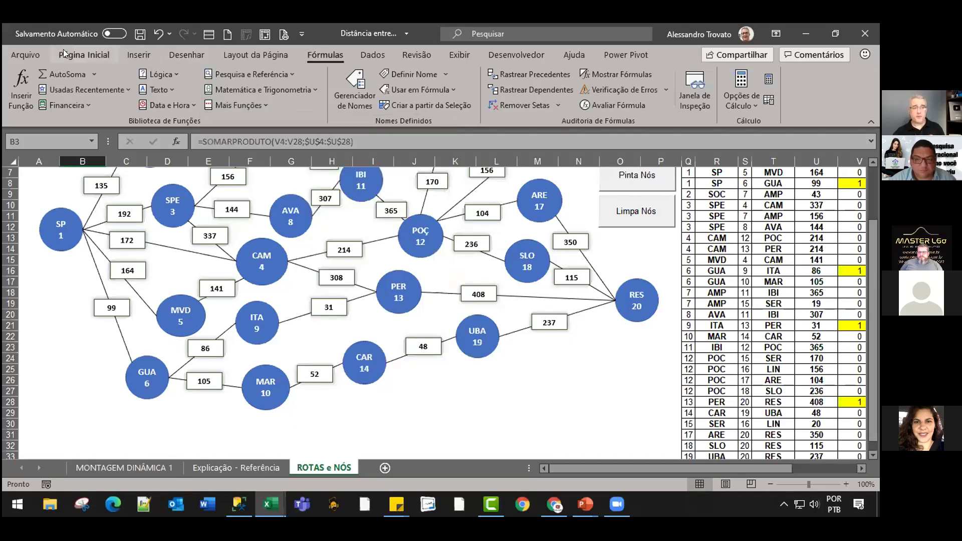
{"action": "left_click", "coordinate": [33, 48]}
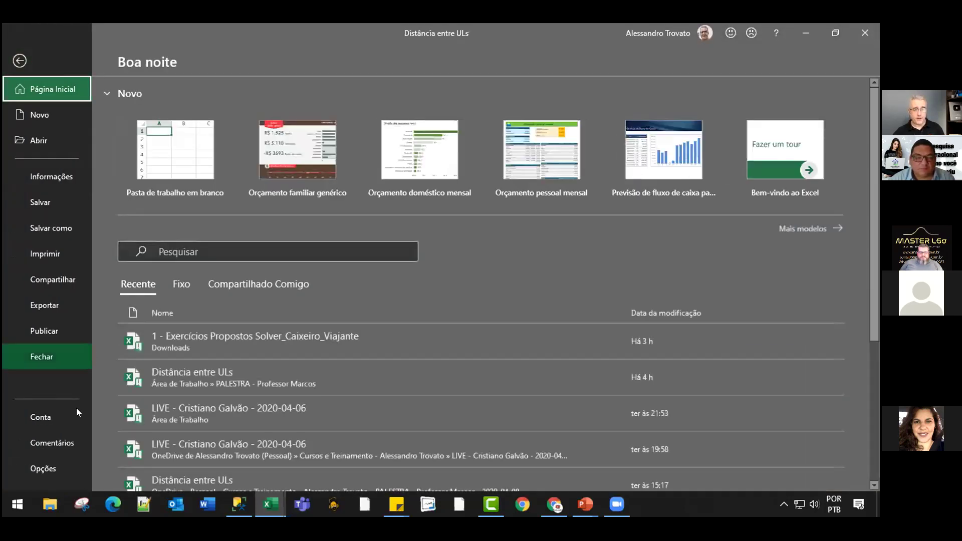
Inspect the Solver and Ferramentas de Análise add-ins in Options, then cancel without changes.
{"action": "left_click", "coordinate": [47, 468]}
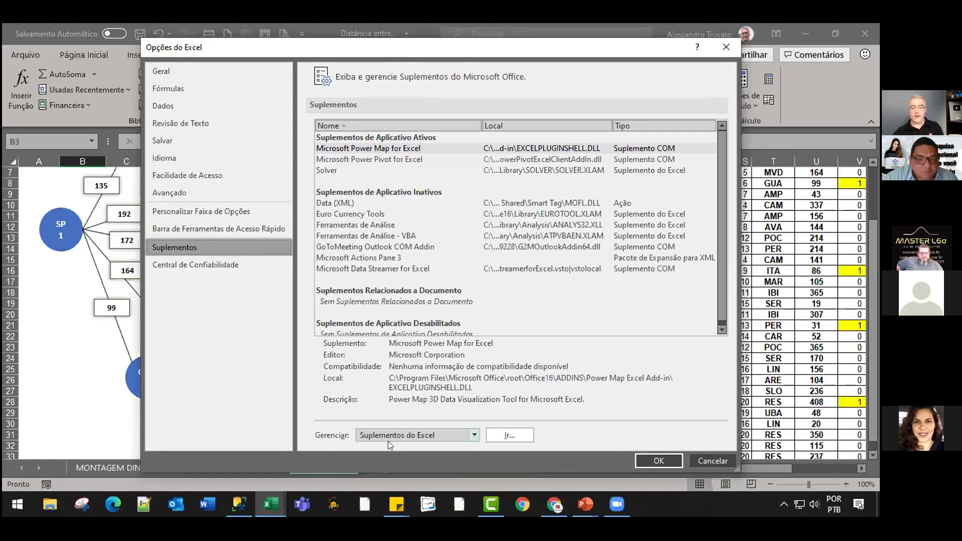
{"action": "left_click", "coordinate": [530, 435]}
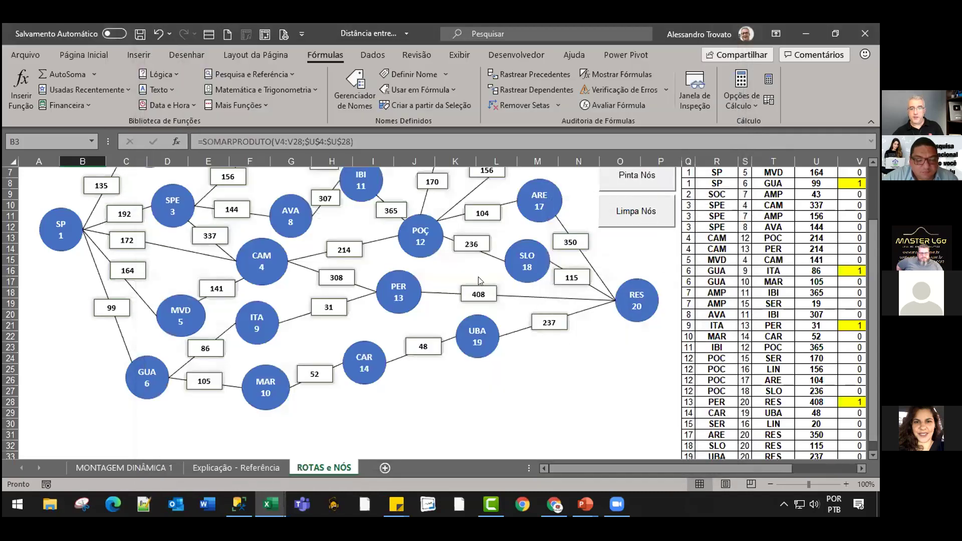
{"action": "left_click_drag", "start_coordinate": [594, 182], "coordinate": [428, 175]}
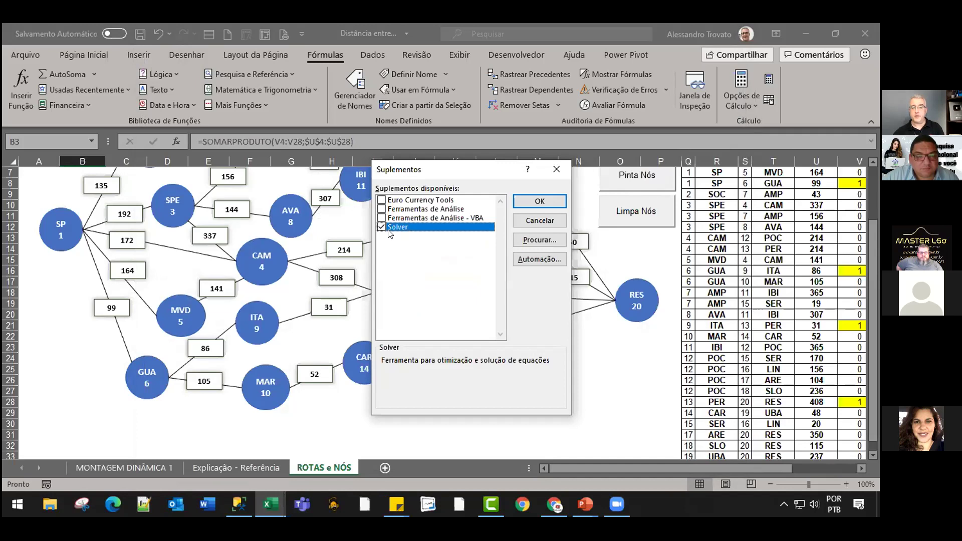
{"action": "left_click", "coordinate": [429, 219]}
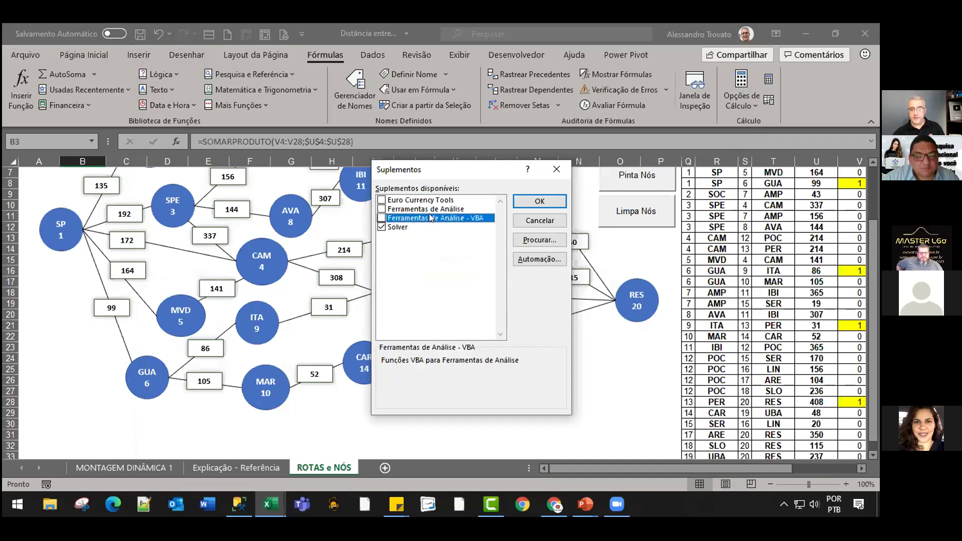
{"action": "left_click", "coordinate": [398, 210]}
{"action": "left_click", "coordinate": [382, 210]}
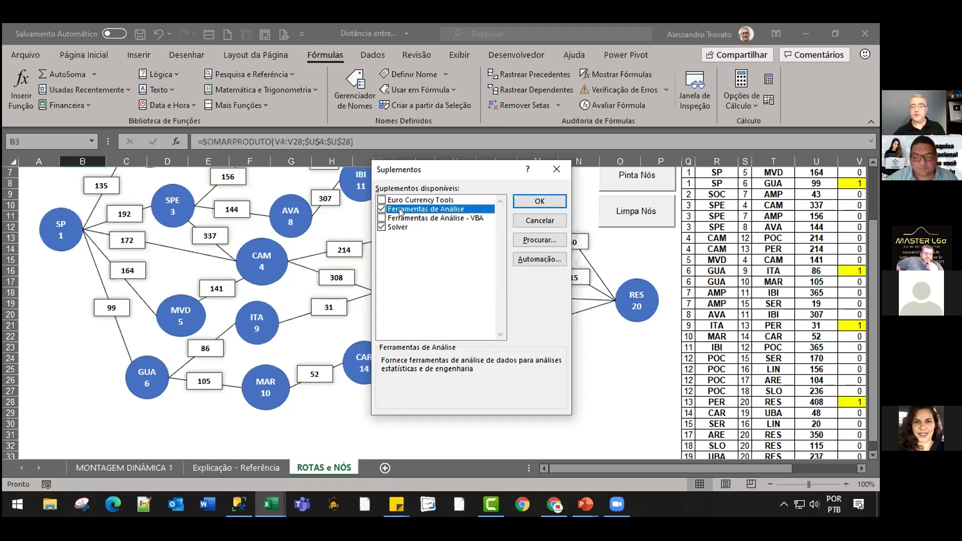
{"action": "left_click", "coordinate": [523, 222]}
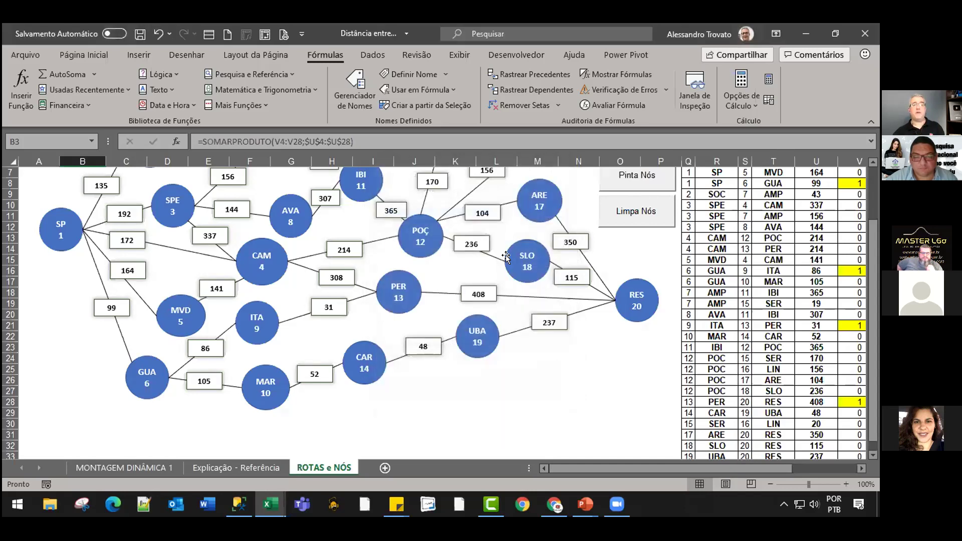
{"action": "left_click", "coordinate": [536, 379]}
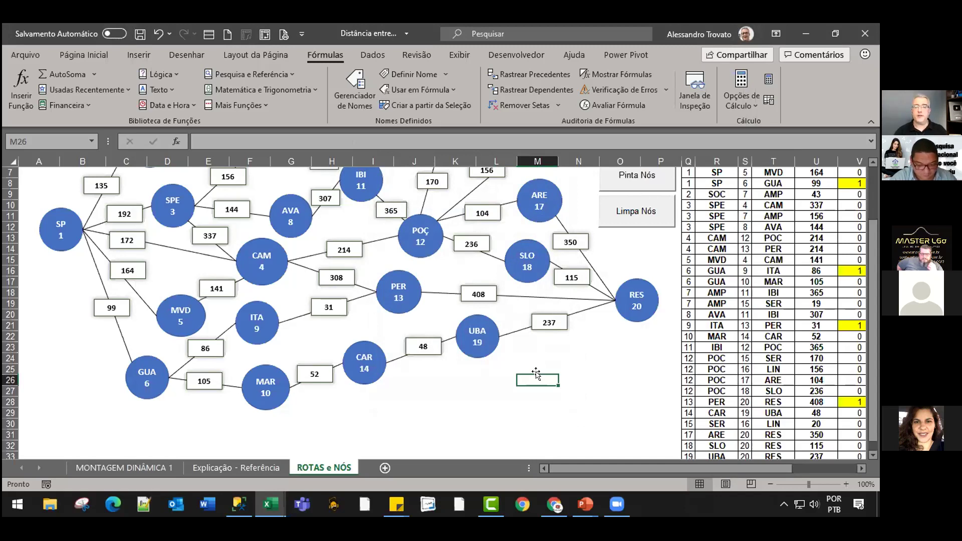
Return to cell A1 to view the whole node diagram and 624 km total.
{"action": "left_click", "coordinate": [509, 399]}
{"action": "key", "text": "ctrl+Home"}
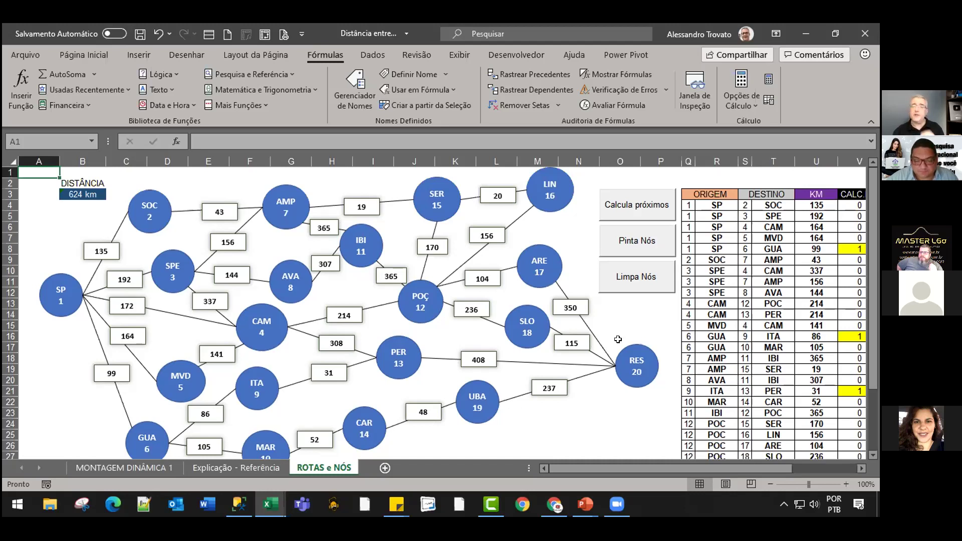
Name the 135 distance label between SP and SOC as DIST1_2.
{"action": "left_click", "coordinate": [584, 409]}
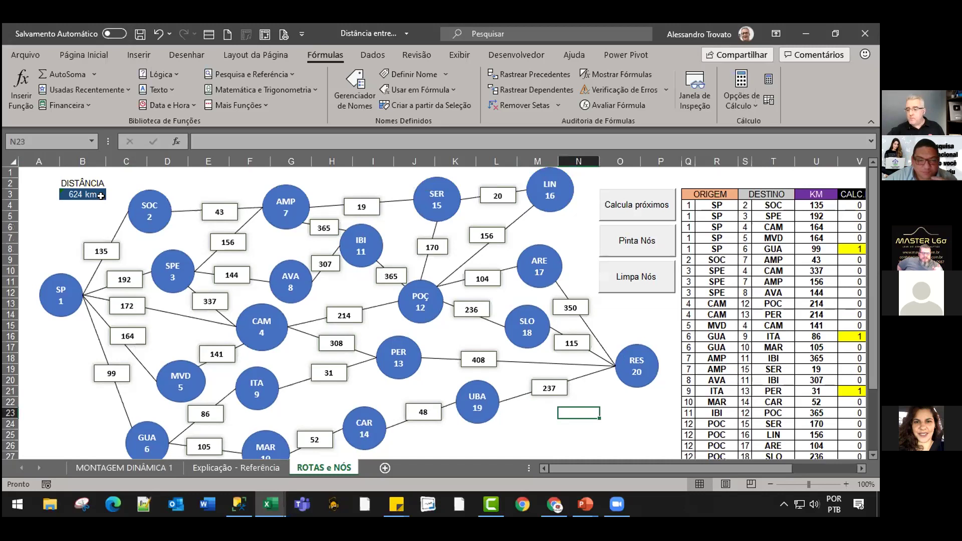
{"action": "left_click", "coordinate": [95, 245]}
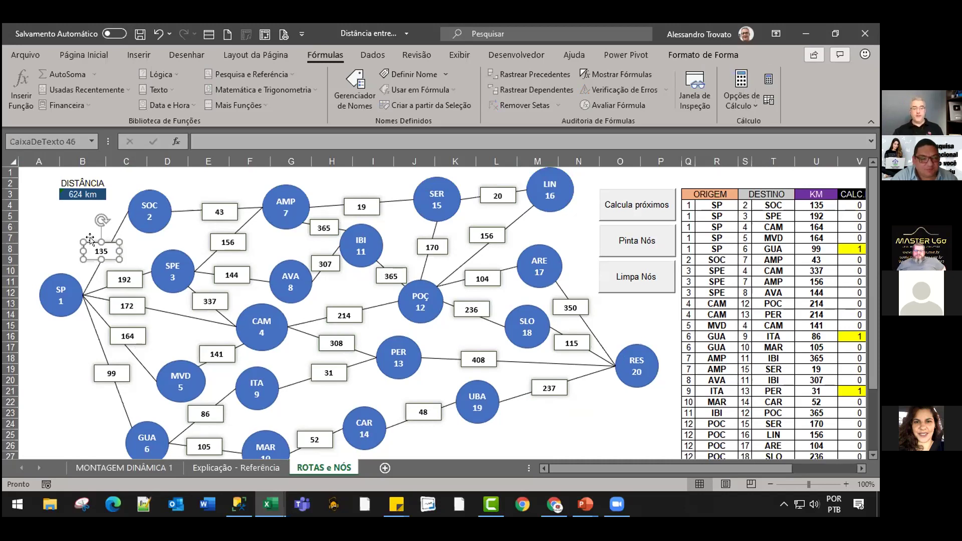
{"action": "left_click", "coordinate": [49, 143]}
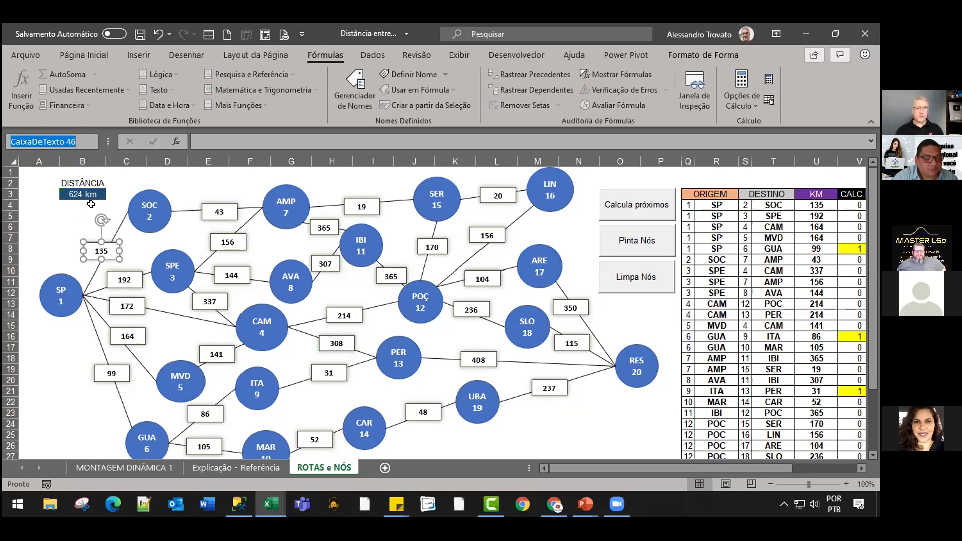
{"action": "type", "text": "DIST1_2"}
{"action": "key", "text": "Return"}
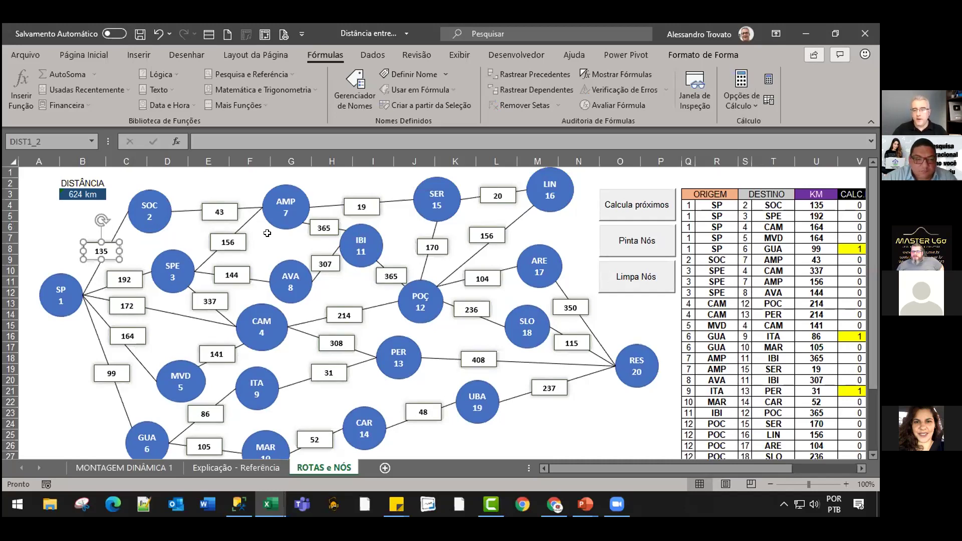
{"action": "left_click", "coordinate": [186, 176]}
{"action": "left_click", "coordinate": [593, 309]}
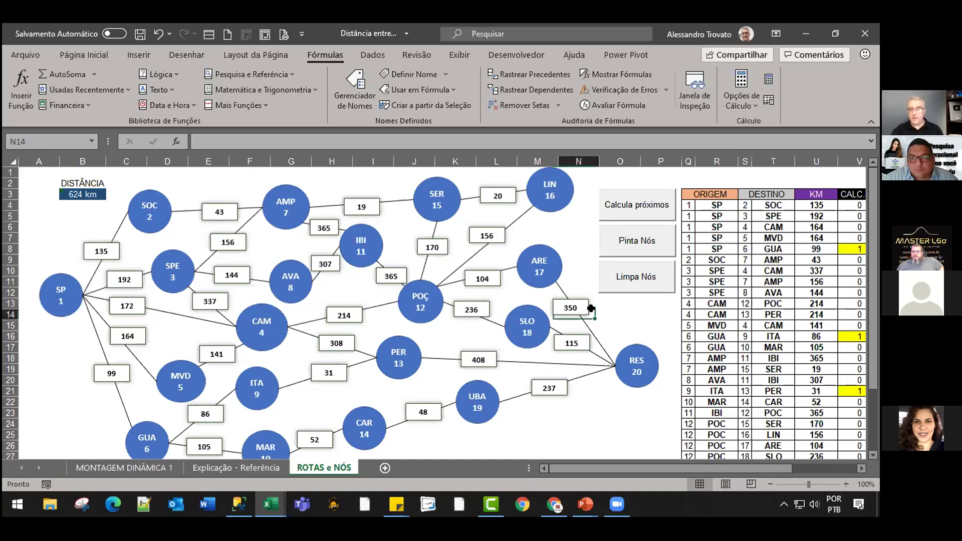
{"action": "key", "text": "Right"}
{"action": "key", "text": "Right"}
{"action": "key", "text": "Right"}
{"action": "key", "text": "Right"}
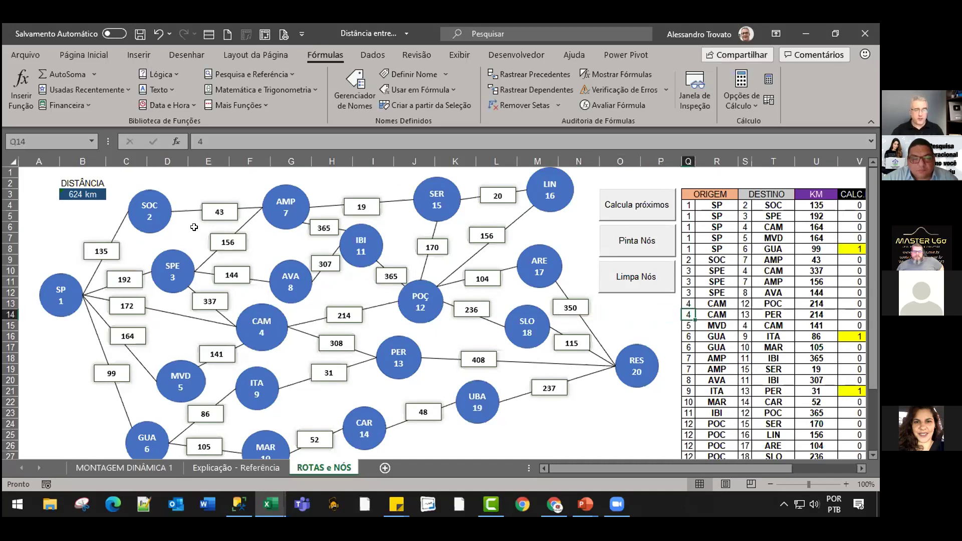
{"action": "key", "text": "Right"}
{"action": "key", "text": "Right"}
{"action": "key", "text": "Right"}
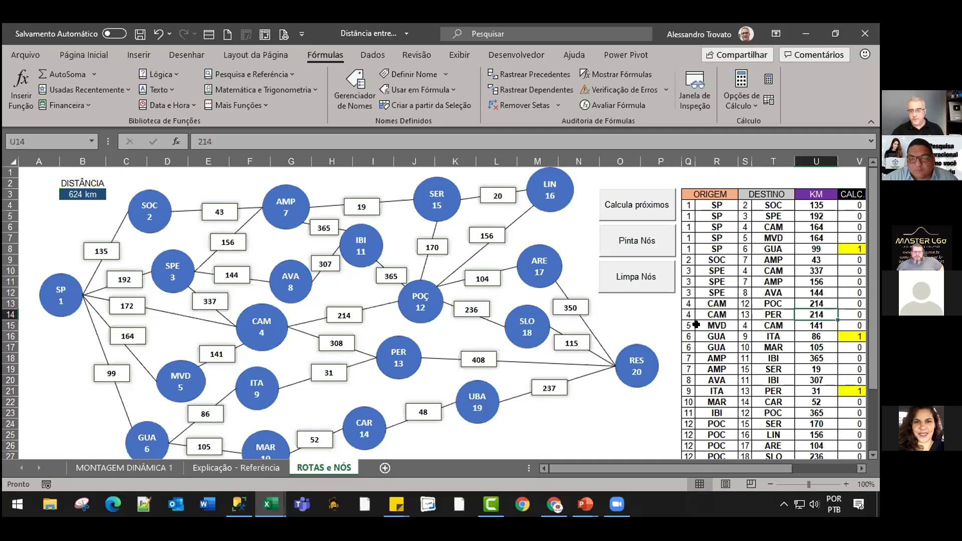
{"action": "key", "text": "Right"}
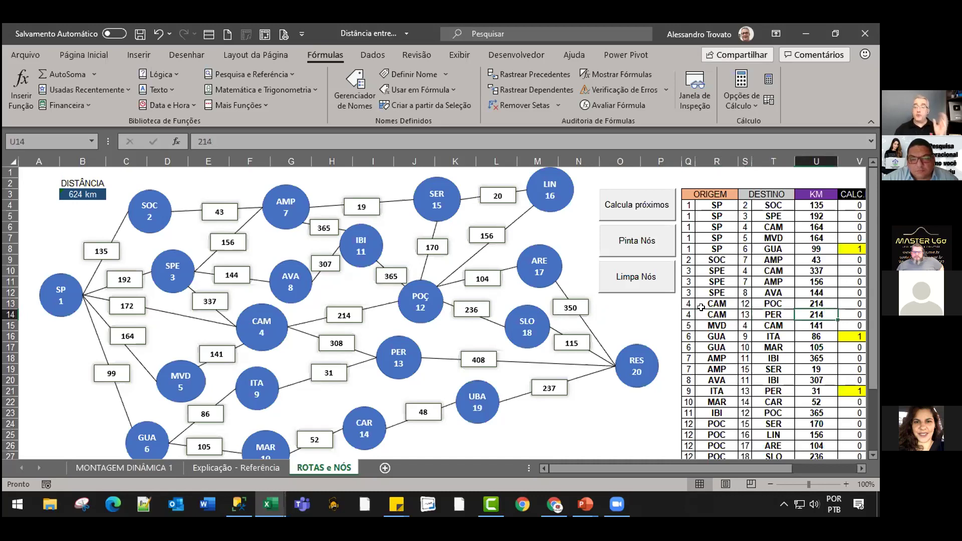
{"action": "key", "text": "Right"}
{"action": "key", "text": "Right"}
{"action": "key", "text": "Right"}
{"action": "key", "text": "Right"}
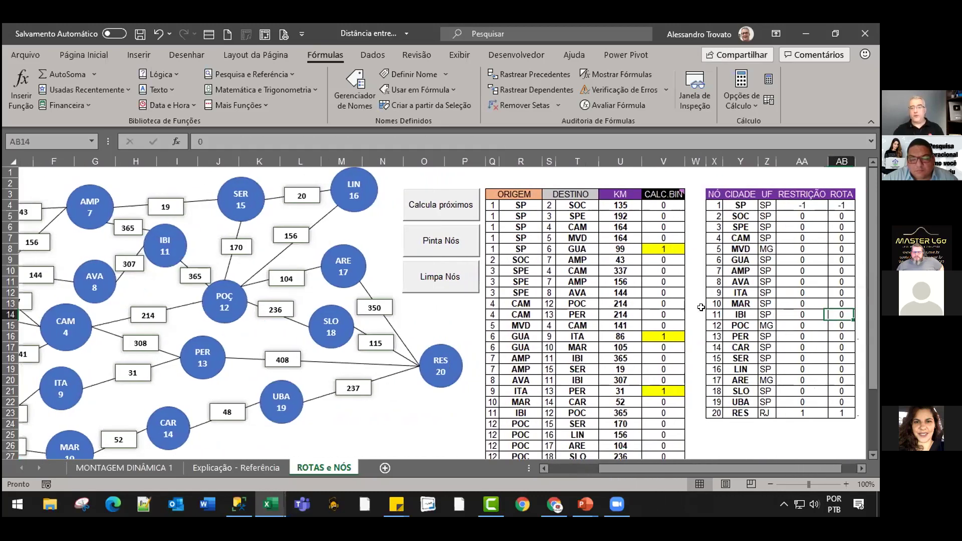
{"action": "key", "text": "Right"}
{"action": "left_click", "coordinate": [438, 206]}
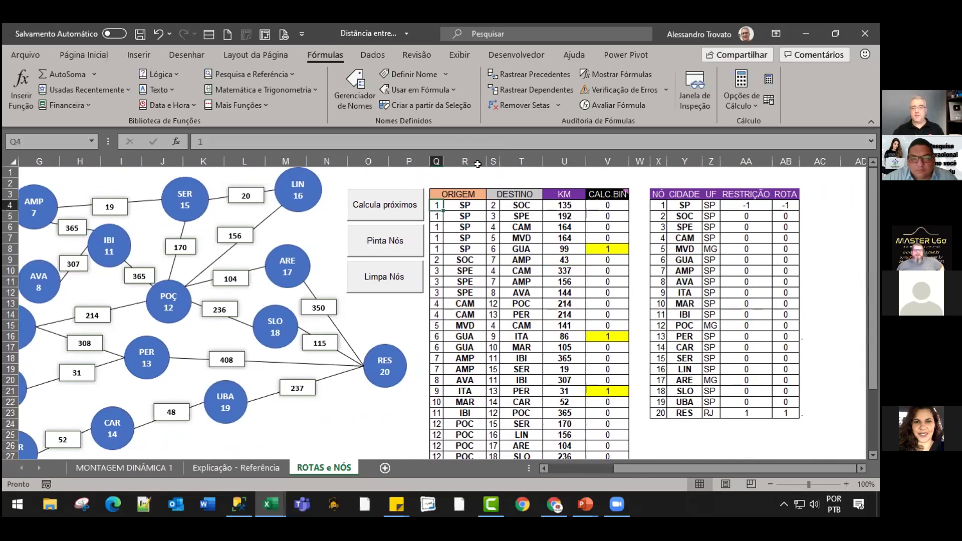
{"action": "left_click", "coordinate": [434, 160]}
{"action": "left_click_drag", "start_coordinate": [433, 157], "coordinate": [508, 150]}
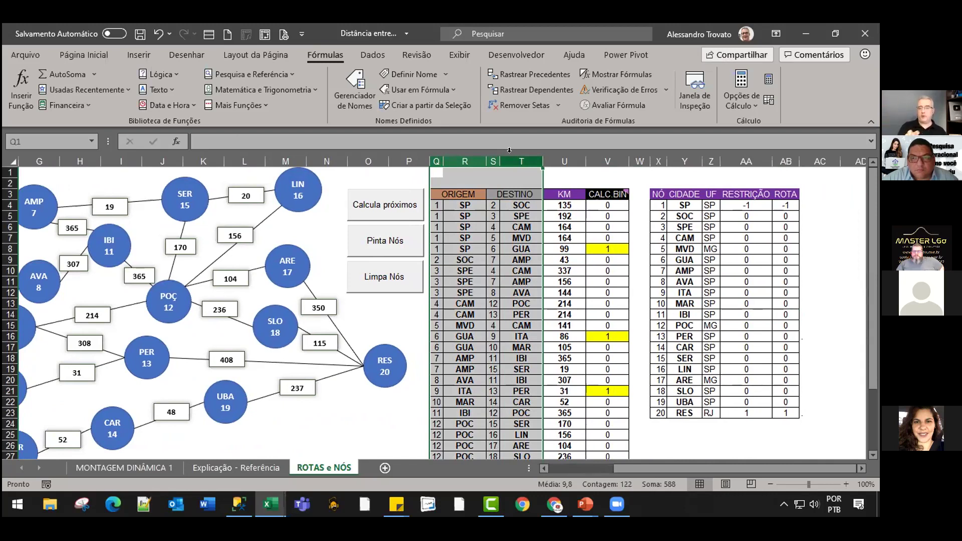
{"action": "left_click", "coordinate": [522, 216]}
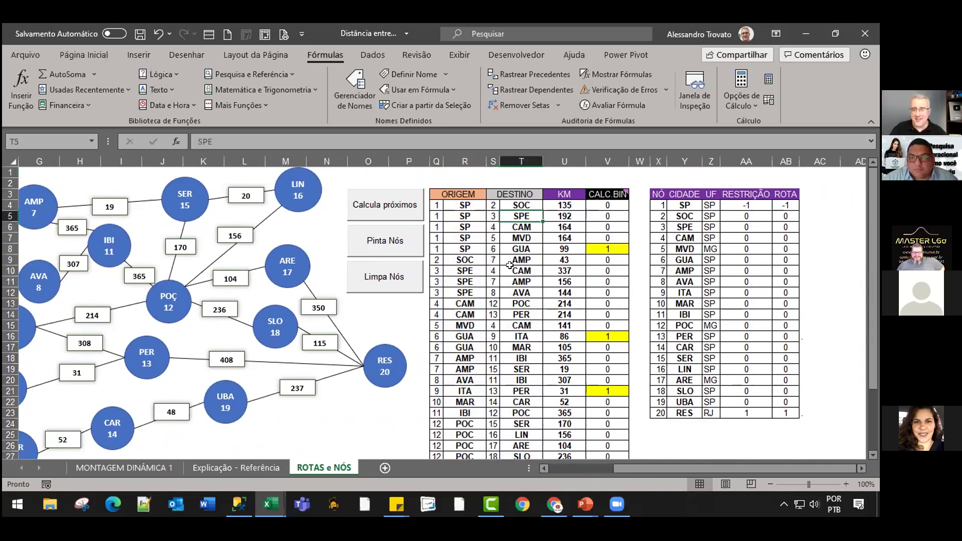
{"action": "key", "text": "Down"}
{"action": "key", "text": "Down"}
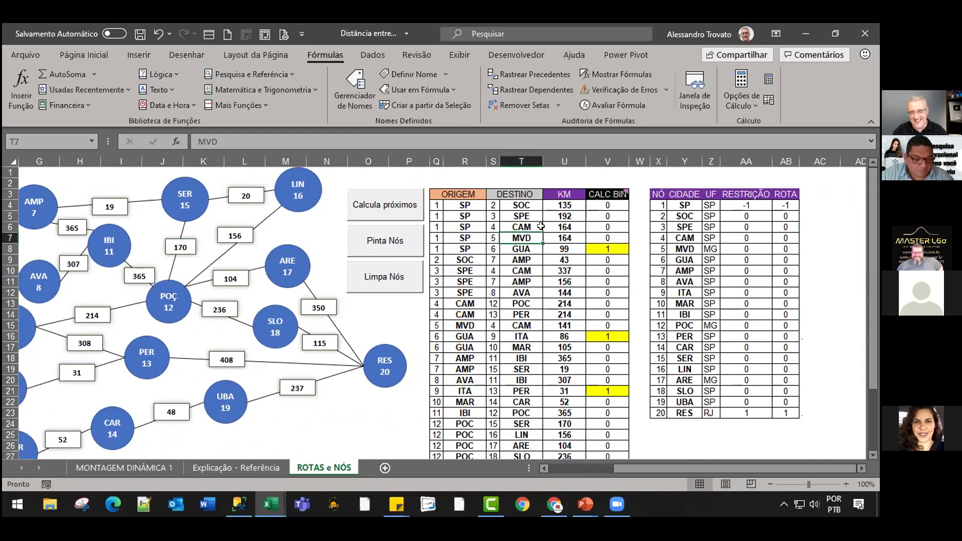
{"action": "key", "text": "Right"}
{"action": "key", "text": "Up"}
{"action": "key", "text": "Up"}
{"action": "key", "text": "Left"}
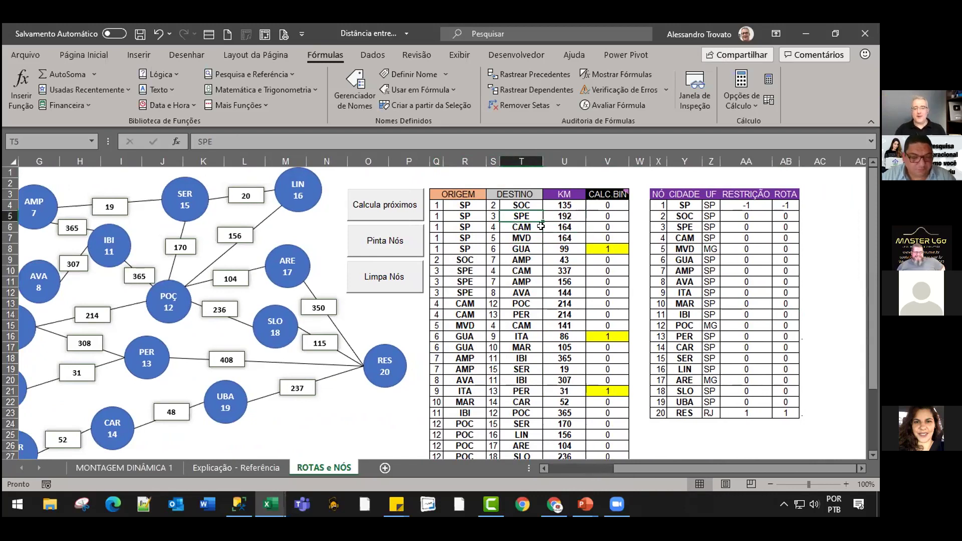
{"action": "key", "text": "Up"}
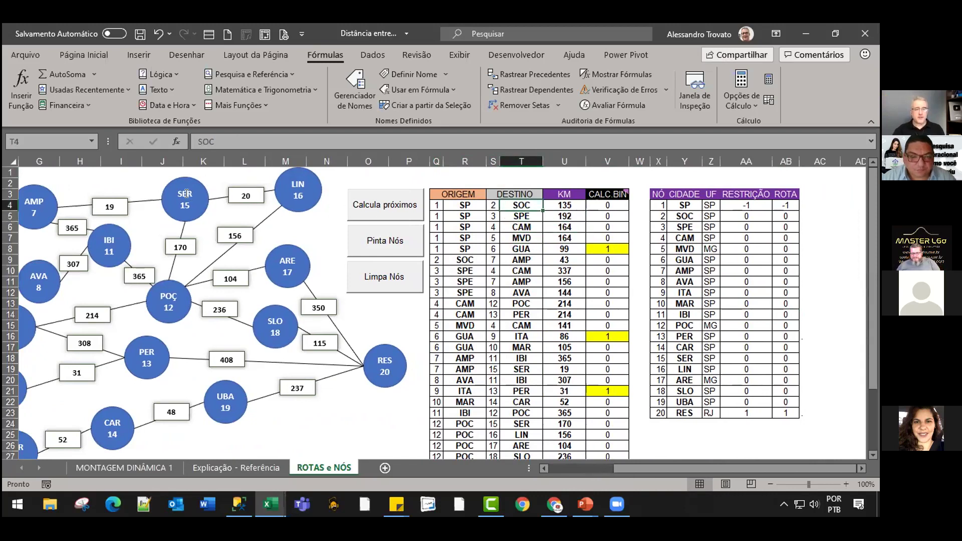
{"action": "left_click", "coordinate": [186, 185]}
{"action": "left_click", "coordinate": [308, 169]}
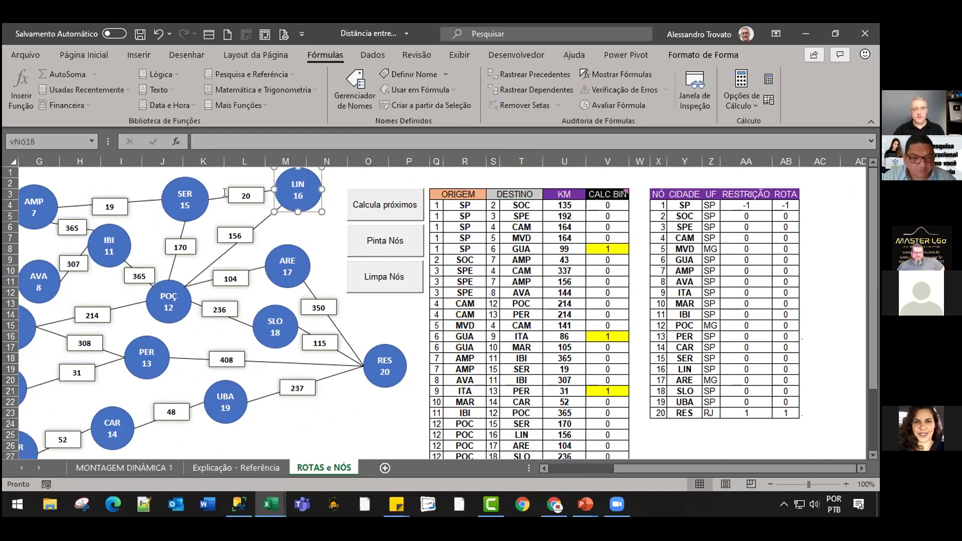
{"action": "scroll", "coordinate": [463, 294], "scroll_direction": "down", "scroll_amount": 1}
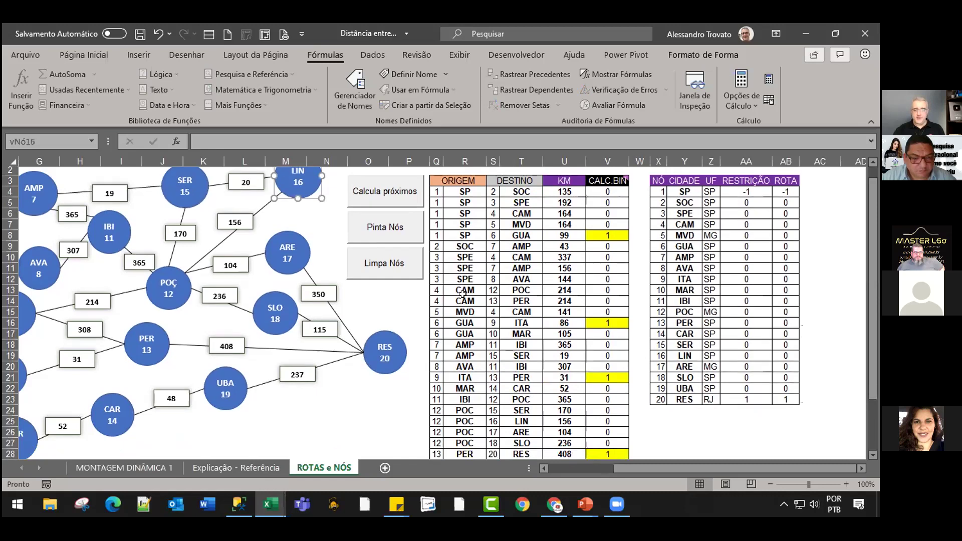
{"action": "scroll", "coordinate": [464, 293], "scroll_direction": "down", "scroll_amount": 3}
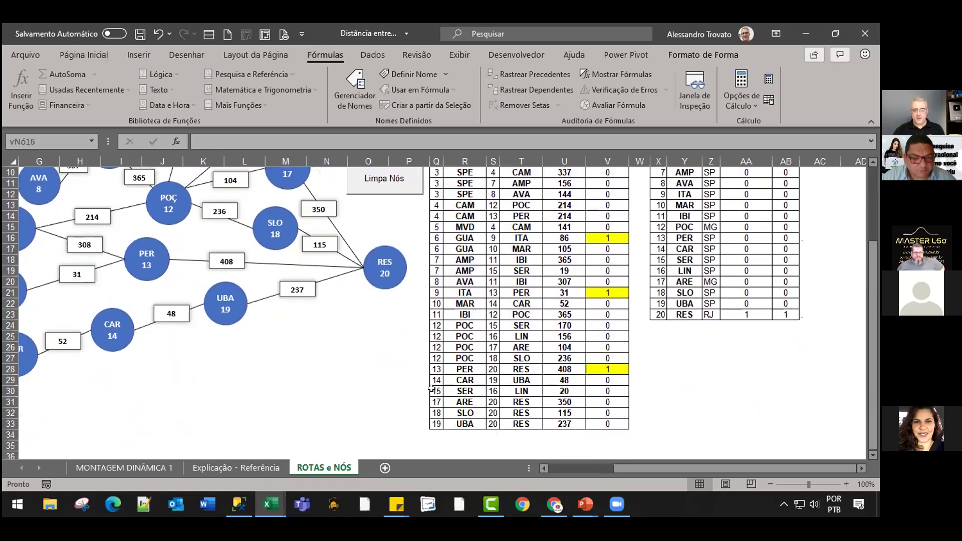
{"action": "left_click_drag", "start_coordinate": [432, 389], "coordinate": [562, 390]}
{"action": "left_click", "coordinate": [562, 390]}
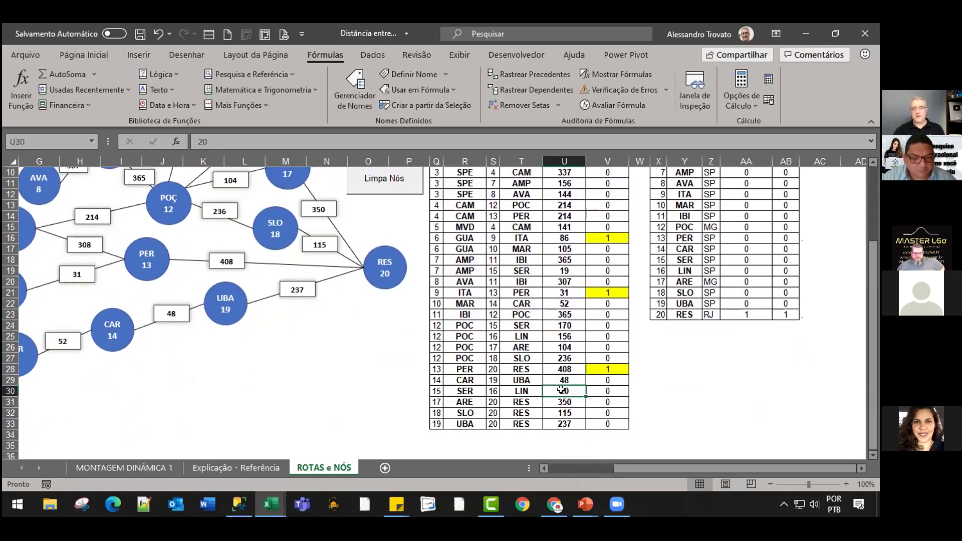
{"action": "left_click", "coordinate": [596, 391]}
{"action": "scroll", "coordinate": [602, 301], "scroll_direction": "up", "scroll_amount": 2}
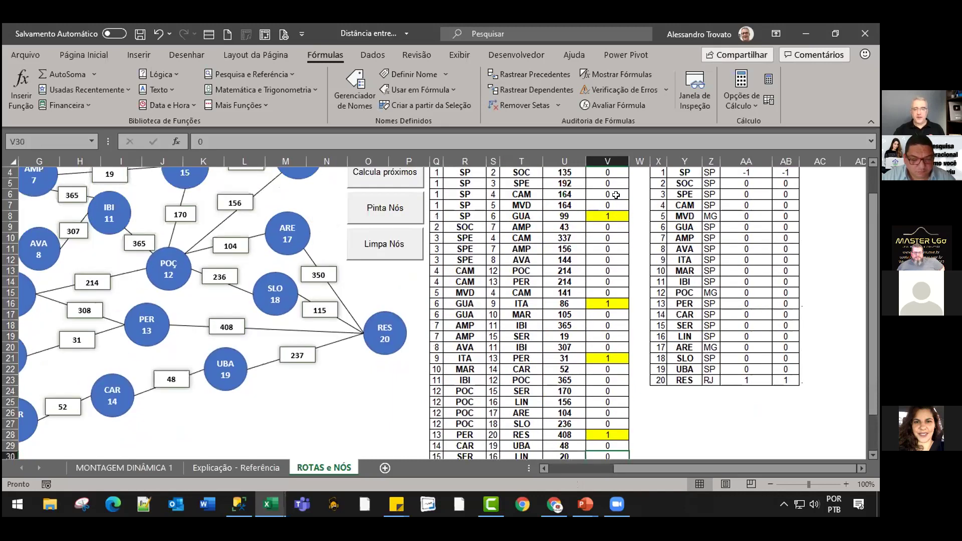
{"action": "scroll", "coordinate": [616, 195], "scroll_direction": "up", "scroll_amount": 1}
{"action": "left_click", "coordinate": [608, 207]}
{"action": "mouse_move", "coordinate": [607, 194]}
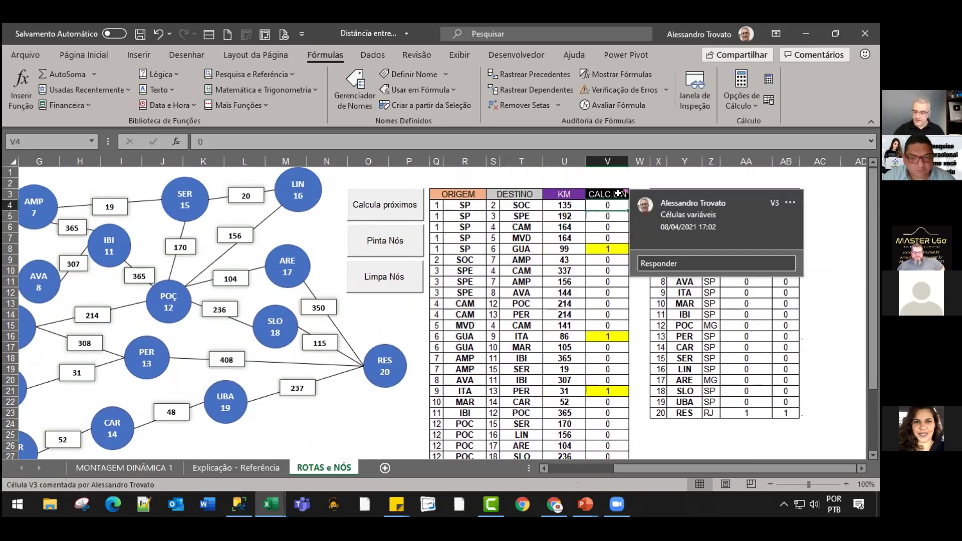
Enter 1 in CALC BIN for the SP–SOC, SP–GUA, SPE–AVA and MVD–CAM routes.
{"action": "scroll", "coordinate": [618, 193], "scroll_direction": "down", "scroll_amount": 1}
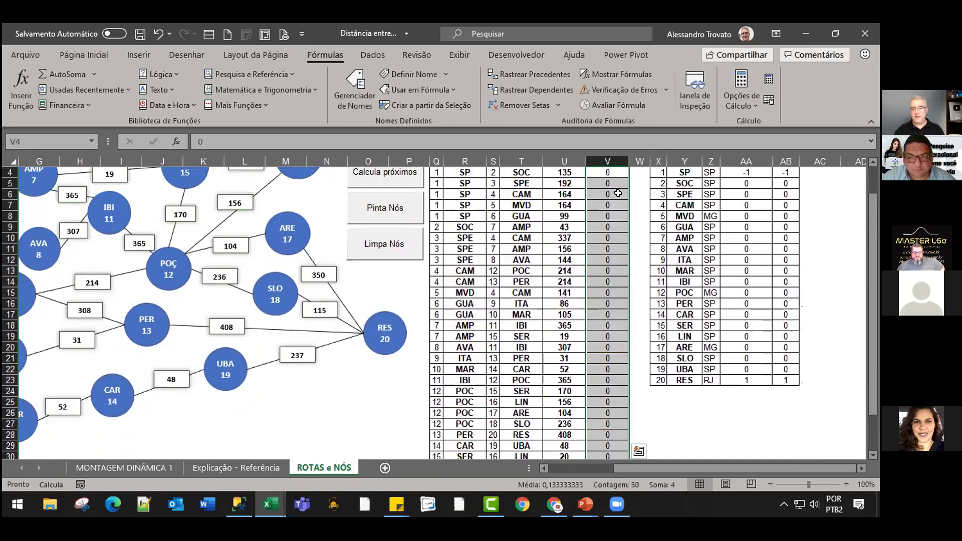
{"action": "scroll", "coordinate": [618, 194], "scroll_direction": "up", "scroll_amount": 1}
{"action": "left_click", "coordinate": [594, 198]}
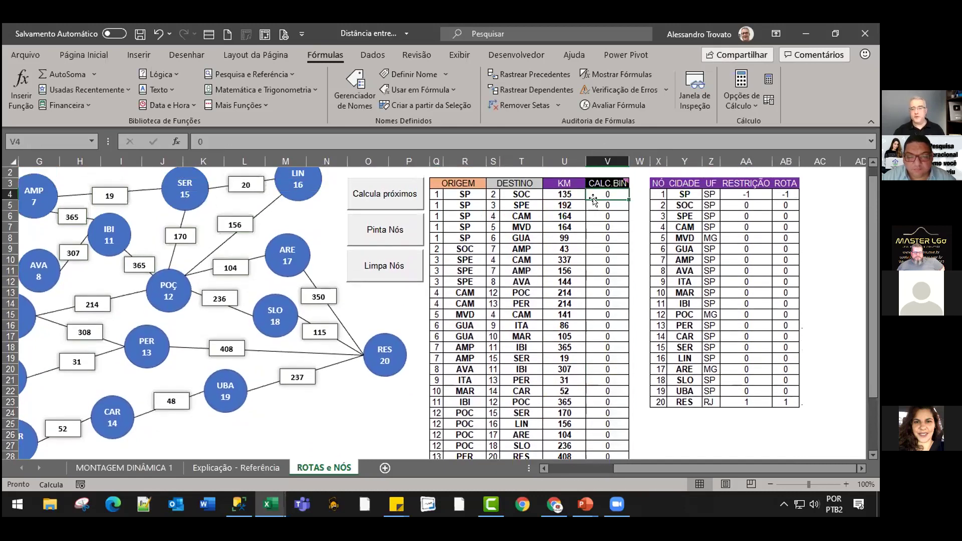
{"action": "key", "text": "F2"}
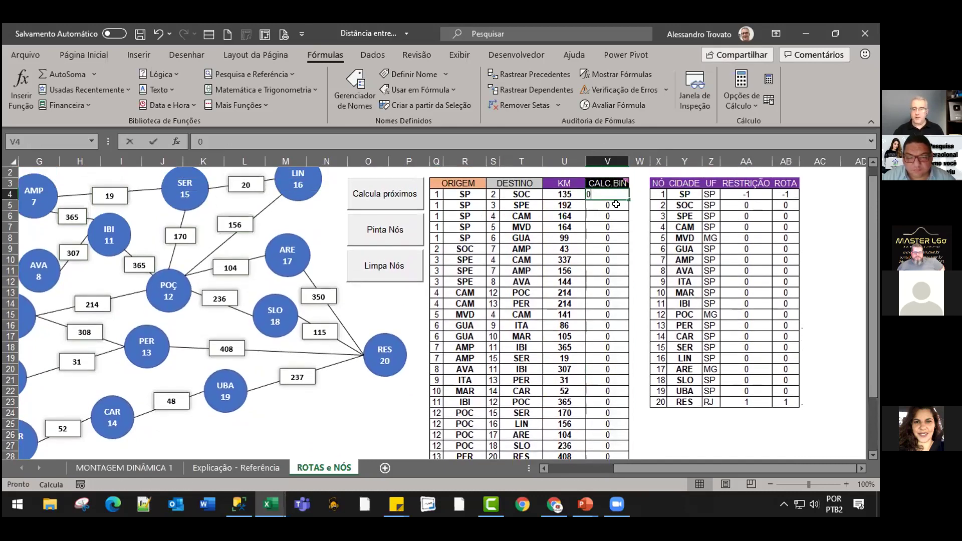
{"action": "type", "text": "1"}
{"action": "key", "text": "Return"}
{"action": "key", "text": "Down"}
{"action": "key", "text": "Down"}
{"action": "key", "text": "Down"}
{"action": "type", "text": "1"}
{"action": "key", "text": "Return"}
{"action": "key", "text": "Down"}
{"action": "key", "text": "Down"}
{"action": "key", "text": "Down"}
{"action": "key", "text": "Return"}
{"action": "key", "text": "Down"}
{"action": "key", "text": "Down"}
{"action": "type", "text": "1"}
{"action": "key", "text": "Return"}
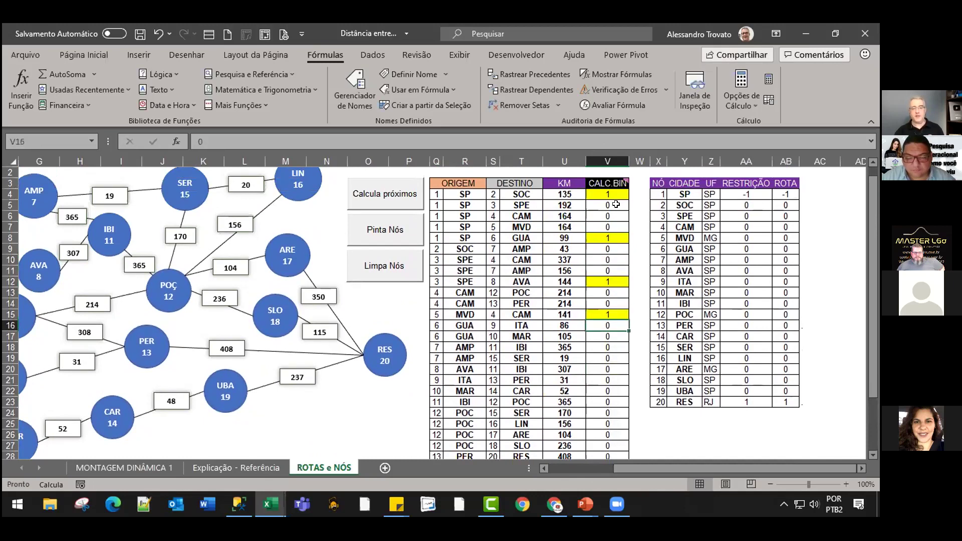
Jump to the sheet top, then move back to the first CALC BIN value.
{"action": "key", "text": "ctrl+Home"}
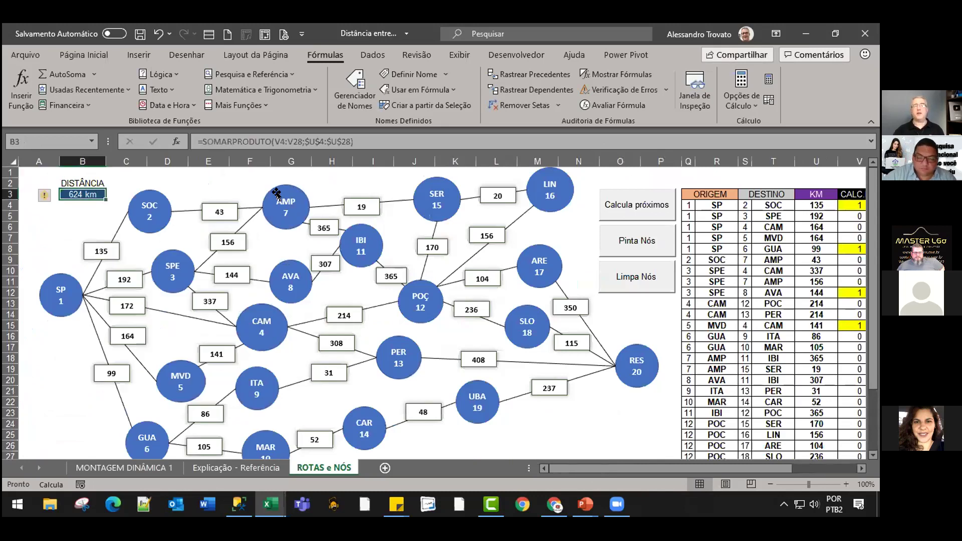
{"action": "key", "text": "Right"}
{"action": "key", "text": "Right"}
{"action": "key", "text": "Right"}
{"action": "key", "text": "Right"}
{"action": "key", "text": "Right"}
{"action": "key", "text": "Right"}
{"action": "key", "text": "Right"}
{"action": "key", "text": "Right"}
{"action": "key", "text": "Right"}
{"action": "key", "text": "Right"}
{"action": "key", "text": "Right"}
{"action": "key", "text": "Right"}
{"action": "key", "text": "Right"}
{"action": "key", "text": "Right"}
{"action": "key", "text": "Right"}
{"action": "key", "text": "Right"}
{"action": "key", "text": "Right"}
{"action": "key", "text": "Right"}
{"action": "key", "text": "Right"}
{"action": "key", "text": "Right"}
{"action": "key", "text": "Right"}
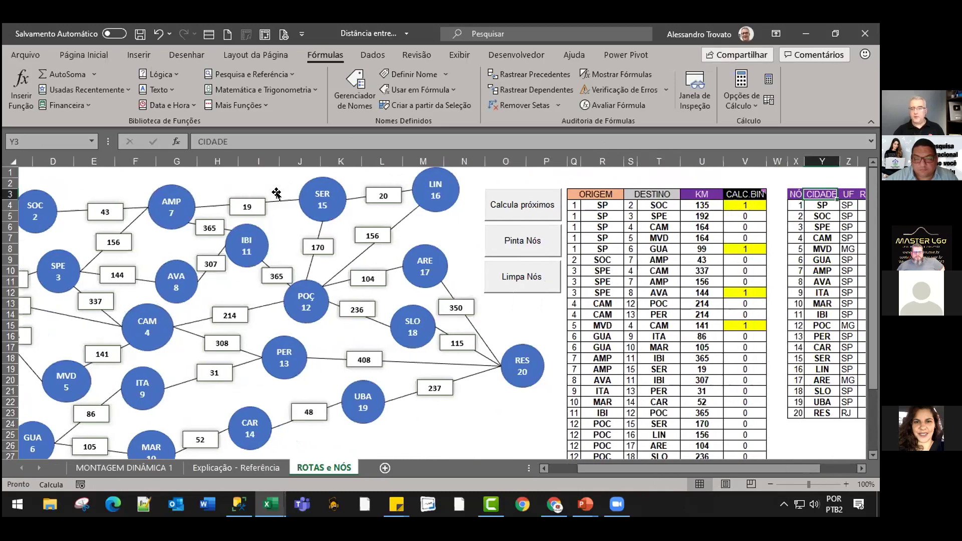
{"action": "key", "text": "Right"}
{"action": "key", "text": "Right"}
{"action": "key", "text": "Right"}
{"action": "key", "text": "Right"}
{"action": "key", "text": "Left"}
{"action": "key", "text": "Left"}
{"action": "key", "text": "Left"}
{"action": "key", "text": "Left"}
{"action": "key", "text": "Left"}
{"action": "key", "text": "Left"}
{"action": "key", "text": "Down"}
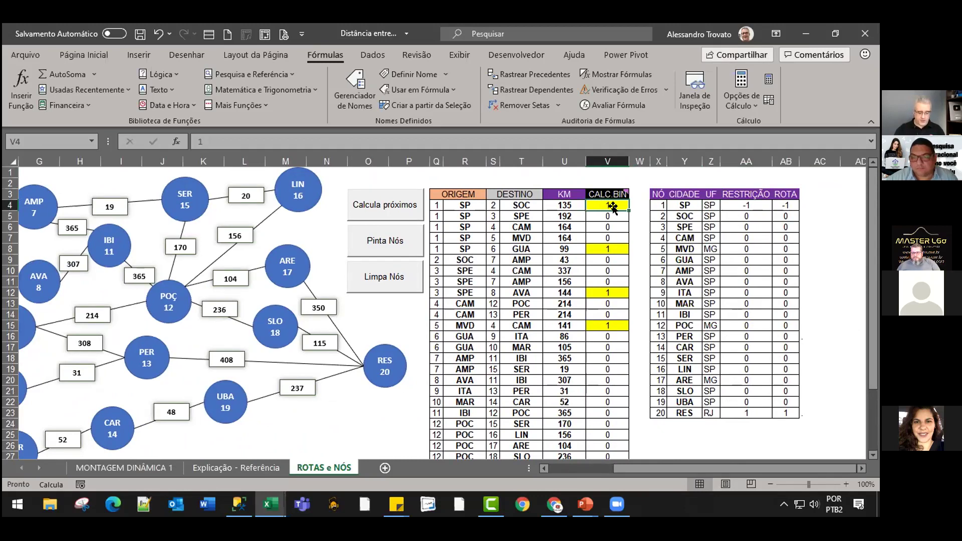
{"action": "key", "text": "ctrl+shift+Down"}
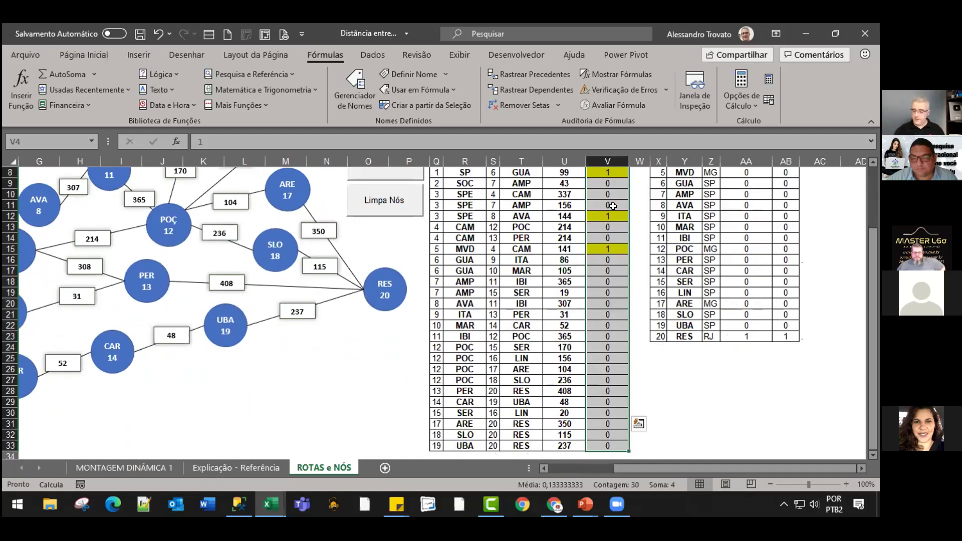
{"action": "type", "text": "0"}
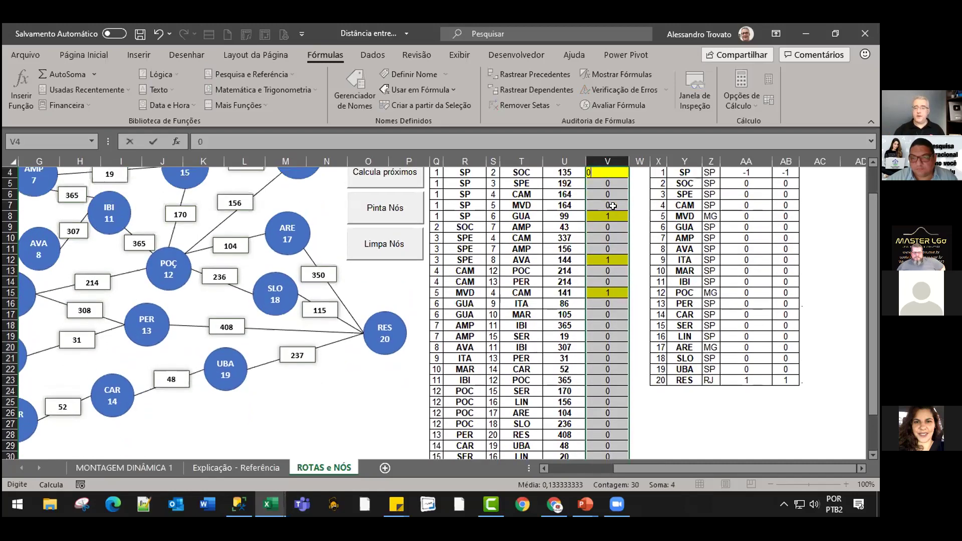
{"action": "key", "text": "ctrl+Return"}
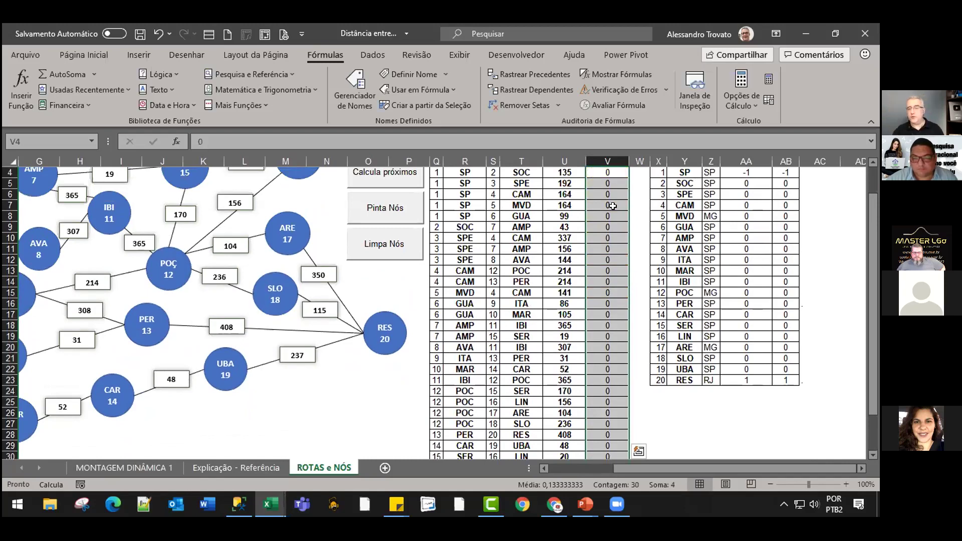
{"action": "type", "text": "=S"}
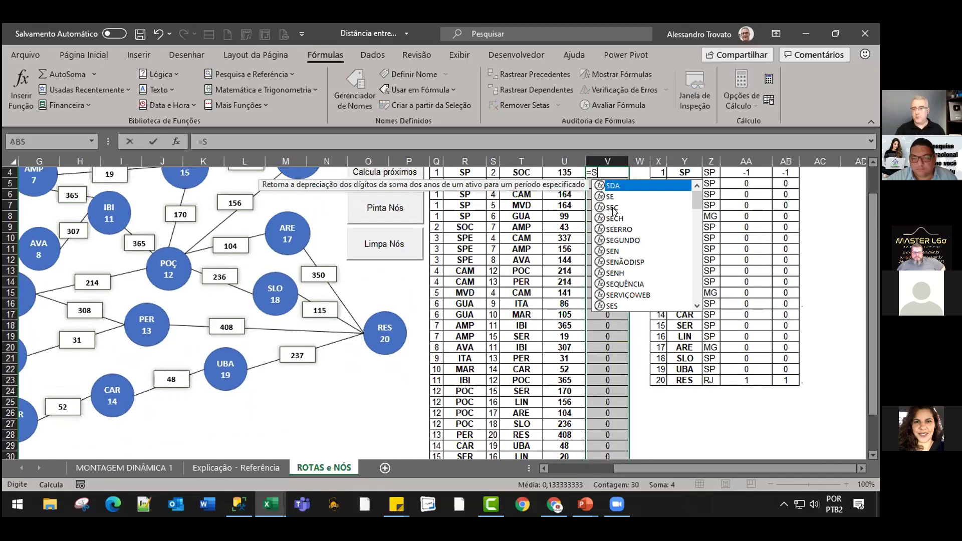
{"action": "type", "text": "OM"}
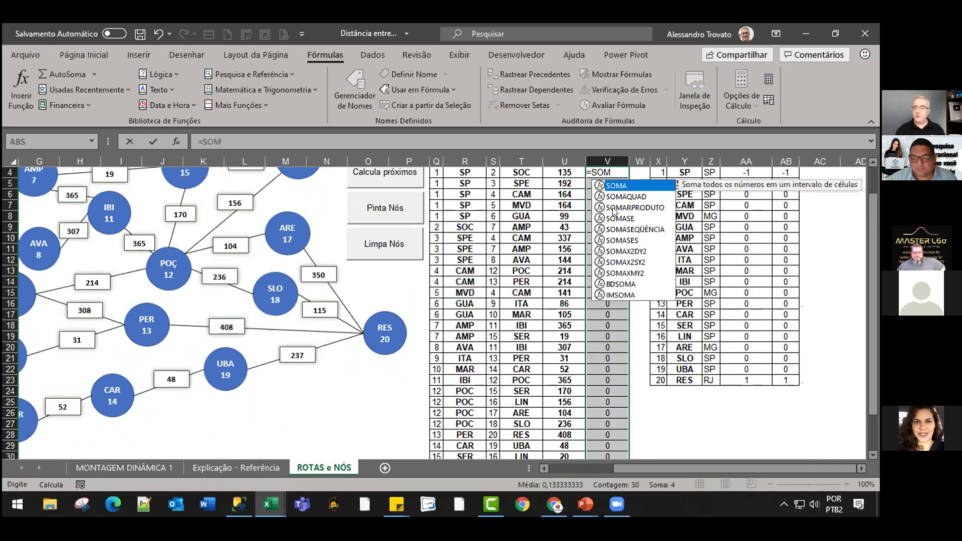
{"action": "key", "text": "BackSpace"}
{"action": "key", "text": "BackSpace"}
{"action": "key", "text": "BackSpace"}
{"action": "type", "text": "ALE"}
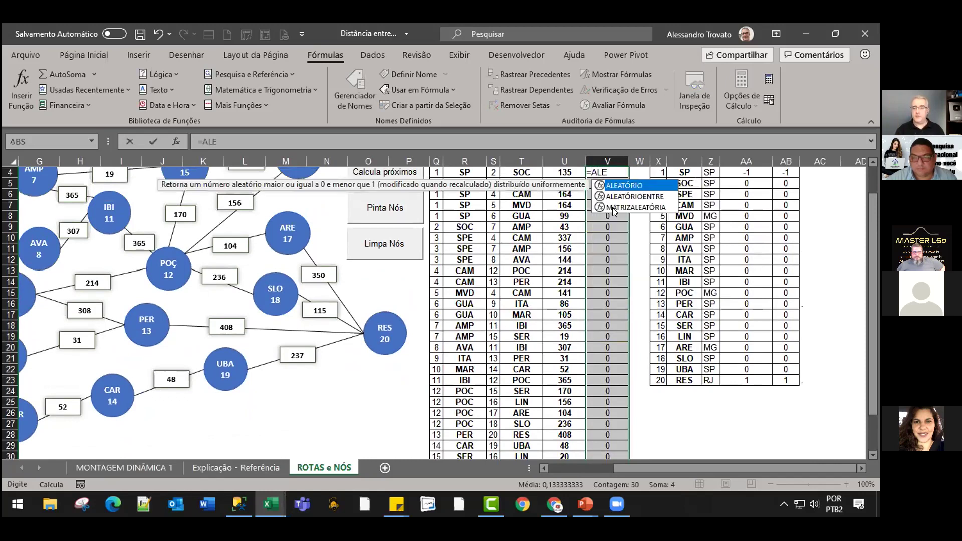
{"action": "key", "text": "Up"}
{"action": "key", "text": "Tab"}
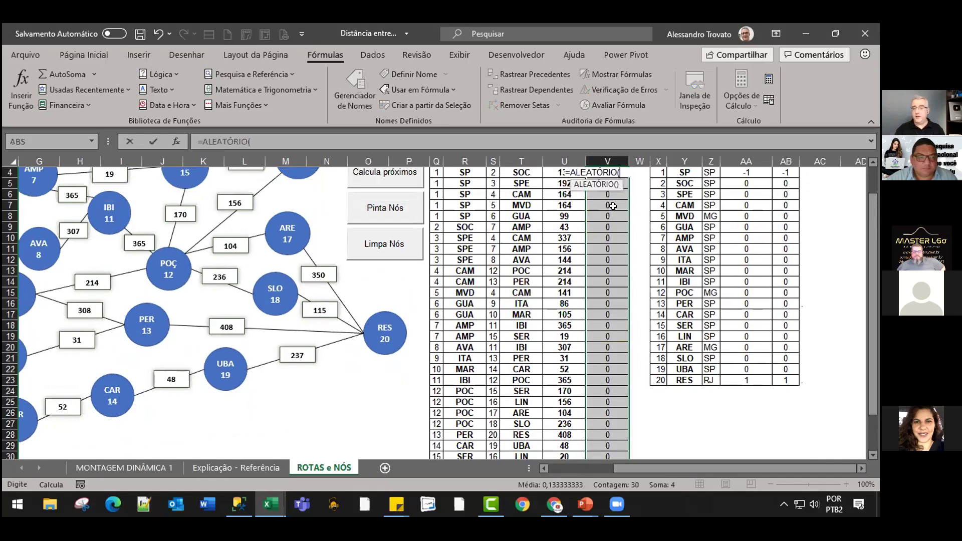
{"action": "type", "text": ")"}
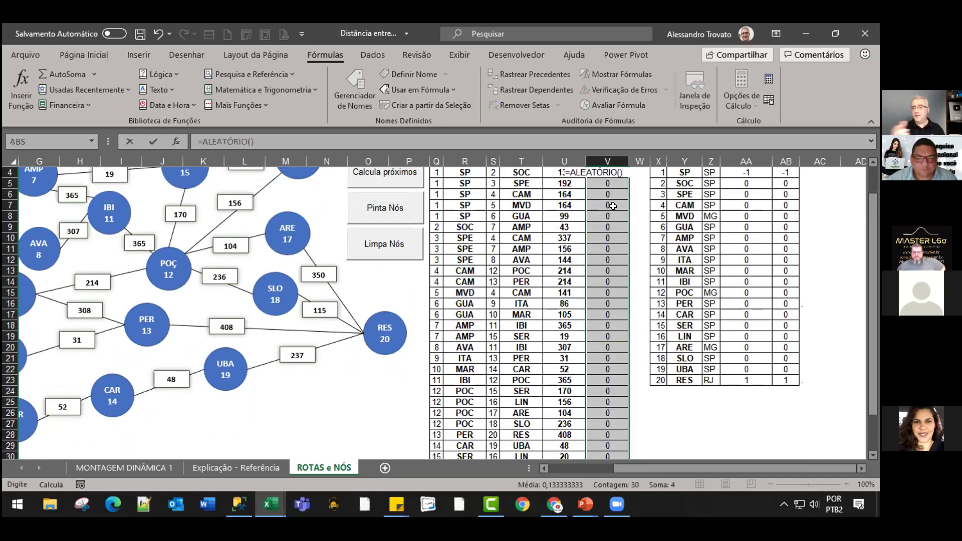
{"action": "key", "text": "ctrl+Return"}
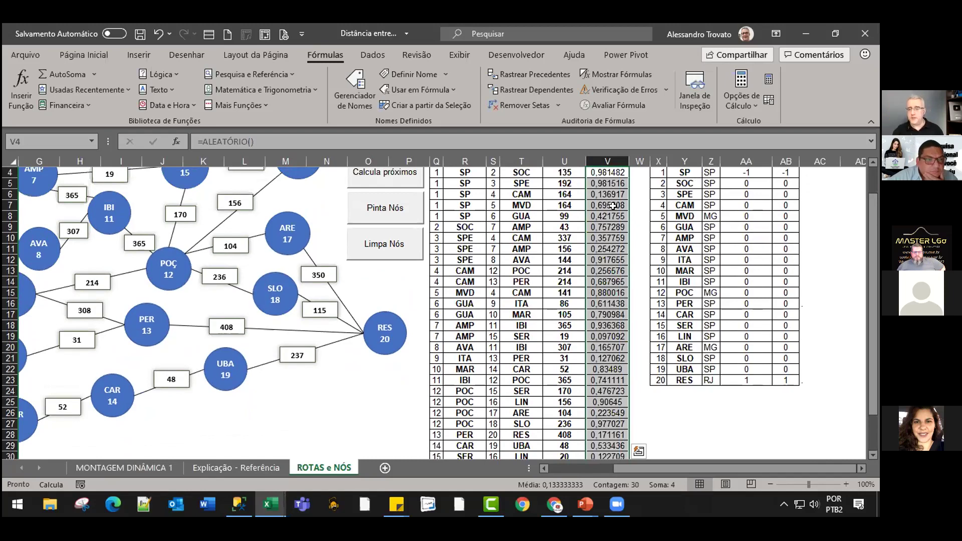
{"action": "key", "text": "ctrl+z"}
{"action": "scroll", "coordinate": [613, 206], "scroll_direction": "up", "scroll_amount": 1}
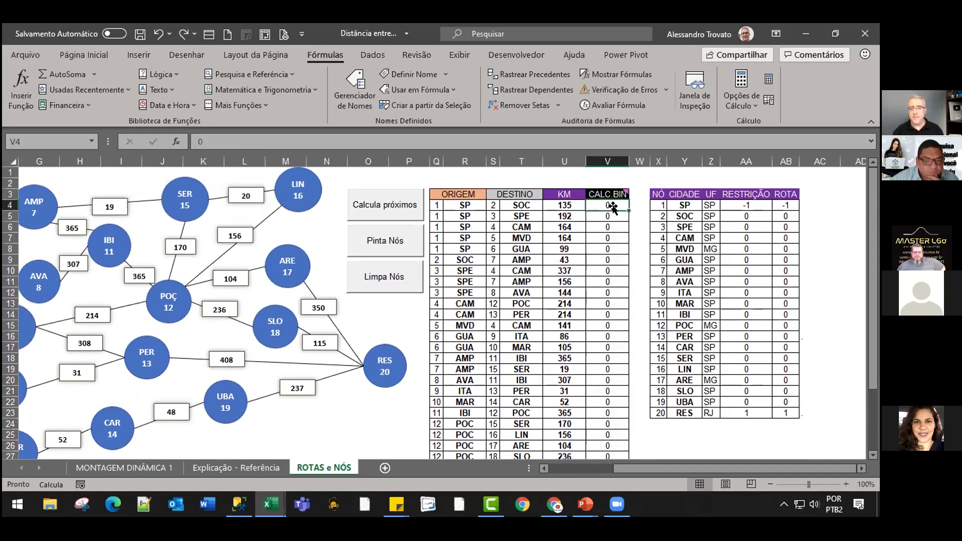
{"action": "left_click", "coordinate": [615, 218]}
{"action": "key", "text": "Right"}
{"action": "key", "text": "Right"}
{"action": "key", "text": "Right"}
{"action": "key", "text": "Right"}
{"action": "key", "text": "Right"}
{"action": "key", "text": "Left"}
{"action": "key", "text": "Left"}
{"action": "key", "text": "Left"}
{"action": "key", "text": "Left"}
{"action": "key", "text": "Left"}
{"action": "key", "text": "Left"}
{"action": "key", "text": "Up"}
{"action": "key", "text": "Left"}
{"action": "key", "text": "Left"}
{"action": "key", "text": "Right"}
{"action": "key", "text": "Down"}
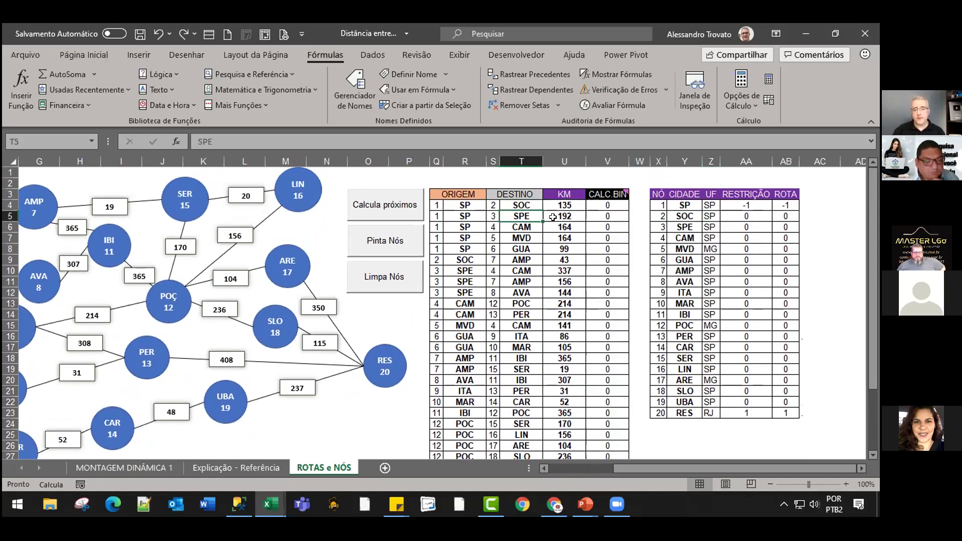
{"action": "key", "text": "Right"}
{"action": "key", "text": "Right"}
{"action": "key", "text": "Right"}
{"action": "key", "text": "Right"}
{"action": "key", "text": "Right"}
{"action": "key", "text": "Right"}
{"action": "key", "text": "Right"}
{"action": "key", "text": "Right"}
{"action": "key", "text": "Right"}
{"action": "key", "text": "Right"}
{"action": "key", "text": "Right"}
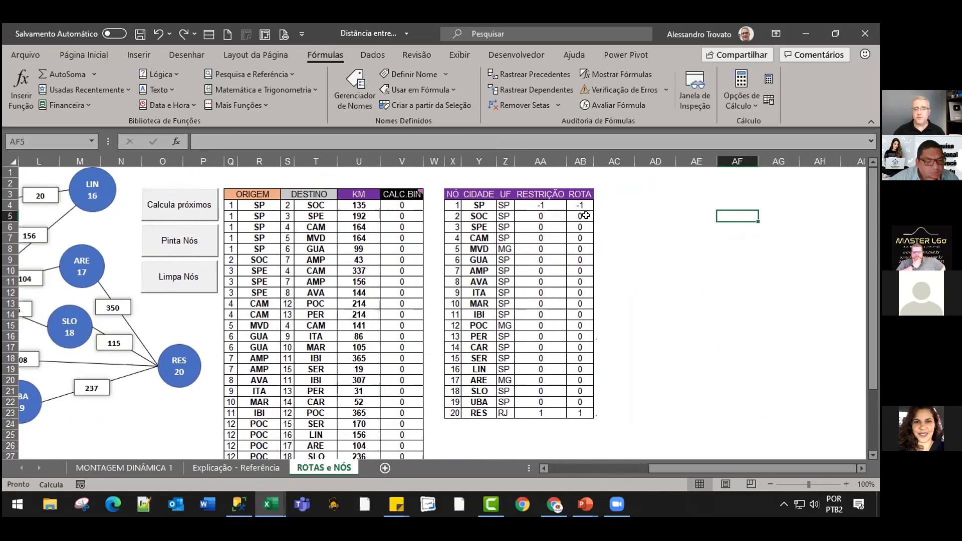
{"action": "left_click_drag", "start_coordinate": [474, 205], "coordinate": [480, 414]}
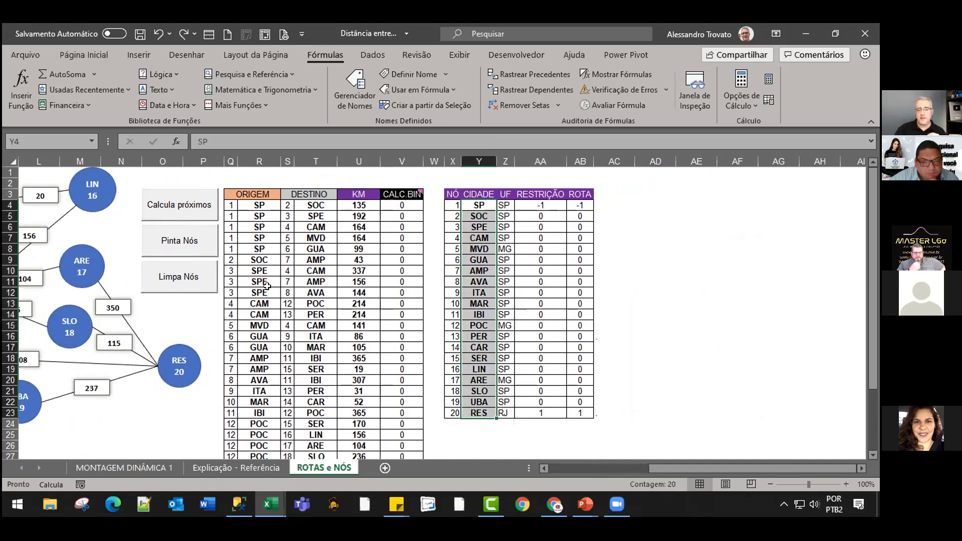
{"action": "left_click", "coordinate": [484, 205]}
{"action": "left_click", "coordinate": [482, 216]}
{"action": "left_click", "coordinate": [482, 226]}
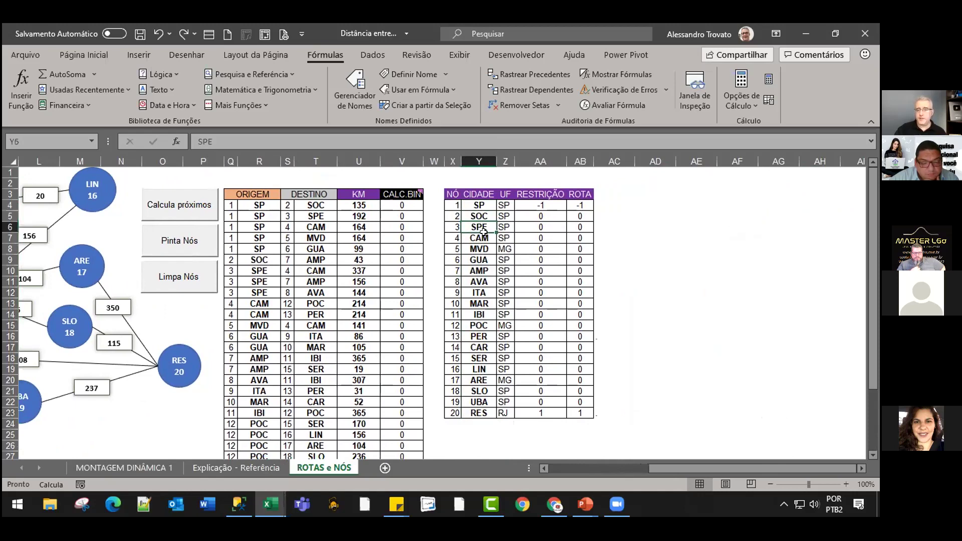
{"action": "left_click", "coordinate": [483, 238]}
{"action": "left_click", "coordinate": [482, 248]}
{"action": "left_click", "coordinate": [481, 258]}
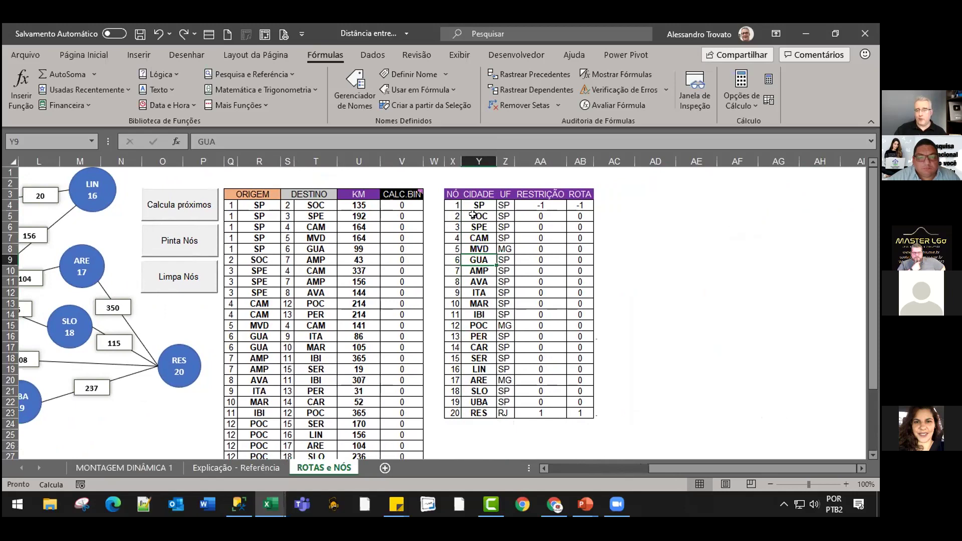
{"action": "left_click", "coordinate": [504, 250]}
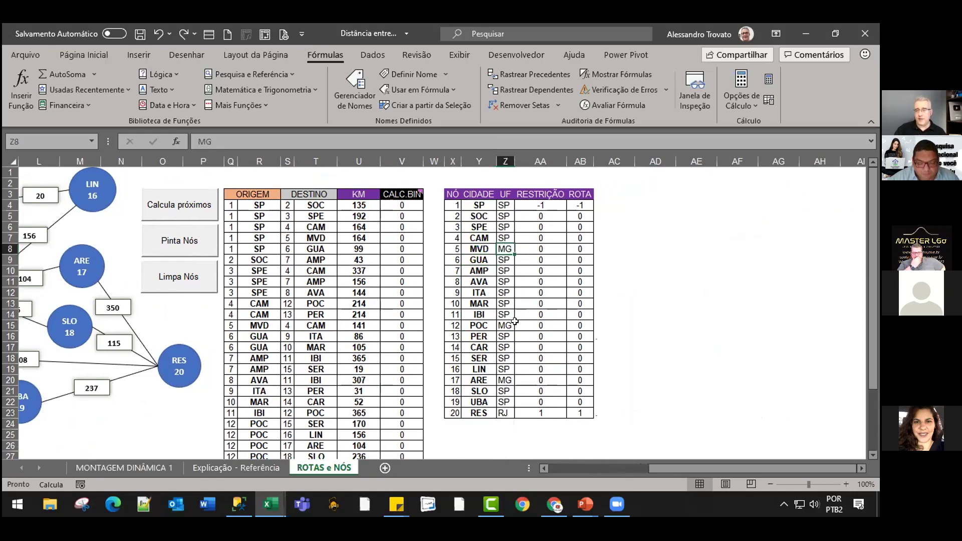
{"action": "left_click", "coordinate": [485, 412]}
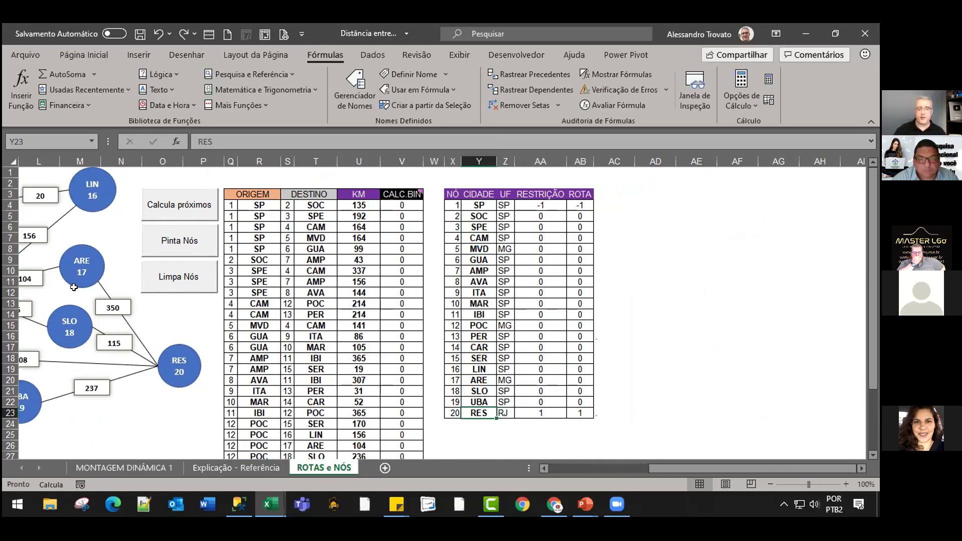
{"action": "left_click", "coordinate": [181, 349]}
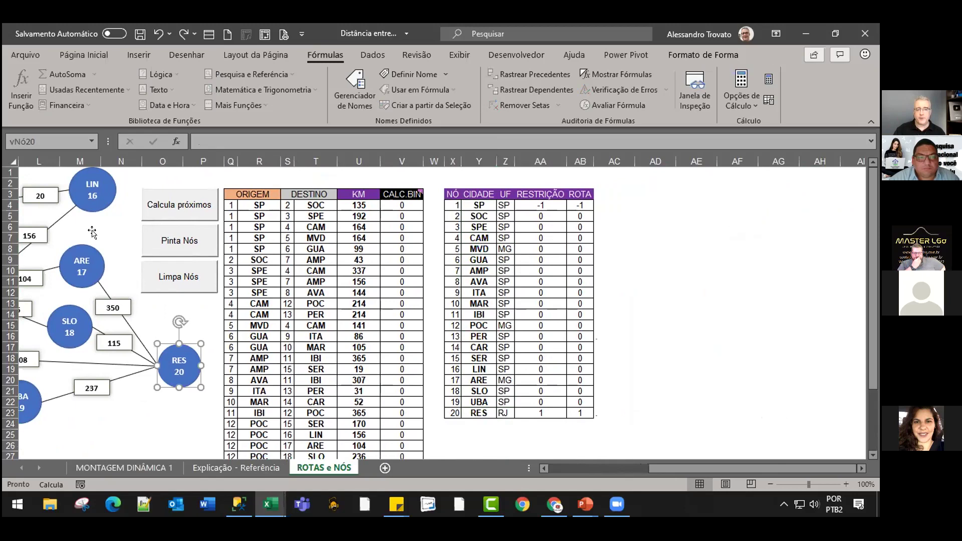
{"action": "key", "text": "Escape"}
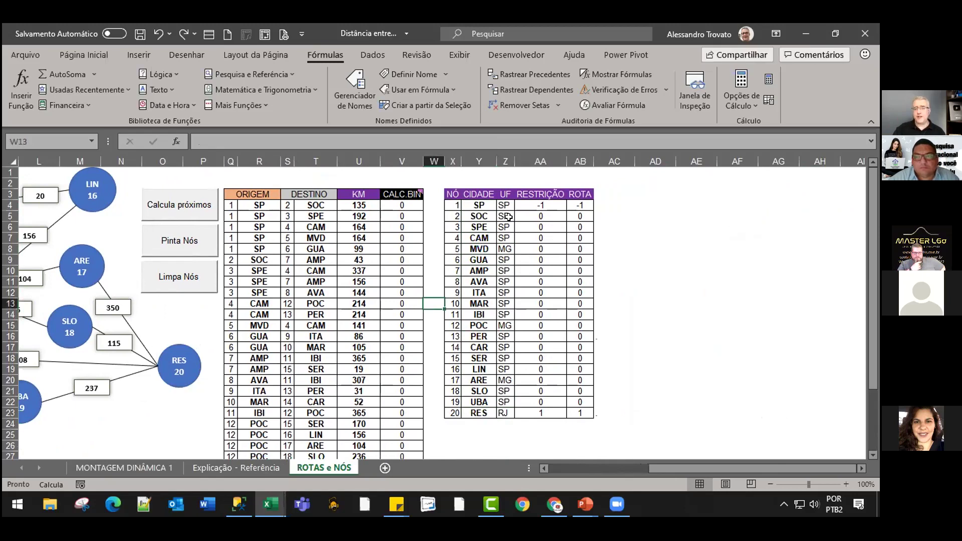
{"action": "left_click", "coordinate": [537, 206]}
{"action": "key", "text": "Right"}
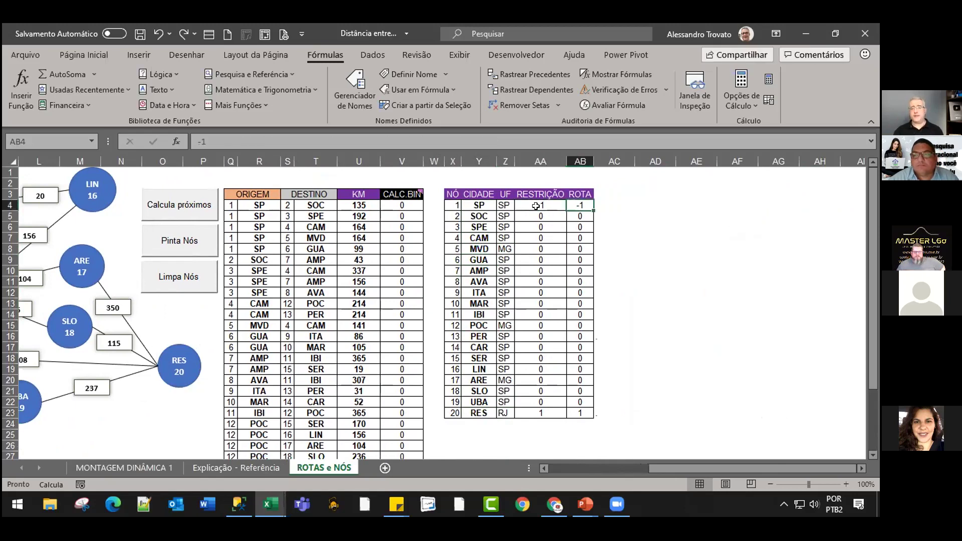
{"action": "key", "text": "ctrl+shift+Down"}
{"action": "left_click", "coordinate": [580, 205]}
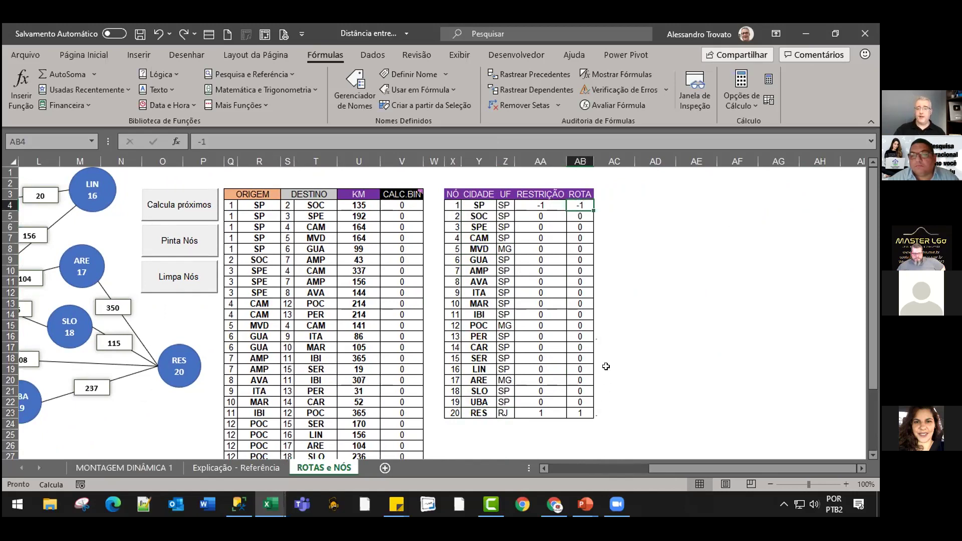
Re-enter the ROTA values, leaving SP at -1 and MVD back at 0.
{"action": "key", "text": "ctrl+Down"}
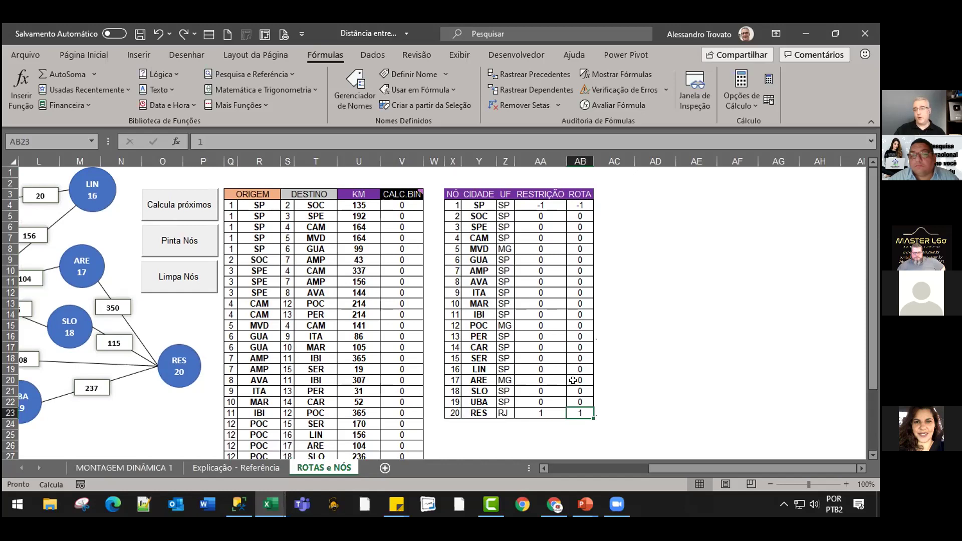
{"action": "left_click", "coordinate": [573, 201]}
{"action": "type", "text": "0"}
{"action": "key", "text": "Return"}
{"action": "key", "text": "Down"}
{"action": "key", "text": "Down"}
{"action": "key", "text": "Down"}
{"action": "type", "text": "-1"}
{"action": "key", "text": "ctrl+Return"}
{"action": "key", "text": "Return"}
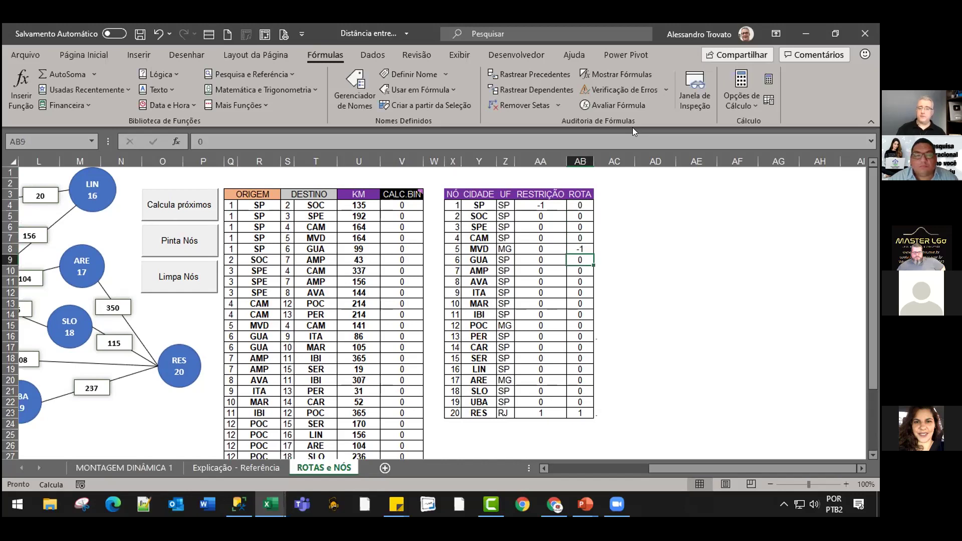
{"action": "key", "text": "Up"}
{"action": "type", "text": "0"}
{"action": "key", "text": "Up"}
{"action": "key", "text": "Up"}
{"action": "key", "text": "Up"}
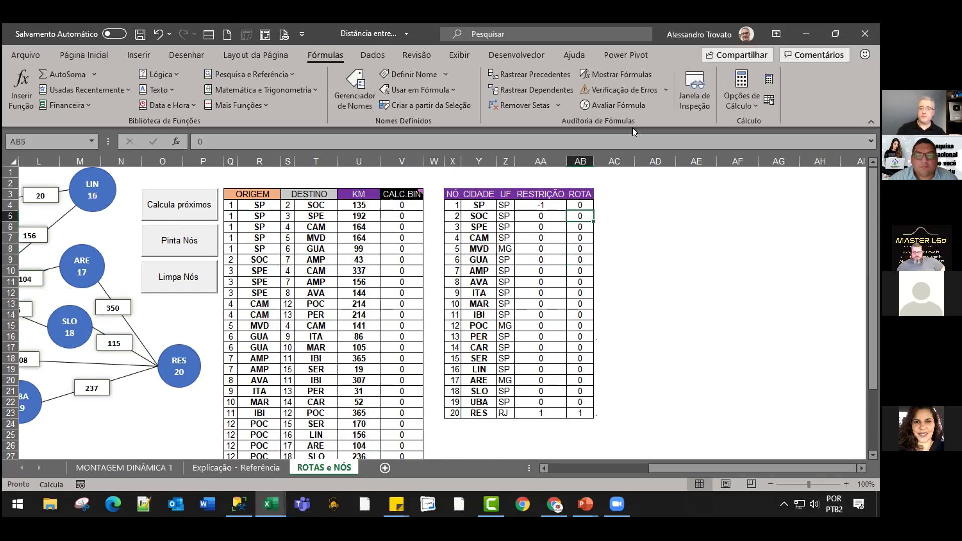
{"action": "key", "text": "Up"}
{"action": "type", "text": "-1"}
{"action": "key", "text": "Return"}
Set RES's ROTA to 0 and PER's to 1, making PER the destination.
{"action": "key", "text": "ctrl+Down"}
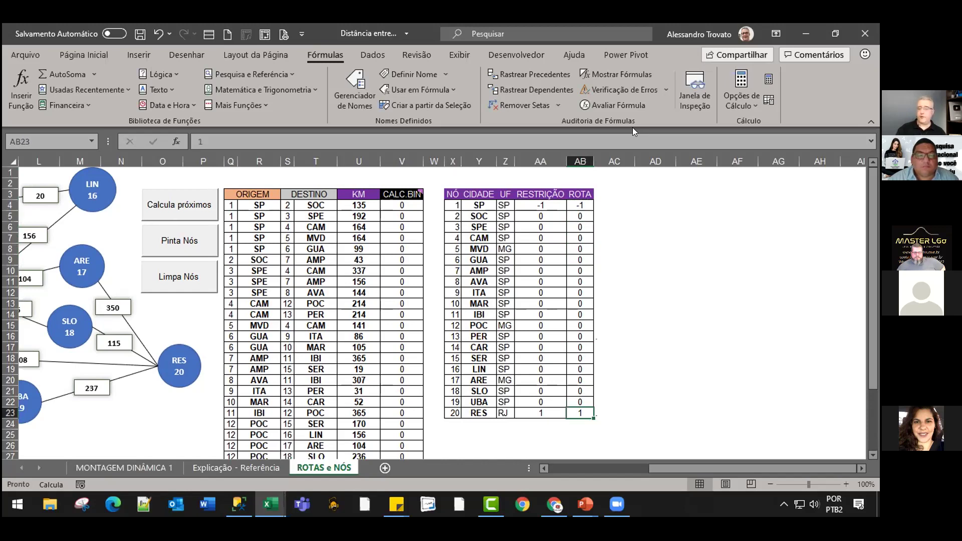
{"action": "type", "text": "0"}
{"action": "key", "text": "Up"}
{"action": "key", "text": "Up"}
{"action": "key", "text": "Up"}
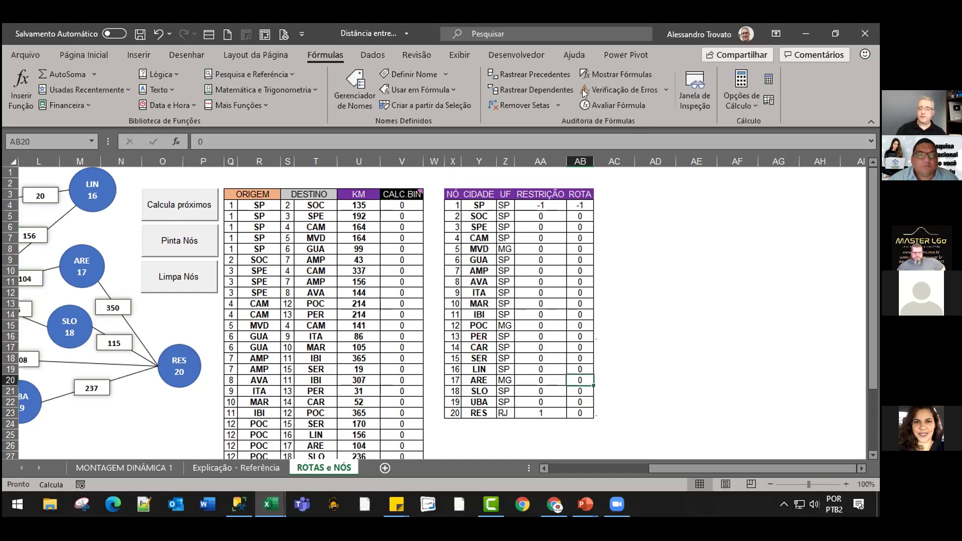
{"action": "left_click", "coordinate": [572, 333]}
{"action": "type", "text": "1"}
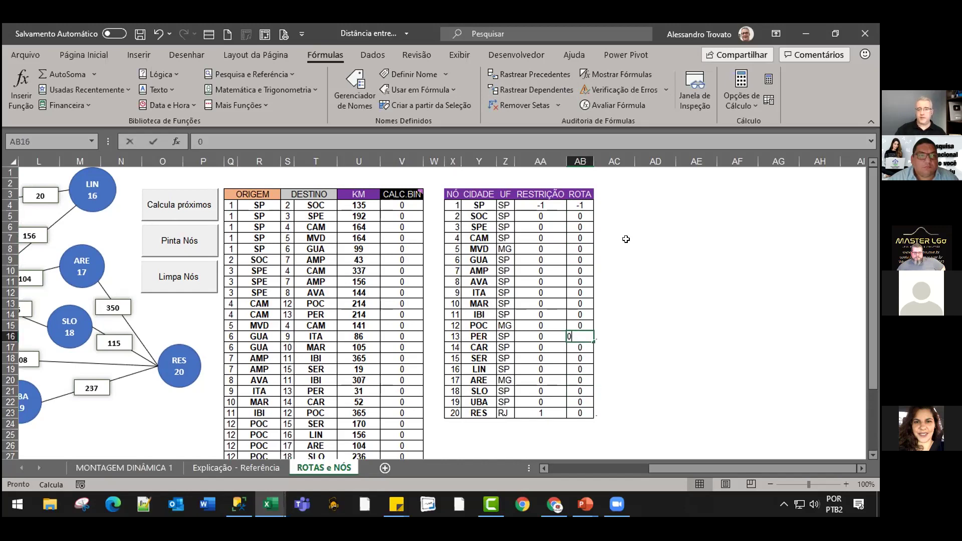
{"action": "key", "text": "Return"}
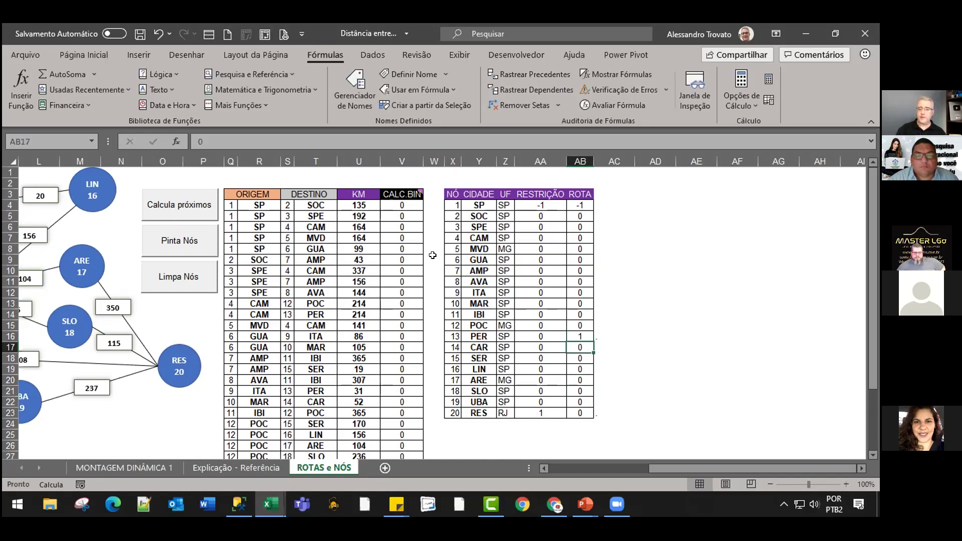
{"action": "left_click", "coordinate": [540, 281]}
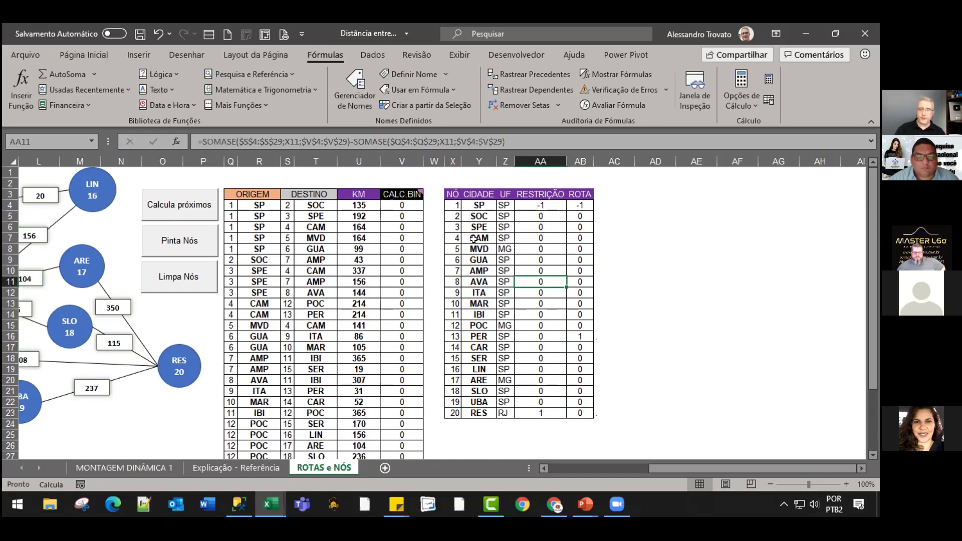
Undo the PER change to restore RES as destination, then inspect SP's SOMASE restriction formula.
{"action": "key", "text": "ctrl+z"}
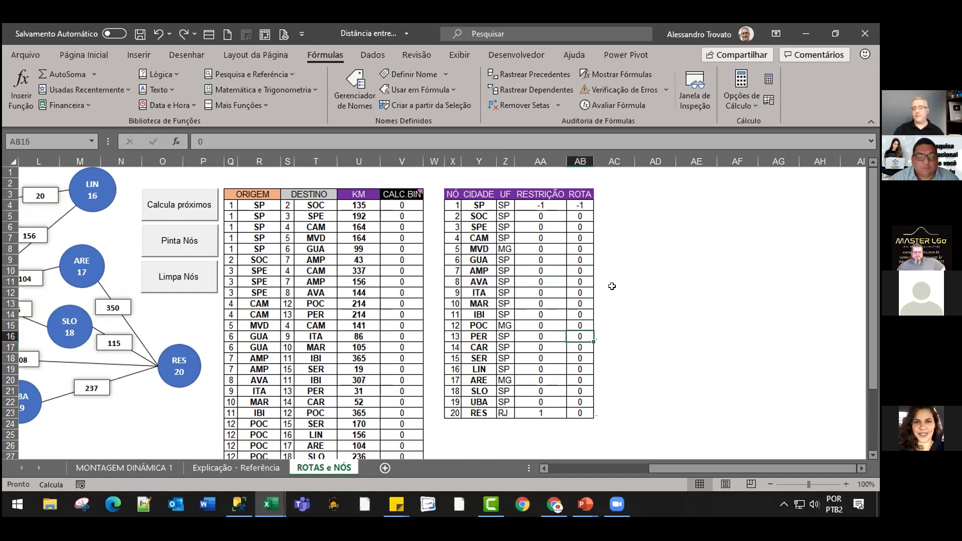
{"action": "key", "text": "ctrl+z"}
{"action": "key", "text": "ctrl+z"}
{"action": "key", "text": "ctrl+z"}
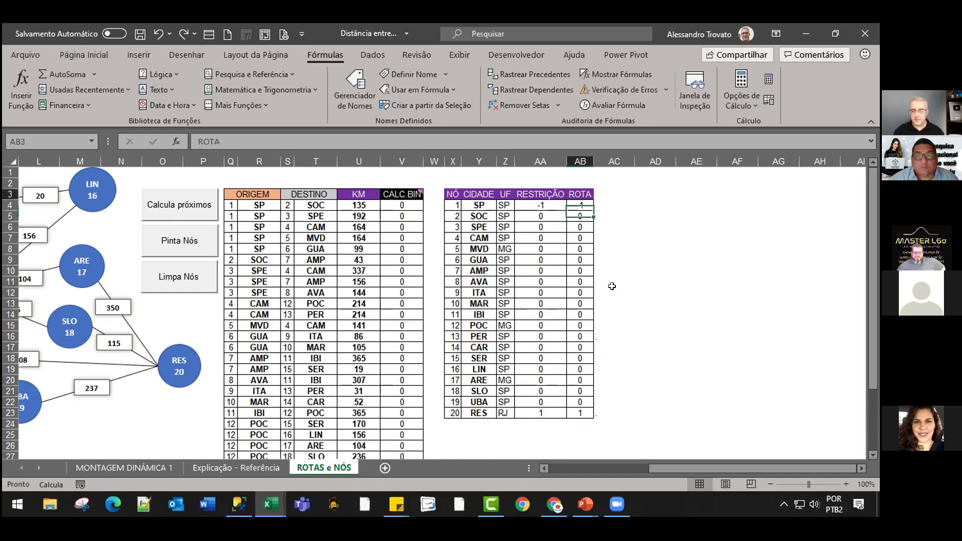
{"action": "key", "text": "Left"}
{"action": "key", "text": "Down"}
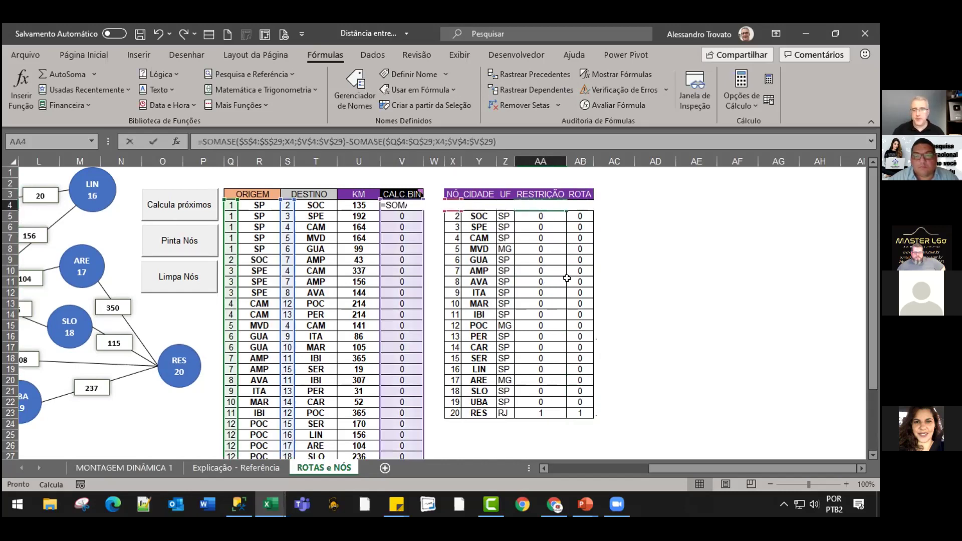
{"action": "key", "text": "F2"}
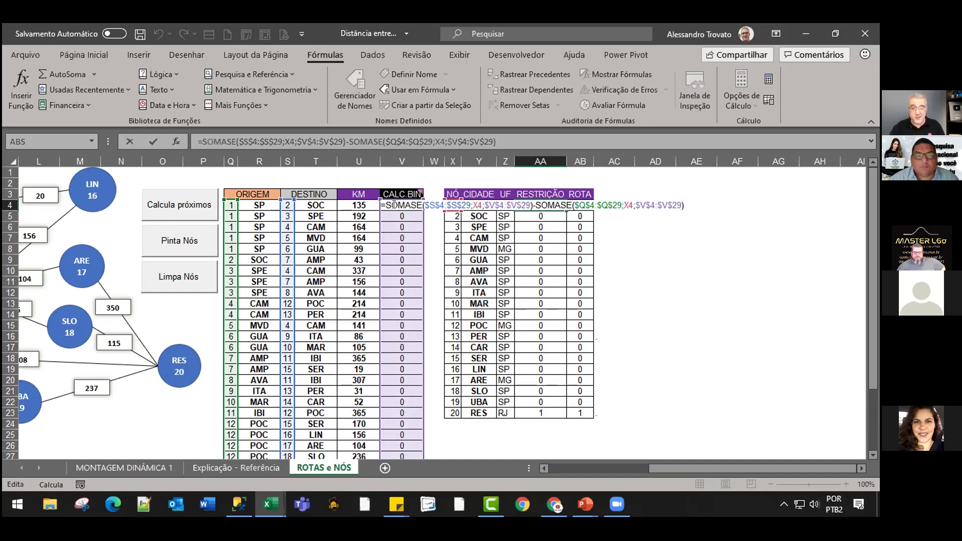
{"action": "left_click_drag", "start_coordinate": [425, 205], "coordinate": [541, 196]}
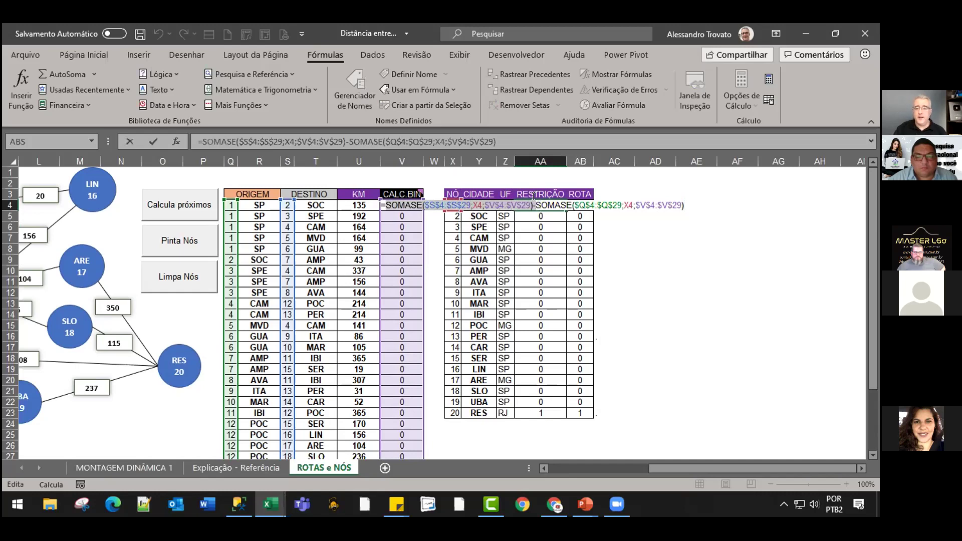
{"action": "key", "text": "Escape"}
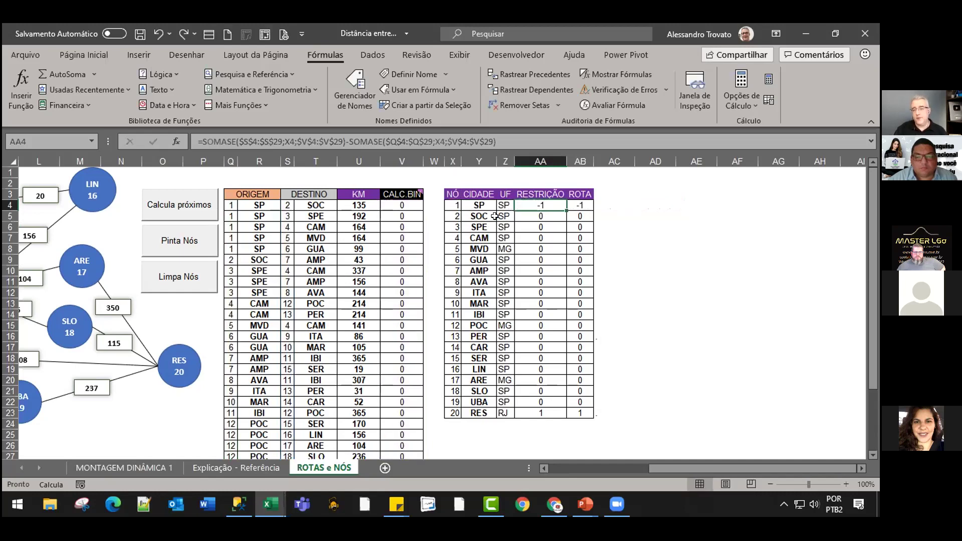
{"action": "scroll", "coordinate": [508, 216], "scroll_direction": "up", "scroll_amount": 1, "text": "ctrl"}
Zoom to 160% and reopen SP's RESTRIÇÃO formula in AA4 for editing.
{"action": "scroll", "coordinate": [509, 216], "scroll_direction": "up", "scroll_amount": 1, "text": "ctrl"}
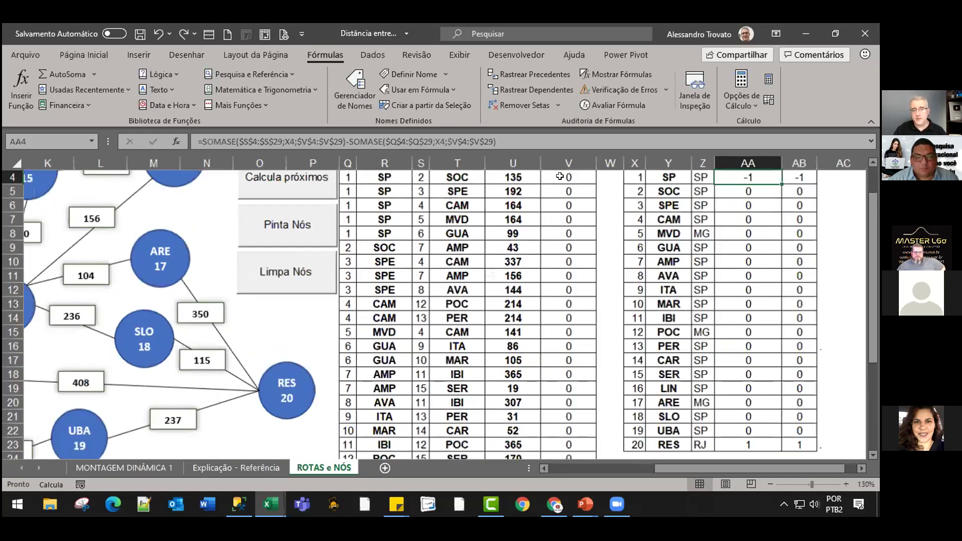
{"action": "scroll", "coordinate": [560, 177], "scroll_direction": "up", "scroll_amount": 1, "text": "ctrl"}
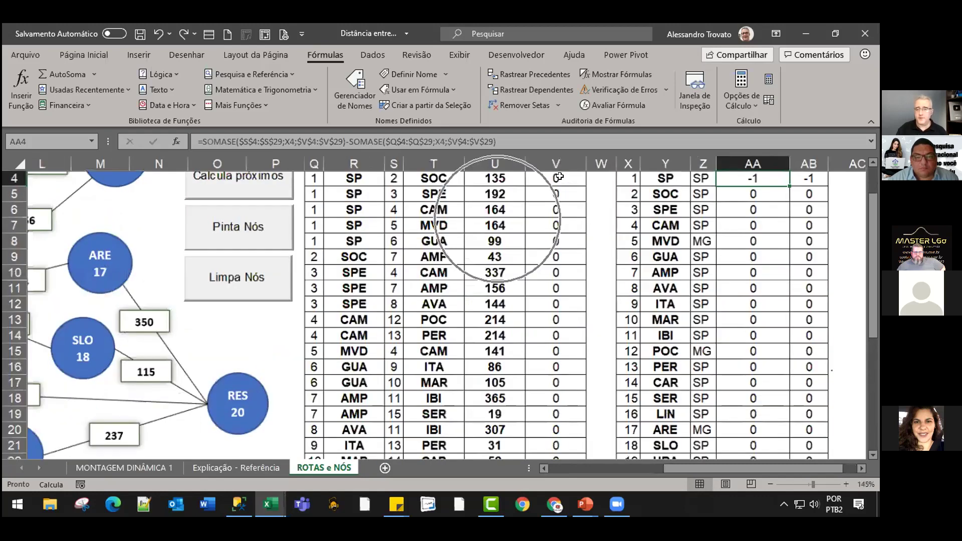
{"action": "key", "text": "Right"}
{"action": "key", "text": "Right"}
{"action": "key", "text": "Down"}
{"action": "key", "text": "Down"}
{"action": "scroll", "coordinate": [559, 176], "scroll_direction": "up", "scroll_amount": 1, "text": "ctrl"}
{"action": "key", "text": "Right"}
{"action": "key", "text": "Right"}
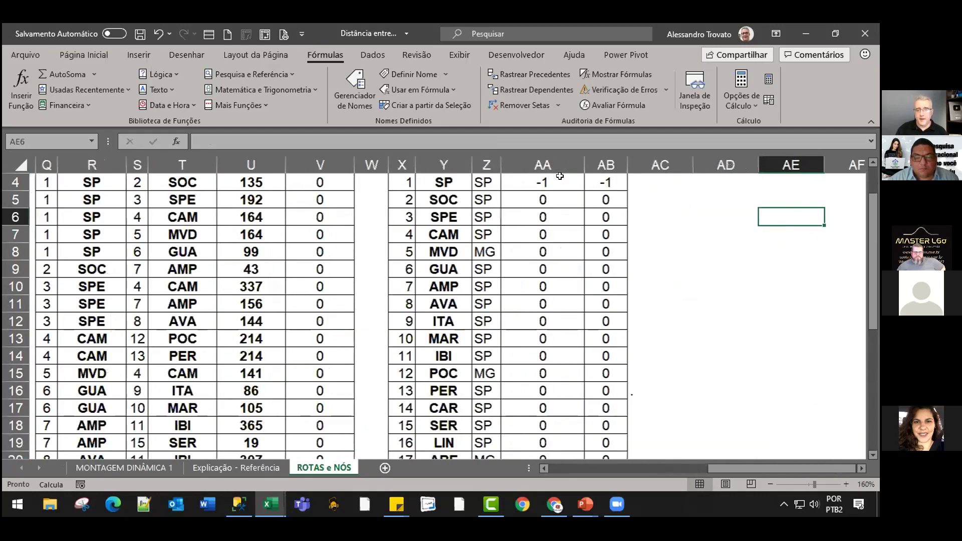
{"action": "key", "text": "Right"}
{"action": "key", "text": "Left"}
{"action": "key", "text": "Left"}
{"action": "key", "text": "Left"}
{"action": "key", "text": "Up"}
{"action": "key", "text": "Up"}
{"action": "key", "text": "Up"}
{"action": "key", "text": "Up"}
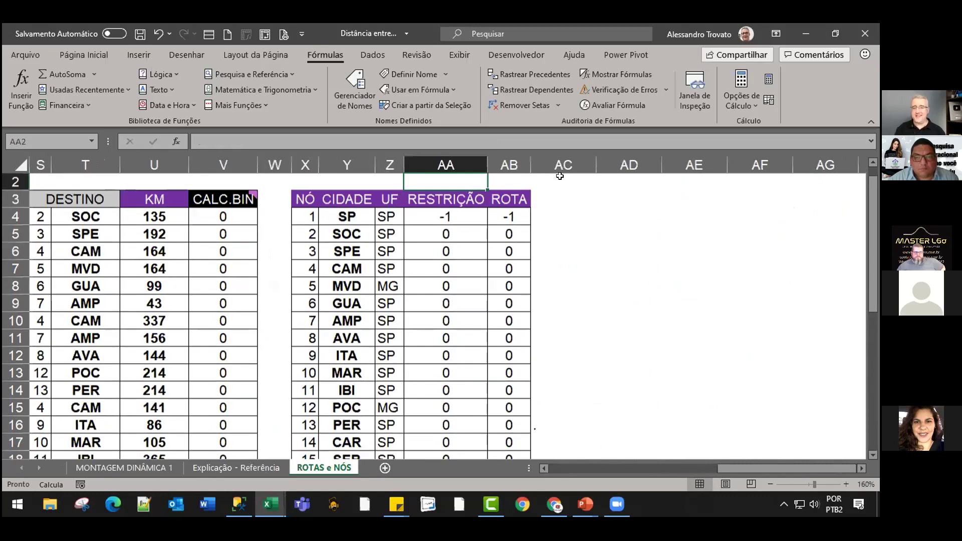
{"action": "key", "text": "Down"}
{"action": "key", "text": "Down"}
{"action": "key", "text": "F2"}
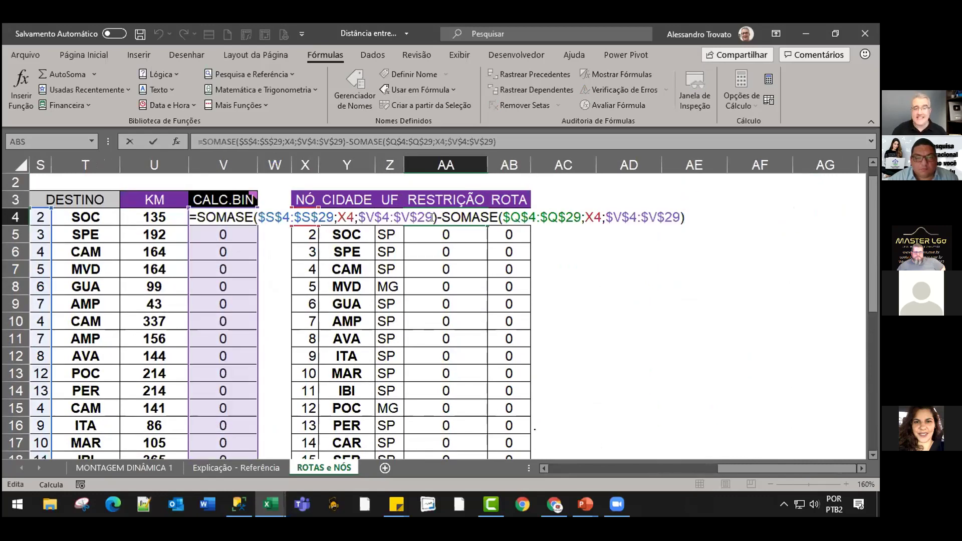
Add line breaks before the second SOMASE in AA4's RESTRIÇÃO formula and expand the formula bar.
{"action": "left_click", "coordinate": [434, 217]}
{"action": "key", "text": "alt+Return"}
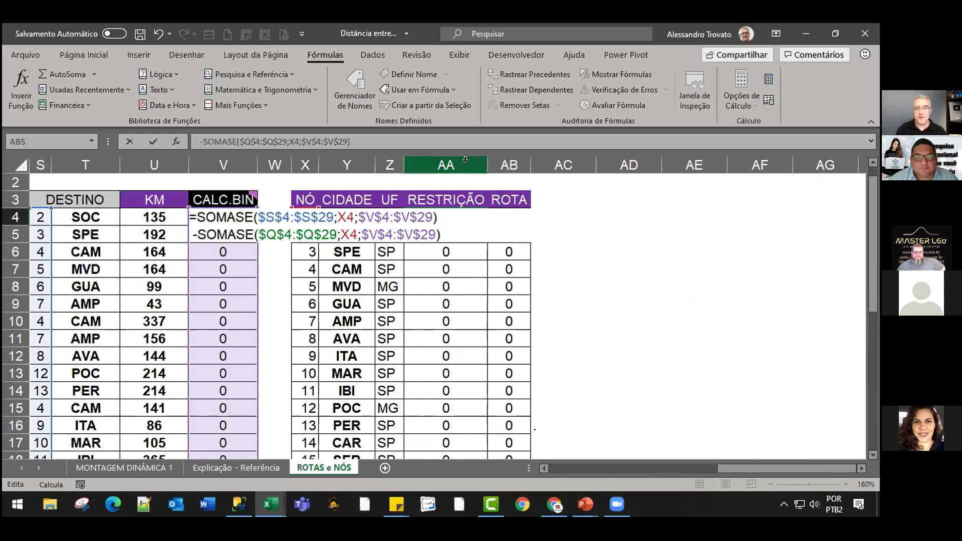
{"action": "key", "text": "Right"}
{"action": "key", "text": "alt+Return"}
{"action": "key", "text": "BackSpace"}
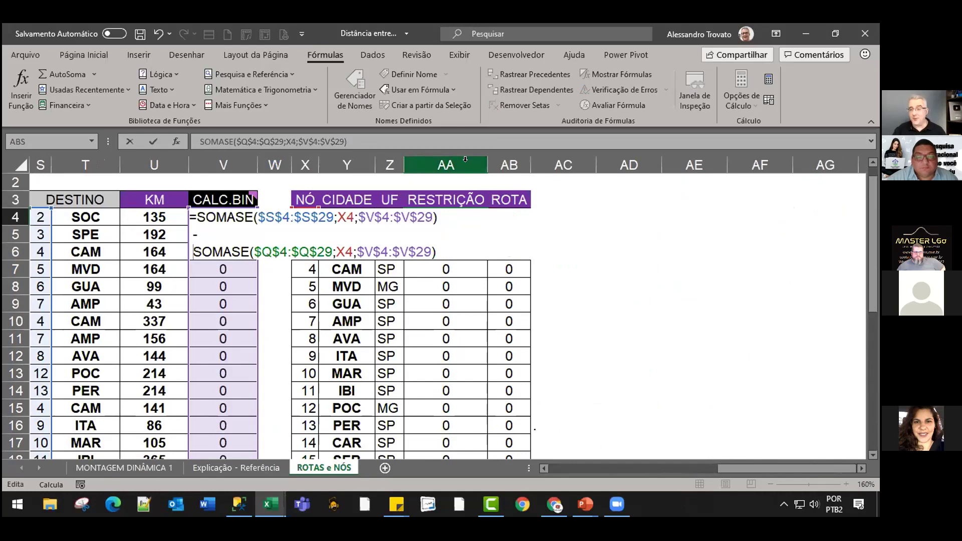
{"action": "left_click", "coordinate": [202, 223]}
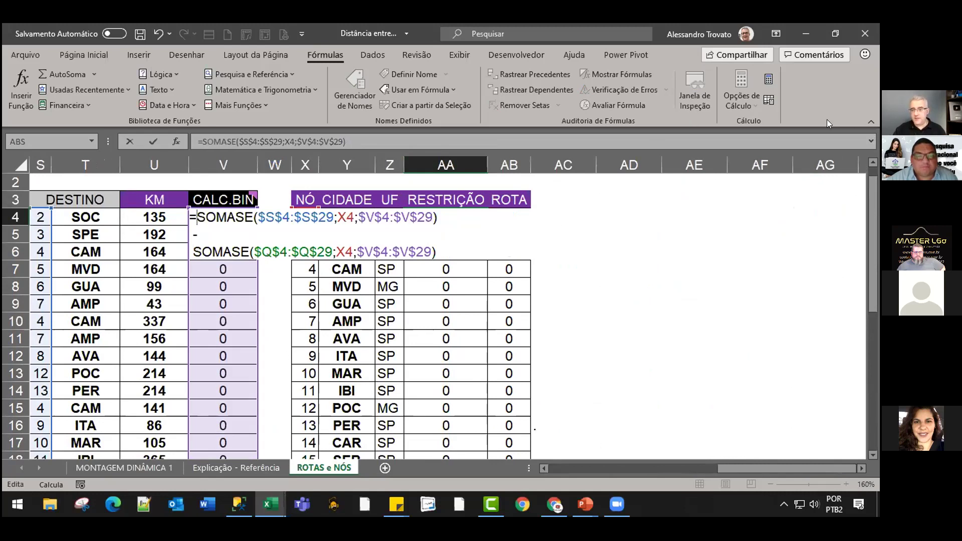
{"action": "left_click", "coordinate": [871, 141]}
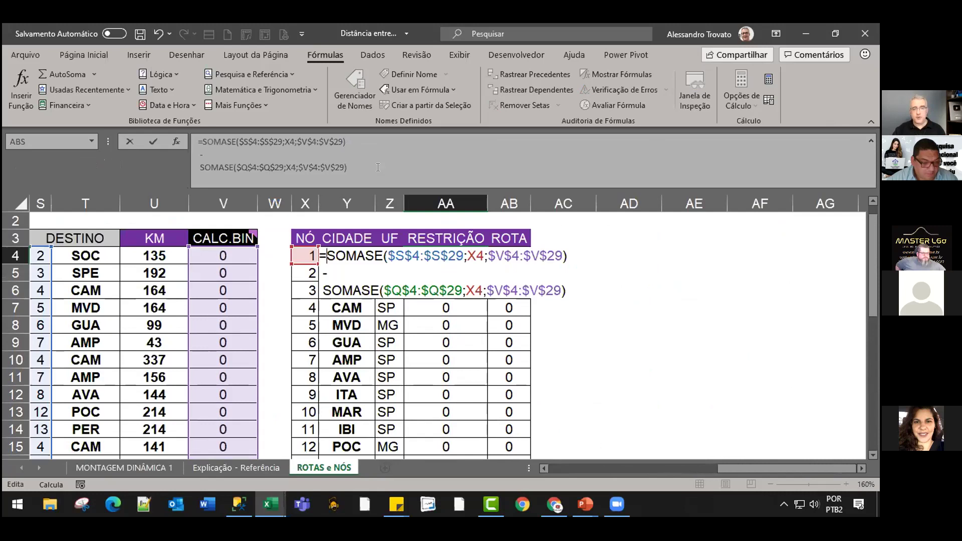
{"action": "left_click", "coordinate": [218, 142]}
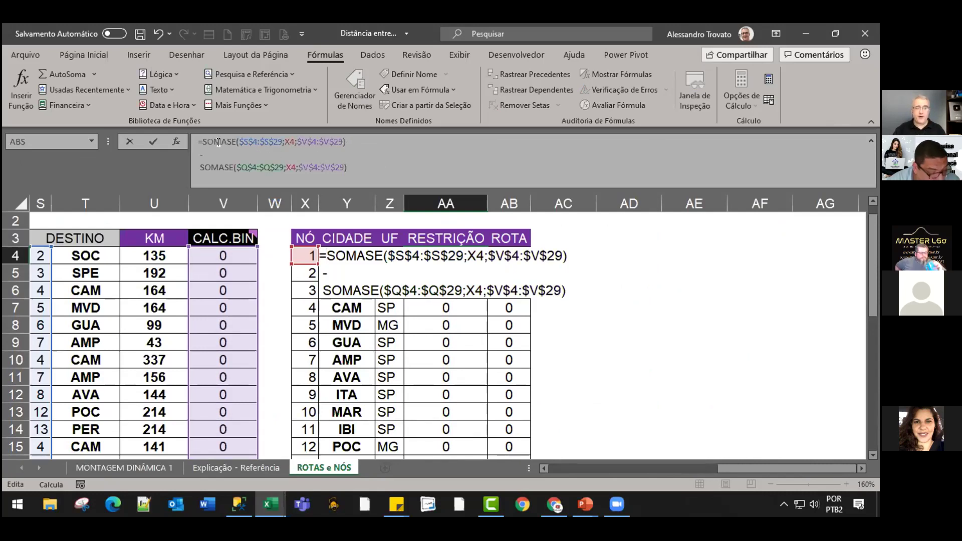
{"action": "key", "text": "ctrl+Return"}
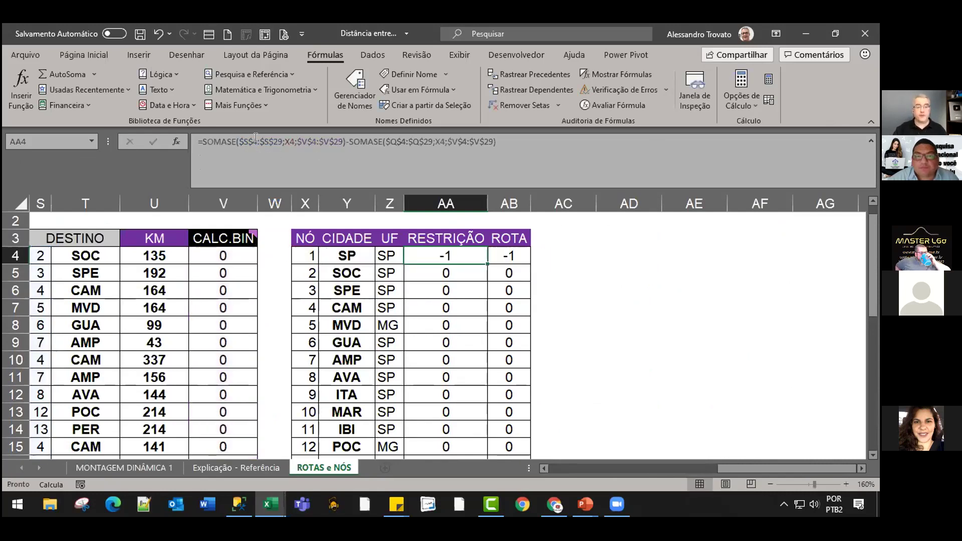
Lay the SP restriction formula on three lines: first SOMASE, minus sign, second SOMASE.
{"action": "left_click", "coordinate": [361, 158]}
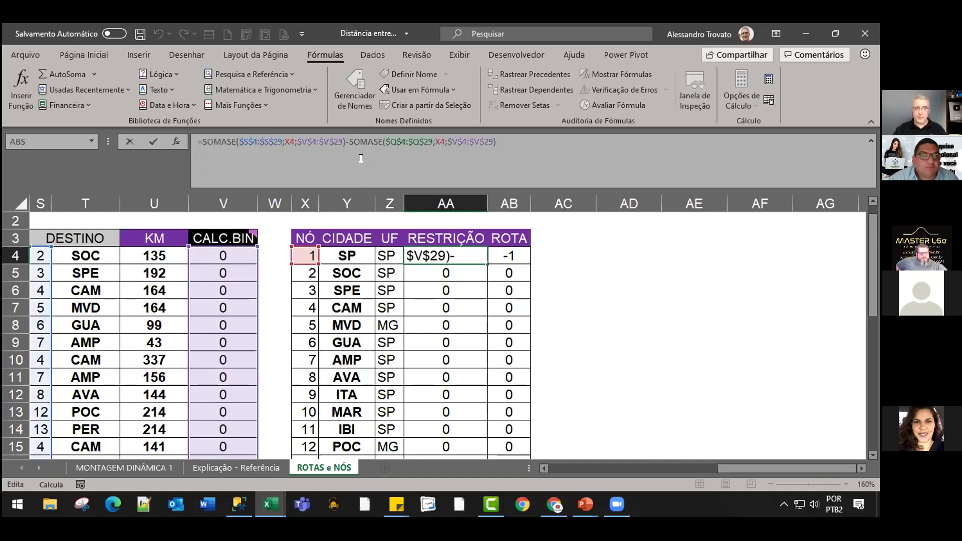
{"action": "key", "text": "alt+Return"}
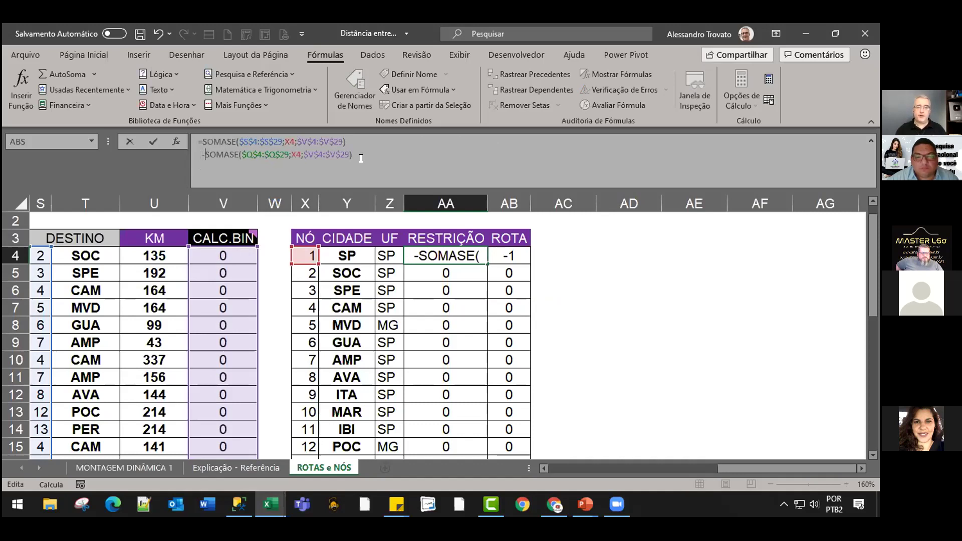
{"action": "key", "text": "alt+Return"}
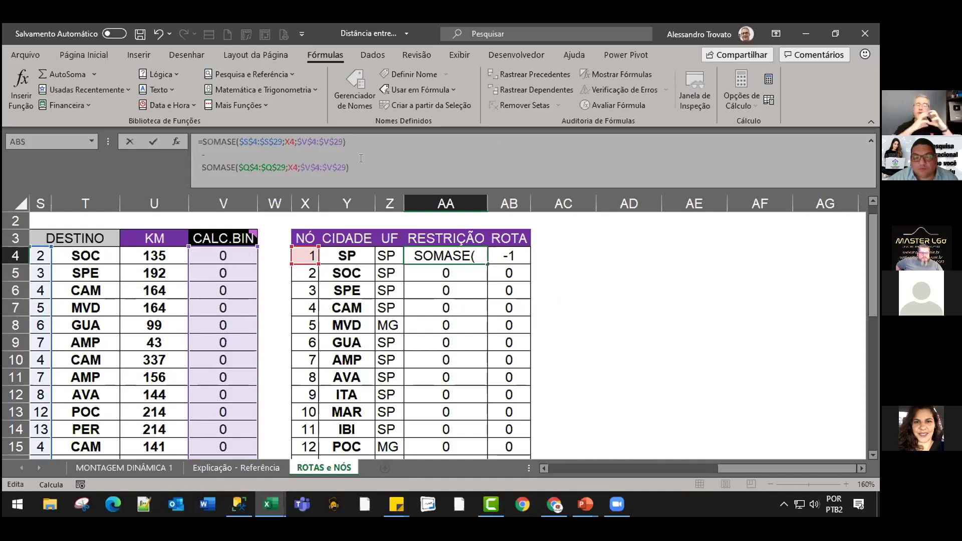
{"action": "key", "text": "ctrl+Return"}
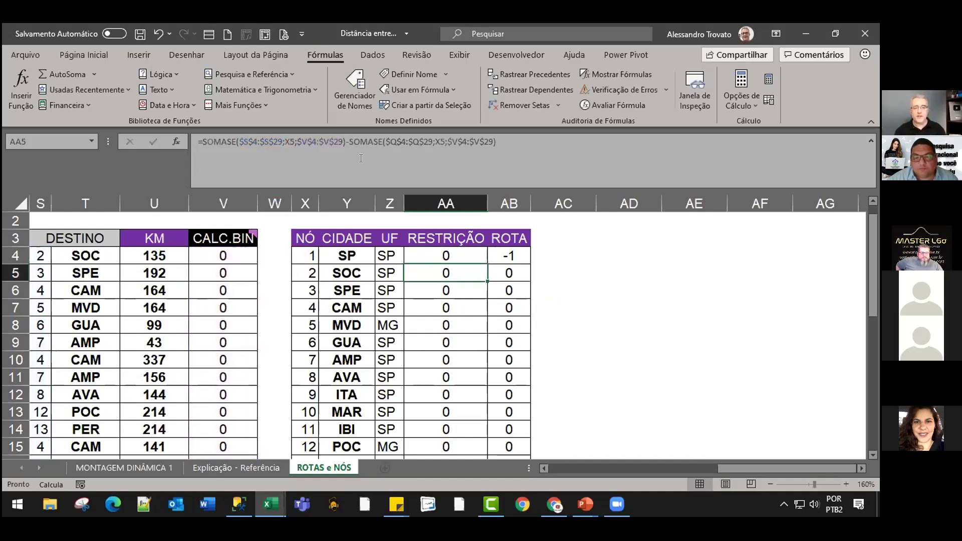
Inspect the first SOMASE's X4 criteria and $V$ sum range references, then confirm the formula.
{"action": "left_click", "coordinate": [383, 161]}
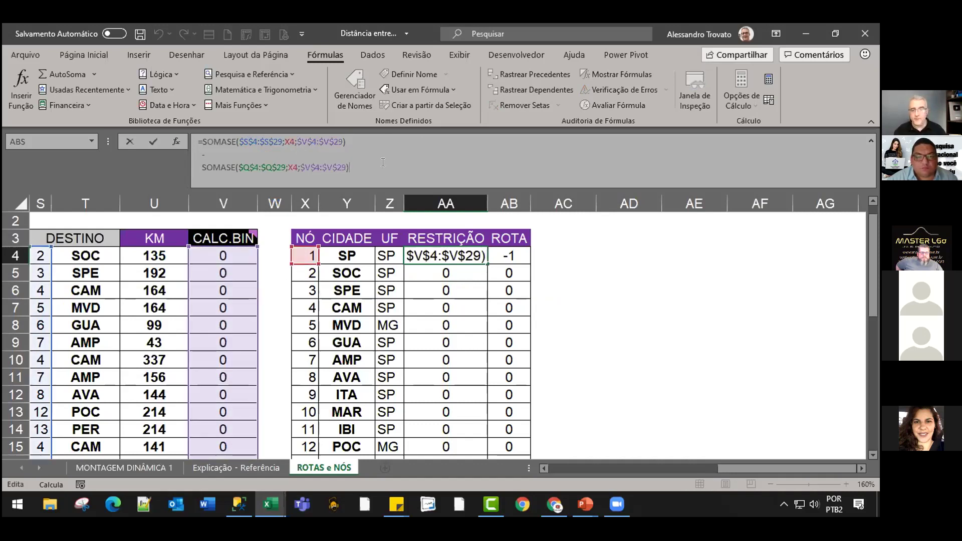
{"action": "key", "text": "Up"}
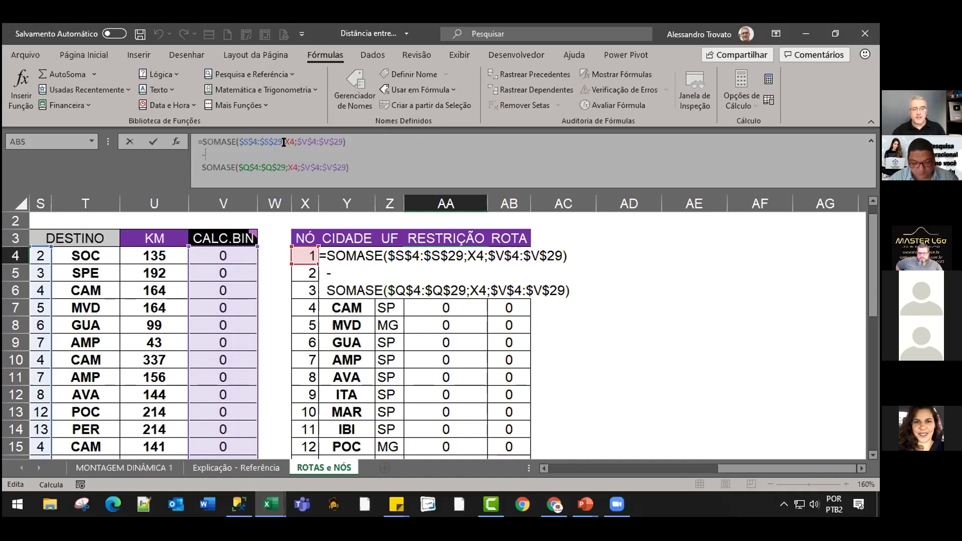
{"action": "left_click_drag", "start_coordinate": [347, 142], "coordinate": [231, 142]}
{"action": "left_click", "coordinate": [276, 142]}
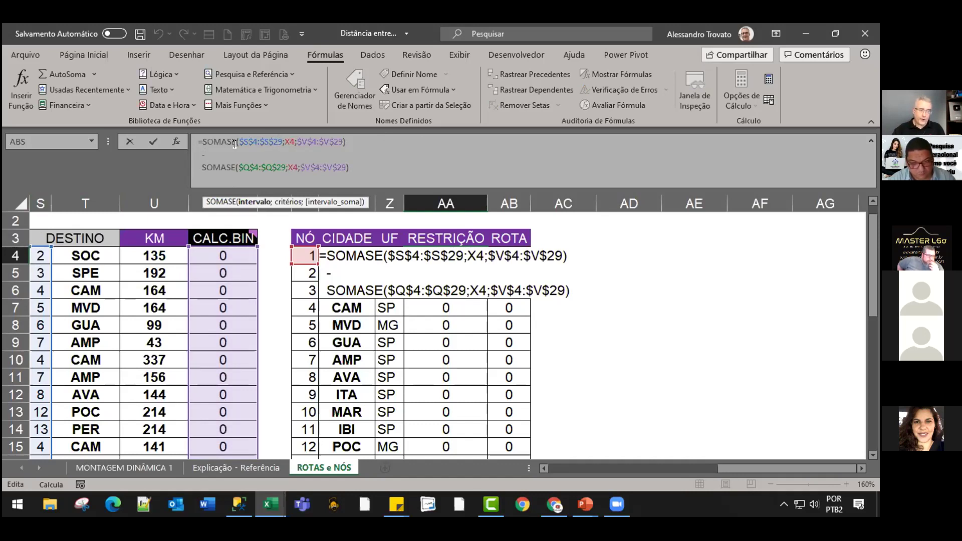
{"action": "left_click", "coordinate": [289, 142]}
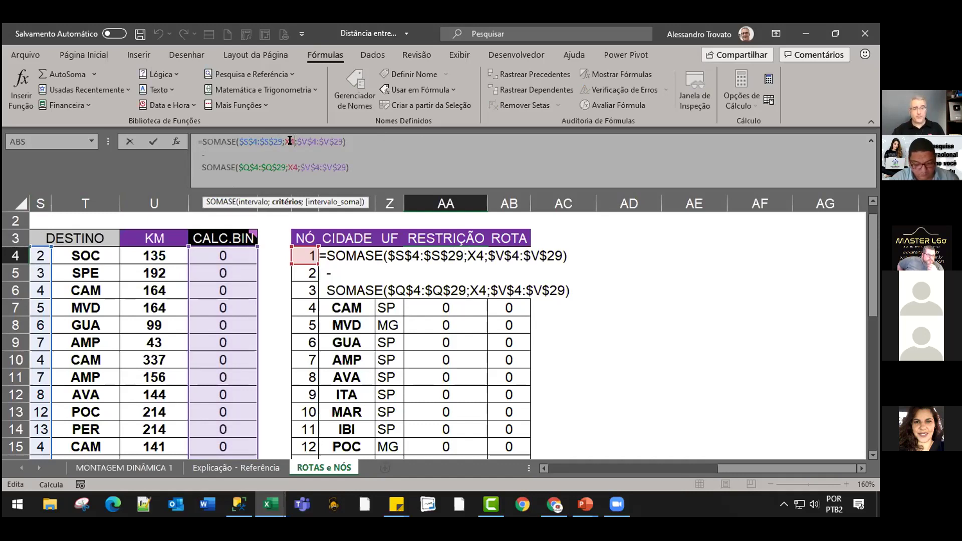
{"action": "double_click", "coordinate": [287, 141]}
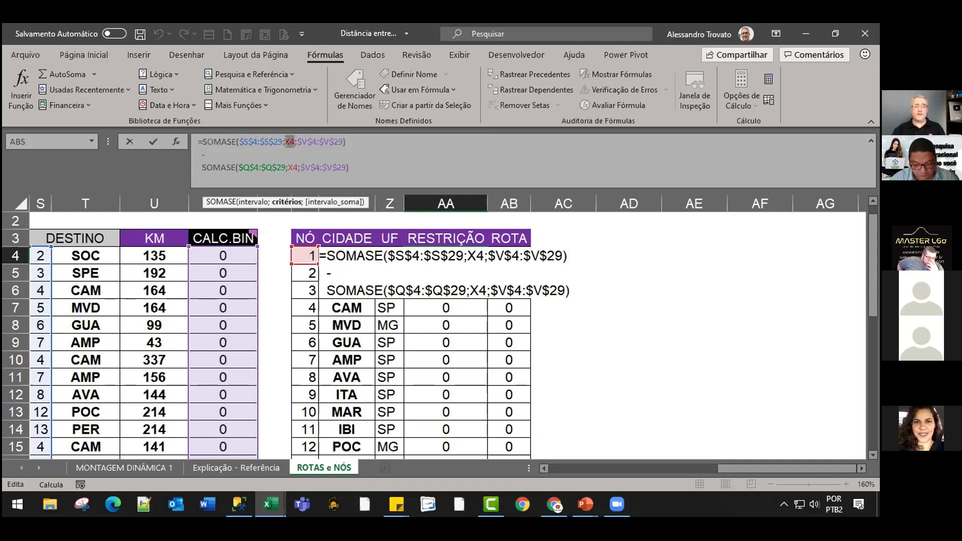
{"action": "left_click", "coordinate": [308, 142]}
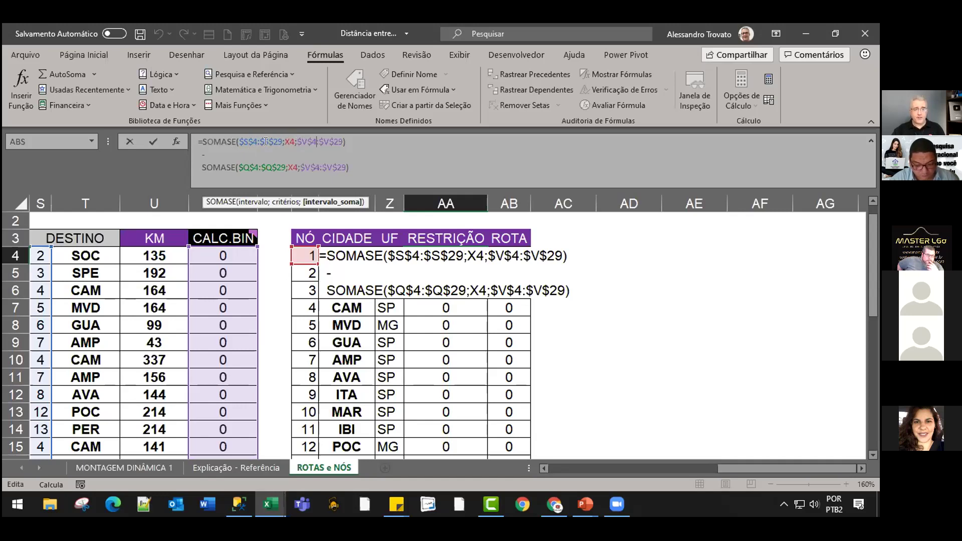
{"action": "double_click", "coordinate": [288, 141]}
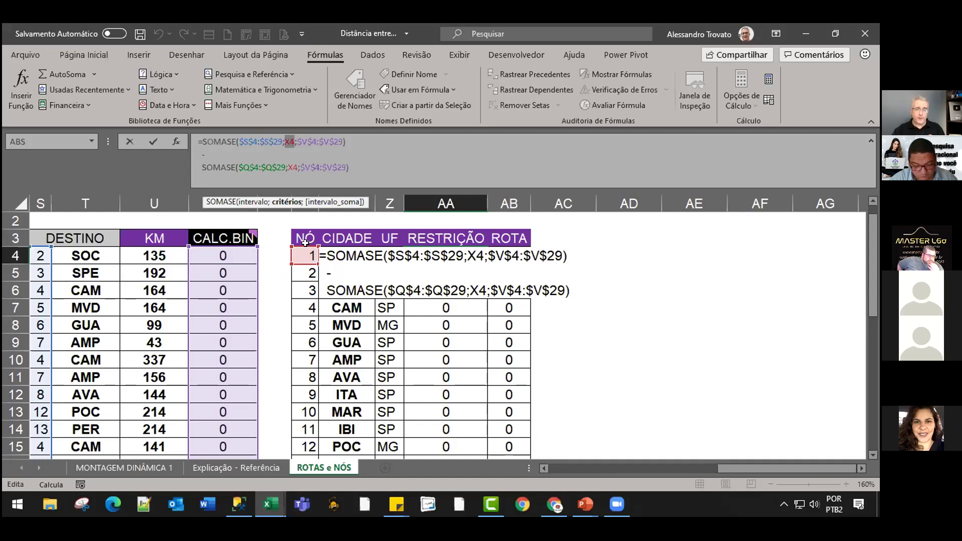
{"action": "left_click_drag", "start_coordinate": [298, 142], "coordinate": [309, 142]}
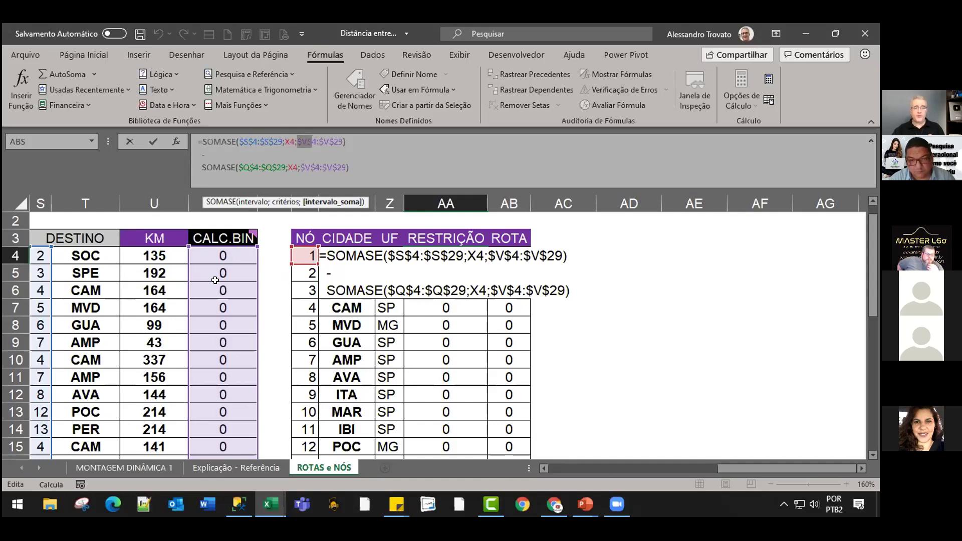
{"action": "key", "text": "Return"}
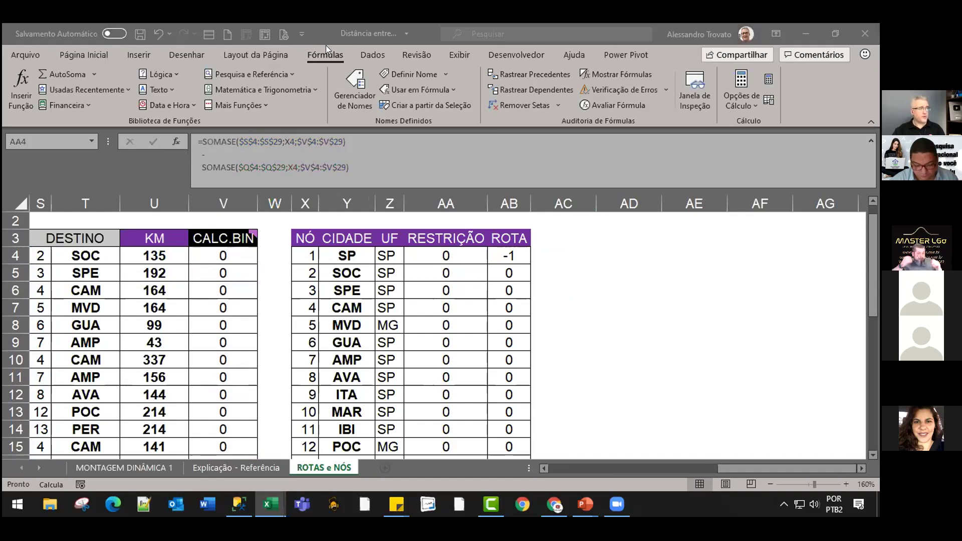
Review the Solver setup from the Dados tab and close it unchanged.
{"action": "left_click", "coordinate": [377, 53]}
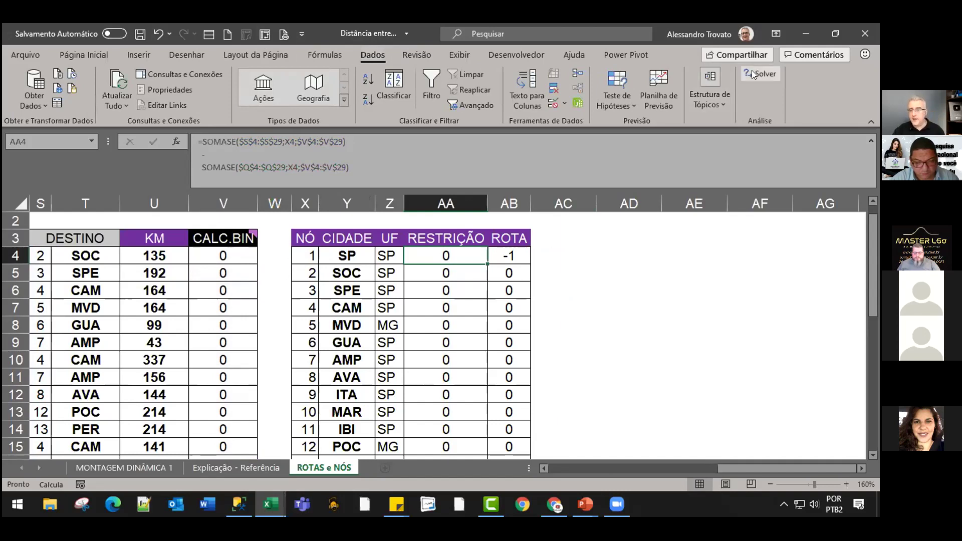
{"action": "left_click", "coordinate": [754, 74]}
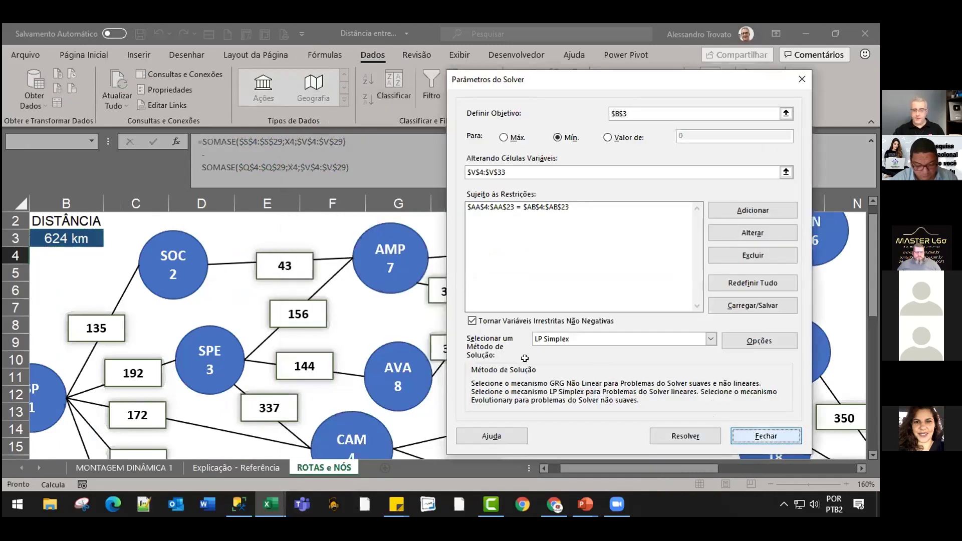
{"action": "left_click", "coordinate": [753, 436]}
Scroll down through the diagram and tables and back up to SP's ROTA value.
{"action": "scroll", "coordinate": [524, 358], "scroll_direction": "down", "scroll_amount": 1, "text": "ctrl"}
{"action": "scroll", "coordinate": [523, 358], "scroll_direction": "down", "scroll_amount": 1, "text": "ctrl"}
{"action": "scroll", "coordinate": [523, 358], "scroll_direction": "down", "scroll_amount": 1, "text": "ctrl"}
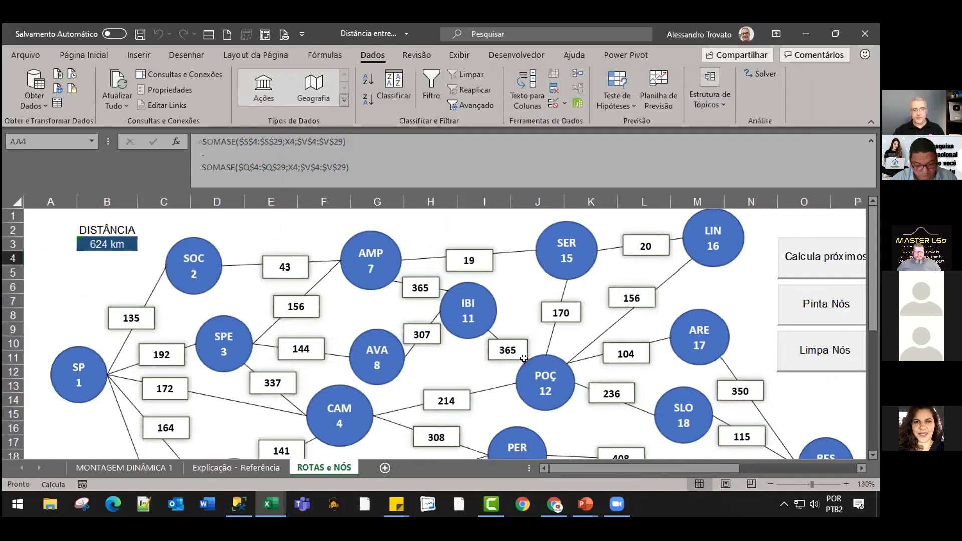
{"action": "scroll", "coordinate": [524, 358], "scroll_direction": "down", "scroll_amount": 1, "text": "ctrl"}
{"action": "scroll", "coordinate": [524, 358], "scroll_direction": "down", "scroll_amount": 1, "text": "ctrl"}
{"action": "scroll", "coordinate": [812, 231], "scroll_direction": "down", "scroll_amount": 1, "text": "ctrl"}
{"action": "scroll", "coordinate": [802, 216], "scroll_direction": "down", "scroll_amount": 1, "text": "ctrl"}
{"action": "scroll", "coordinate": [778, 370], "scroll_direction": "up", "scroll_amount": 1, "text": "ctrl"}
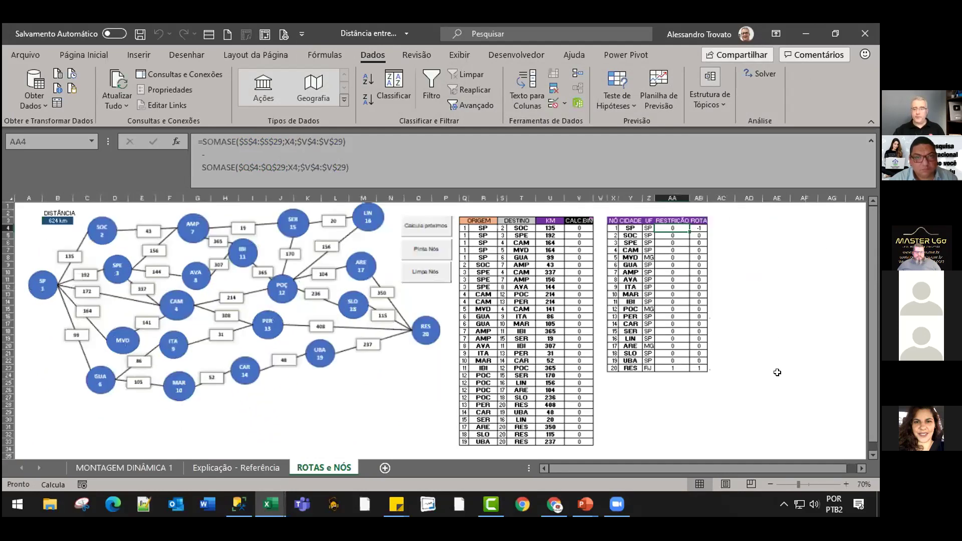
{"action": "scroll", "coordinate": [812, 387], "scroll_direction": "up", "scroll_amount": 1, "text": "ctrl"}
{"action": "scroll", "coordinate": [652, 366], "scroll_direction": "up", "scroll_amount": 1, "text": "ctrl"}
{"action": "key", "text": "Right"}
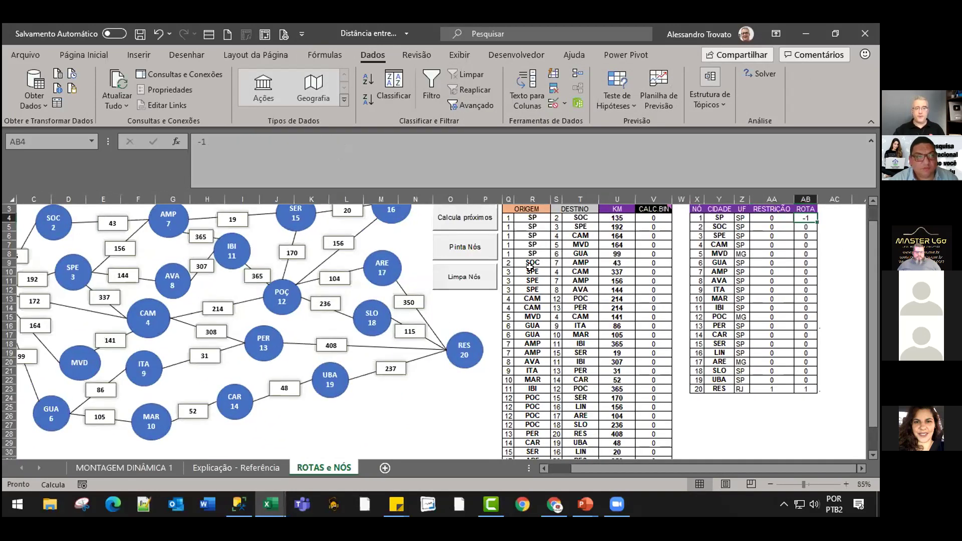
{"action": "scroll", "coordinate": [530, 267], "scroll_direction": "up", "scroll_amount": 1}
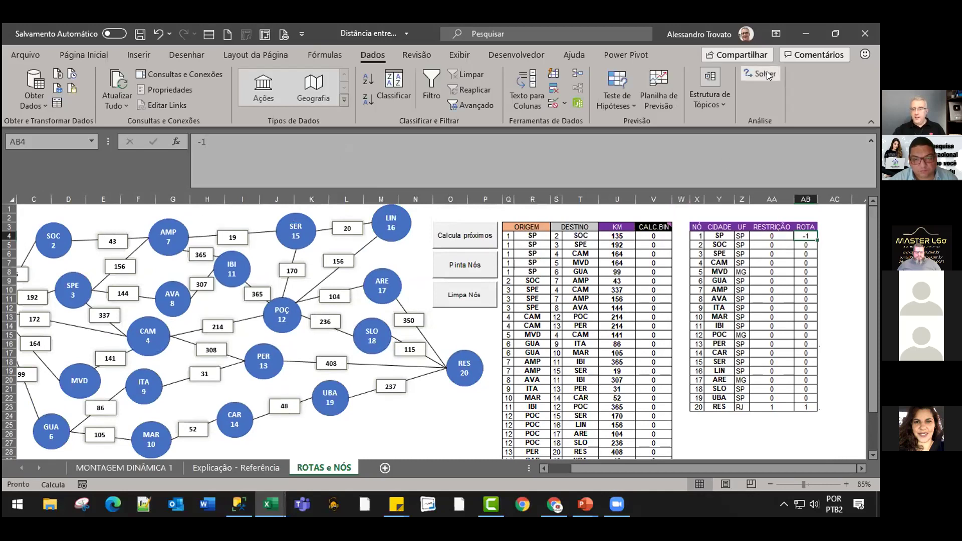
Reopen Solver and review objective $B$3 set to Min with variable cells $V$4:$V$33.
{"action": "left_click", "coordinate": [765, 74]}
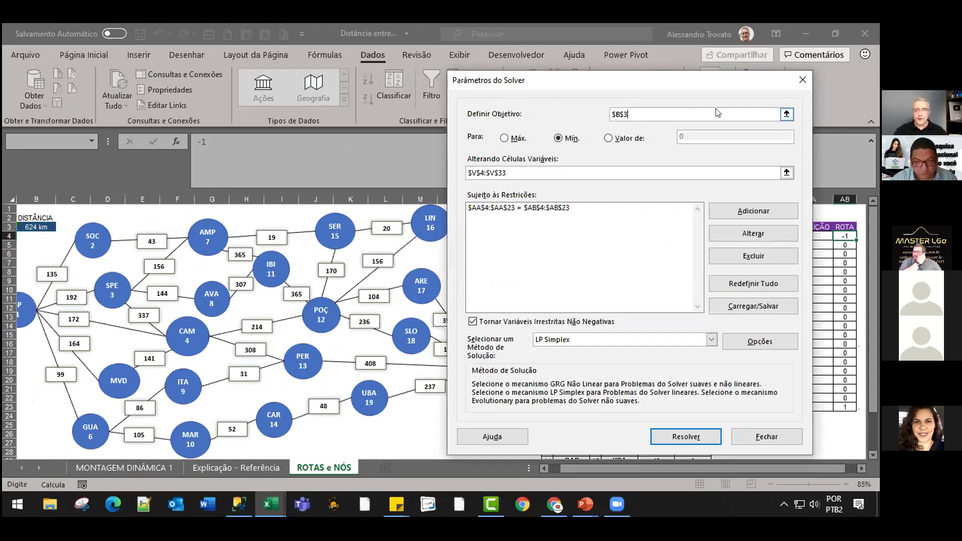
{"action": "left_click_drag", "start_coordinate": [679, 80], "coordinate": [695, 80]}
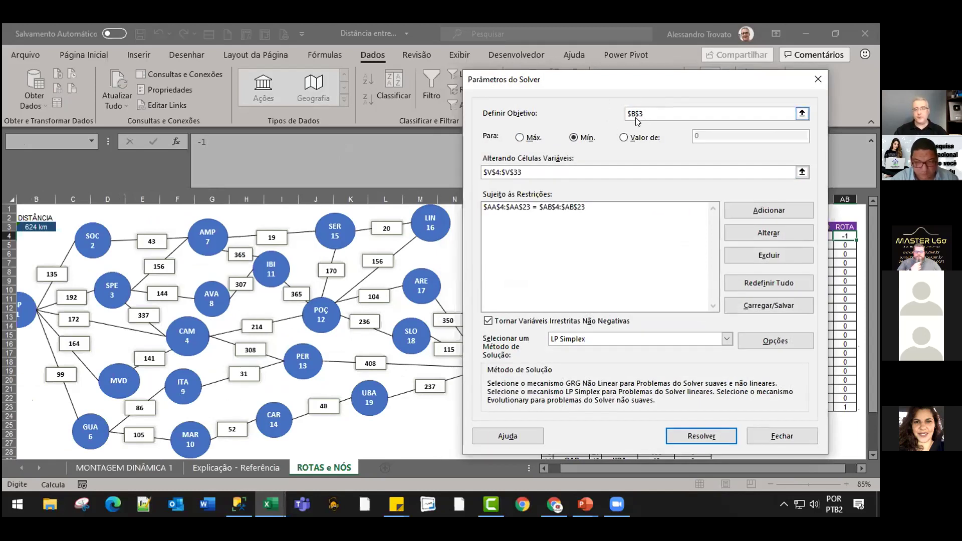
{"action": "left_click_drag", "start_coordinate": [573, 81], "coordinate": [603, 88]}
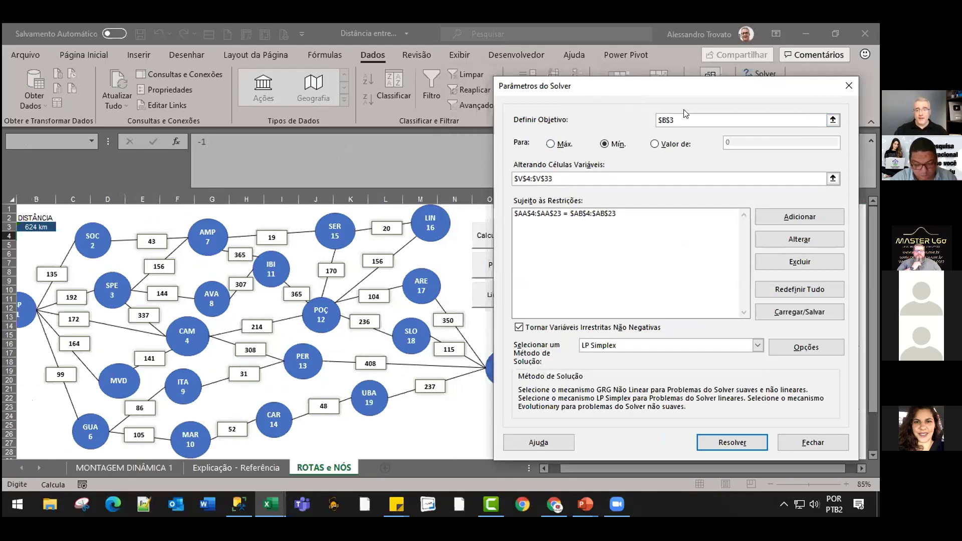
{"action": "left_click", "coordinate": [609, 145]}
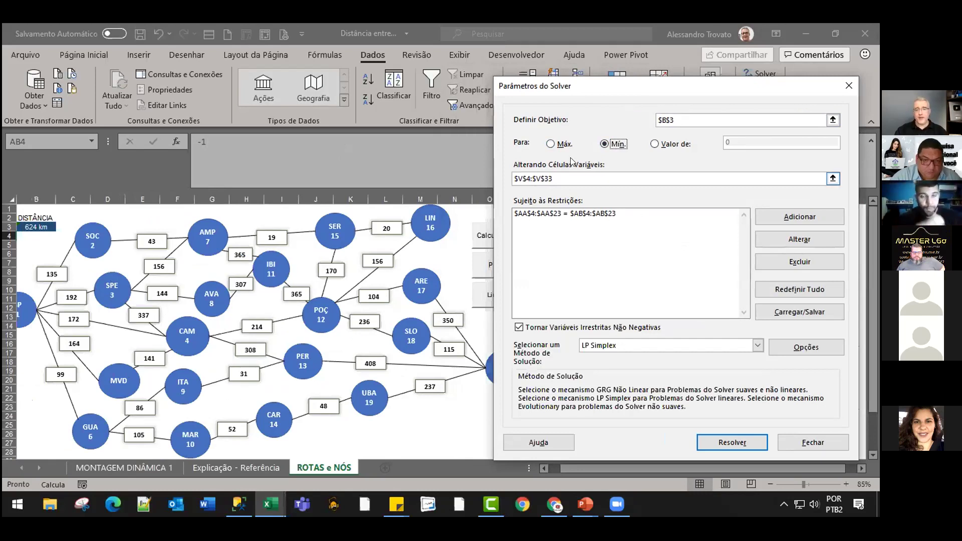
{"action": "left_click", "coordinate": [565, 175]}
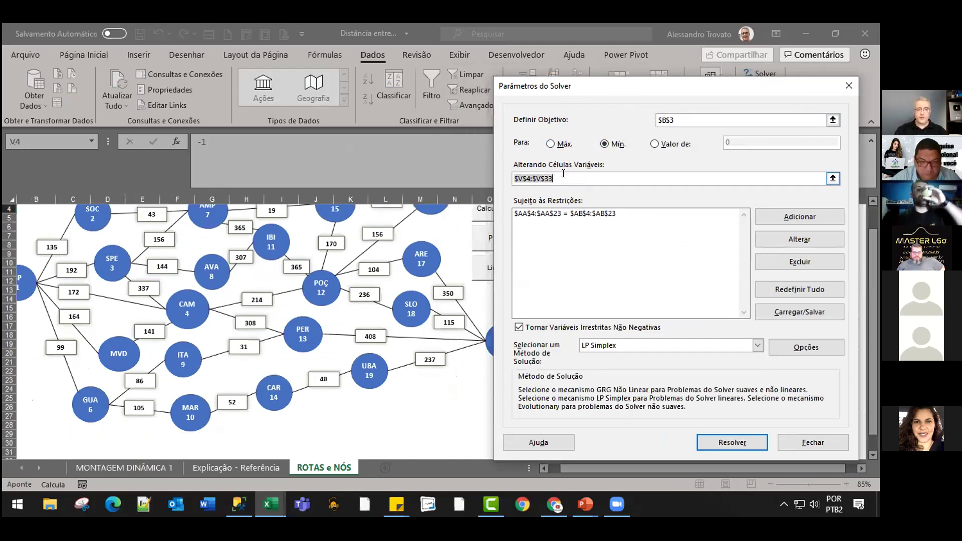
{"action": "left_click", "coordinate": [529, 175]}
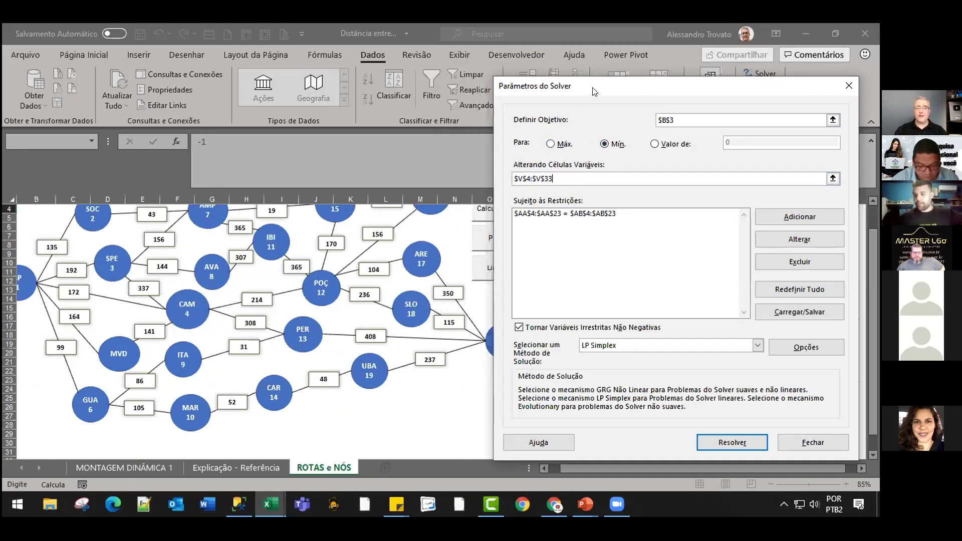
{"action": "left_click_drag", "start_coordinate": [582, 100], "coordinate": [457, 154]}
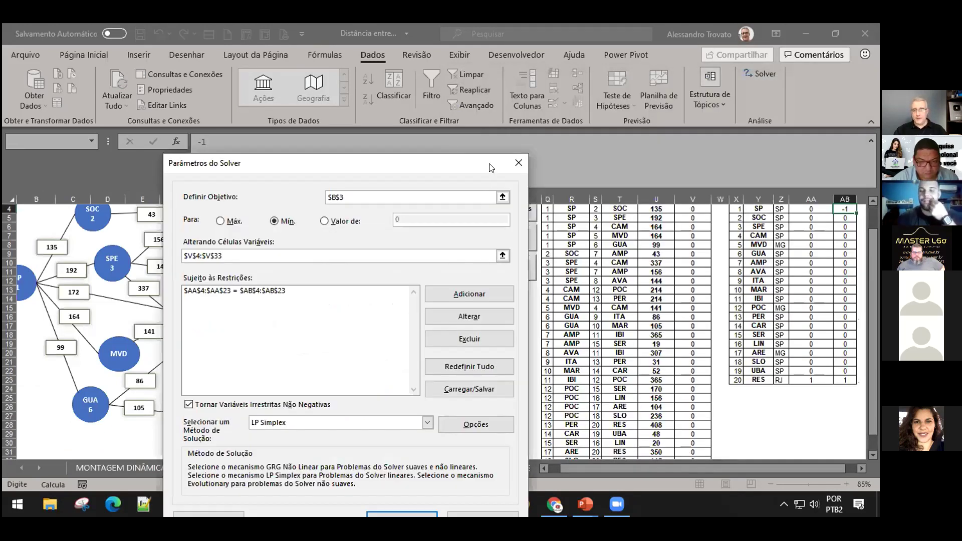
Close Solver and put trial 1s in CALC BIN cells V4, V8 and V12.
{"action": "left_click", "coordinate": [523, 175]}
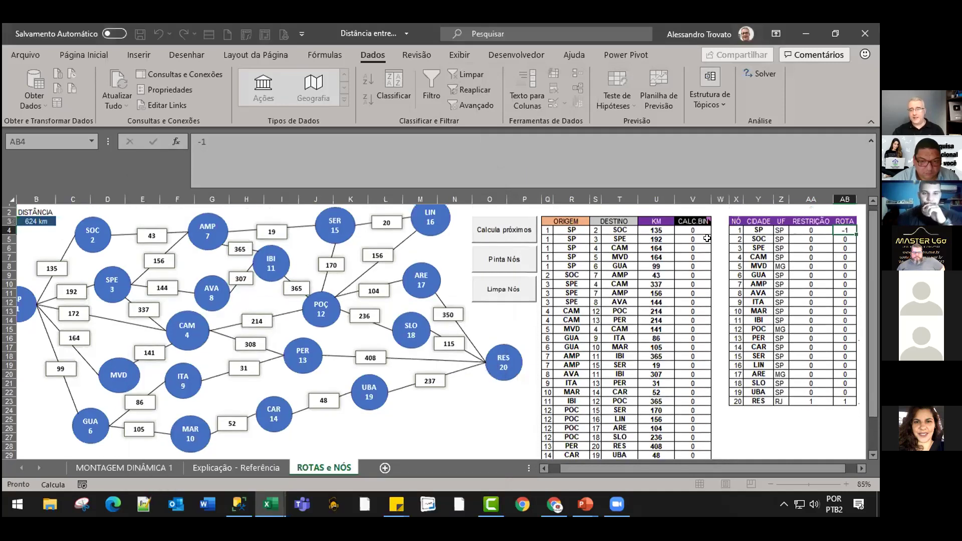
{"action": "left_click", "coordinate": [706, 233]}
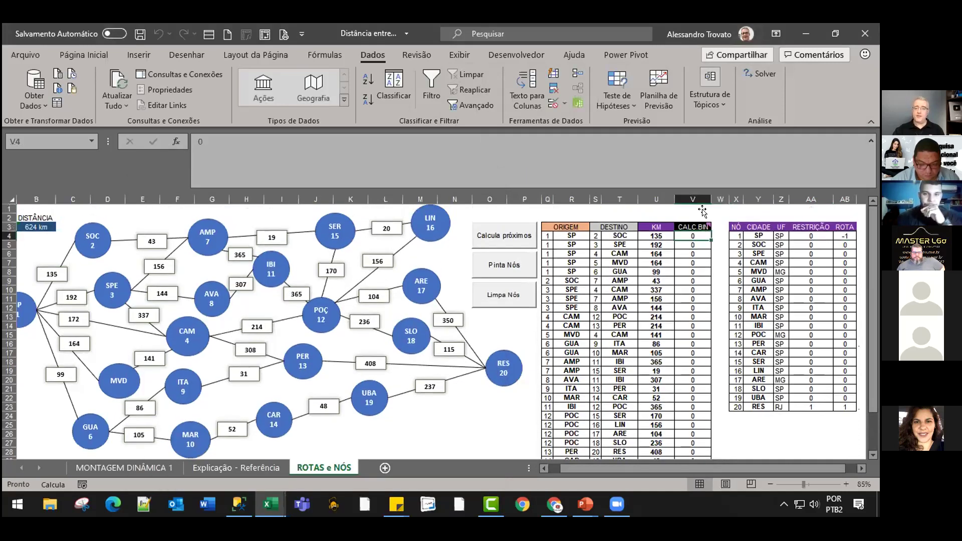
{"action": "type", "text": "1"}
{"action": "key", "text": "Return"}
{"action": "key", "text": "Down"}
{"action": "key", "text": "Down"}
{"action": "key", "text": "Down"}
{"action": "type", "text": "1"}
{"action": "key", "text": "Return"}
{"action": "key", "text": "Down"}
{"action": "key", "text": "Down"}
{"action": "key", "text": "Down"}
{"action": "type", "text": "0"}
{"action": "key", "text": "BackSpace"}
{"action": "type", "text": "1"}
{"action": "key", "text": "Return"}
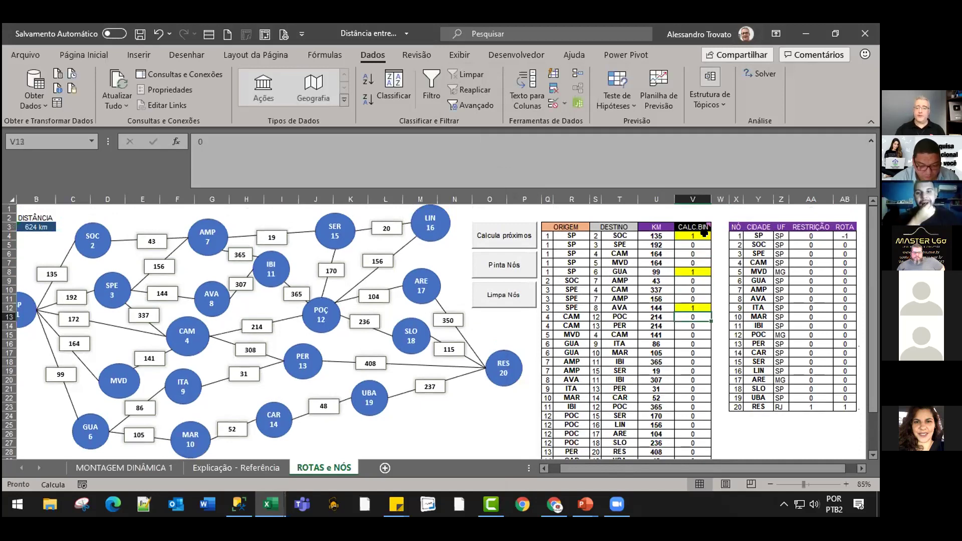
{"action": "key", "text": "Up"}
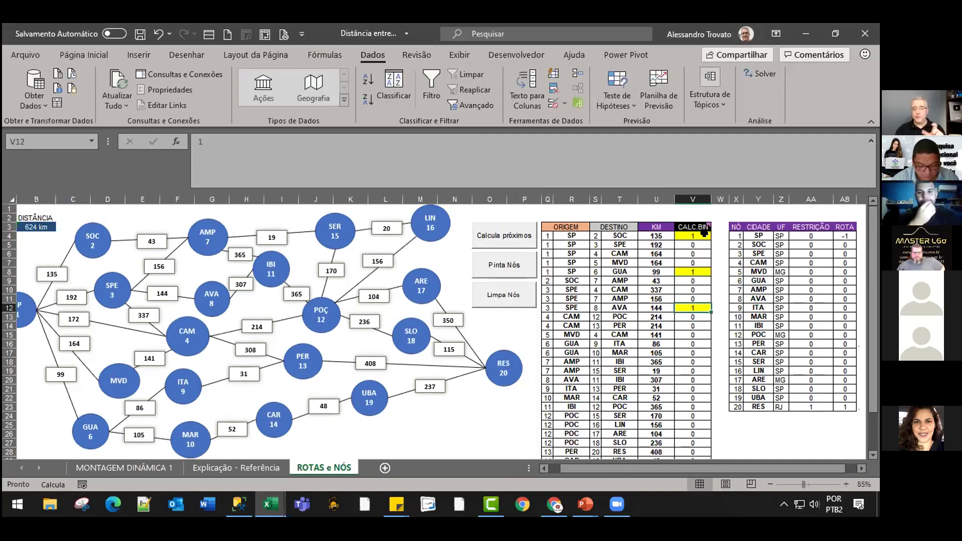
Clear the trial 1 entries so the CALC BIN column returns to zeros.
{"action": "key", "text": "Delete"}
{"action": "key", "text": "Up"}
{"action": "key", "text": "Up"}
{"action": "key", "text": "Up"}
{"action": "key", "text": "Up"}
{"action": "key", "text": "Delete"}
{"action": "key", "text": "Up"}
{"action": "key", "text": "Up"}
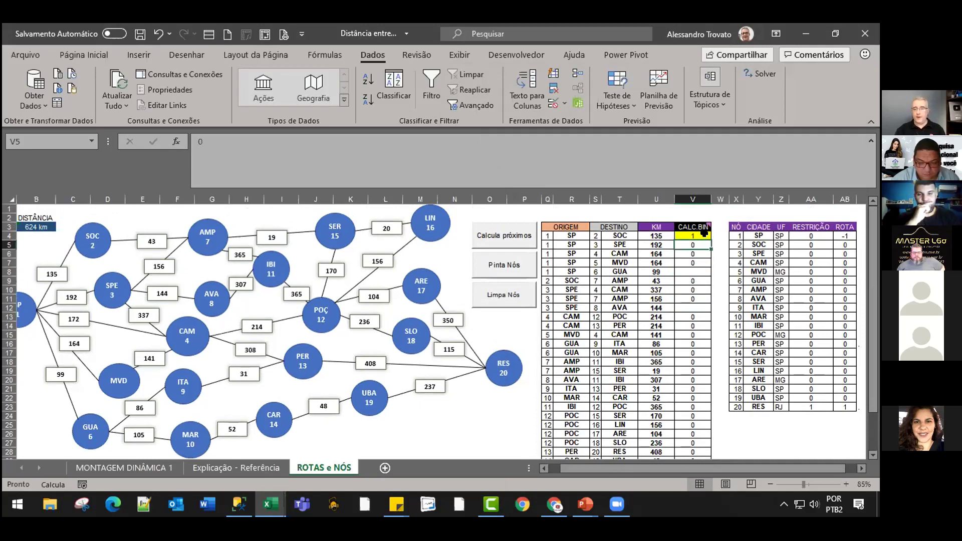
{"action": "key", "text": "ctrl+z"}
{"action": "key", "text": "ctrl+z"}
{"action": "key", "text": "ctrl+z"}
{"action": "key", "text": "ctrl+z"}
{"action": "key", "text": "ctrl+z"}
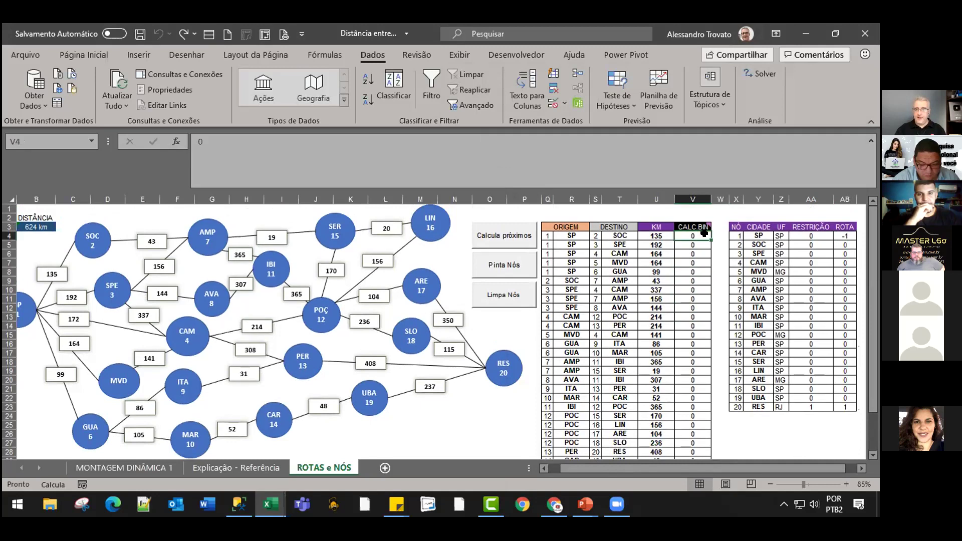
Recalculate the sheet so DISTÂNCIA in B3 reads 0 km and reopen Solver.
{"action": "left_click", "coordinate": [614, 247]}
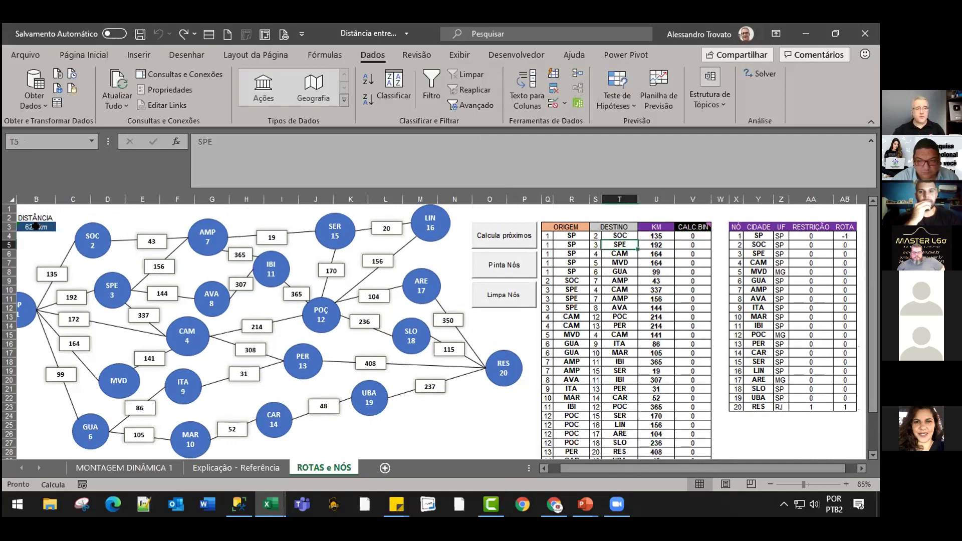
{"action": "left_click", "coordinate": [35, 226]}
{"action": "left_click", "coordinate": [53, 485]}
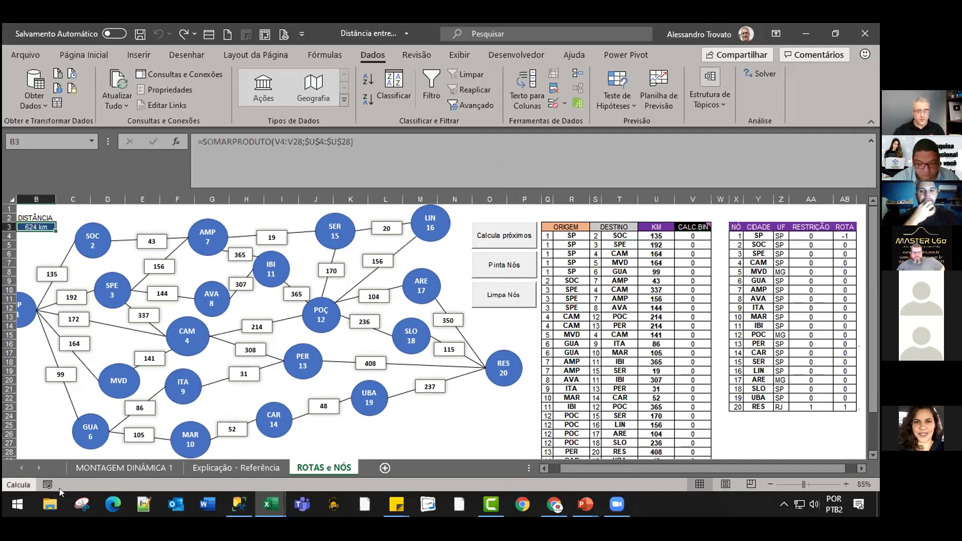
{"action": "left_click", "coordinate": [26, 484]}
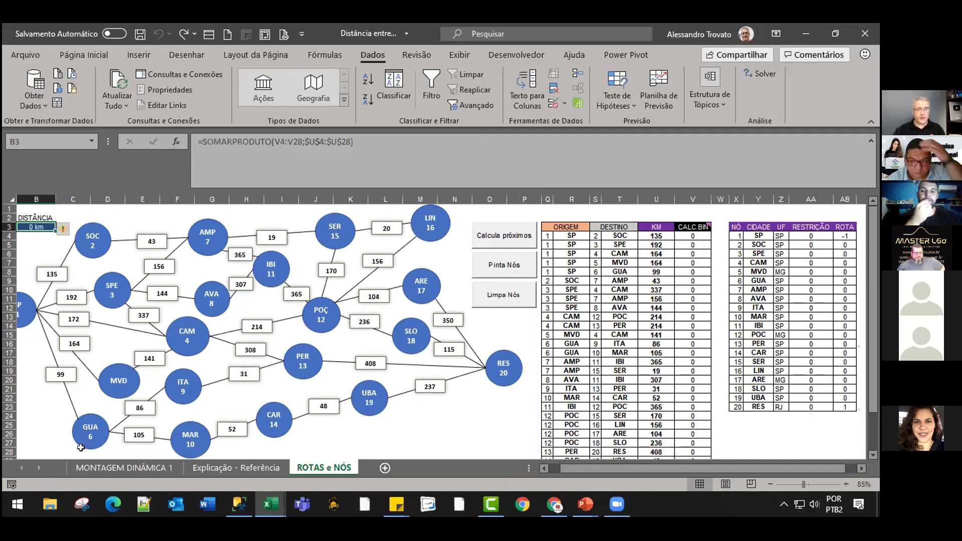
{"action": "left_click", "coordinate": [652, 272]}
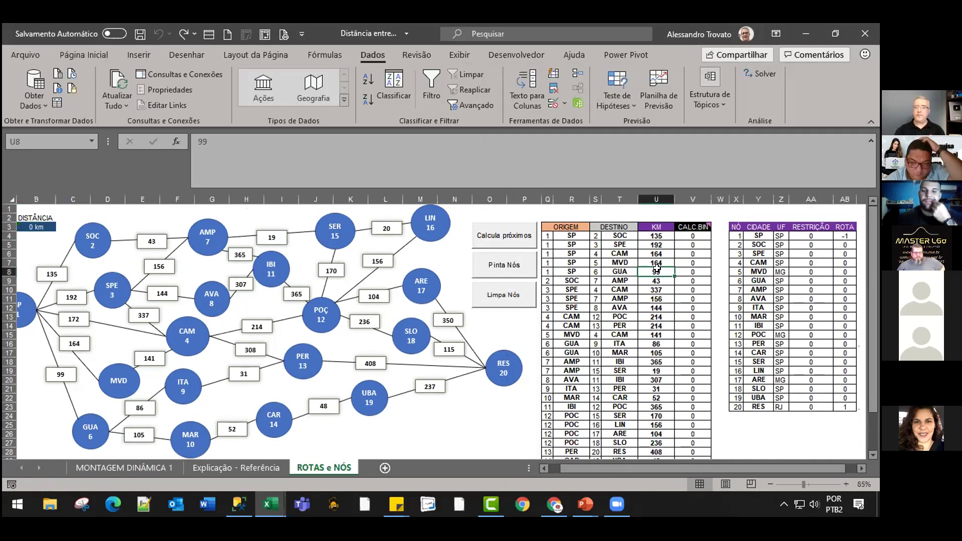
{"action": "left_click_drag", "start_coordinate": [780, 185], "coordinate": [780, 150]}
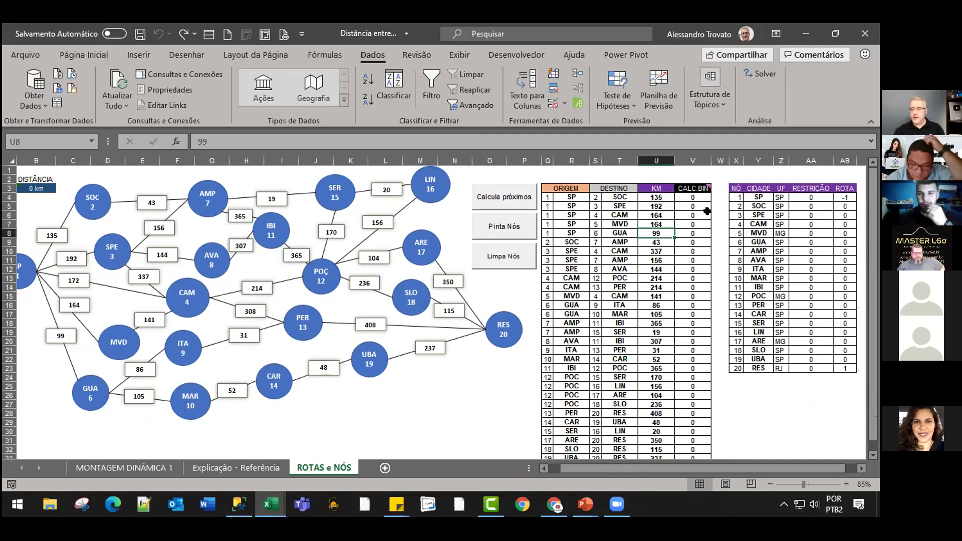
{"action": "left_click", "coordinate": [697, 197]}
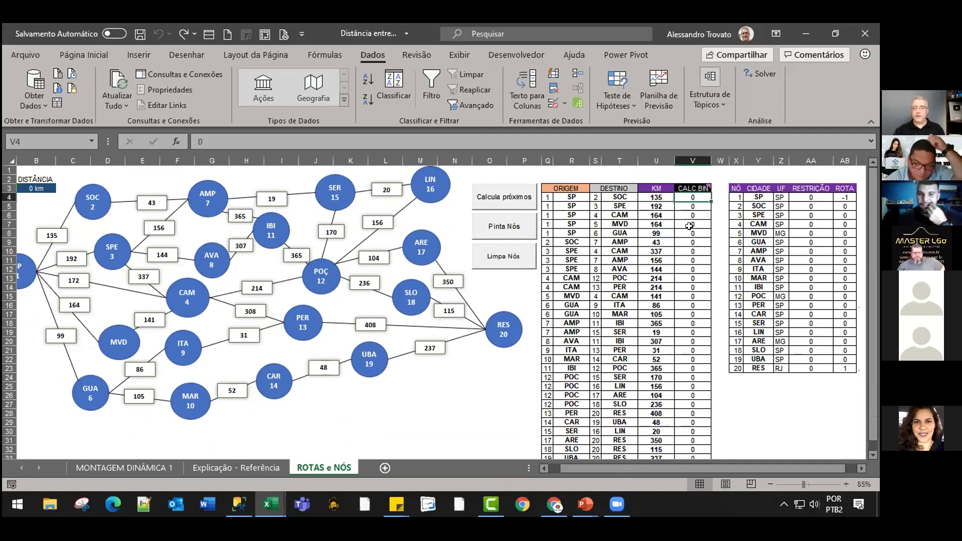
{"action": "left_click", "coordinate": [757, 75]}
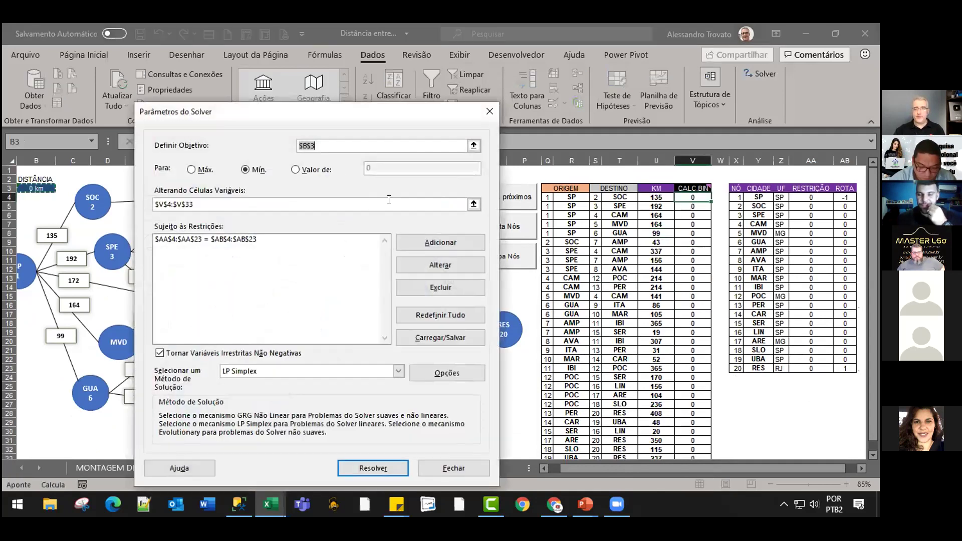
{"action": "left_click_drag", "start_coordinate": [315, 116], "coordinate": [585, 55]}
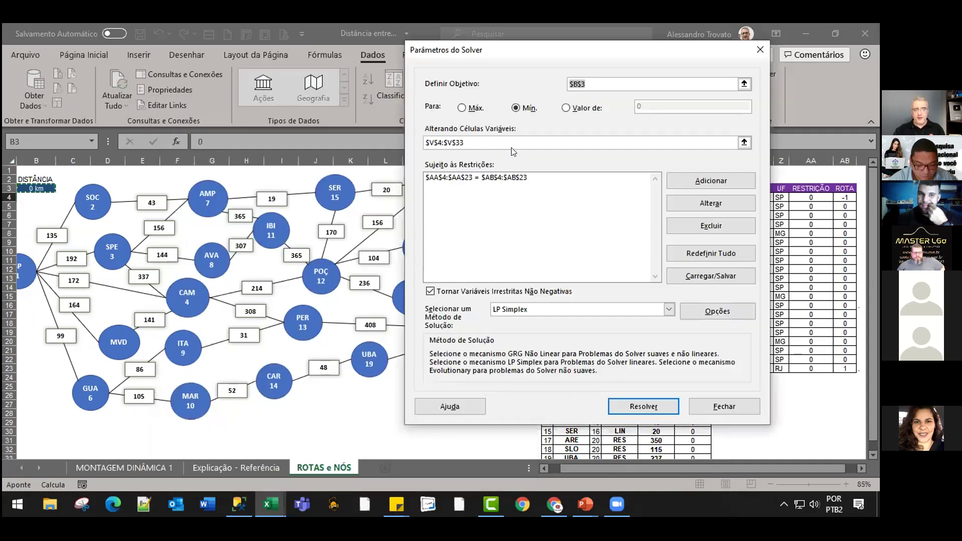
{"action": "left_click", "coordinate": [465, 181]}
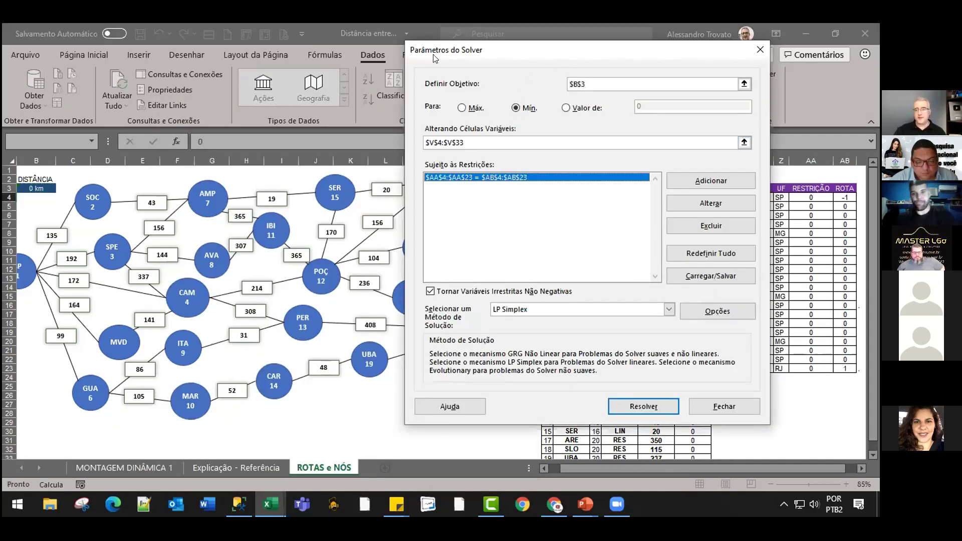
{"action": "left_click_drag", "start_coordinate": [552, 55], "coordinate": [417, 55]}
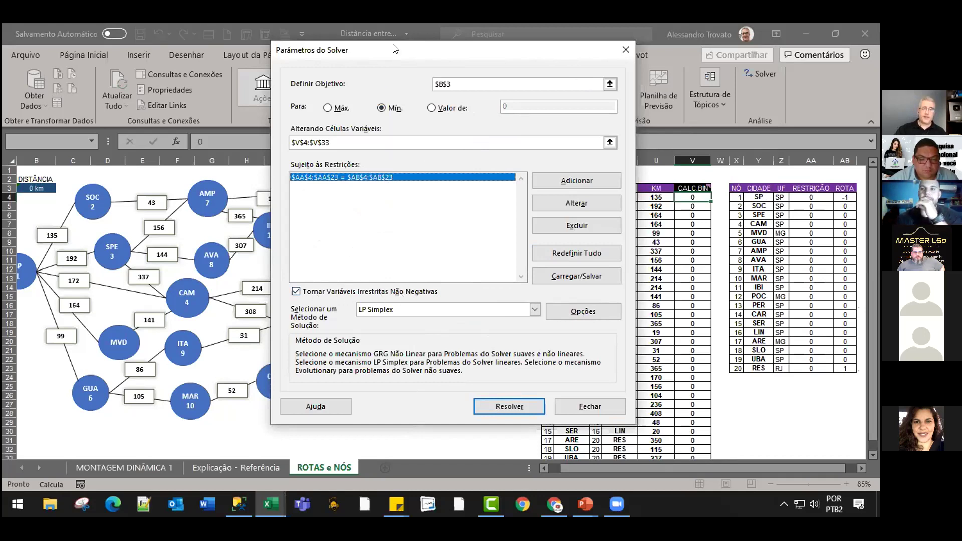
{"action": "left_click_drag", "start_coordinate": [395, 49], "coordinate": [412, 63]}
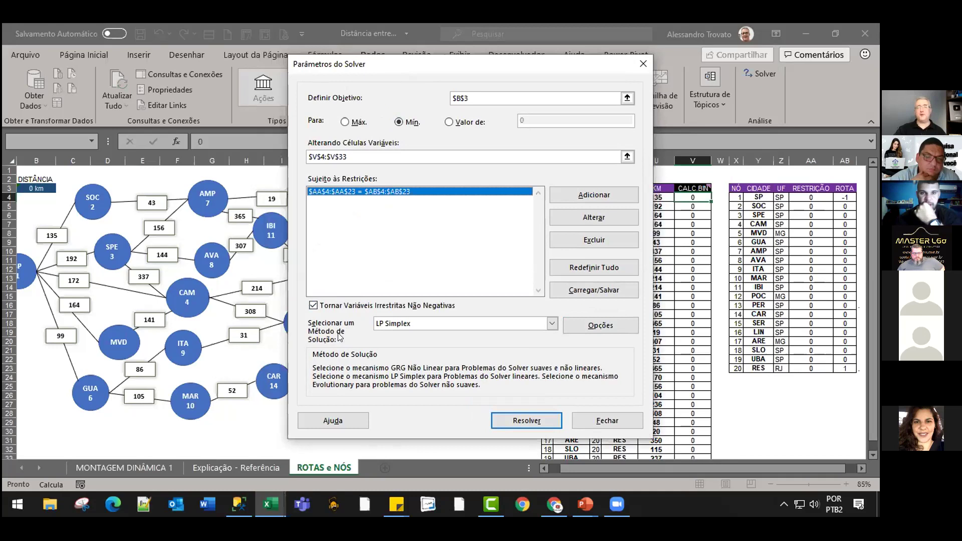
{"action": "left_click", "coordinate": [415, 328]}
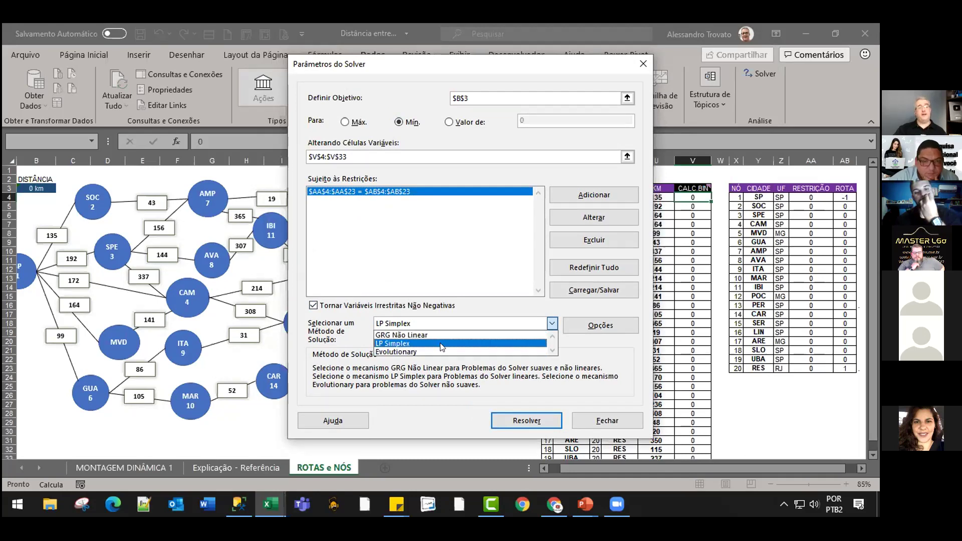
{"action": "left_click", "coordinate": [441, 343]}
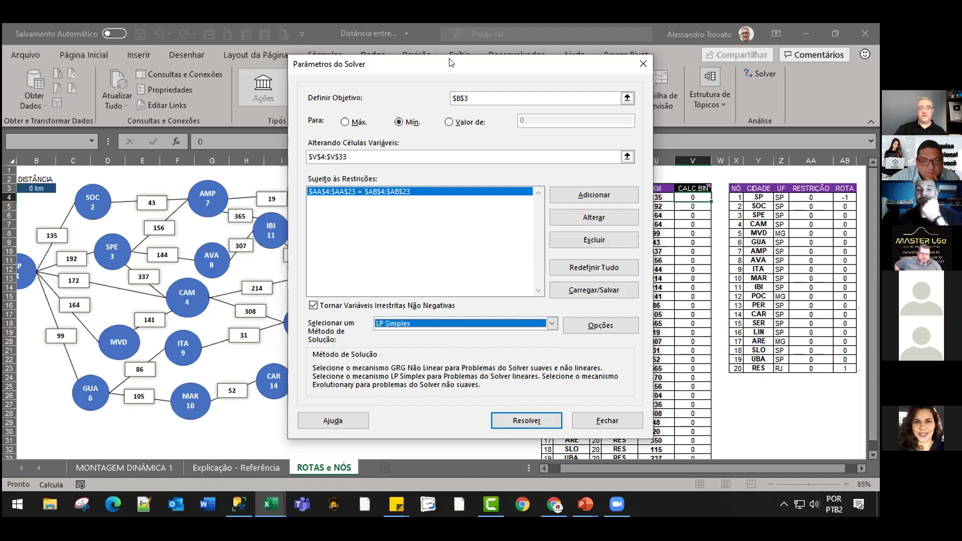
{"action": "left_click_drag", "start_coordinate": [449, 54], "coordinate": [447, 34]}
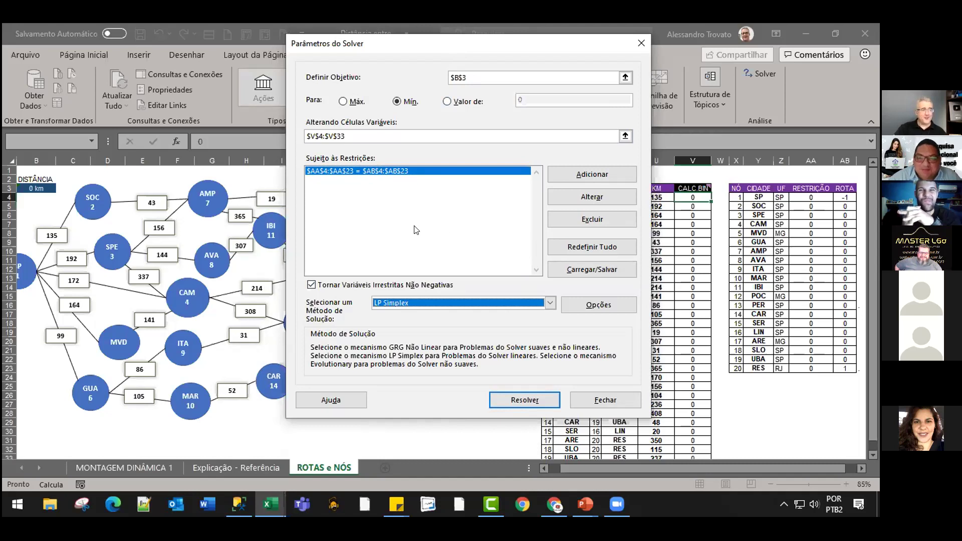
{"action": "left_click", "coordinate": [462, 207]}
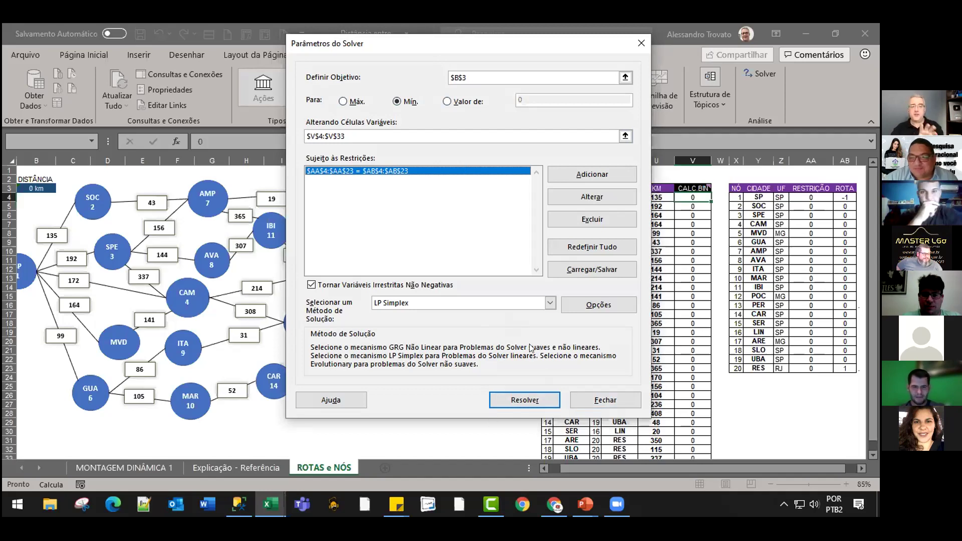
Close the Solver Parameters window and select the CAM destination cell T6.
{"action": "left_click", "coordinate": [589, 401]}
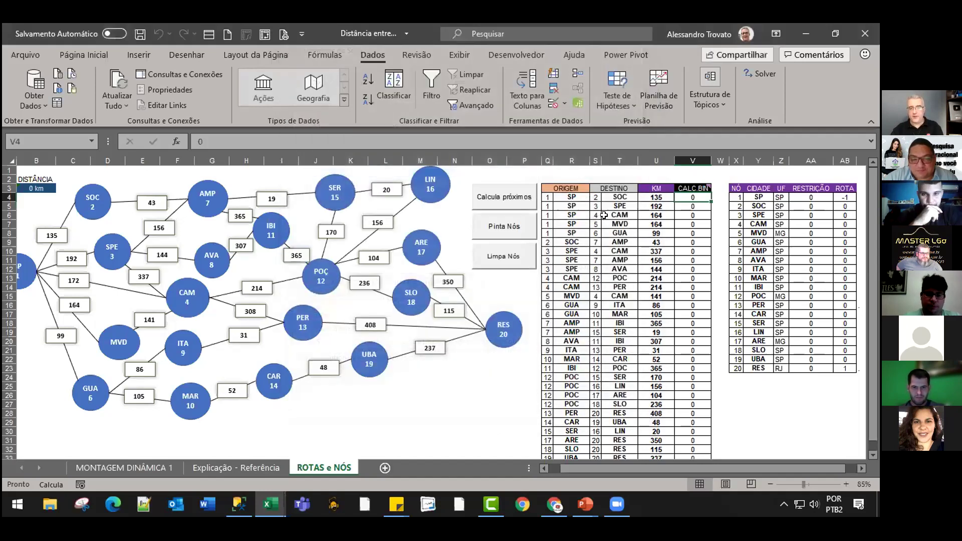
{"action": "left_click", "coordinate": [605, 215]}
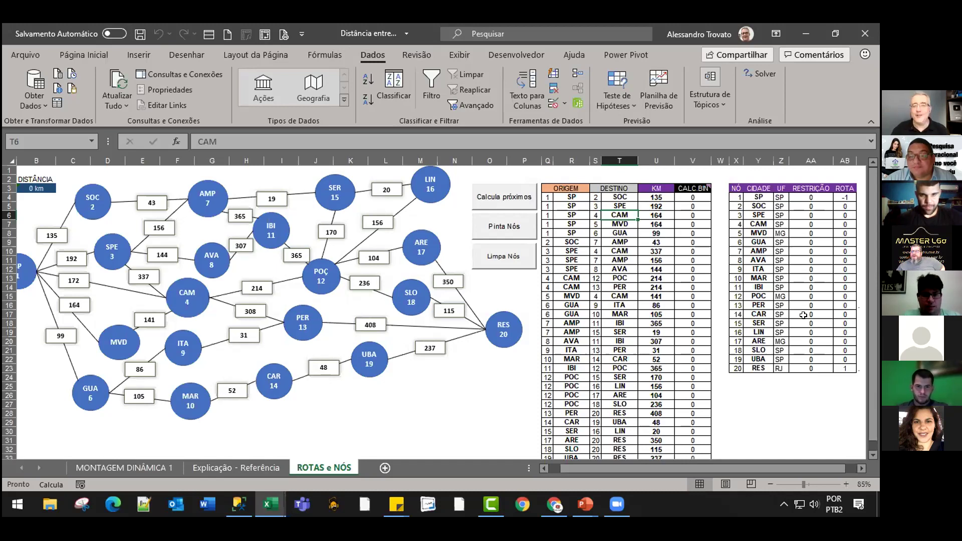
Select P27, review SP's city cell and AA4 RESTRIÇÃO formula, then return to Excel.
{"action": "left_click", "coordinate": [522, 404]}
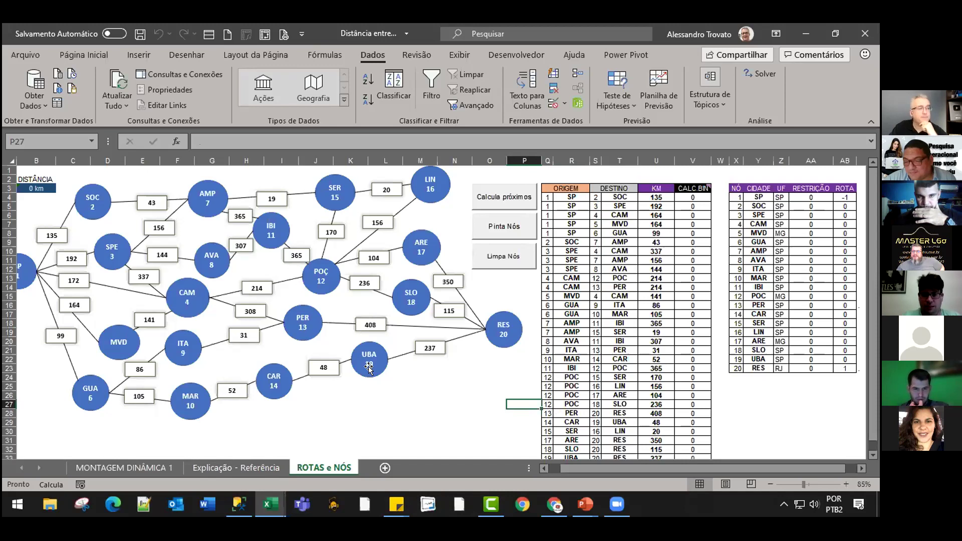
{"action": "left_click", "coordinate": [802, 197]}
{"action": "key", "text": "Left"}
{"action": "key", "text": "F2"}
{"action": "left_click", "coordinate": [815, 197]}
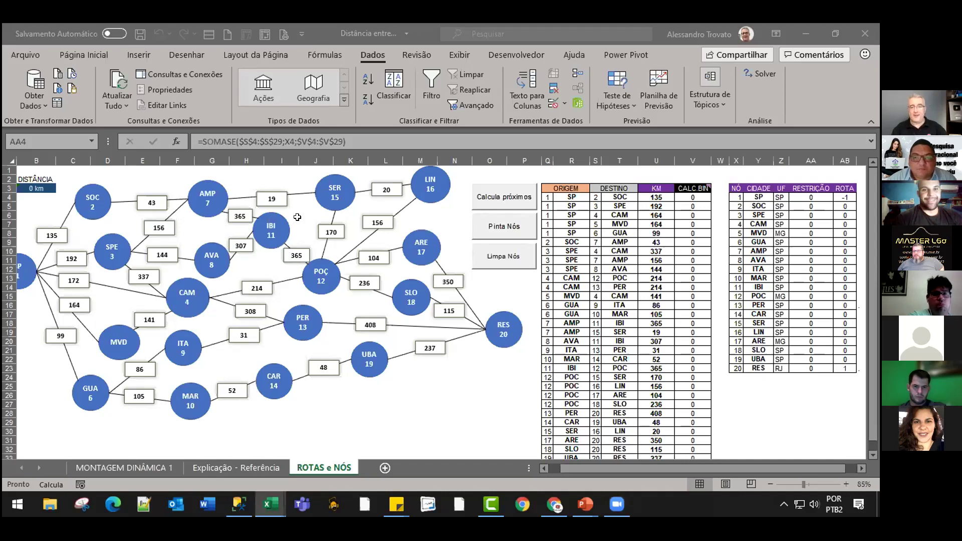
{"action": "key", "text": "alt+Tab"}
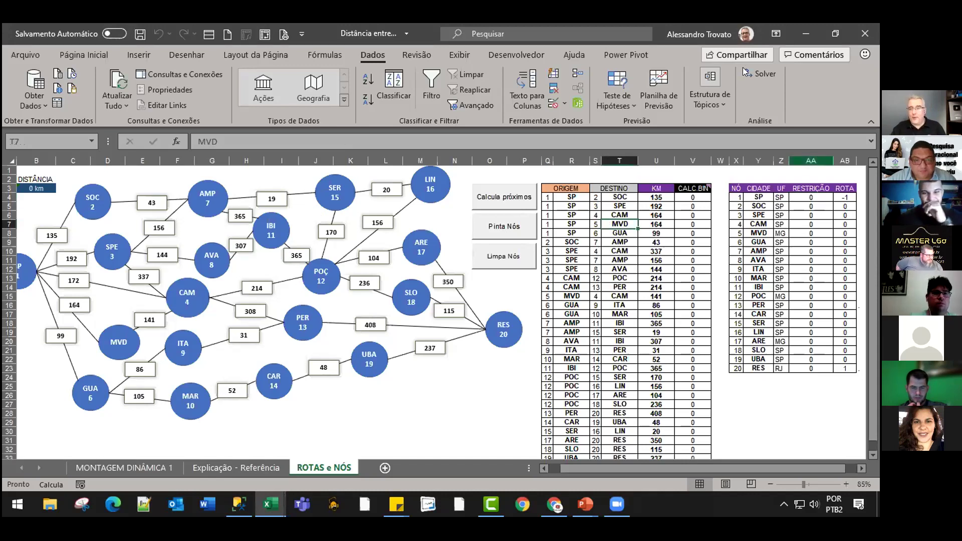
Run Solver on the route model and keep the 624 km solution.
{"action": "left_click", "coordinate": [761, 75]}
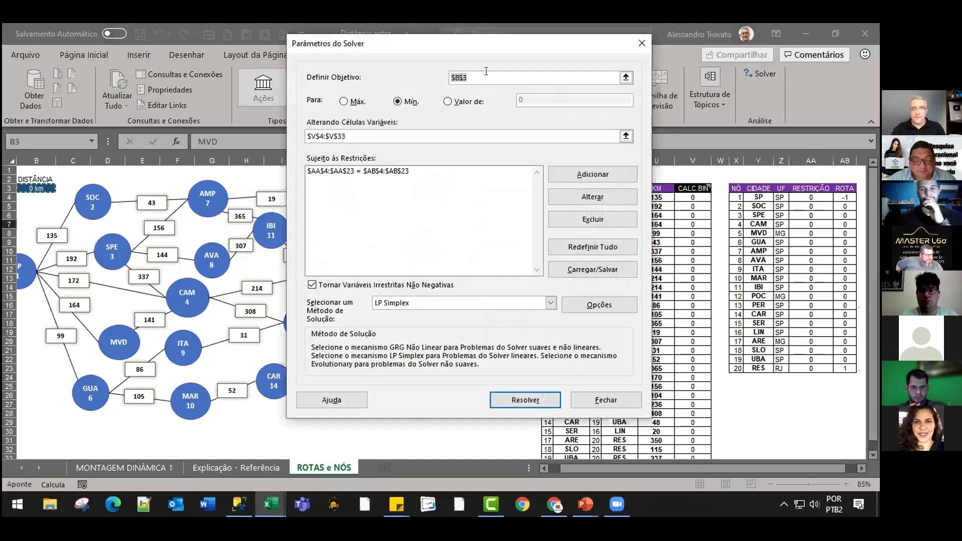
{"action": "left_click", "coordinate": [526, 400]}
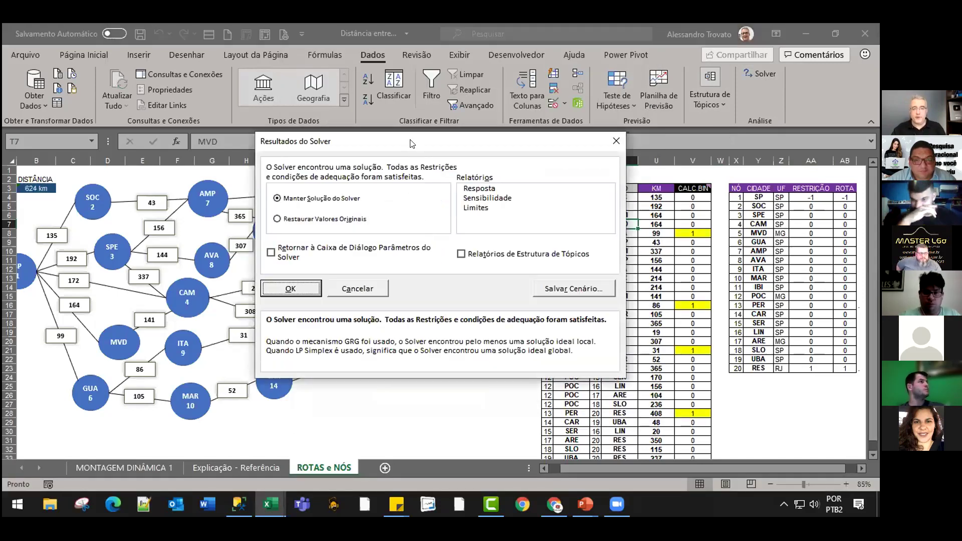
{"action": "left_click_drag", "start_coordinate": [410, 147], "coordinate": [404, 96]}
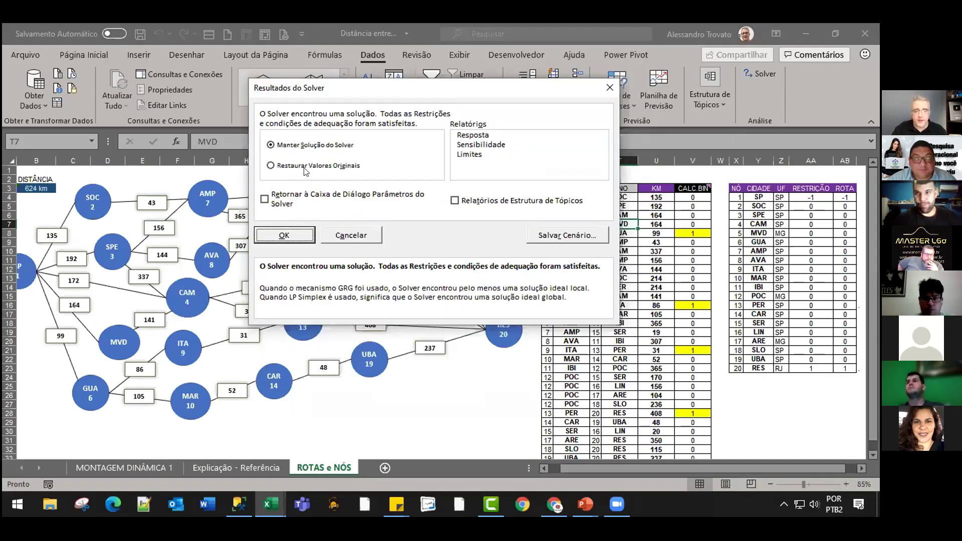
{"action": "left_click", "coordinate": [302, 234]}
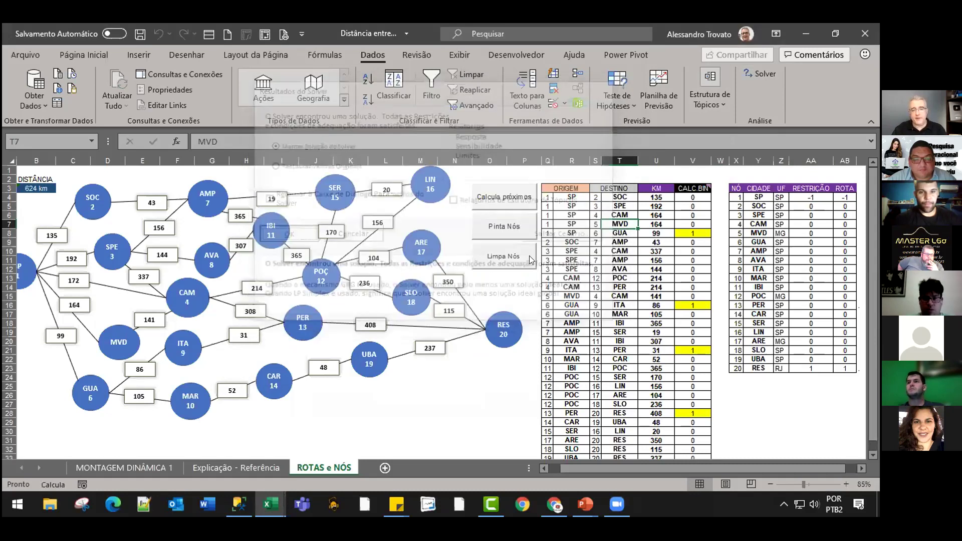
Check the CALC BIN flags marking SP–GUA, GUA–ITA, ITA–PER and PER–RES with 1.
{"action": "left_click", "coordinate": [694, 223]}
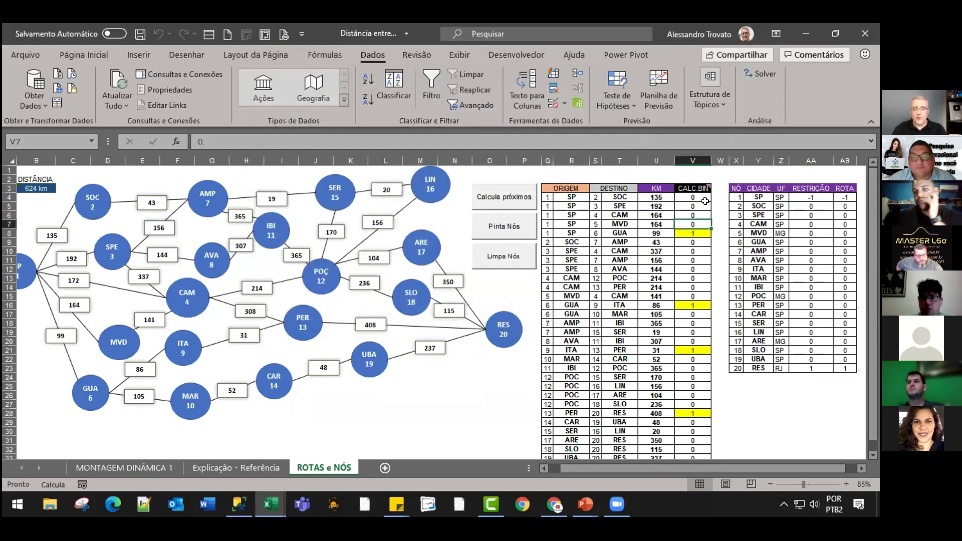
{"action": "scroll", "coordinate": [700, 309], "scroll_direction": "down", "scroll_amount": 1}
{"action": "scroll", "coordinate": [697, 298], "scroll_direction": "up", "scroll_amount": 1}
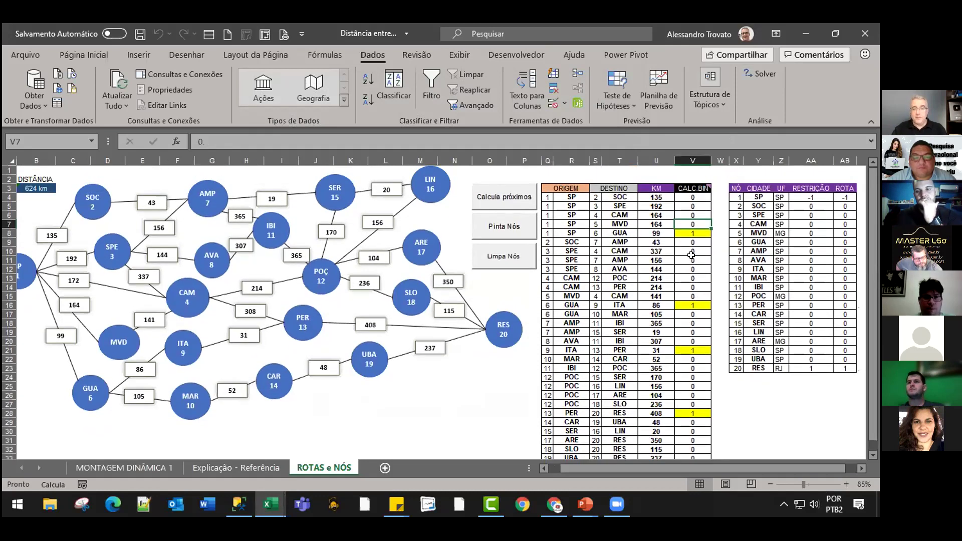
{"action": "left_click", "coordinate": [686, 243]}
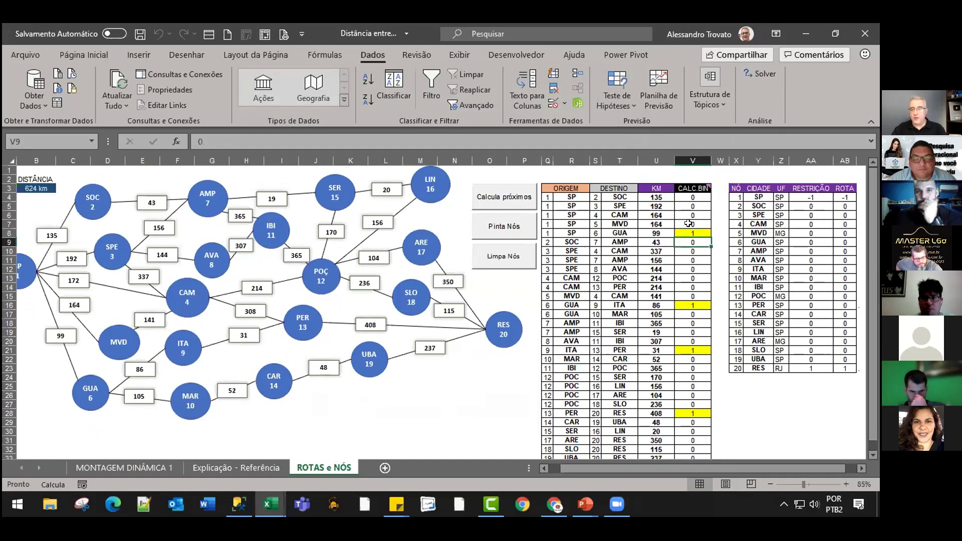
{"action": "left_click", "coordinate": [690, 231]}
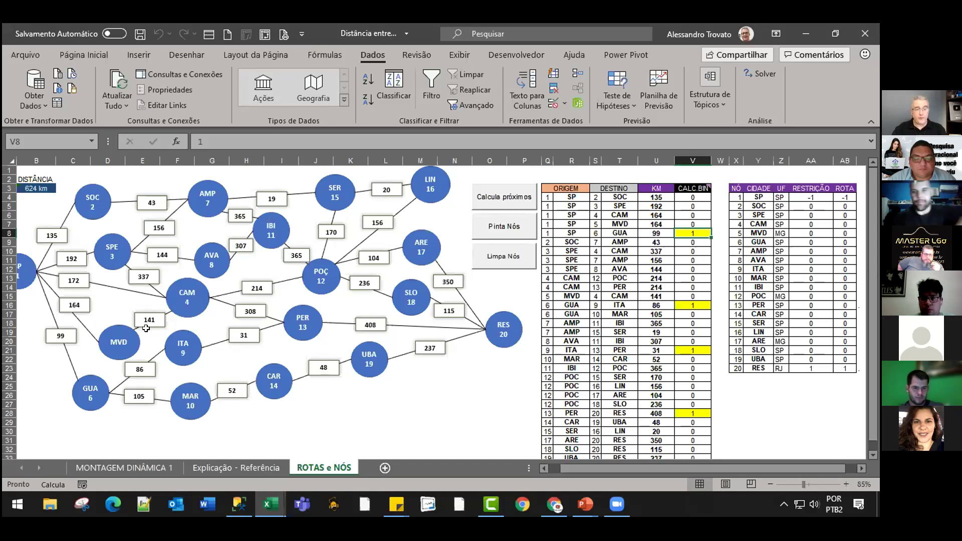
{"action": "left_click", "coordinate": [48, 486]}
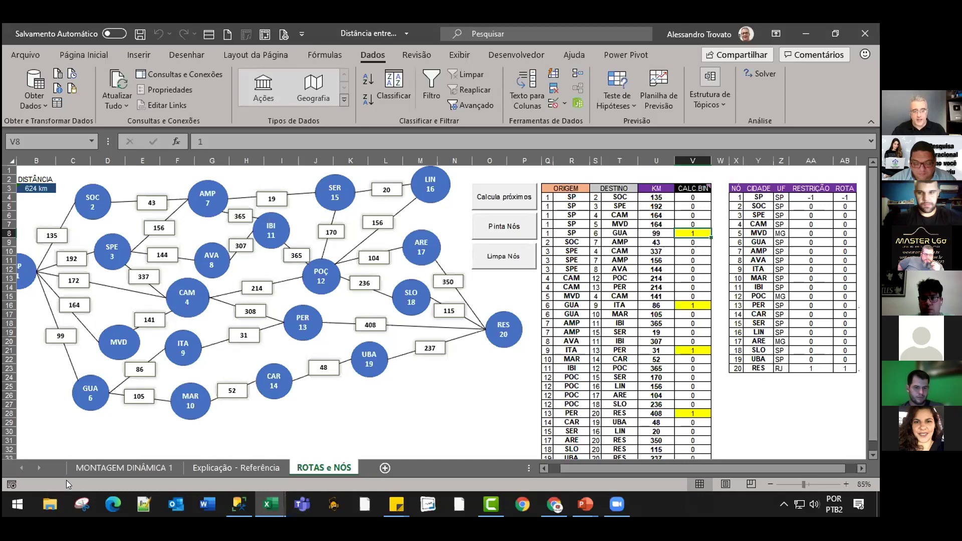
Paint the SP–GUA–ITA–PER–RES route red, clear it with Limpa Nós, then repaint via Calcula próximos.
{"action": "left_click", "coordinate": [503, 226]}
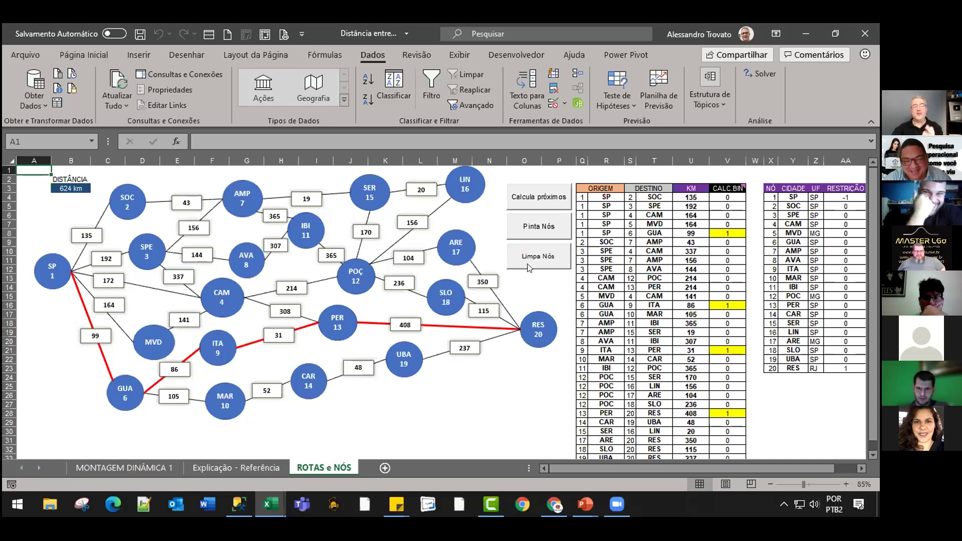
{"action": "left_click", "coordinate": [531, 258]}
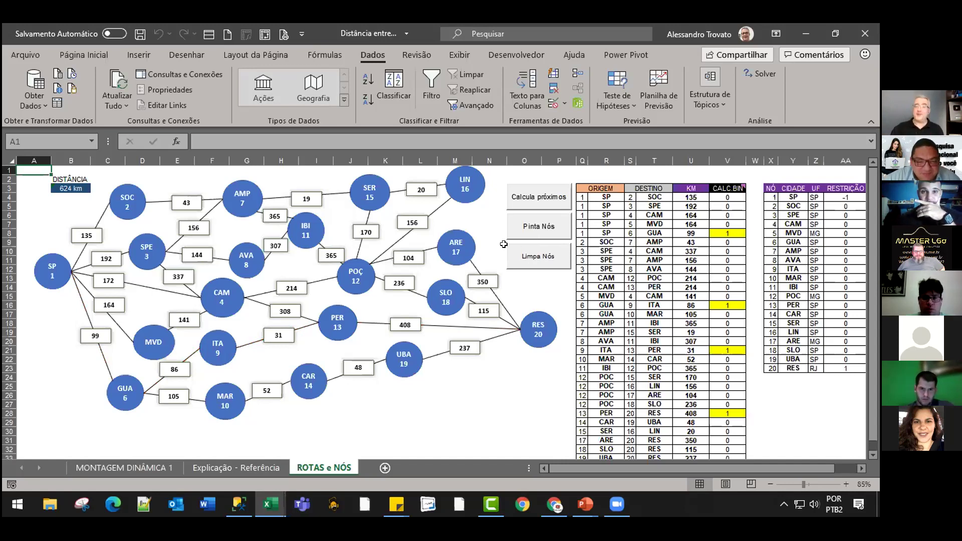
{"action": "left_click", "coordinate": [535, 196]}
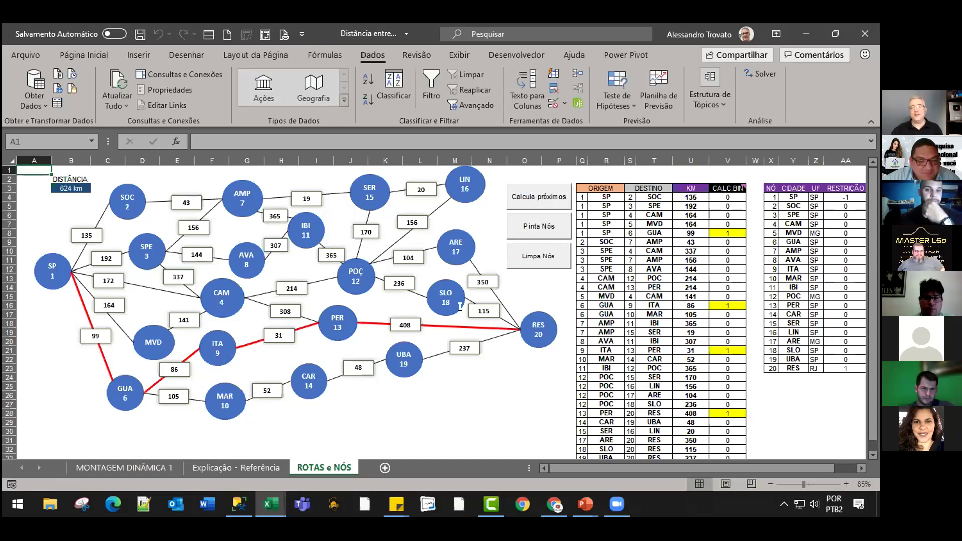
{"action": "left_click_drag", "start_coordinate": [716, 468], "coordinate": [759, 467]}
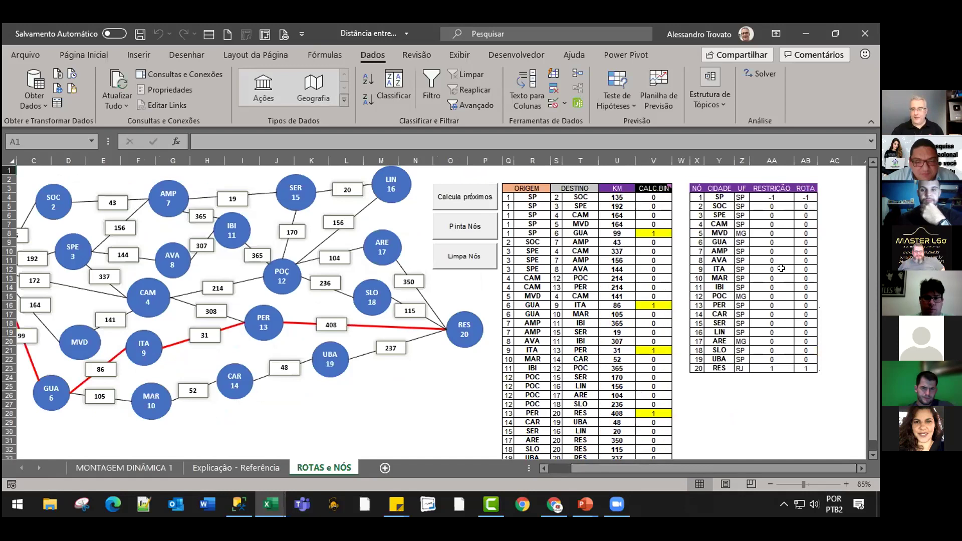
Set RES to 0 and SLO to 1 in ROTA and re-solve for the 614 km SP–CAM–POÇ–SLO route.
{"action": "left_click", "coordinate": [805, 369]}
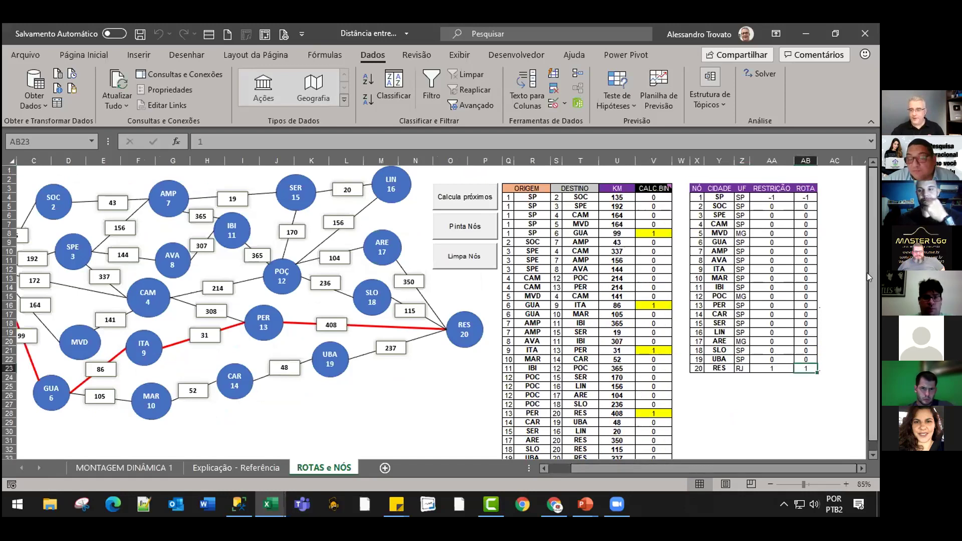
{"action": "type", "text": "0"}
{"action": "key", "text": "Up"}
{"action": "key", "text": "Up"}
{"action": "key", "text": "Up"}
{"action": "key", "text": "Up"}
{"action": "key", "text": "Up"}
{"action": "key", "text": "Up"}
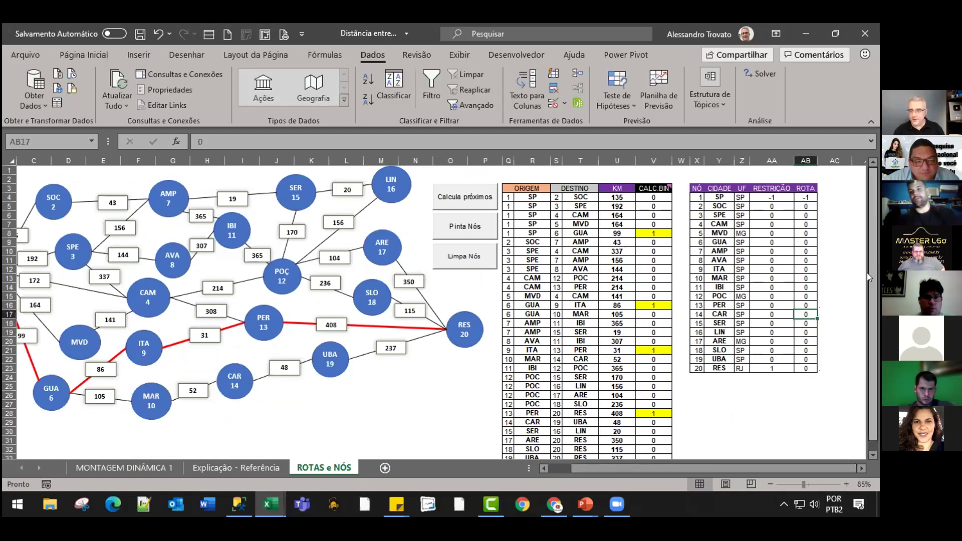
{"action": "key", "text": "Up"}
{"action": "key", "text": "Up"}
{"action": "key", "text": "Up"}
{"action": "key", "text": "Up"}
{"action": "key", "text": "Down"}
{"action": "key", "text": "Down"}
{"action": "key", "text": "Down"}
{"action": "key", "text": "Down"}
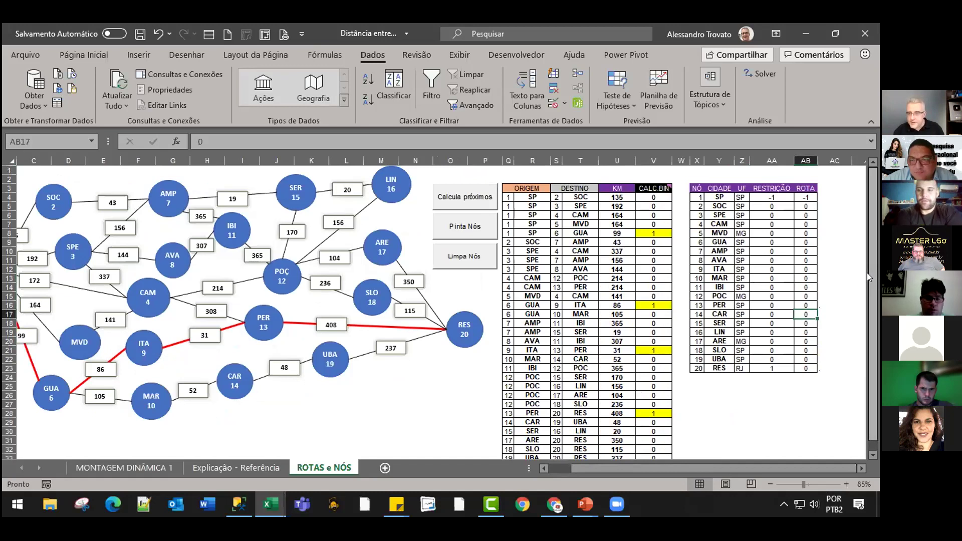
{"action": "key", "text": "Down"}
{"action": "key", "text": "Down"}
{"action": "key", "text": "Down"}
{"action": "key", "text": "Down"}
{"action": "type", "text": "1"}
{"action": "key", "text": "Return"}
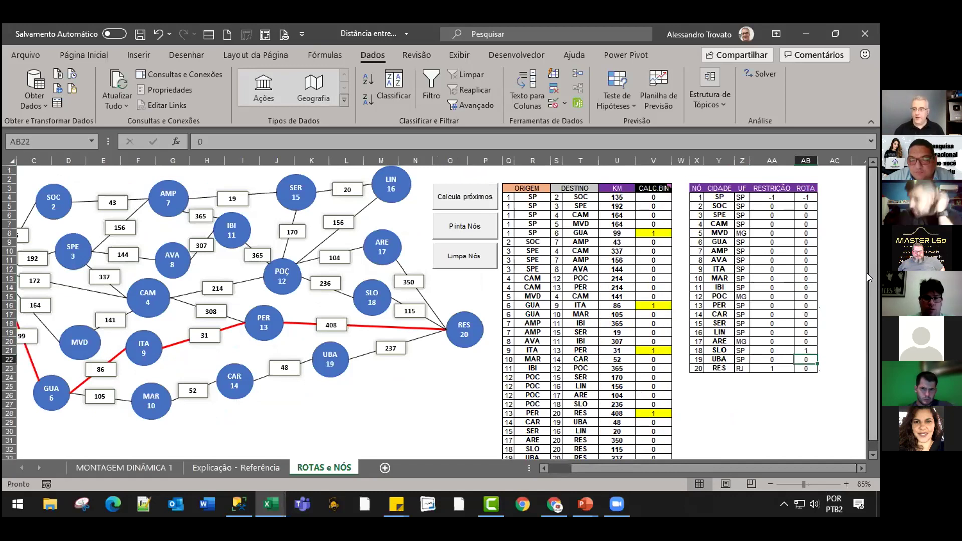
{"action": "left_click", "coordinate": [465, 197]}
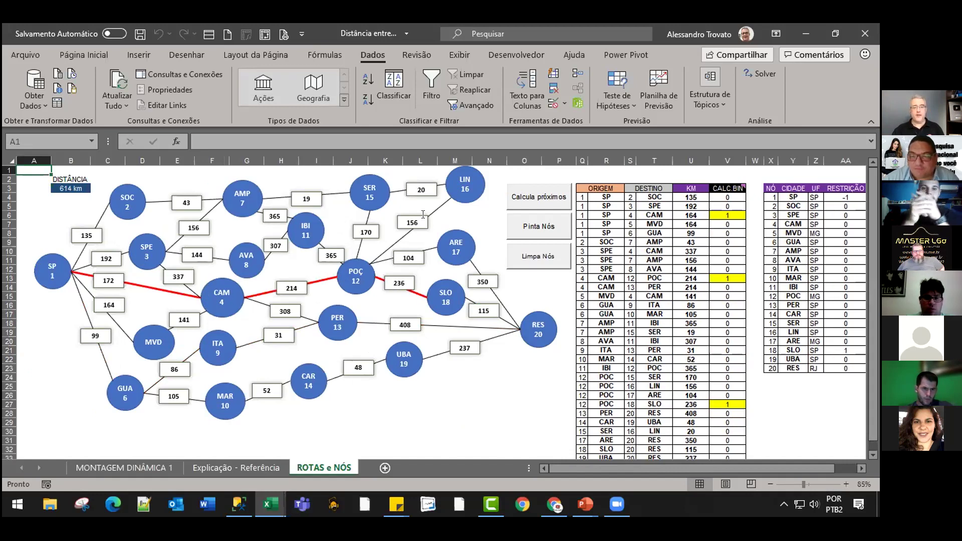
Move through the ROTA column toward the LIN row to change the destination flag.
{"action": "left_click", "coordinate": [821, 326]}
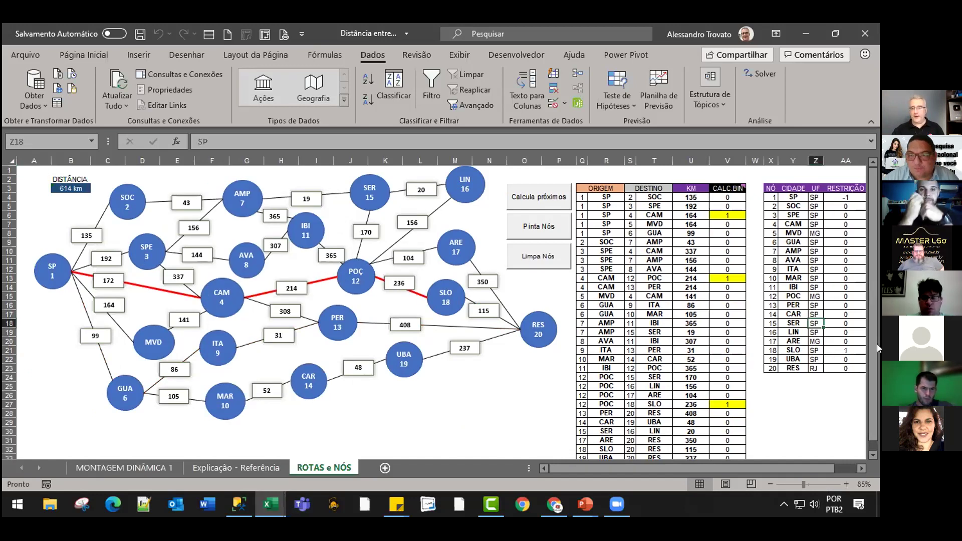
{"action": "key", "text": "Right"}
{"action": "key", "text": "Right"}
{"action": "key", "text": "Up"}
{"action": "key", "text": "Up"}
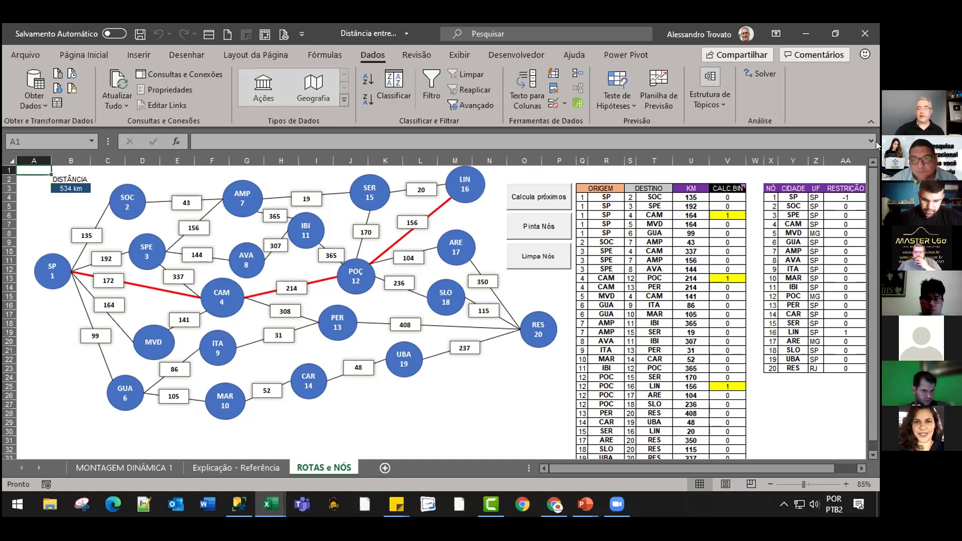
{"action": "left_click", "coordinate": [691, 198]}
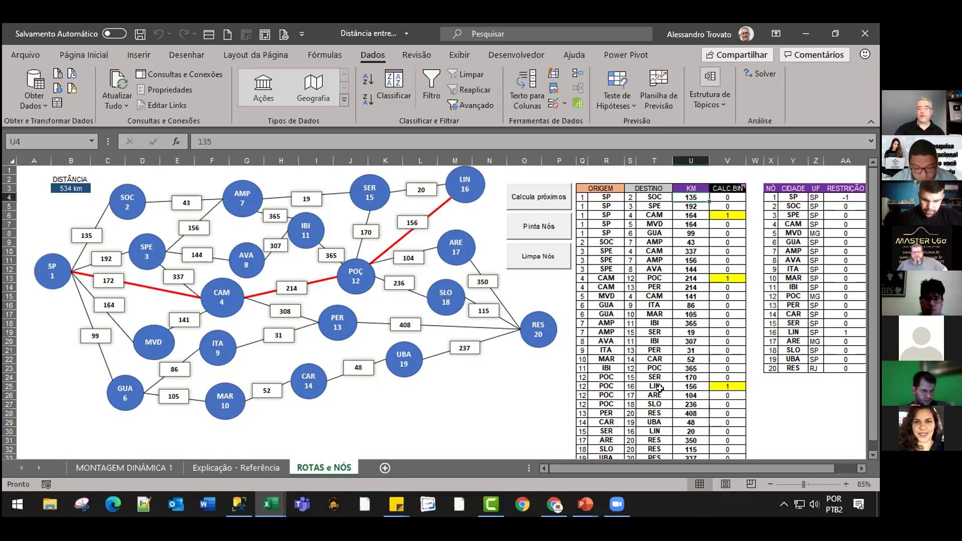
{"action": "left_click_drag", "start_coordinate": [827, 468], "coordinate": [853, 468]}
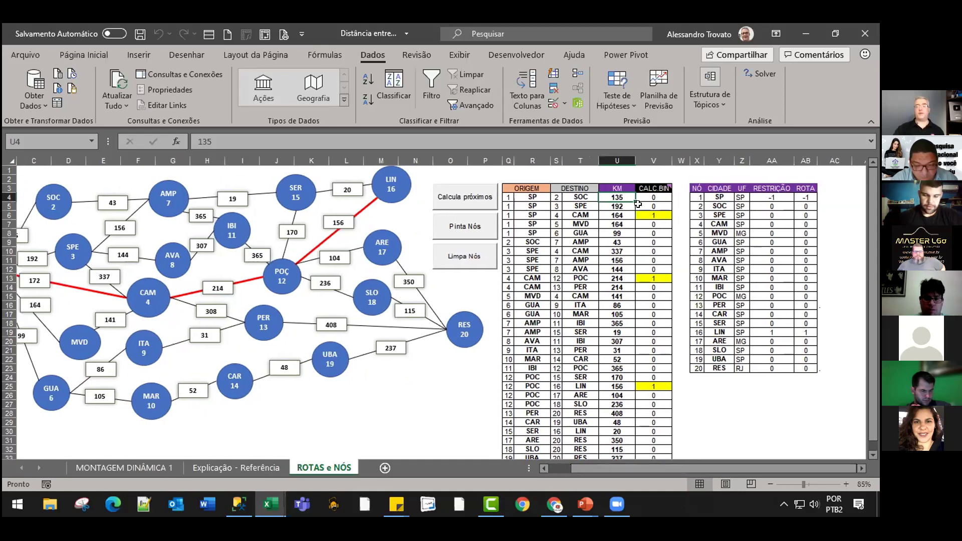
{"action": "left_click", "coordinate": [638, 205]}
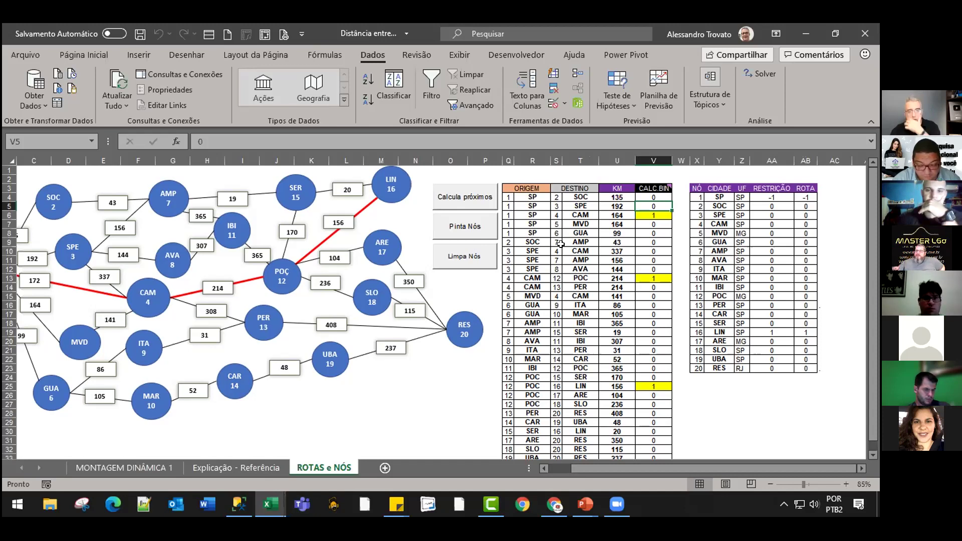
{"action": "mouse_move", "coordinate": [656, 200]}
{"action": "left_click", "coordinate": [649, 195]}
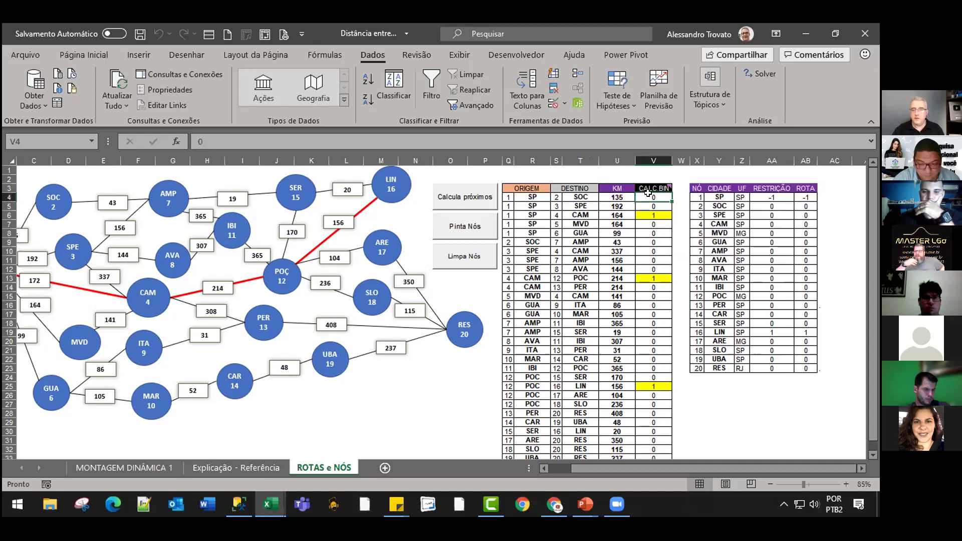
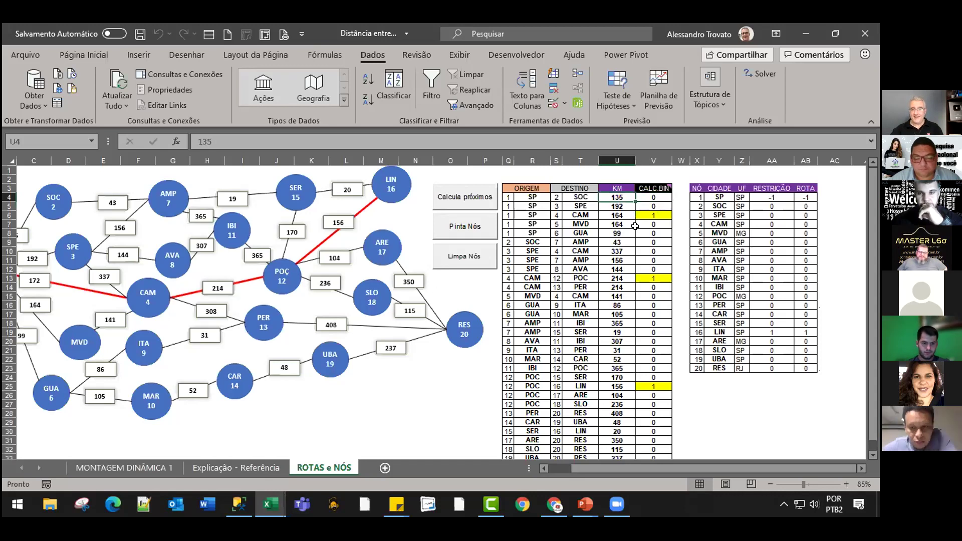
Enter =X3:Z10 in AD3 to spill a copy of the node table.
{"action": "key", "text": "Right"}
{"action": "key", "text": "Right"}
{"action": "key", "text": "Right"}
{"action": "key", "text": "Right"}
{"action": "key", "text": "Right"}
{"action": "key", "text": "Right"}
{"action": "key", "text": "Right"}
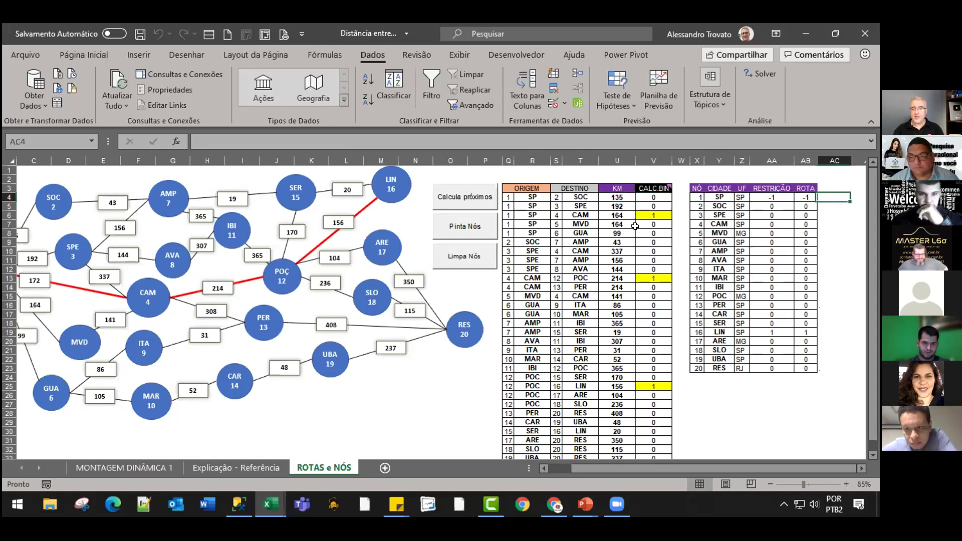
{"action": "key", "text": "Right"}
{"action": "key", "text": "Left"}
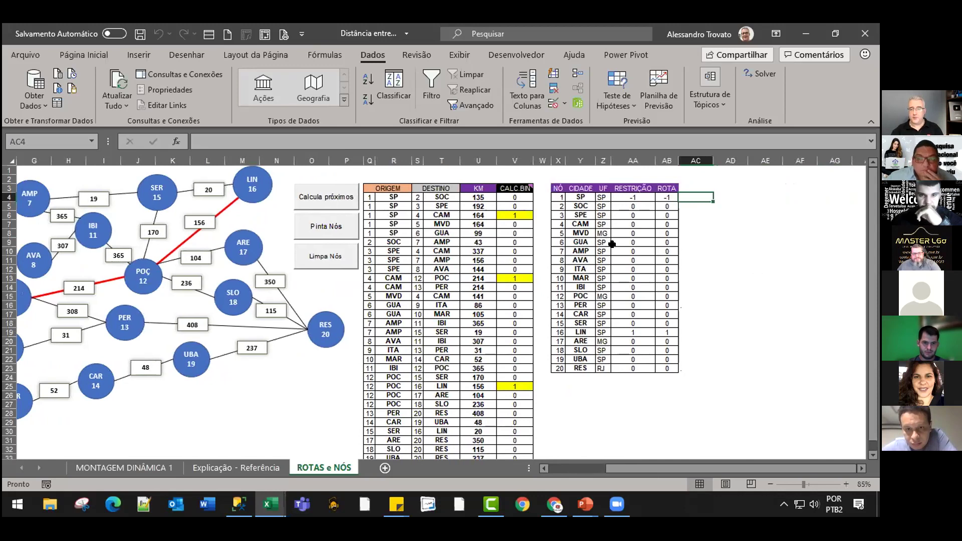
{"action": "scroll", "coordinate": [612, 244], "scroll_direction": "up", "scroll_amount": 1}
{"action": "scroll", "coordinate": [651, 260], "scroll_direction": "up", "scroll_amount": 2}
{"action": "scroll", "coordinate": [716, 289], "scroll_direction": "up", "scroll_amount": 1}
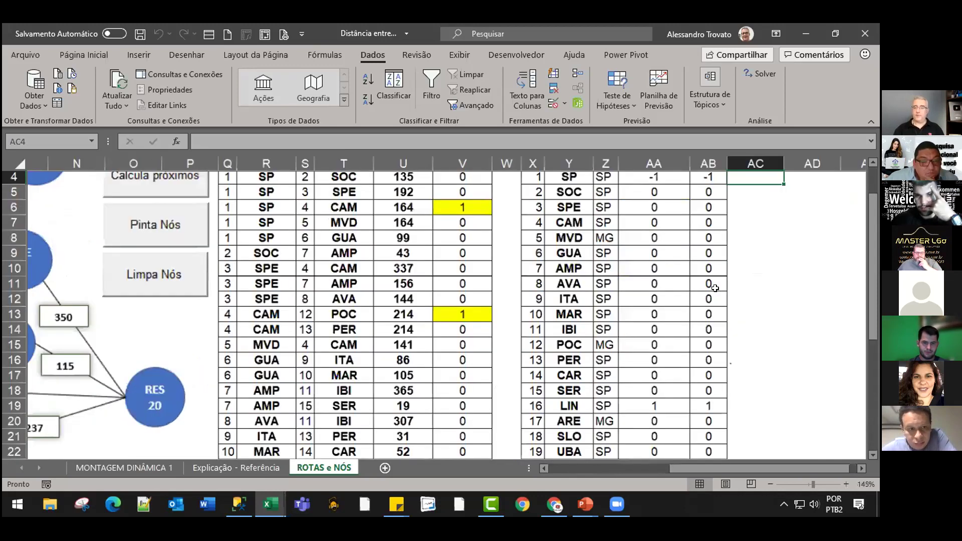
{"action": "scroll", "coordinate": [716, 288], "scroll_direction": "up", "scroll_amount": 1}
{"action": "key", "text": "Right"}
{"action": "key", "text": "Right"}
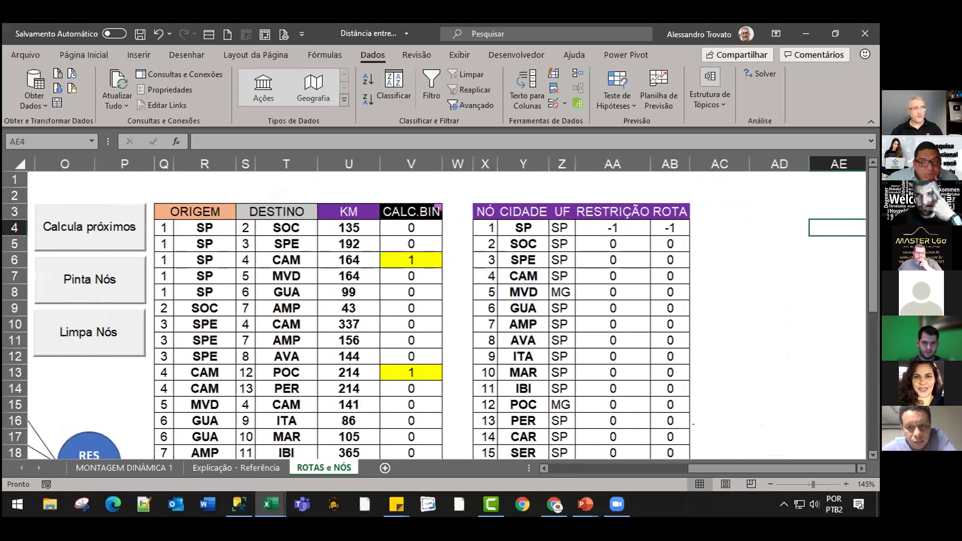
{"action": "left_click", "coordinate": [746, 212]}
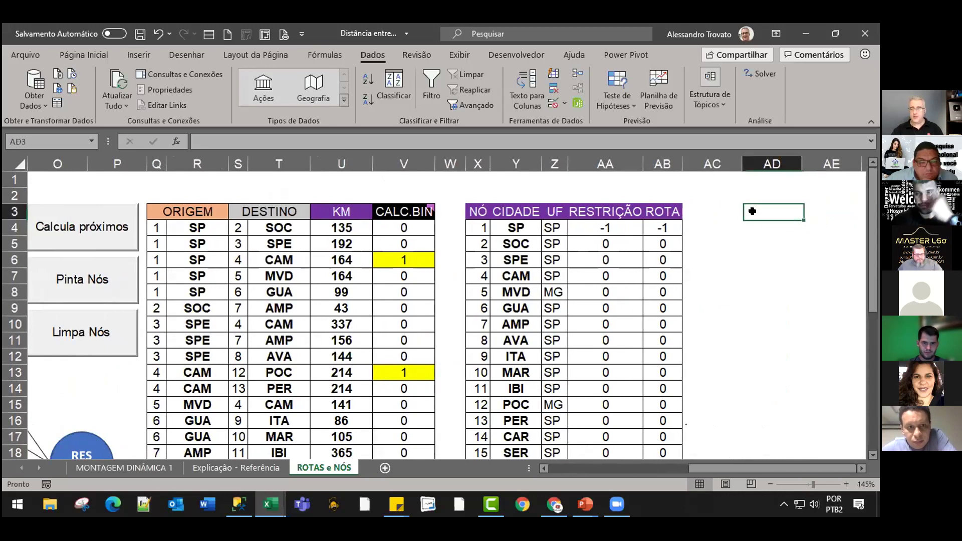
{"action": "left_click", "coordinate": [762, 162]}
{"action": "key", "text": "Right"}
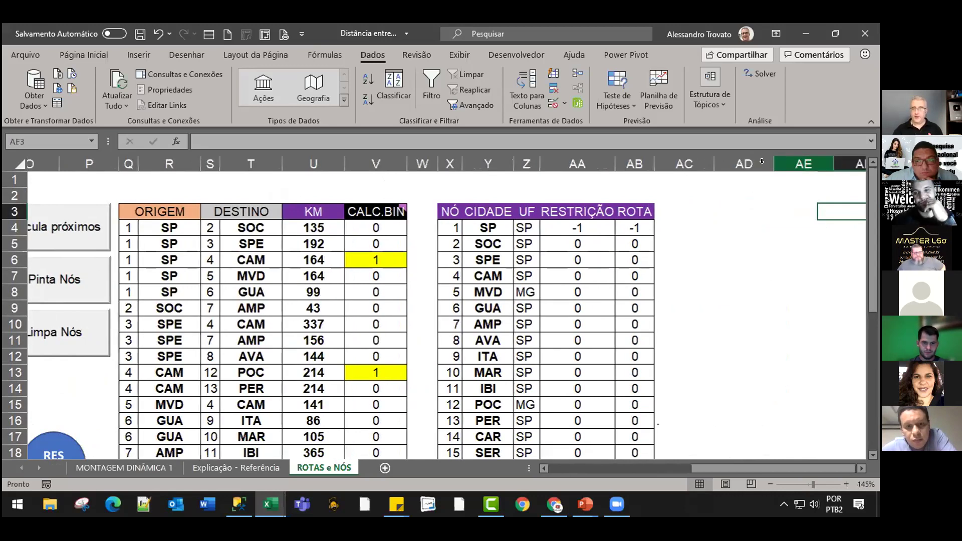
{"action": "key", "text": "Right"}
{"action": "key", "text": "Left"}
{"action": "key", "text": "Left"}
{"action": "type", "text": "="}
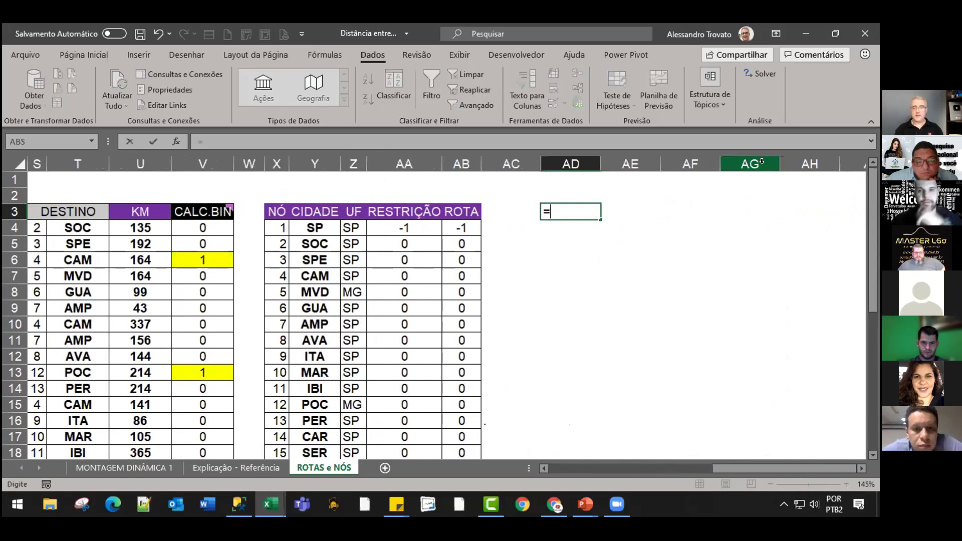
{"action": "type", "text": "X3:"}
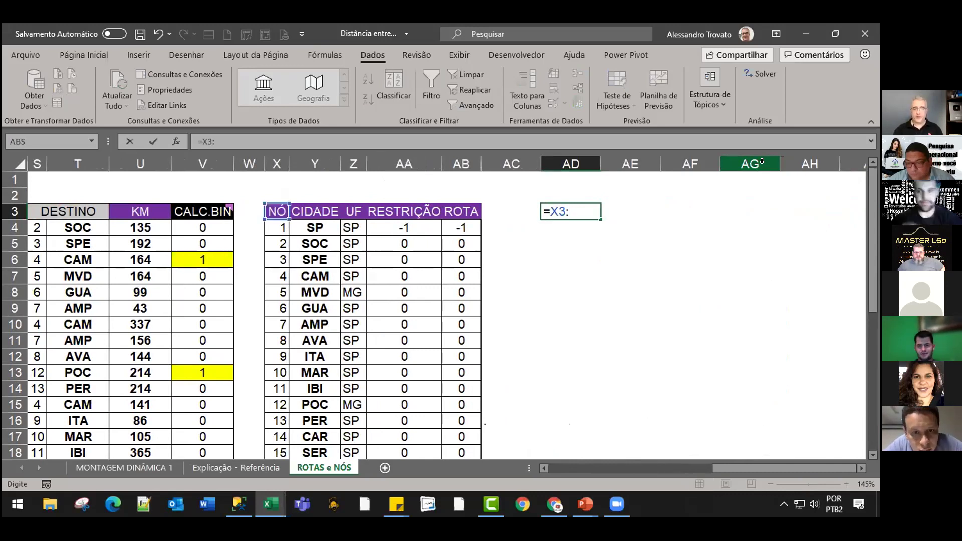
{"action": "type", "text": "Z10"}
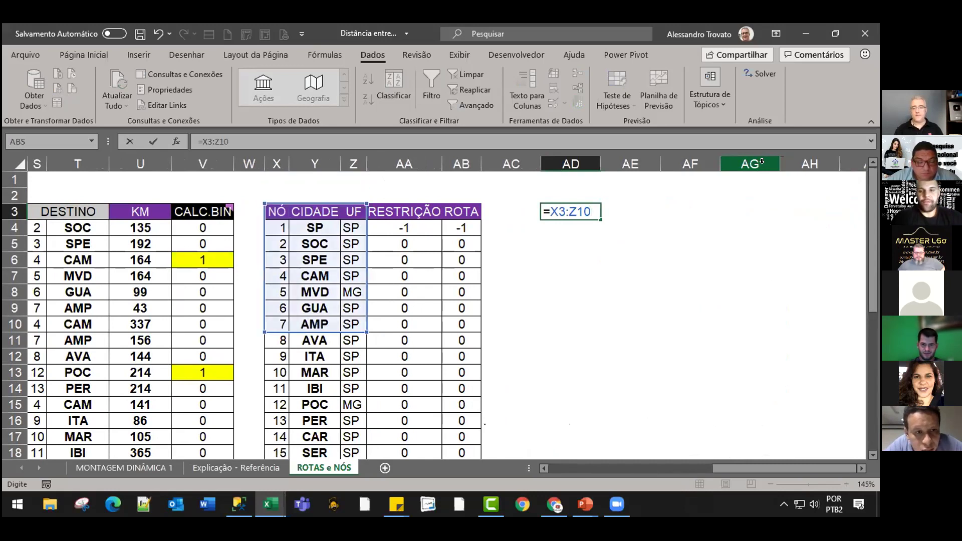
{"action": "key", "text": "Return"}
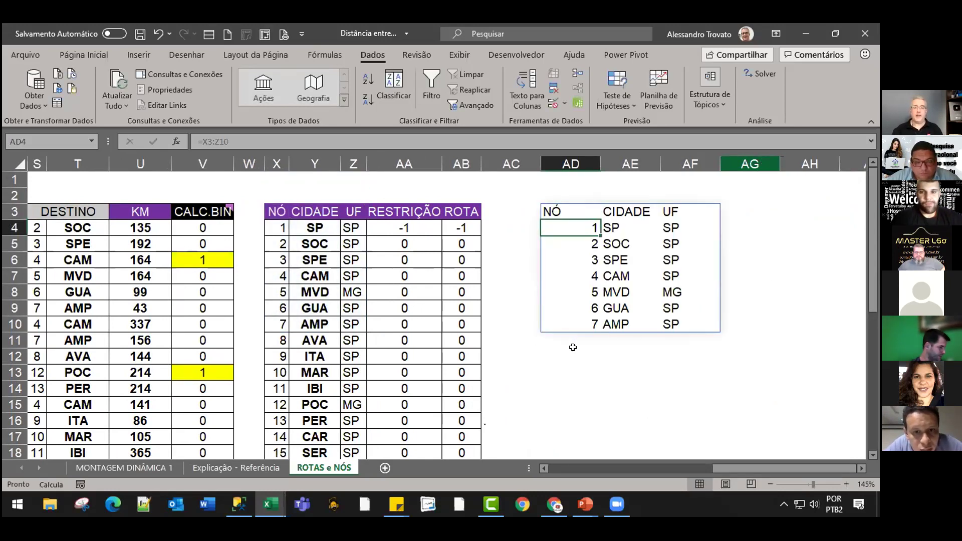
Inspect the AD3 spill formula, then delete the spilled copy.
{"action": "left_click", "coordinate": [563, 212]}
{"action": "key", "text": "F2"}
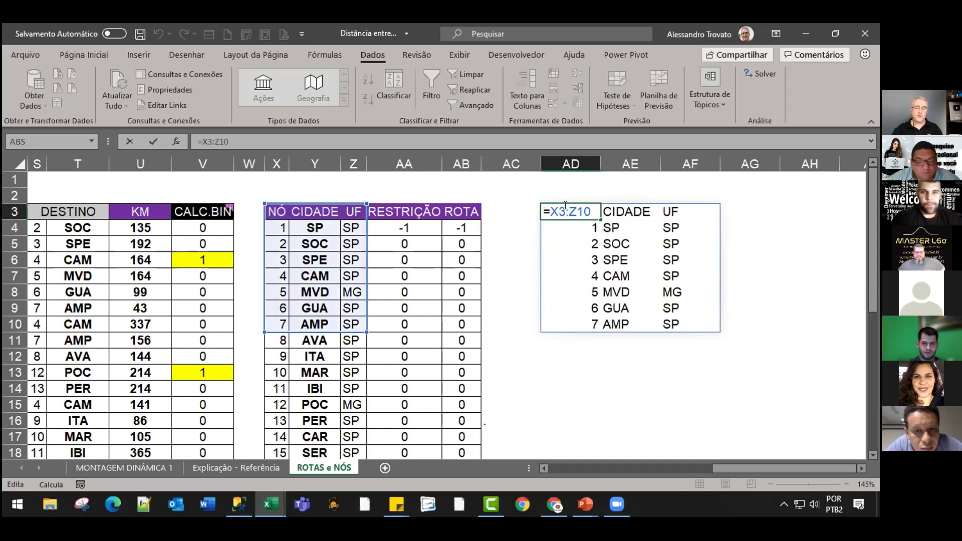
{"action": "key", "text": "Escape"}
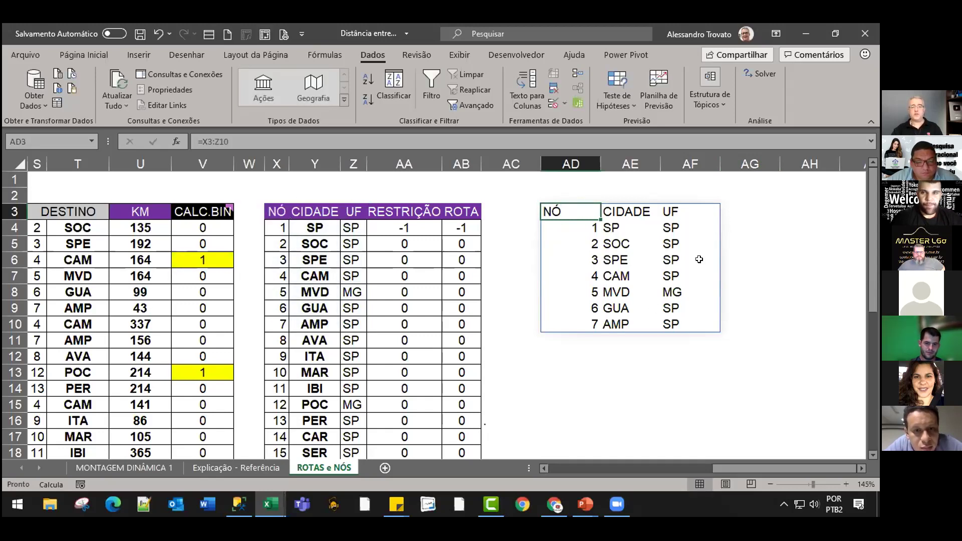
{"action": "key", "text": "Delete"}
Type X into a cell inside the spill range below AD3.
{"action": "key", "text": "Down"}
{"action": "key", "text": "Down"}
{"action": "key", "text": "Down"}
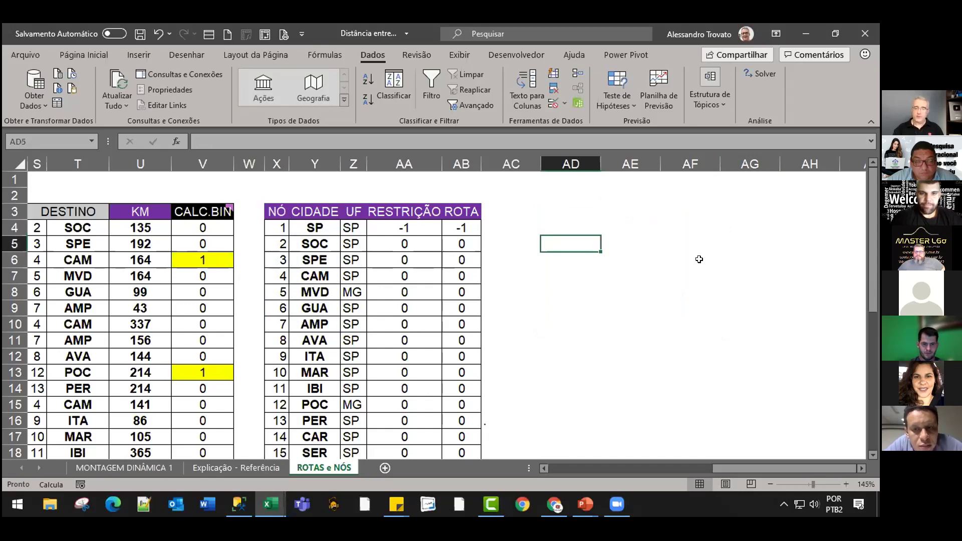
{"action": "key", "text": "Right"}
{"action": "type", "text": "X"}
{"action": "key", "text": "Up"}
{"action": "key", "text": "Up"}
Enter =X3:X10 in AD3, producing a #DESPEJAR! spill error.
{"action": "key", "text": "Left"}
{"action": "key", "text": "Up"}
{"action": "key", "text": "Down"}
{"action": "key", "text": "Down"}
{"action": "key", "text": "Up"}
{"action": "key", "text": "Up"}
{"action": "type", "text": "=X3:X"}
{"action": "key", "text": "Return"}
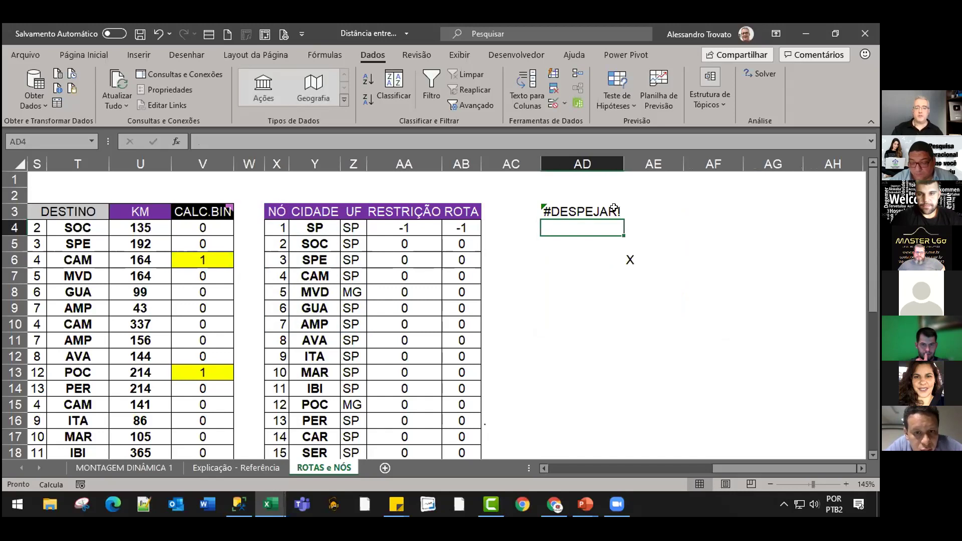
Open the spill error's options and jump to the blocking cell.
{"action": "left_click", "coordinate": [544, 206]}
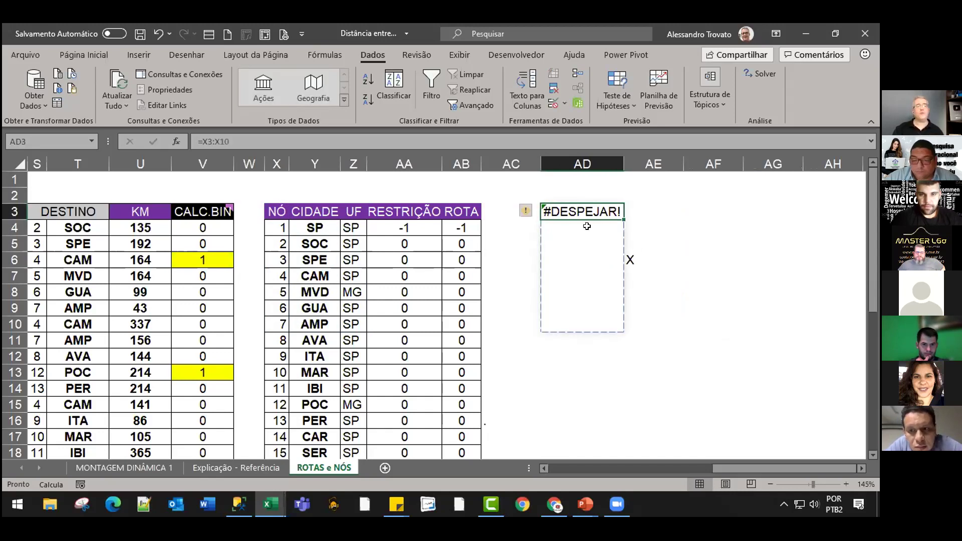
{"action": "left_click", "coordinate": [531, 211]}
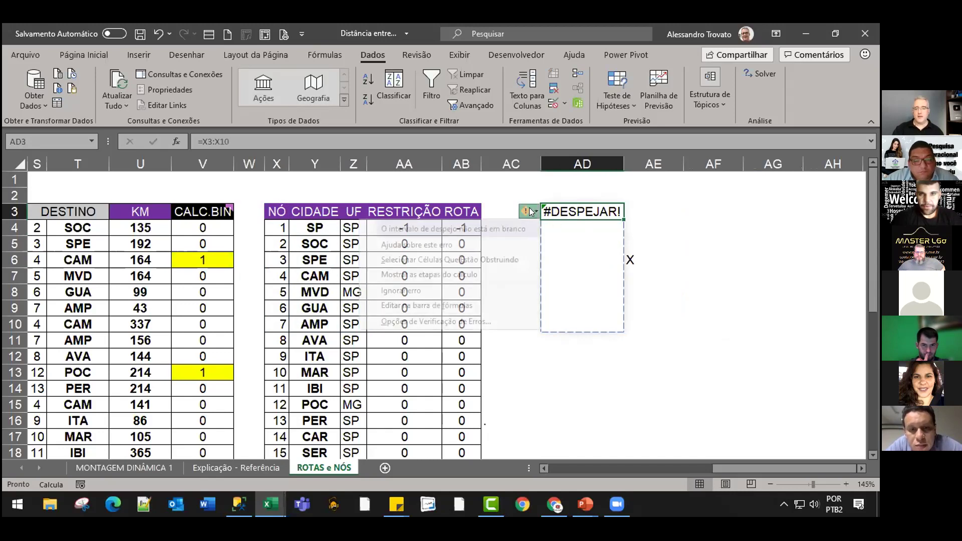
{"action": "left_click", "coordinate": [424, 260]}
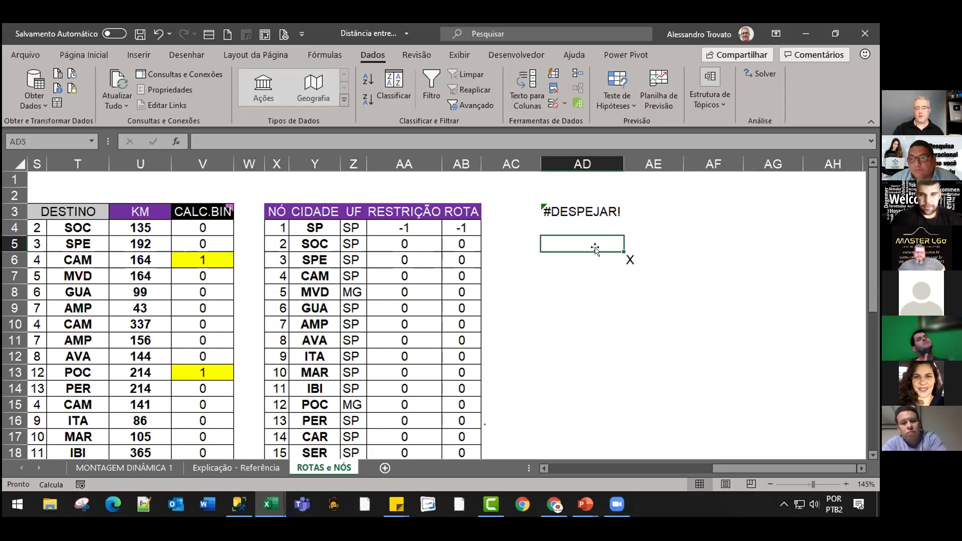
{"action": "left_click_drag", "start_coordinate": [595, 249], "coordinate": [596, 248]}
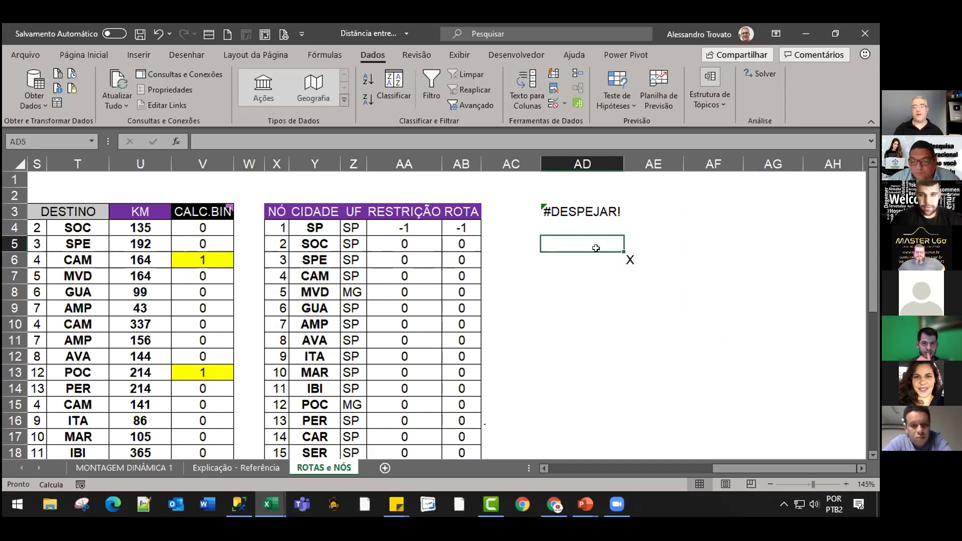
Delete the blocking X and re-enter AD3 so NÓ and nodes 1–7 spill.
{"action": "key", "text": "Up"}
{"action": "key", "text": "Up"}
{"action": "key", "text": "Up"}
{"action": "key", "text": "Down"}
{"action": "key", "text": "Down"}
{"action": "key", "text": "Right"}
{"action": "key", "text": "Down"}
{"action": "key", "text": "Down"}
{"action": "key", "text": "Delete"}
{"action": "key", "text": "Left"}
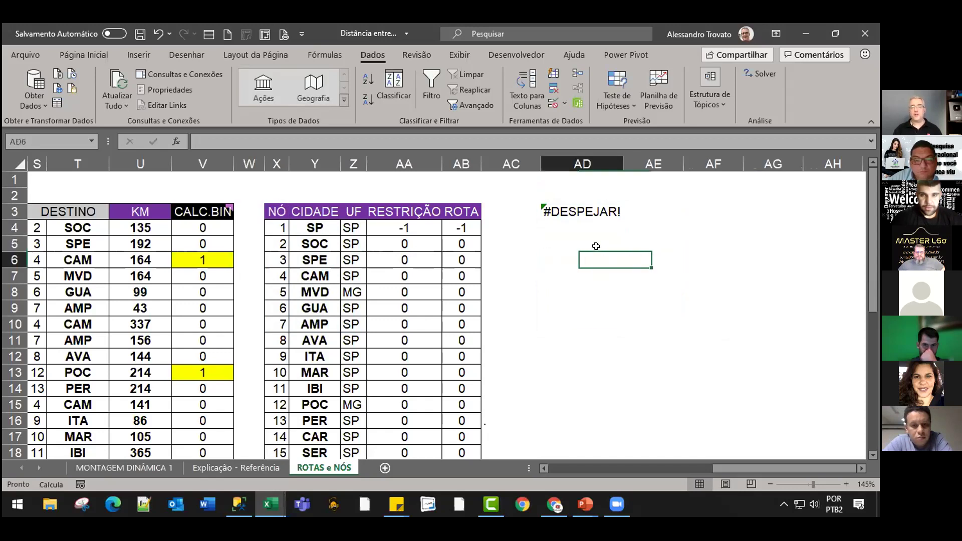
{"action": "key", "text": "Up"}
{"action": "key", "text": "Up"}
{"action": "key", "text": "Up"}
{"action": "key", "text": "F2"}
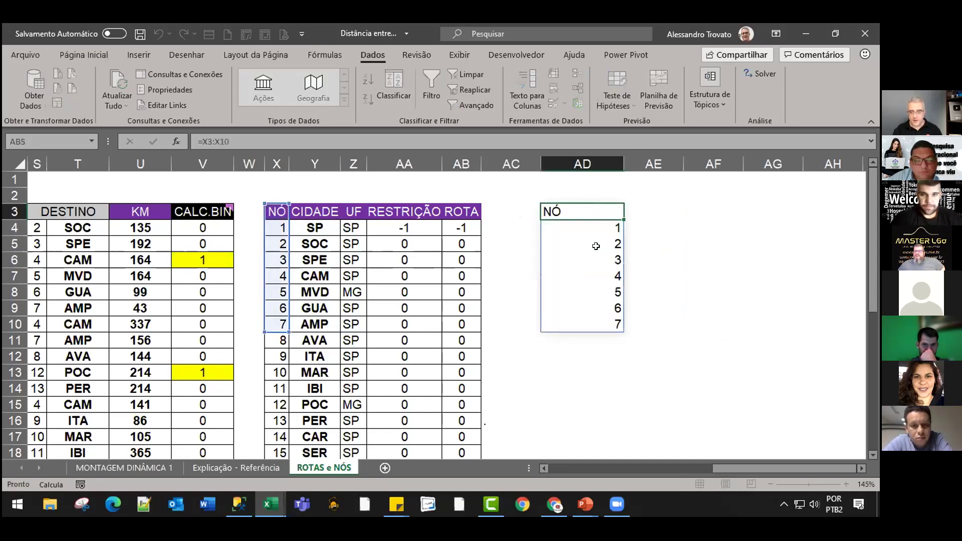
{"action": "key", "text": "Return"}
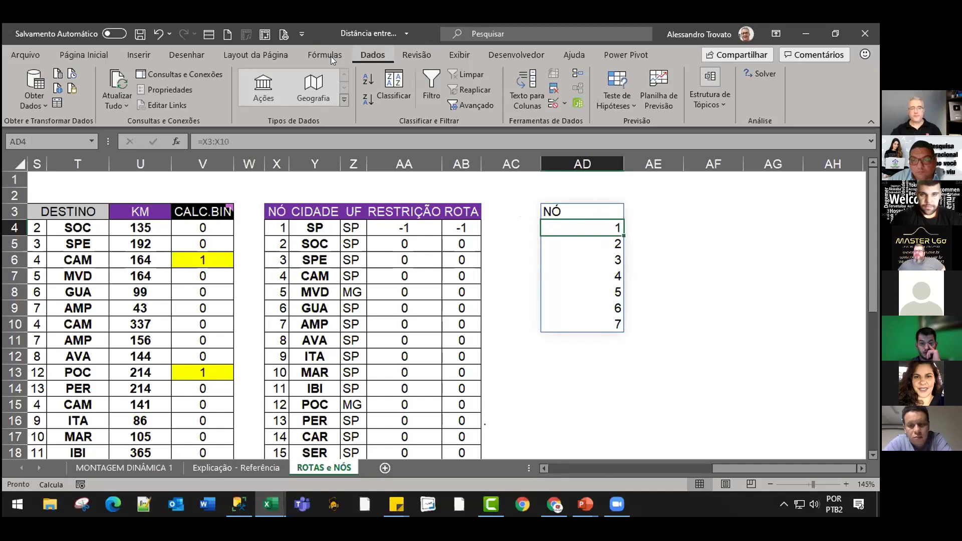
Set the workbook's Opções de Cálculo to Automático.
{"action": "left_click", "coordinate": [328, 56]}
{"action": "left_click", "coordinate": [751, 105]}
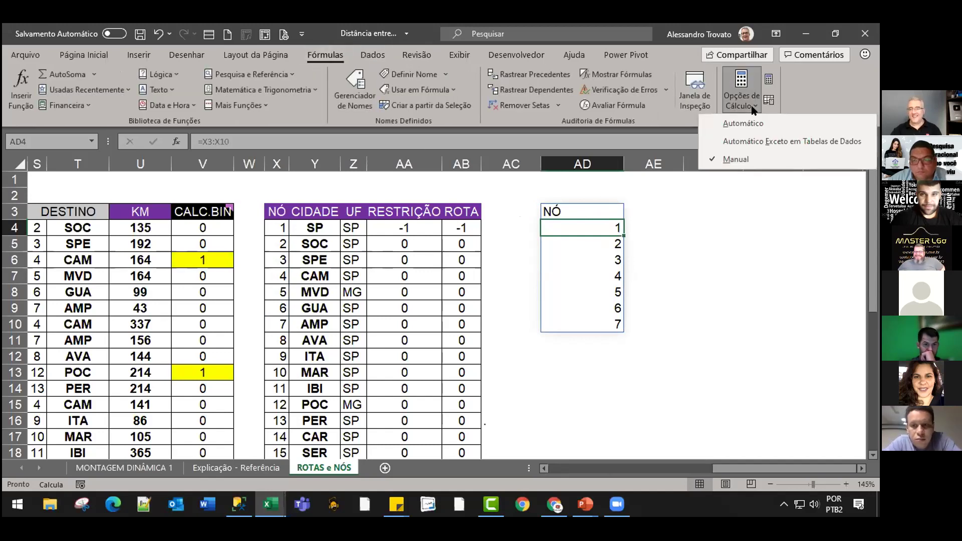
{"action": "left_click", "coordinate": [743, 123]}
{"action": "key", "text": "Return"}
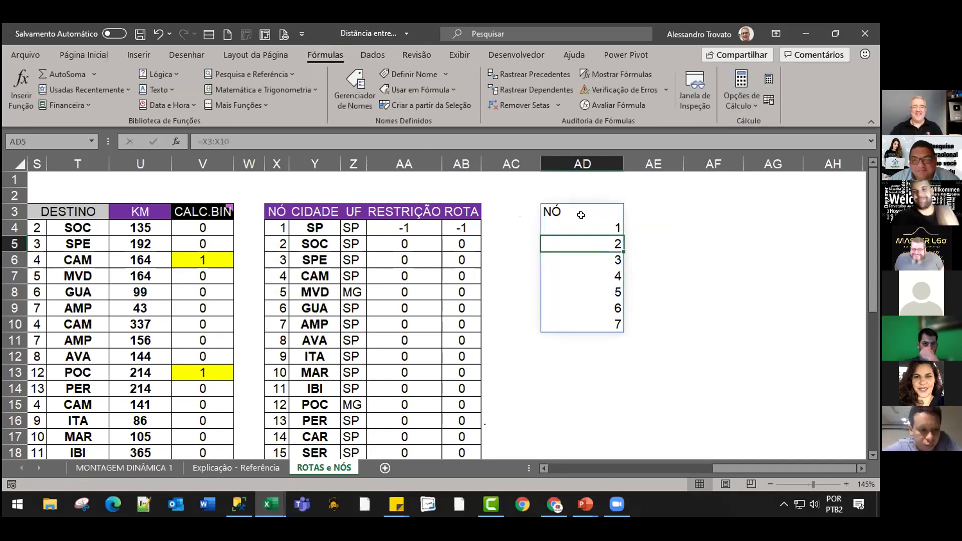
Undo the spilled NÓ list and move to the first CALC.BIN value in V4.
{"action": "key", "text": "ctrl+z"}
{"action": "key", "text": "Left"}
{"action": "key", "text": "Left"}
{"action": "key", "text": "Left"}
{"action": "key", "text": "Left"}
{"action": "key", "text": "Left"}
{"action": "key", "text": "Left"}
{"action": "key", "text": "Left"}
{"action": "key", "text": "Left"}
{"action": "key", "text": "Left"}
{"action": "key", "text": "Left"}
{"action": "key", "text": "Left"}
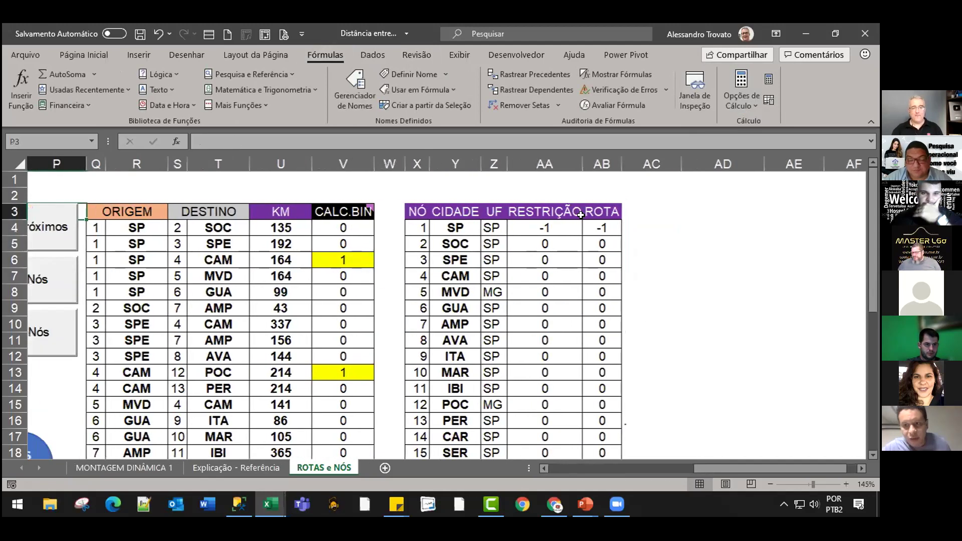
{"action": "key", "text": "Left"}
{"action": "key", "text": "Left"}
{"action": "key", "text": "Right"}
{"action": "key", "text": "Right"}
{"action": "key", "text": "Right"}
{"action": "key", "text": "Right"}
{"action": "key", "text": "Right"}
{"action": "key", "text": "Right"}
{"action": "key", "text": "Down"}
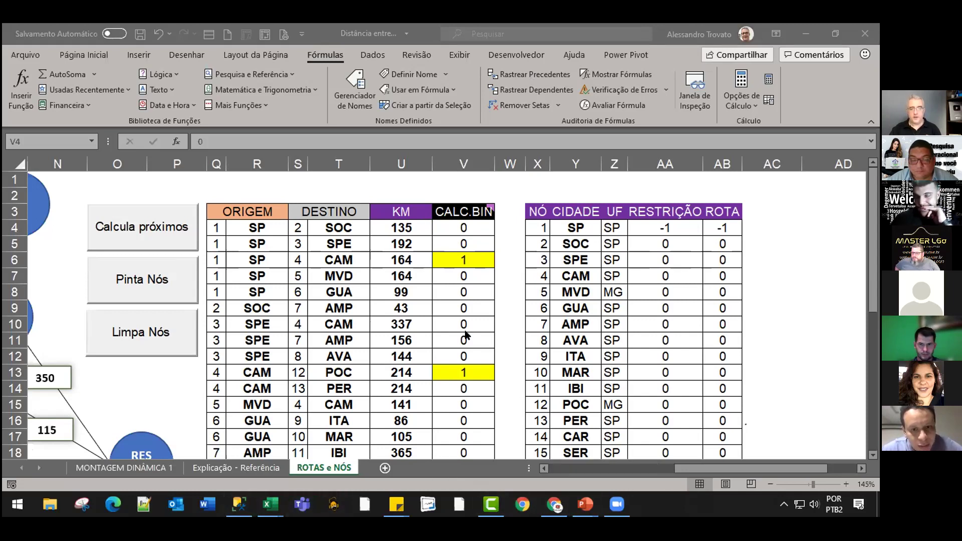
{"action": "left_click", "coordinate": [452, 265]}
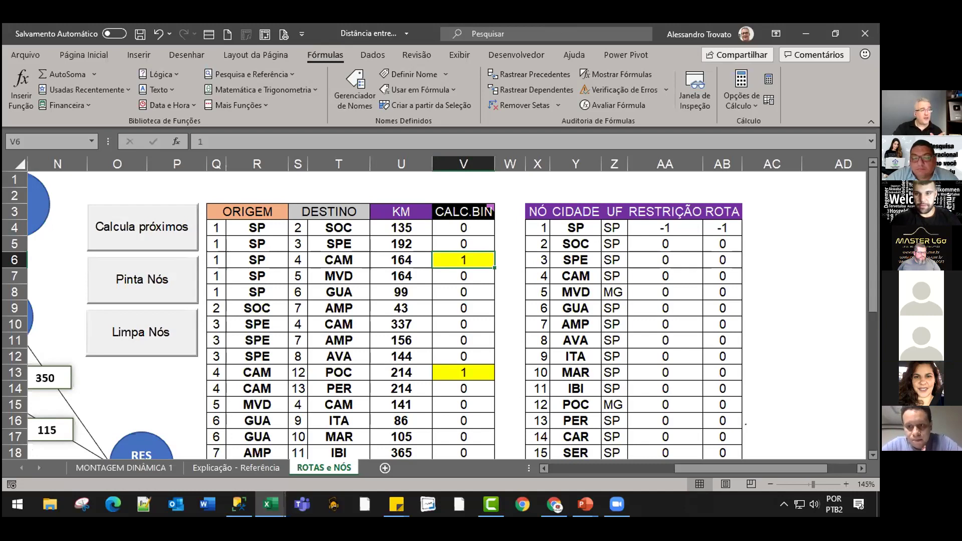
{"action": "left_click", "coordinate": [866, 231]}
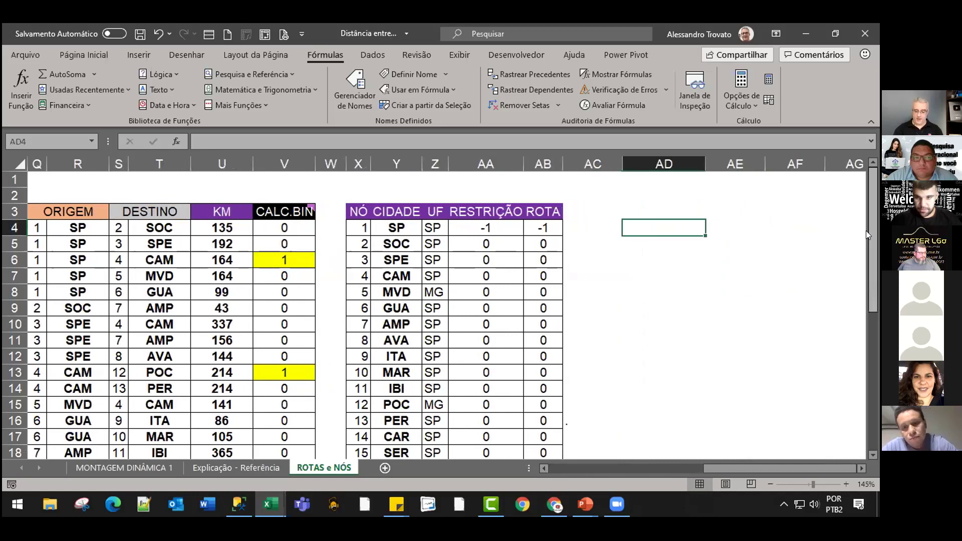
{"action": "type", "text": "=SE"}
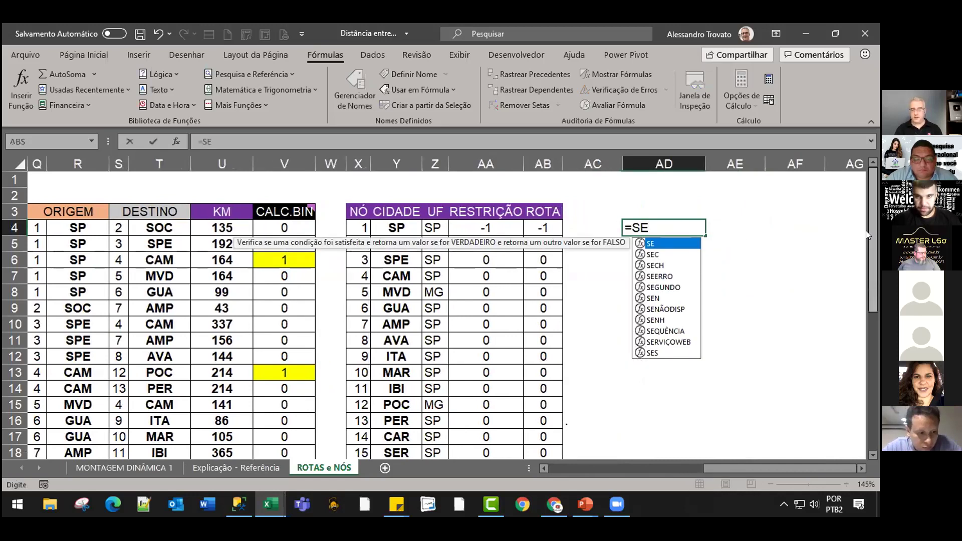
{"action": "key", "text": "BackSpace"}
{"action": "key", "text": "BackSpace"}
{"action": "type", "text": "WEV"}
{"action": "key", "text": "BackSpace"}
{"action": "key", "text": "BackSpace"}
{"action": "key", "text": "BackSpace"}
{"action": "type", "text": "WEB"}
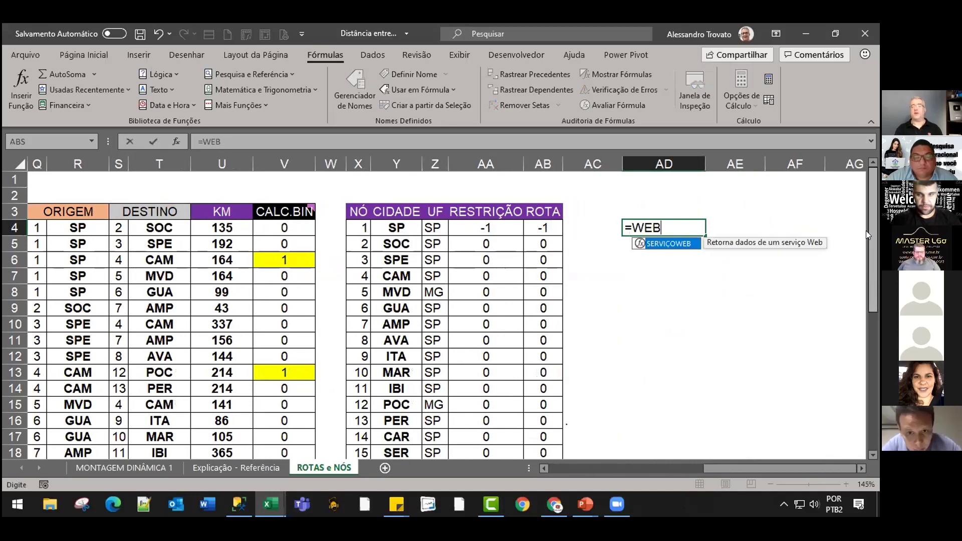
{"action": "key", "text": "Tab"}
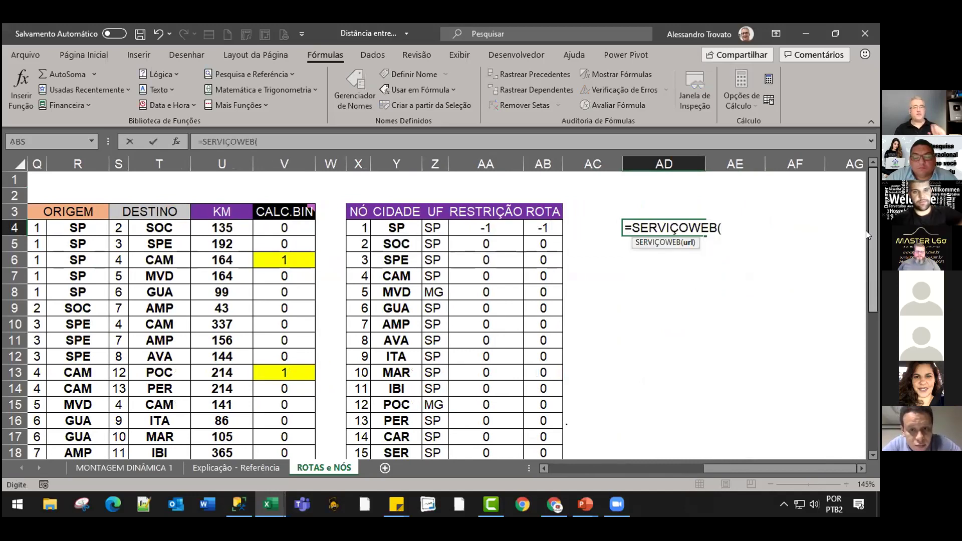
{"action": "type", "text": "\"WWW.UO"}
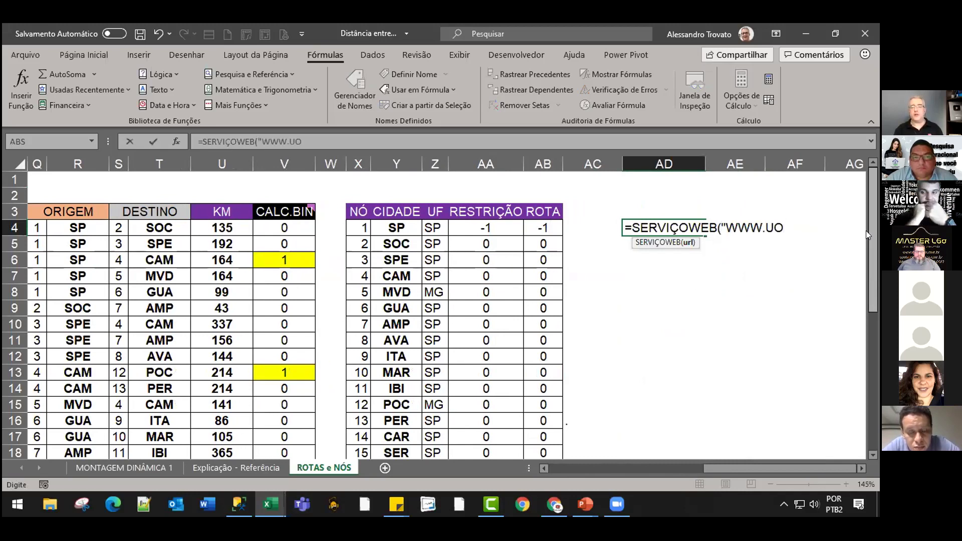
{"action": "key", "text": "Escape"}
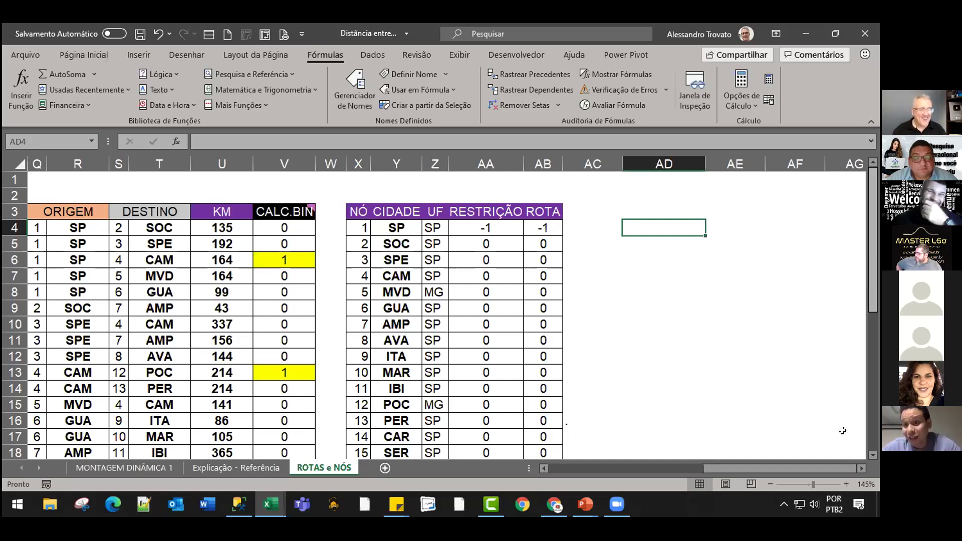
{"action": "left_click", "coordinate": [514, 301]}
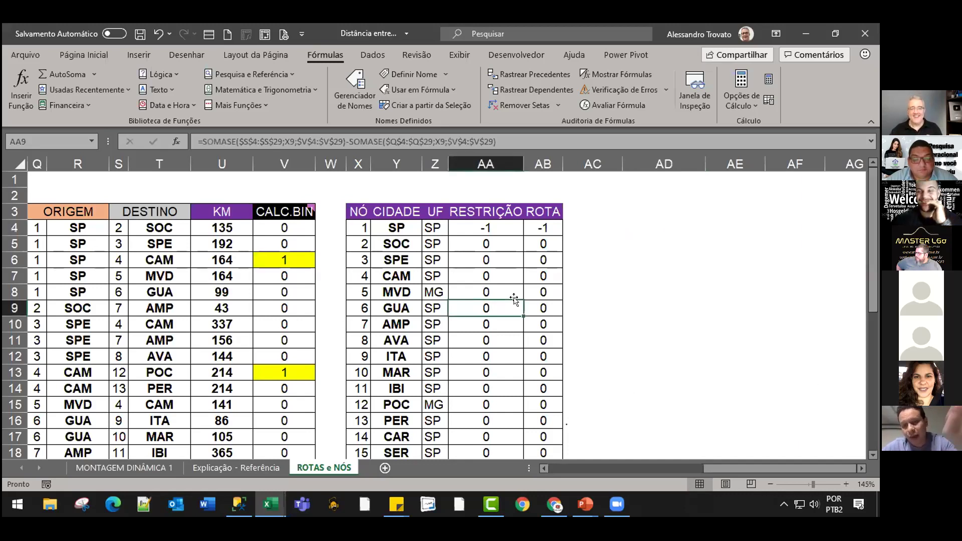
{"action": "key", "text": "Left"}
{"action": "key", "text": "Left"}
{"action": "key", "text": "Left"}
{"action": "key", "text": "Left"}
{"action": "key", "text": "Left"}
{"action": "key", "text": "Left"}
{"action": "key", "text": "Left"}
{"action": "key", "text": "Left"}
{"action": "key", "text": "Left"}
{"action": "key", "text": "Left"}
{"action": "key", "text": "Left"}
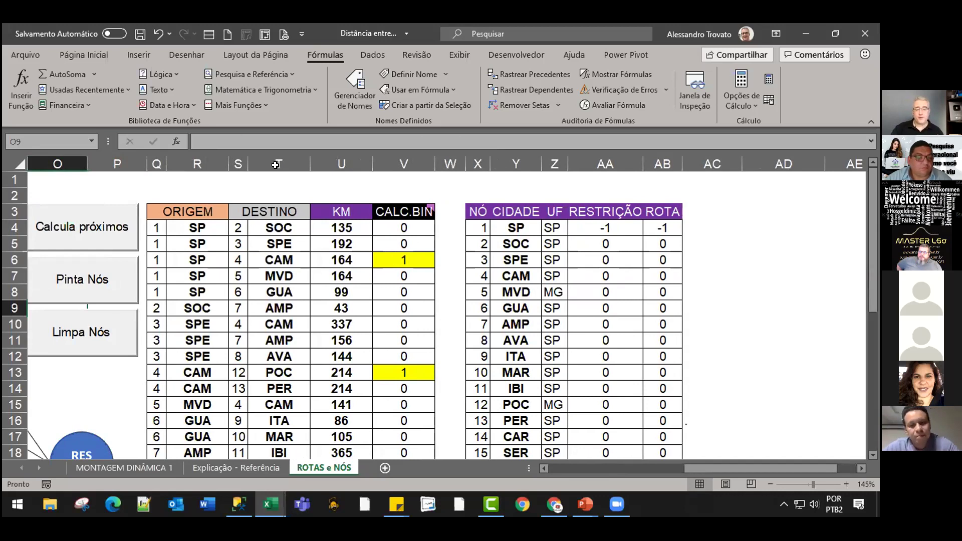
{"action": "left_click", "coordinate": [456, 248]}
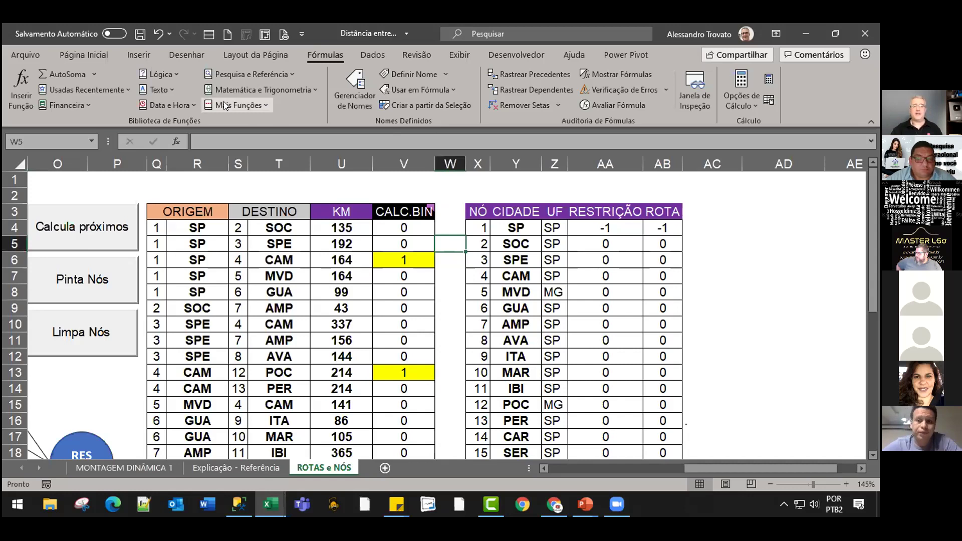
{"action": "left_click", "coordinate": [408, 259]}
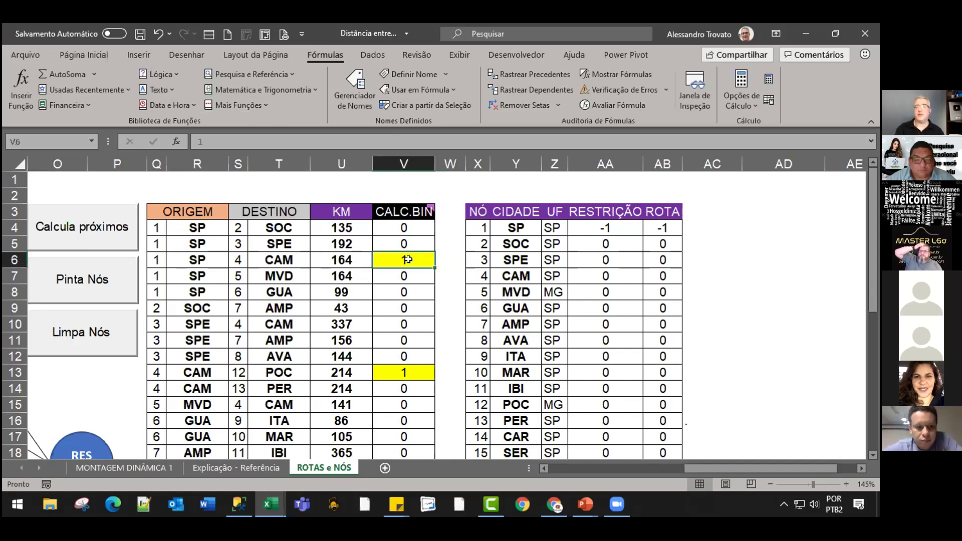
{"action": "key", "text": "Left"}
{"action": "key", "text": "Left"}
{"action": "key", "text": "Left"}
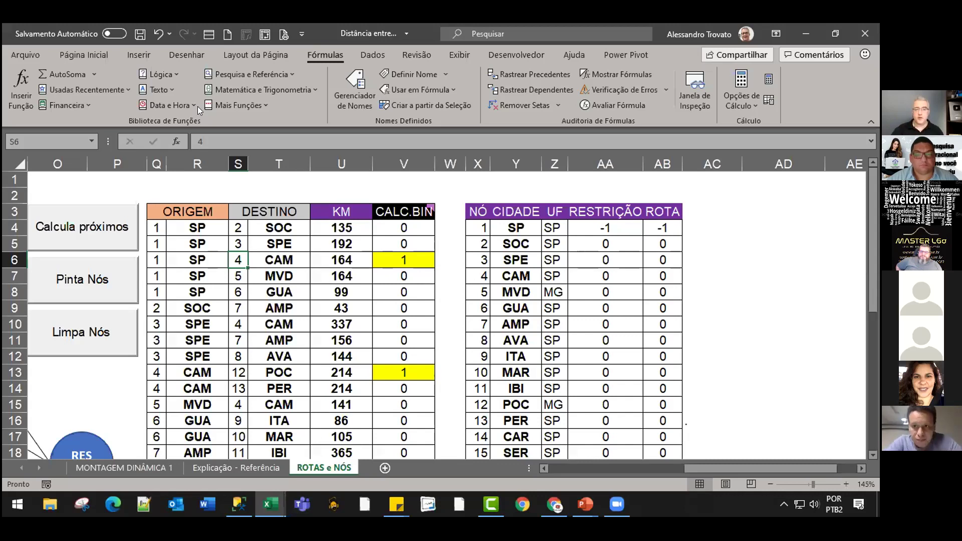
{"action": "left_click", "coordinate": [783, 243]}
Review the Solver setup and its 0,000001 constraint precision, then close both dialogs.
{"action": "left_click", "coordinate": [372, 55]}
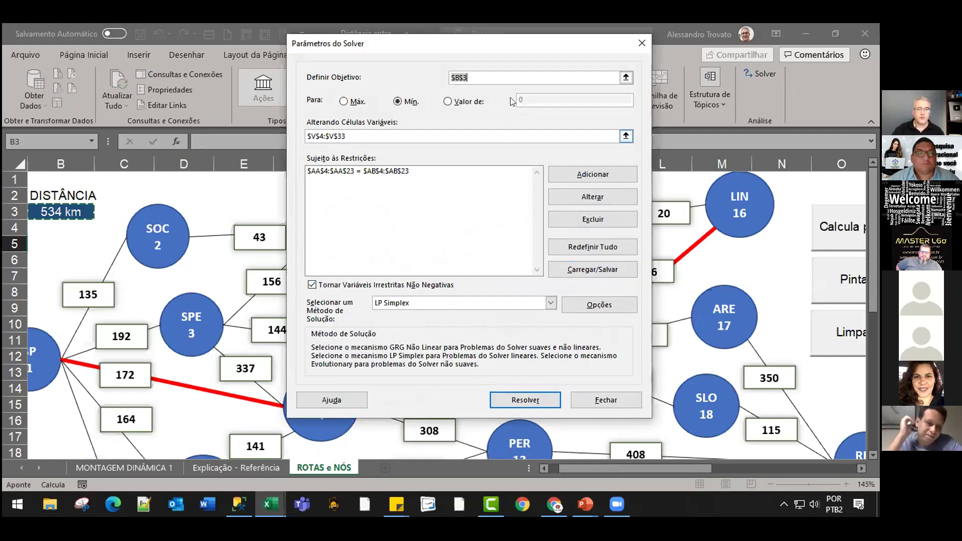
{"action": "key", "text": "Return"}
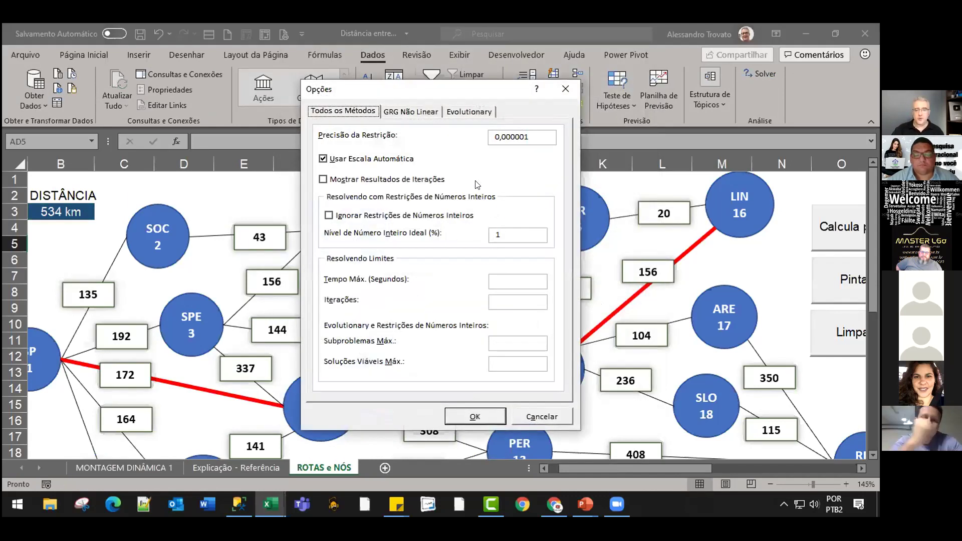
{"action": "double_click", "coordinate": [533, 135]}
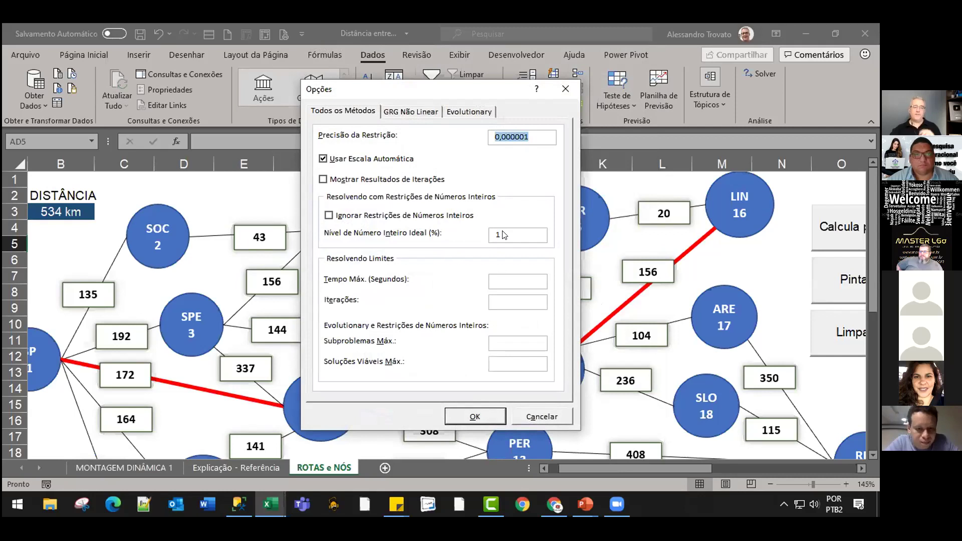
{"action": "key", "text": "Return"}
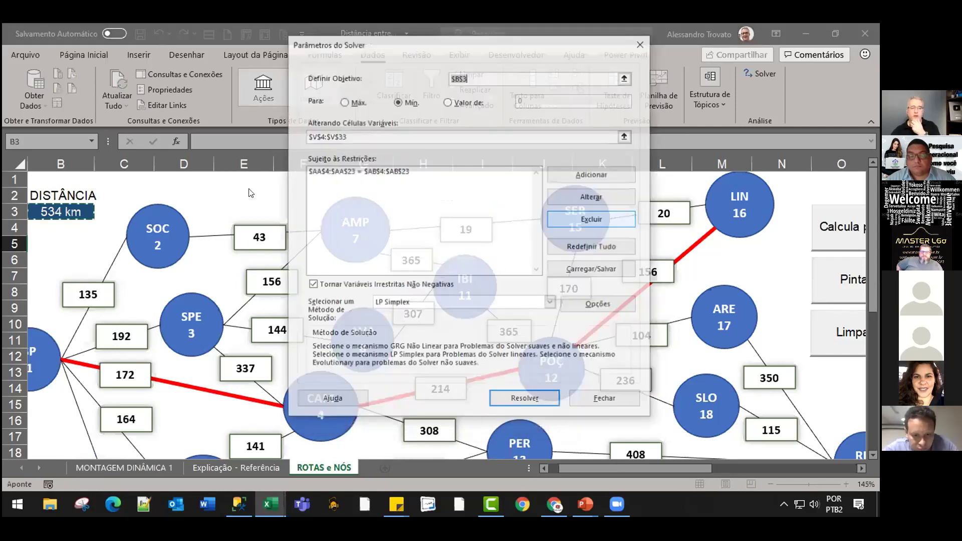
{"action": "key", "text": "Return"}
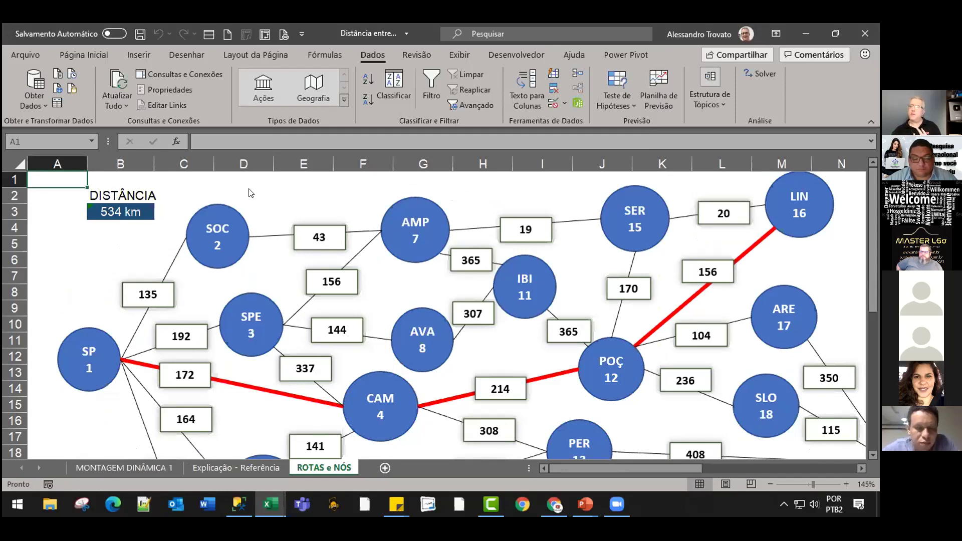
{"action": "key", "text": "ctrl+shift"}
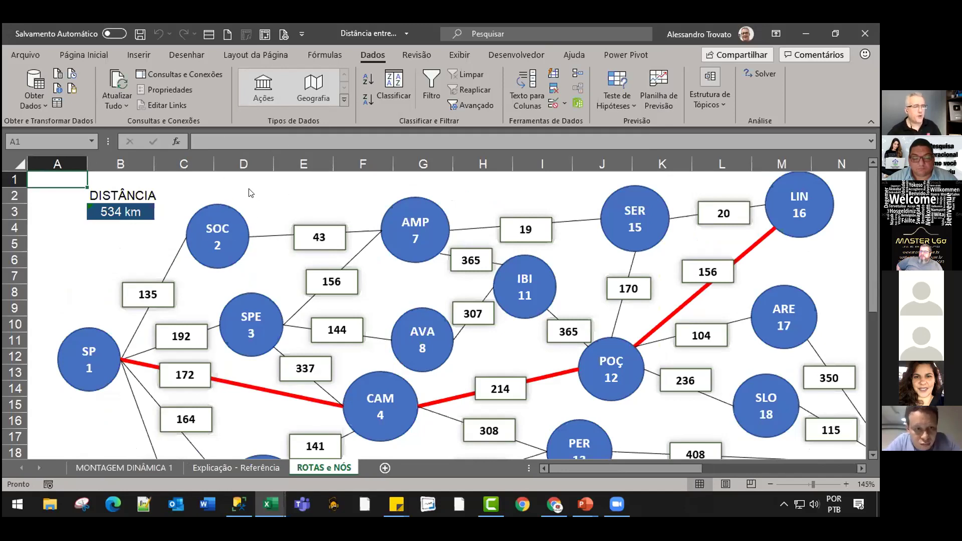
Return to A1 and zoom out from 145% to 115% to see the full network.
{"action": "left_click", "coordinate": [305, 193]}
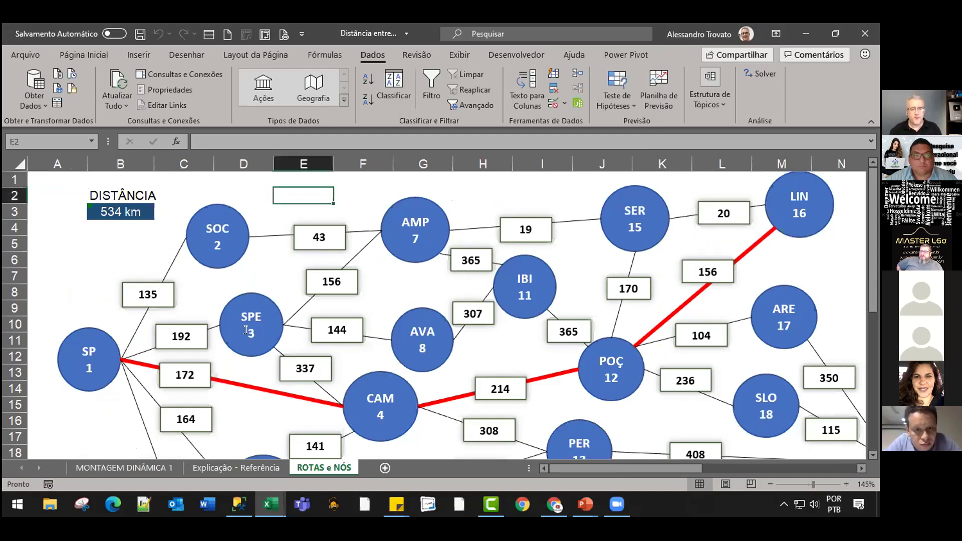
{"action": "left_click", "coordinate": [381, 173]}
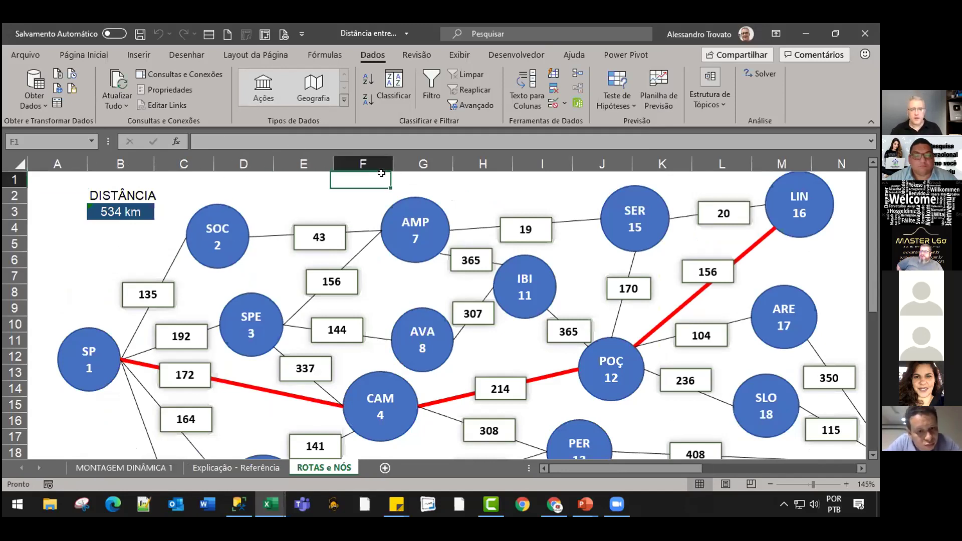
{"action": "key", "text": "ctrl+Home"}
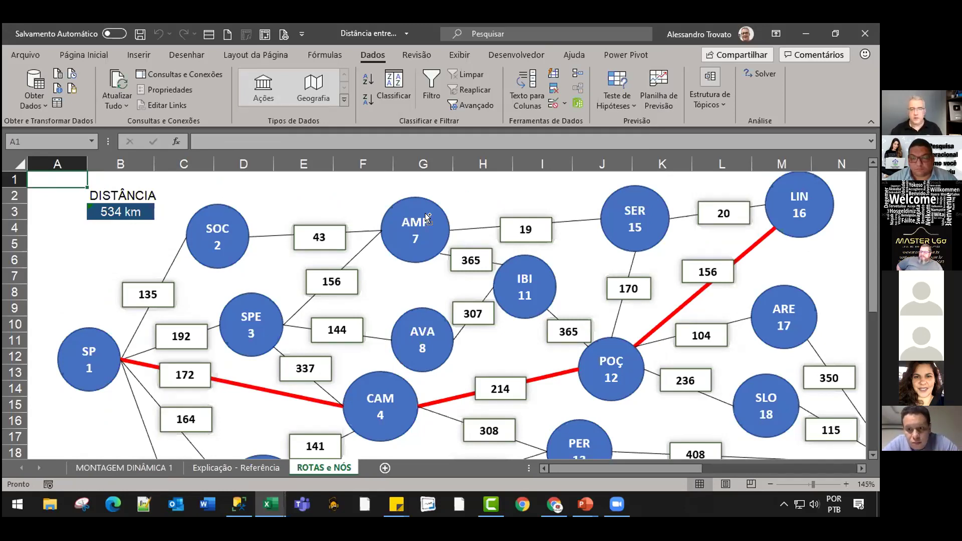
{"action": "scroll", "coordinate": [425, 212], "scroll_direction": "down", "scroll_amount": 1}
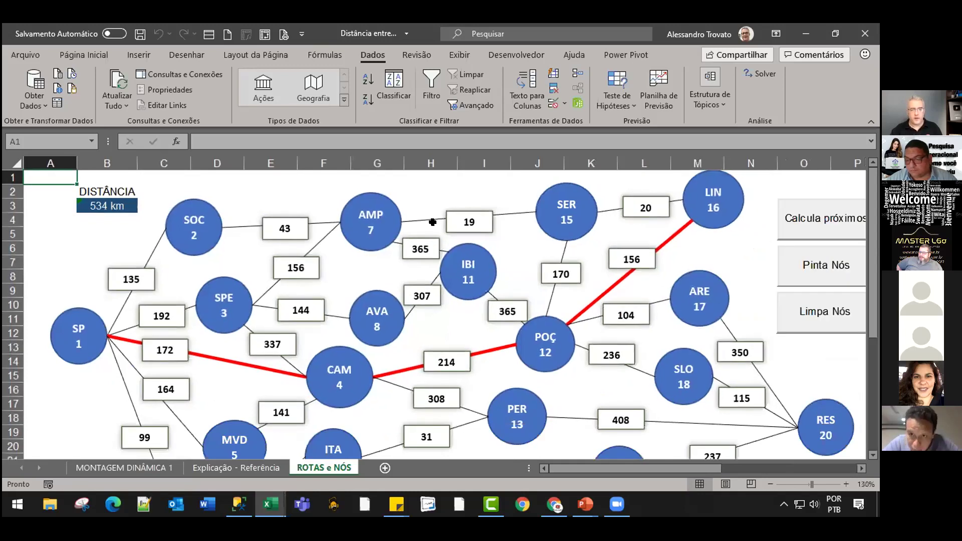
{"action": "scroll", "coordinate": [438, 227], "scroll_direction": "down", "scroll_amount": 1}
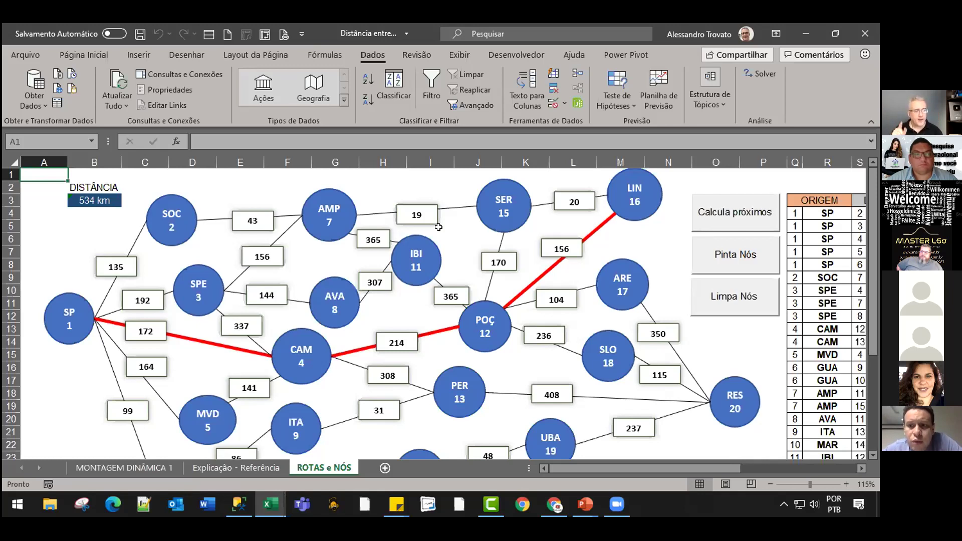
{"action": "left_click", "coordinate": [428, 182]}
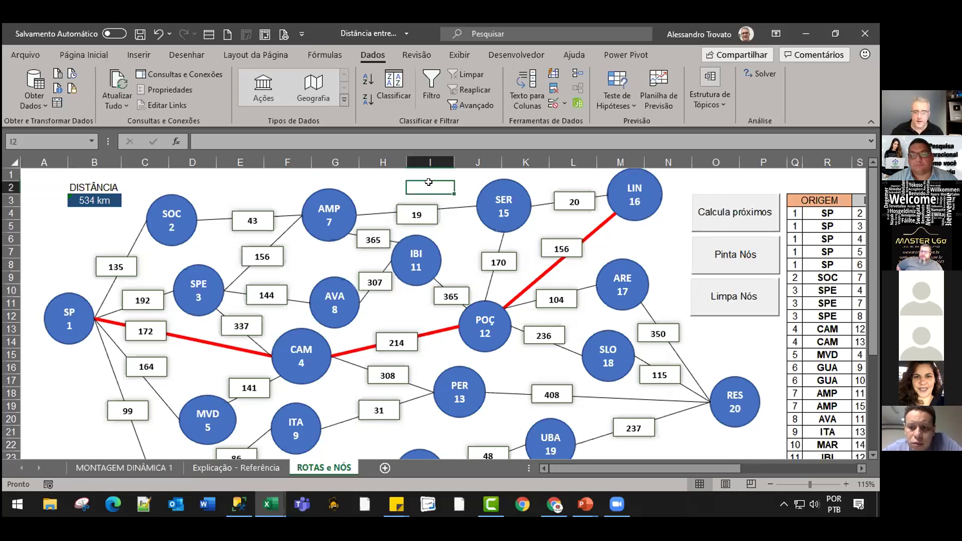
{"action": "key", "text": "ctrl+Home"}
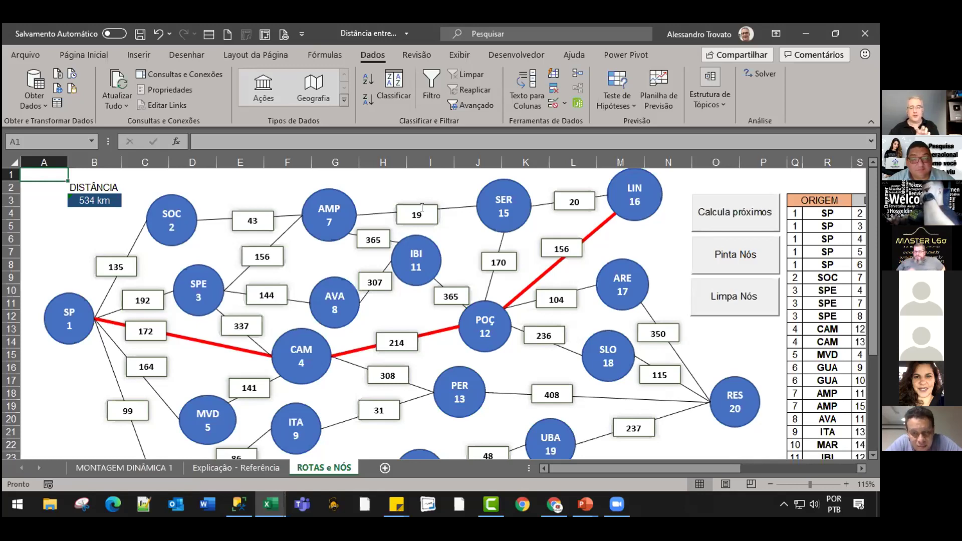
{"action": "left_click", "coordinate": [580, 223]}
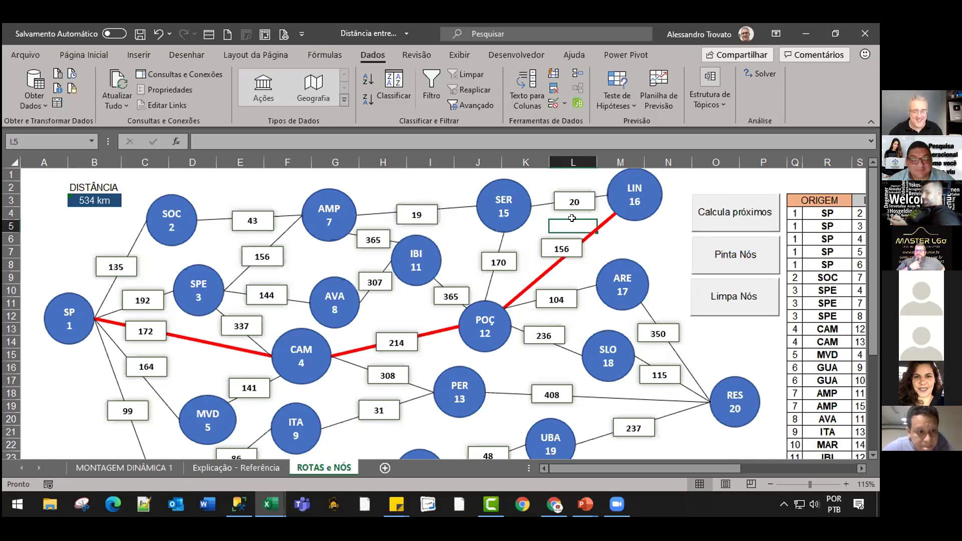
{"action": "left_click", "coordinate": [270, 178]}
{"action": "key", "text": "Right"}
{"action": "key", "text": "Right"}
{"action": "key", "text": "Right"}
{"action": "key", "text": "Right"}
{"action": "key", "text": "Right"}
{"action": "key", "text": "Right"}
{"action": "key", "text": "Right"}
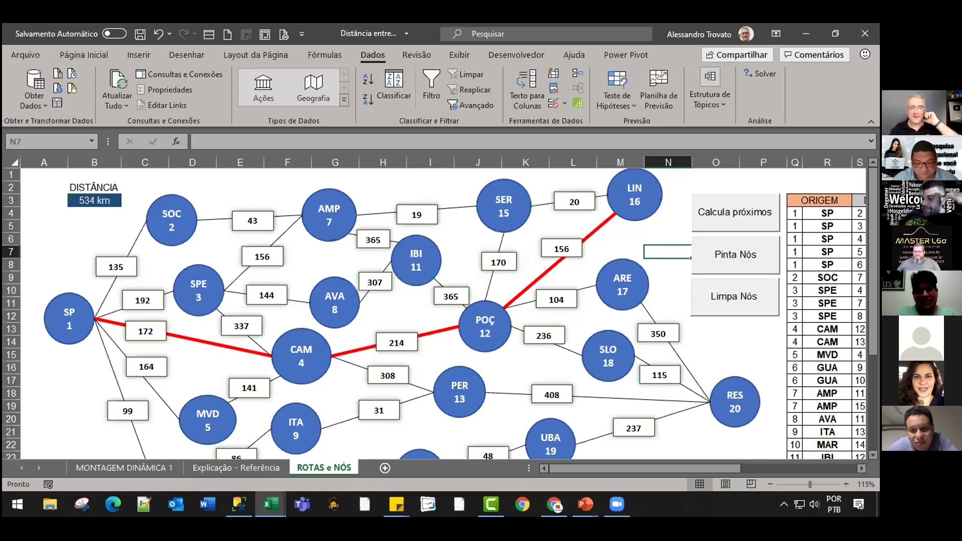
{"action": "left_click", "coordinate": [211, 185]}
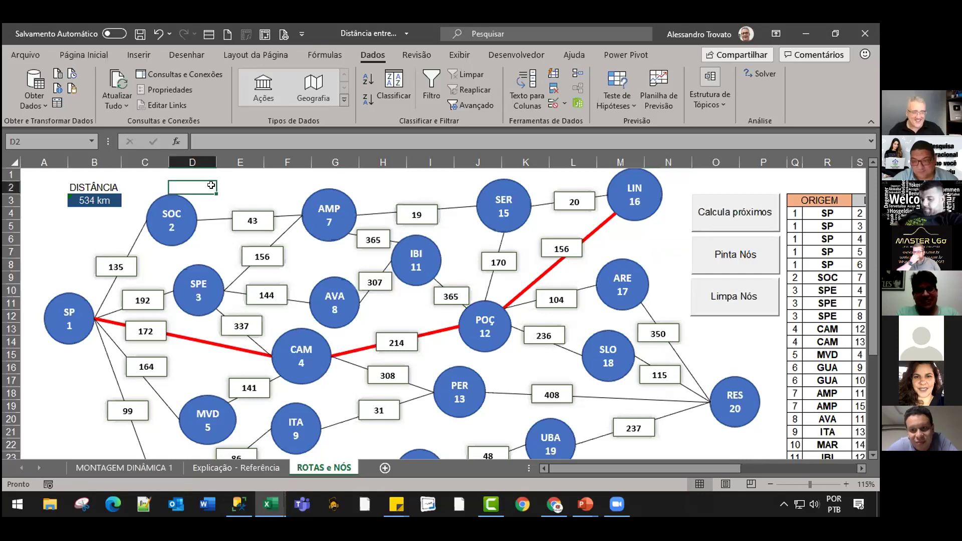
{"action": "key", "text": "ctrl+Home"}
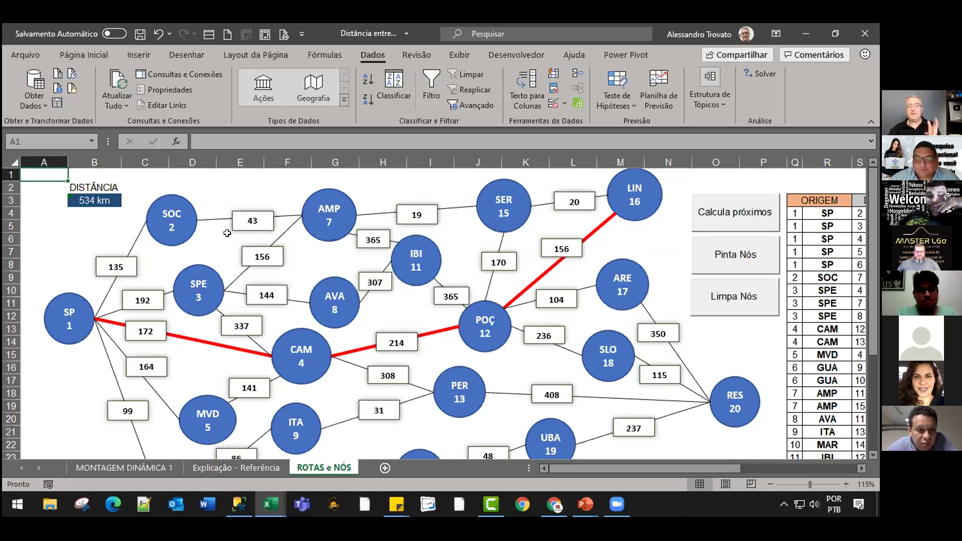
Select the SP–SOC, SOC–AMP, AMP–SER and POÇ–LIN connectors to check their names.
{"action": "left_click", "coordinate": [137, 227]}
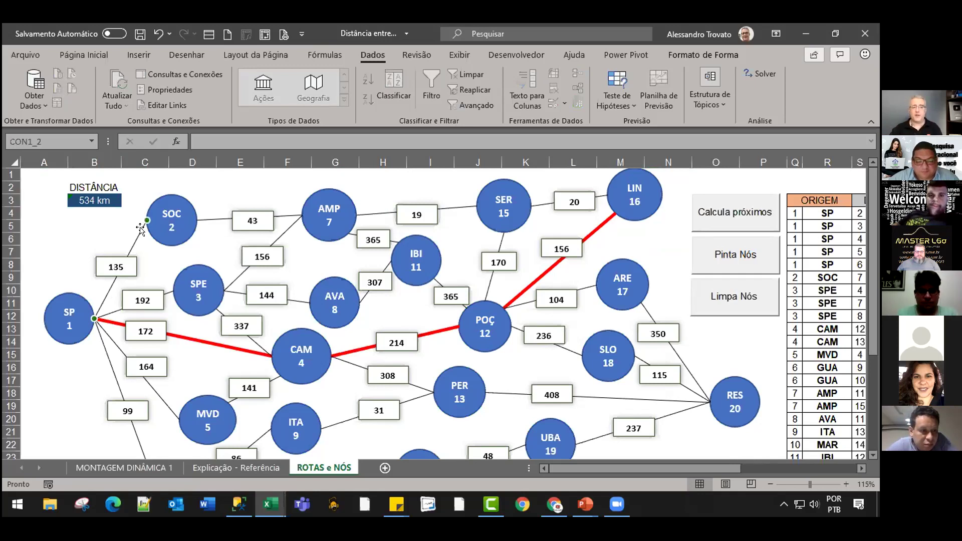
{"action": "left_click", "coordinate": [53, 142]}
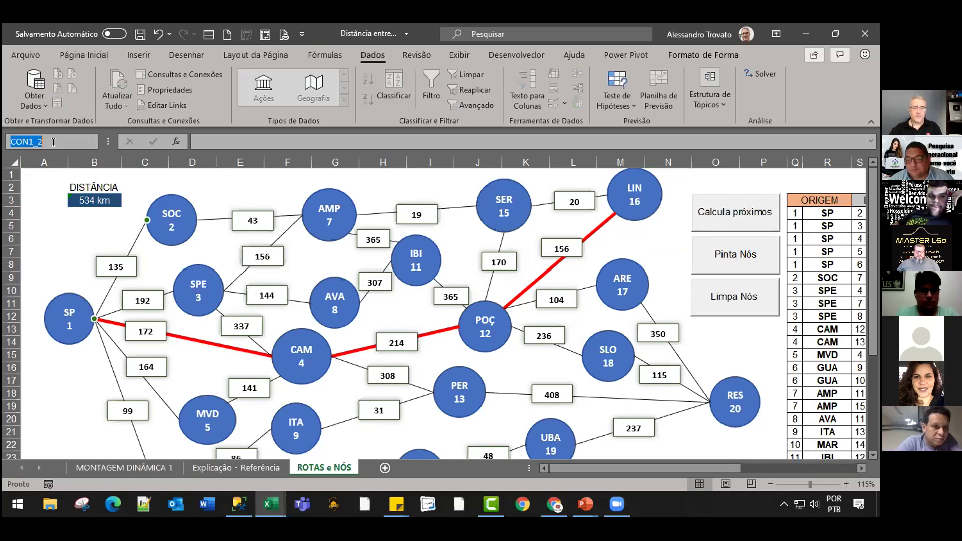
{"action": "left_click", "coordinate": [54, 141]}
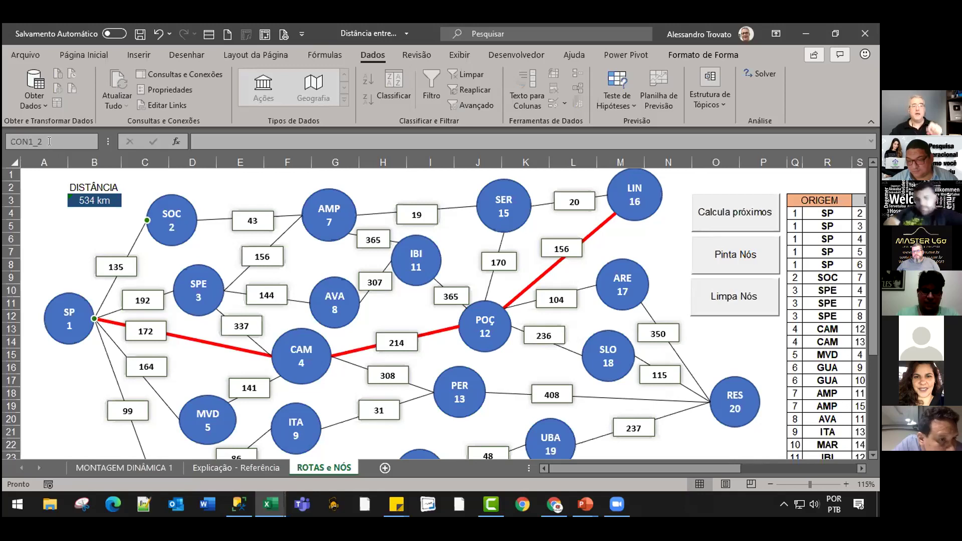
{"action": "left_click", "coordinate": [216, 220]}
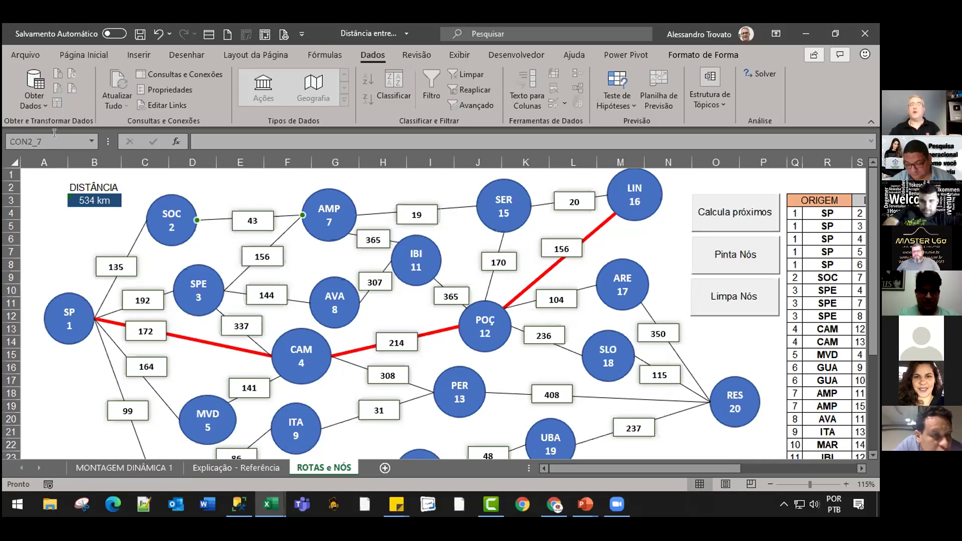
{"action": "left_click", "coordinate": [378, 214]}
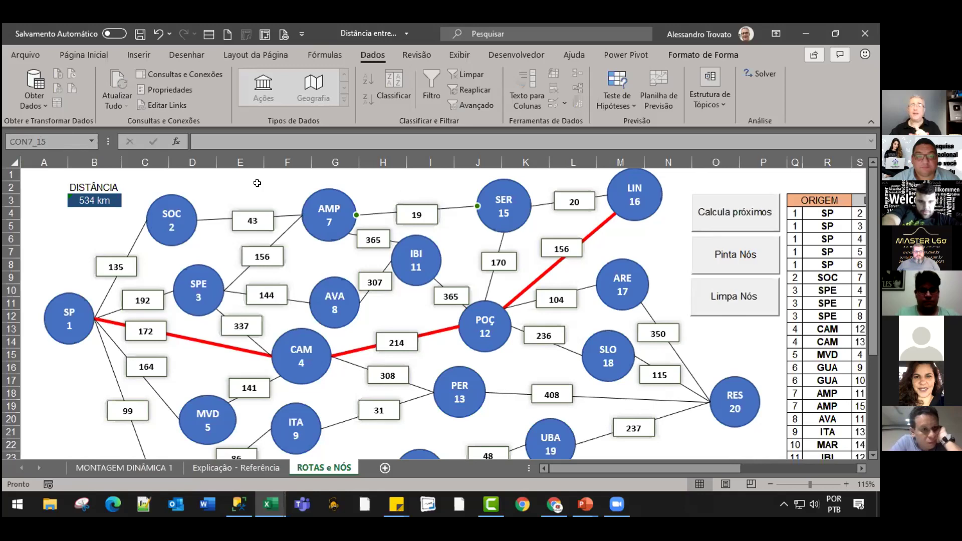
{"action": "left_click", "coordinate": [608, 216]}
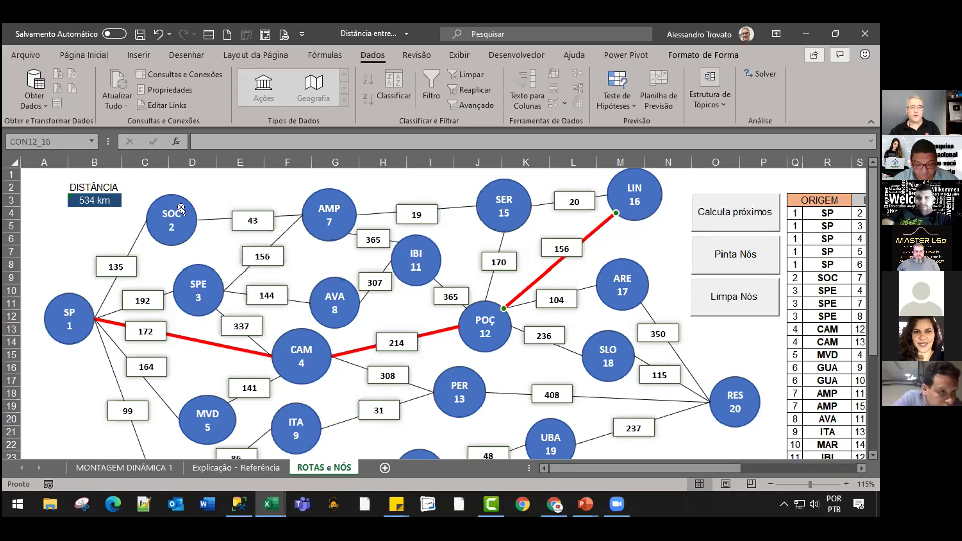
Check the SOC (vNó2), SPE and MVD node names, then show the Desenvolvedor tab.
{"action": "left_click", "coordinate": [156, 208]}
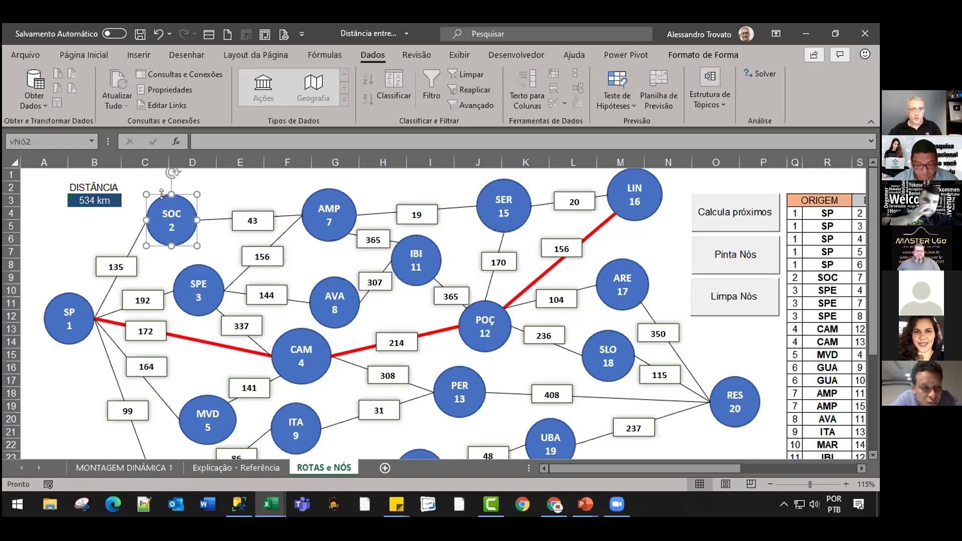
{"action": "left_click", "coordinate": [54, 137]}
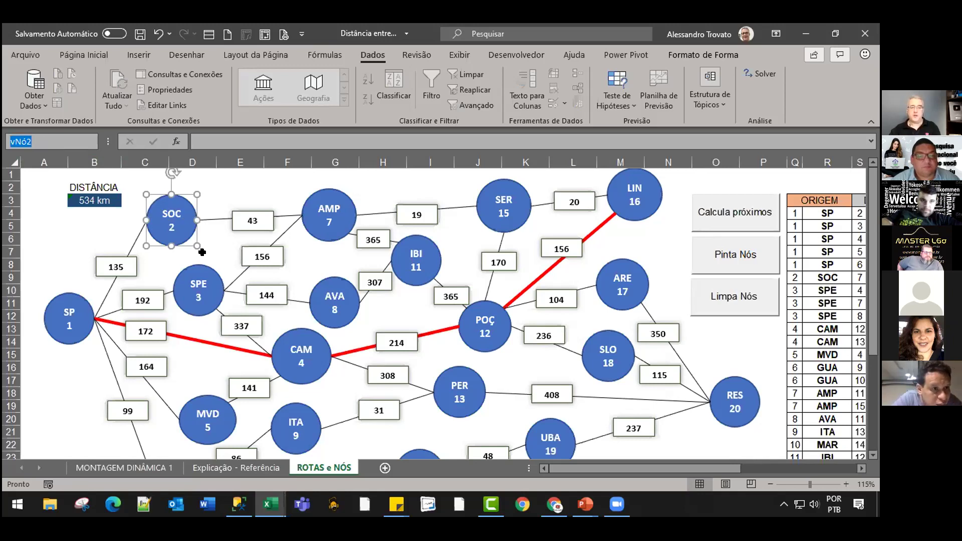
{"action": "left_click", "coordinate": [194, 270]}
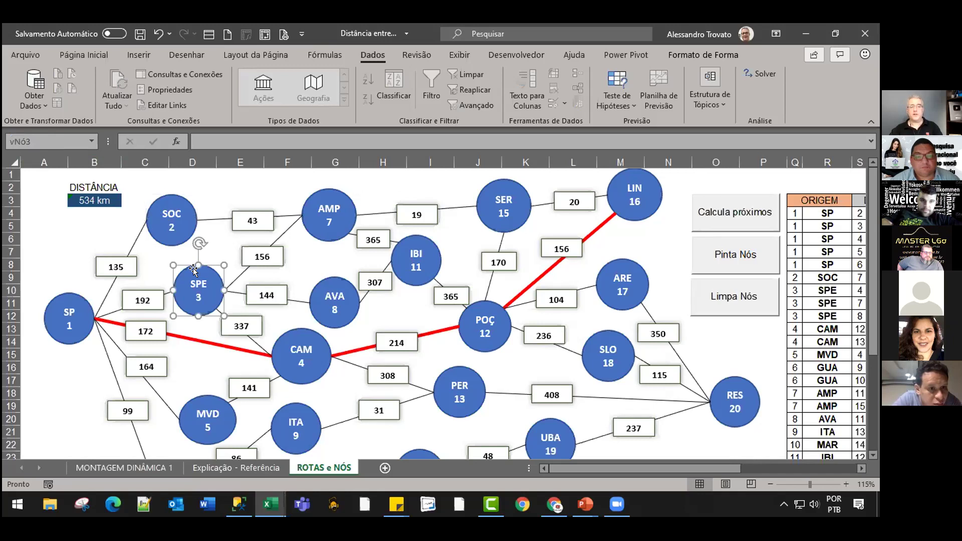
{"action": "left_click", "coordinate": [213, 401]}
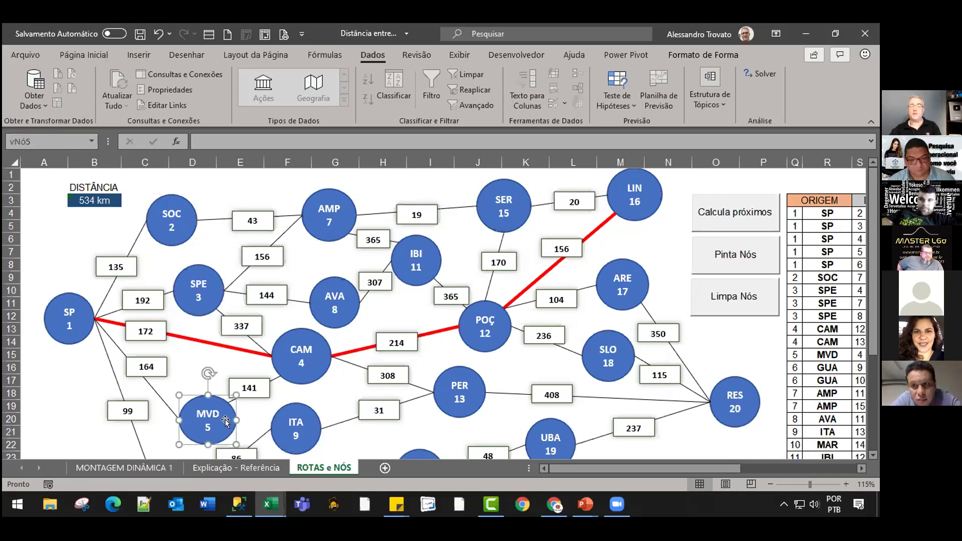
{"action": "left_click", "coordinate": [131, 239]}
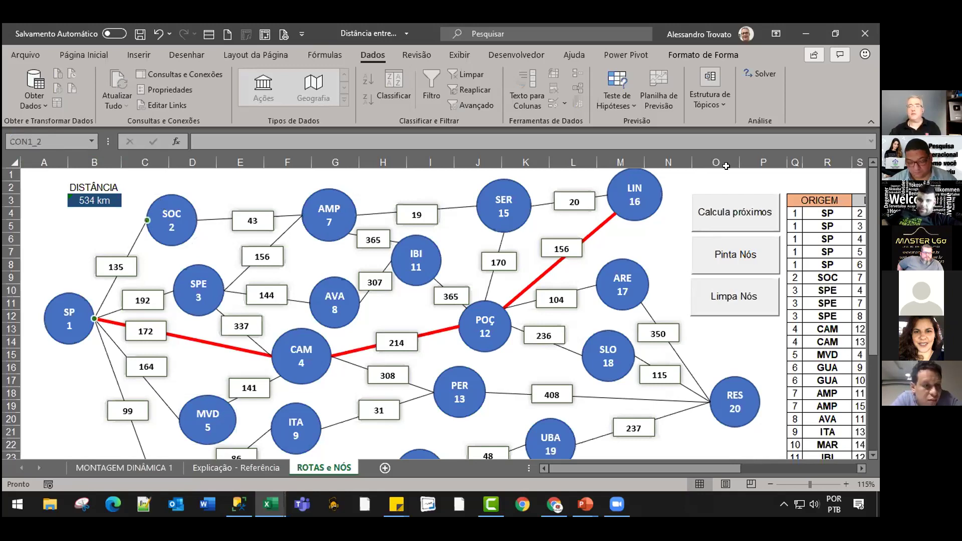
{"action": "left_click", "coordinate": [673, 55]}
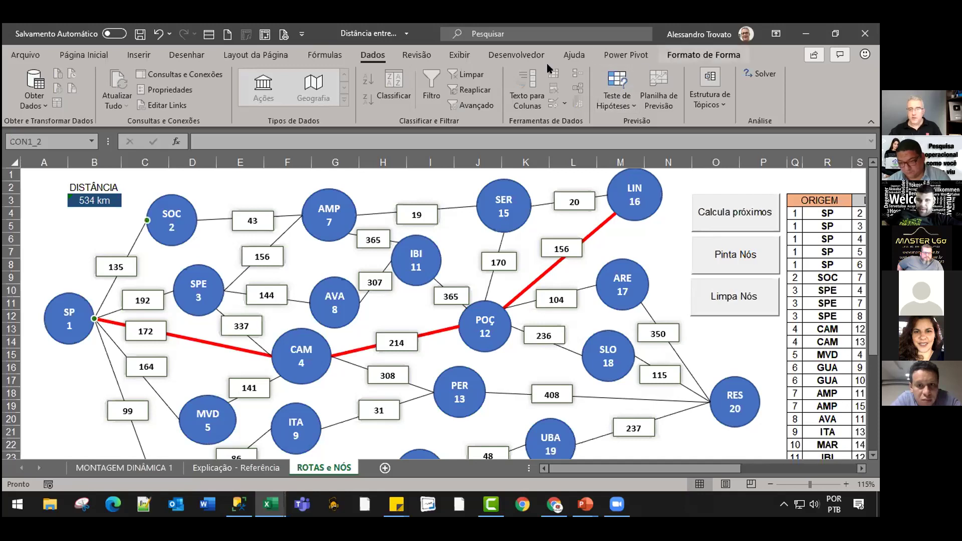
{"action": "left_click", "coordinate": [519, 56]}
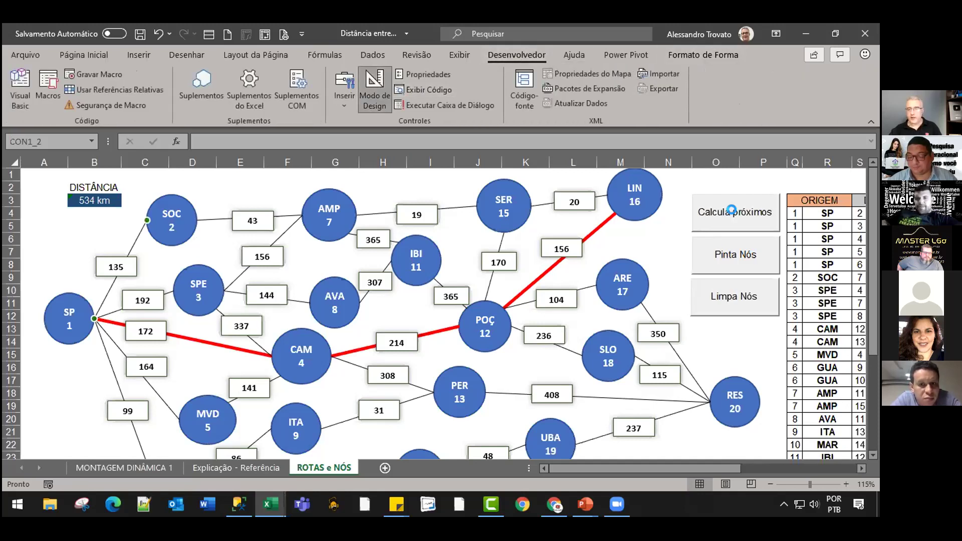
Open the Calcula próximos button's btExecuta2_Click macro in the VBA editor at the LimpaNos call.
{"action": "left_click", "coordinate": [762, 215]}
{"action": "key", "text": "alt+F11"}
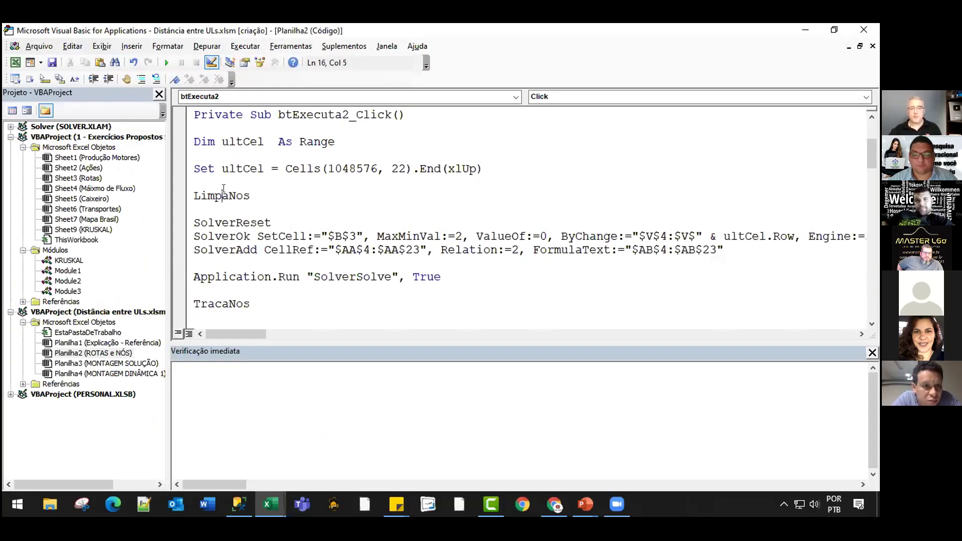
{"action": "double_click", "coordinate": [235, 195]}
{"action": "left_click", "coordinate": [229, 196]}
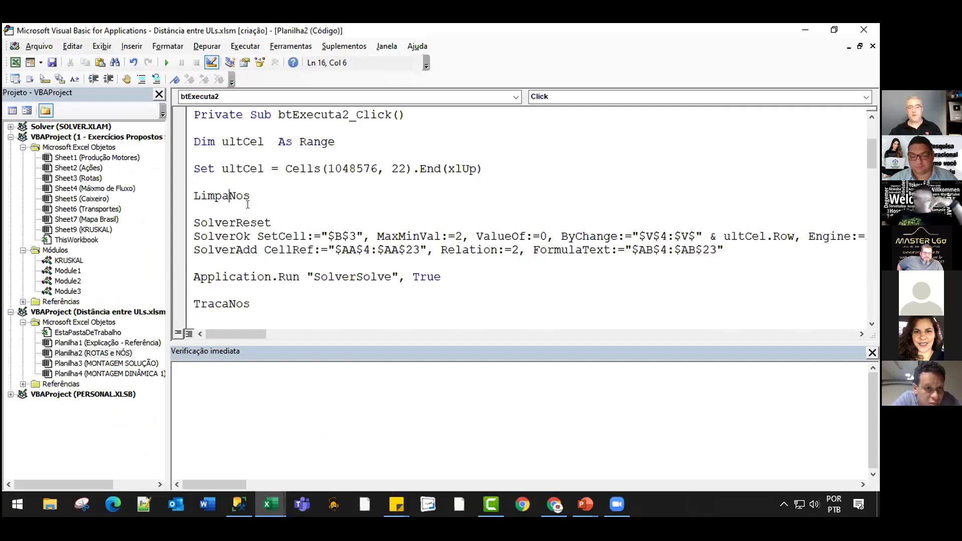
{"action": "scroll", "coordinate": [257, 238], "scroll_direction": "down", "scroll_amount": 1}
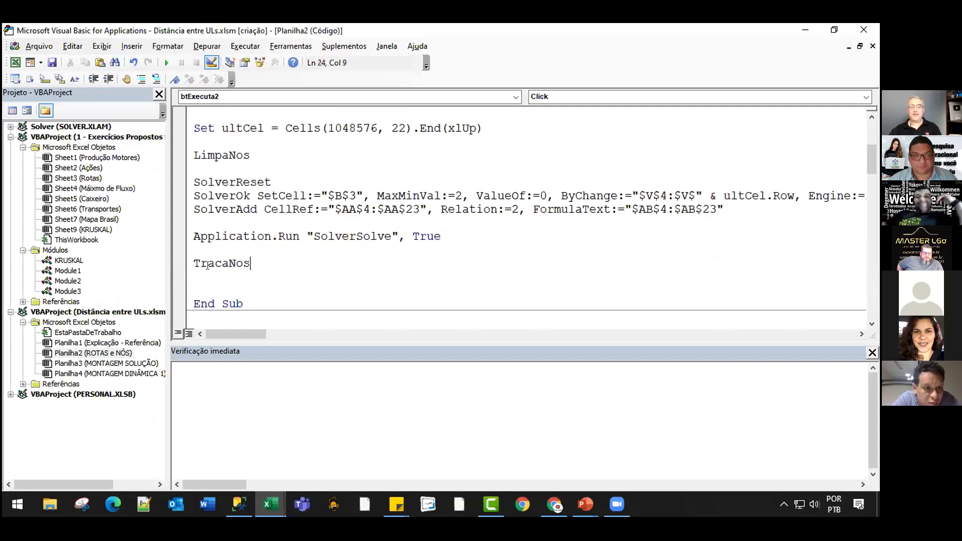
Highlight the TracaNos and SolverReset calls and widen the code area.
{"action": "left_click_drag", "start_coordinate": [250, 263], "coordinate": [195, 265]}
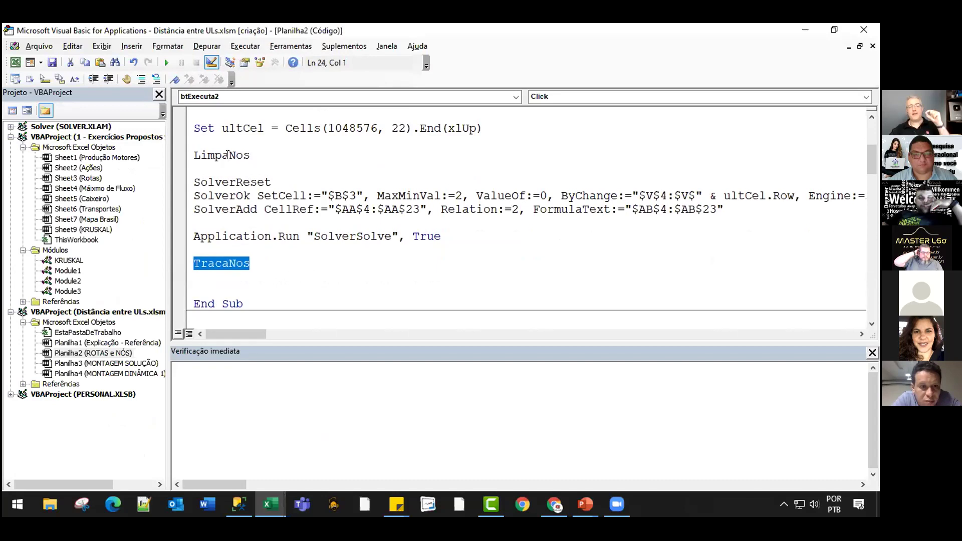
{"action": "left_click", "coordinate": [215, 263]}
{"action": "double_click", "coordinate": [236, 263]}
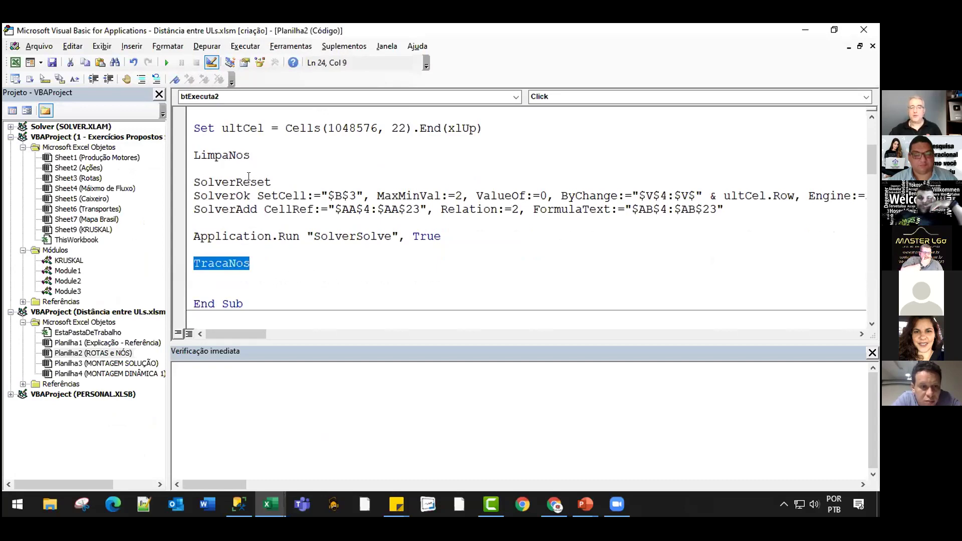
{"action": "left_click", "coordinate": [265, 182]}
{"action": "left_click_drag", "start_coordinate": [194, 182], "coordinate": [273, 176]}
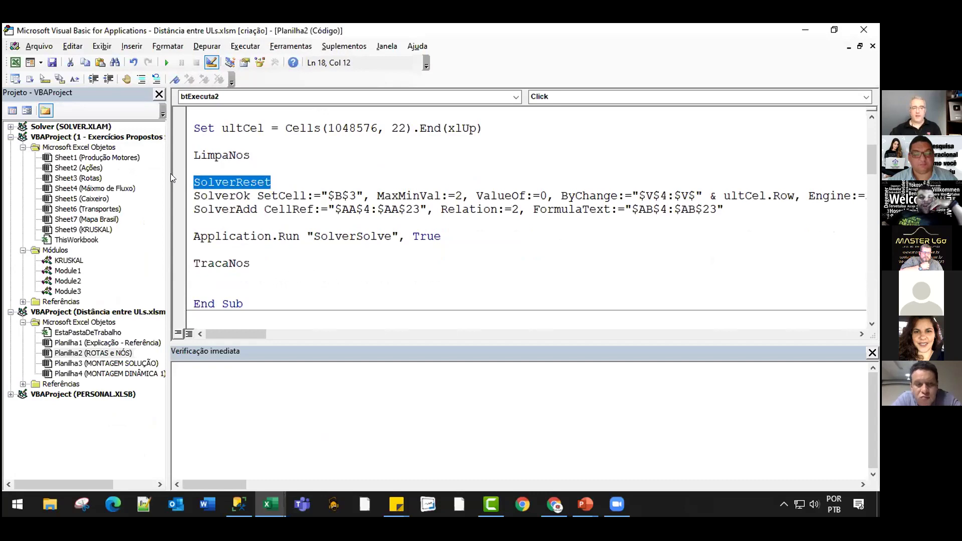
{"action": "left_click_drag", "start_coordinate": [171, 173], "coordinate": [109, 173]}
{"action": "left_click", "coordinate": [182, 186]}
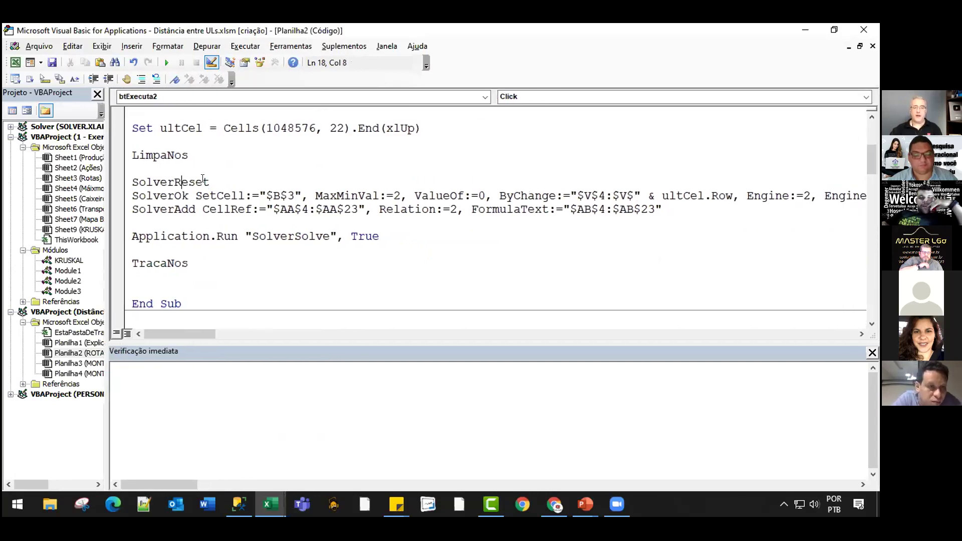
{"action": "left_click_drag", "start_coordinate": [209, 183], "coordinate": [131, 176]}
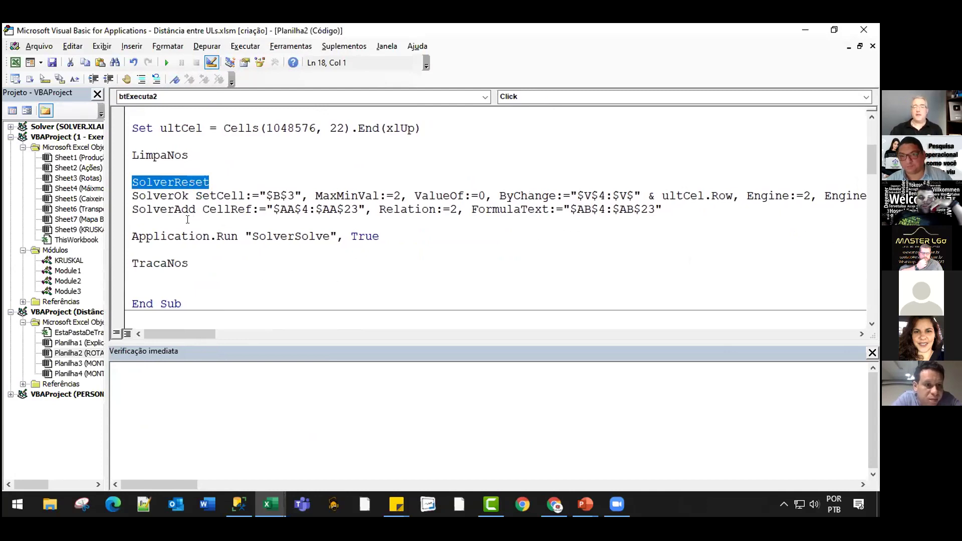
{"action": "left_click", "coordinate": [275, 44]}
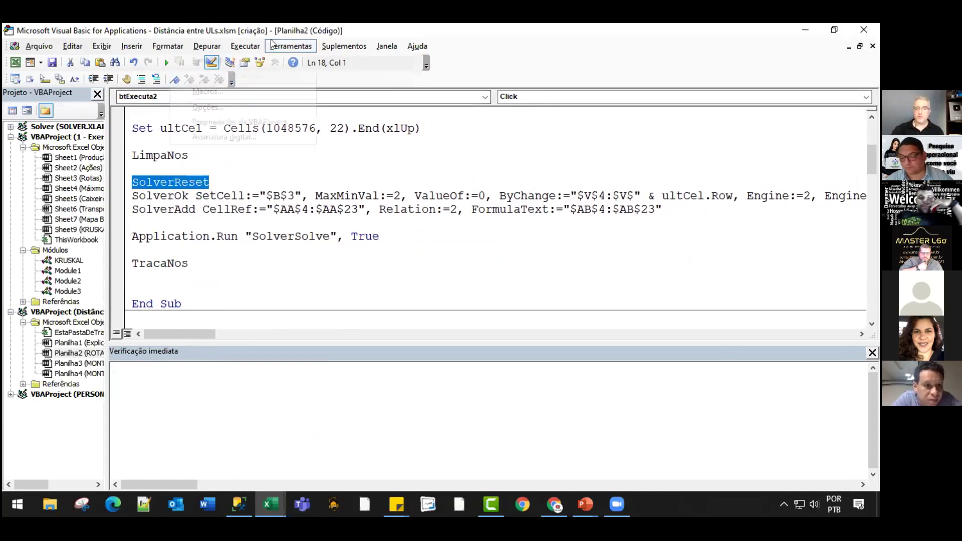
{"action": "left_click", "coordinate": [264, 58]}
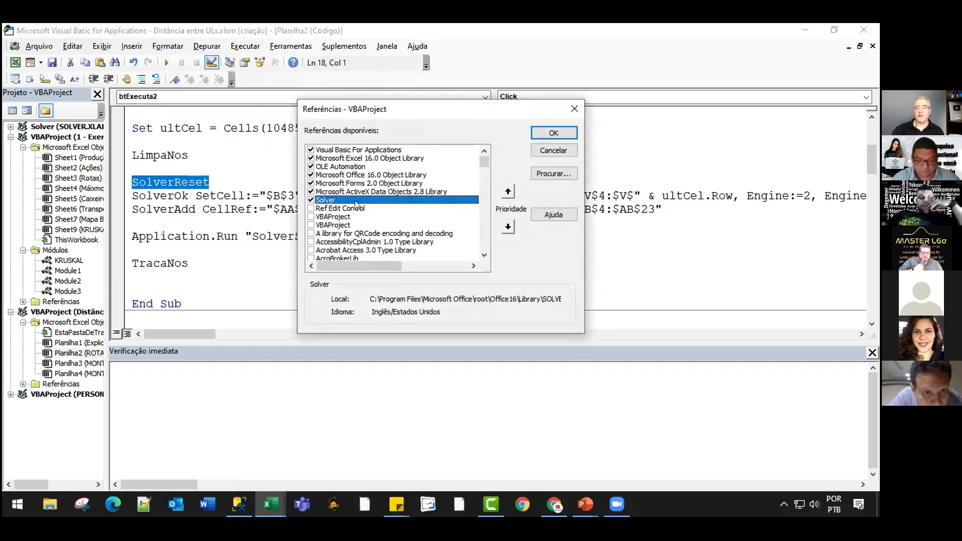
{"action": "left_click", "coordinate": [554, 150]}
{"action": "left_click", "coordinate": [152, 196]}
{"action": "left_click", "coordinate": [175, 195]}
{"action": "left_click_drag", "start_coordinate": [175, 196], "coordinate": [188, 195]}
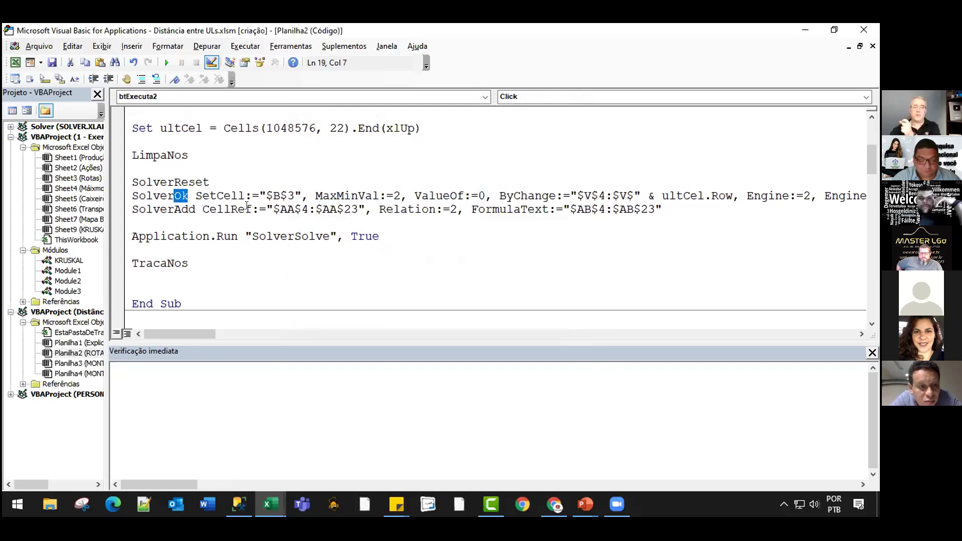
Highlight SolverOk's SetCell $B$3, MaxMinVal and ByChange $V$4:$V$ultCel.Row arguments.
{"action": "left_click_drag", "start_coordinate": [195, 195], "coordinate": [385, 196]}
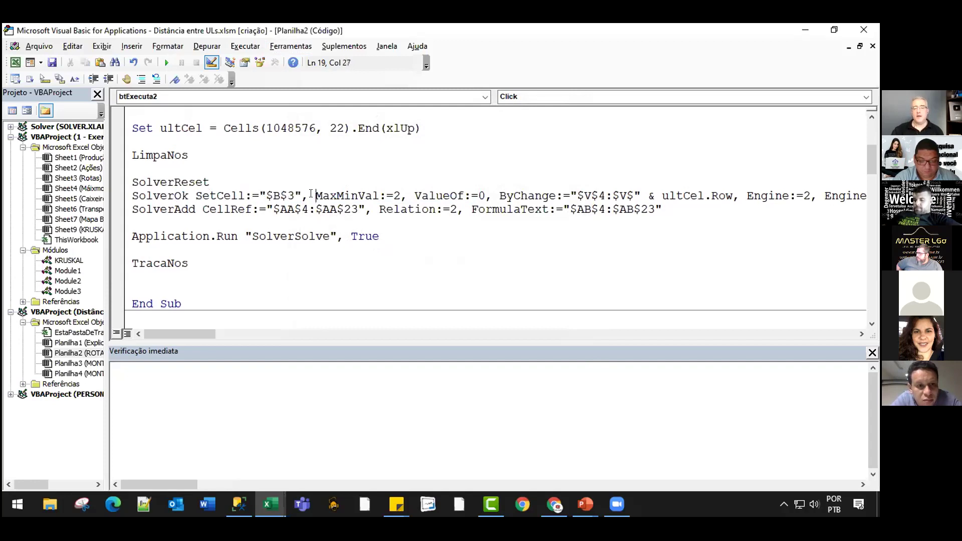
{"action": "left_click", "coordinate": [359, 197]}
{"action": "left_click_drag", "start_coordinate": [392, 196], "coordinate": [404, 196]}
{"action": "left_click", "coordinate": [439, 196]}
{"action": "double_click", "coordinate": [535, 195]}
{"action": "left_click_drag", "start_coordinate": [642, 195], "coordinate": [578, 195]}
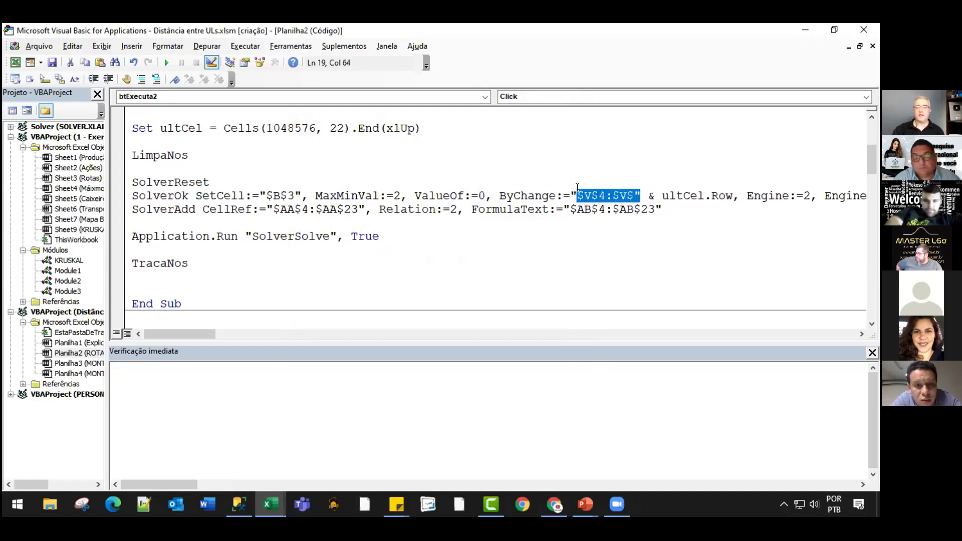
{"action": "left_click_drag", "start_coordinate": [733, 196], "coordinate": [661, 196]}
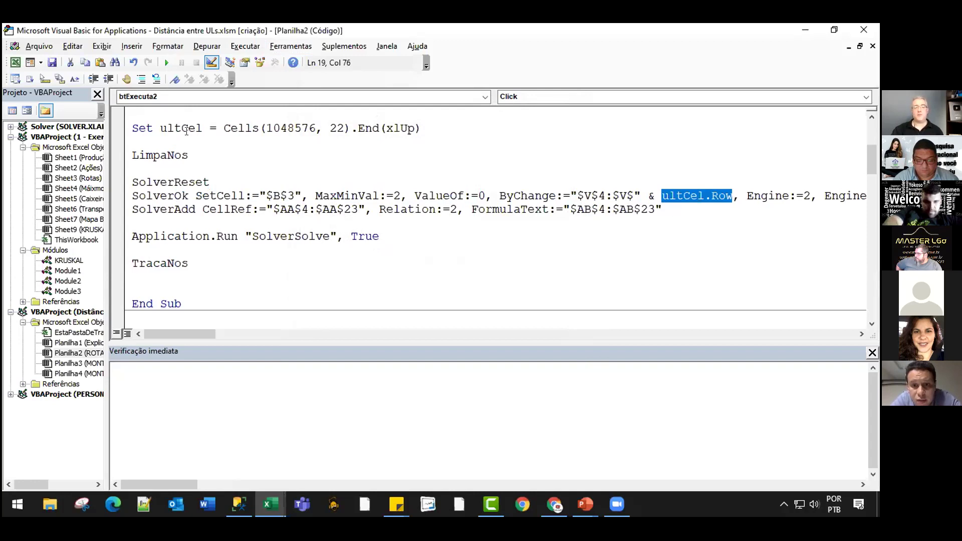
{"action": "left_click_drag", "start_coordinate": [429, 128], "coordinate": [141, 127]}
{"action": "left_click", "coordinate": [501, 183]}
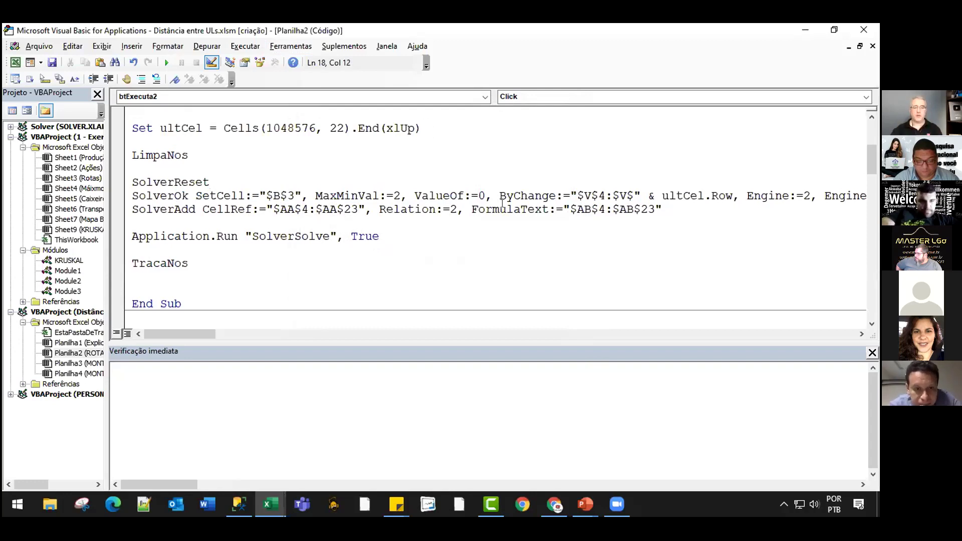
Highlight SolverAdd's $AA$4:$AA$23 range, Relation:=2 and FormulaText $AB$4:$AB$23 arguments.
{"action": "double_click", "coordinate": [173, 210]}
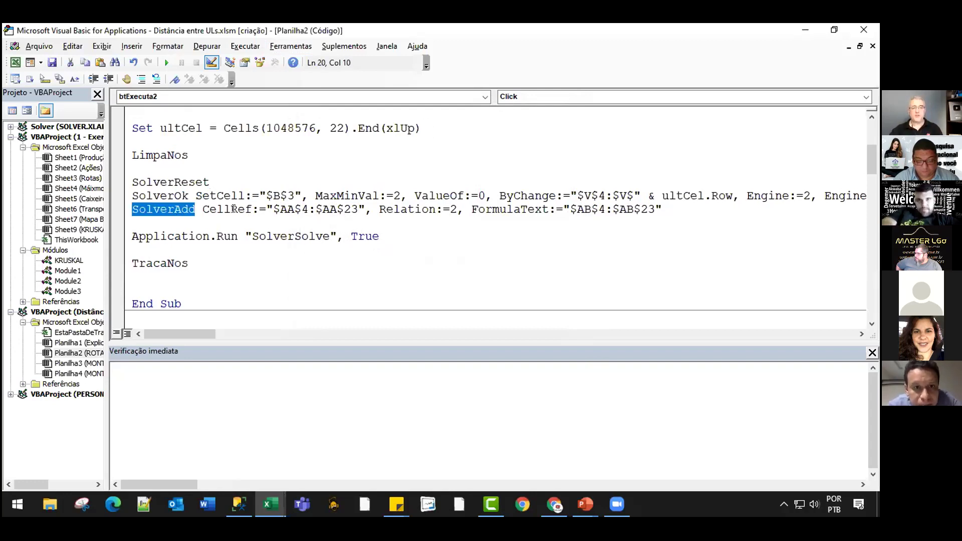
{"action": "double_click", "coordinate": [281, 208]}
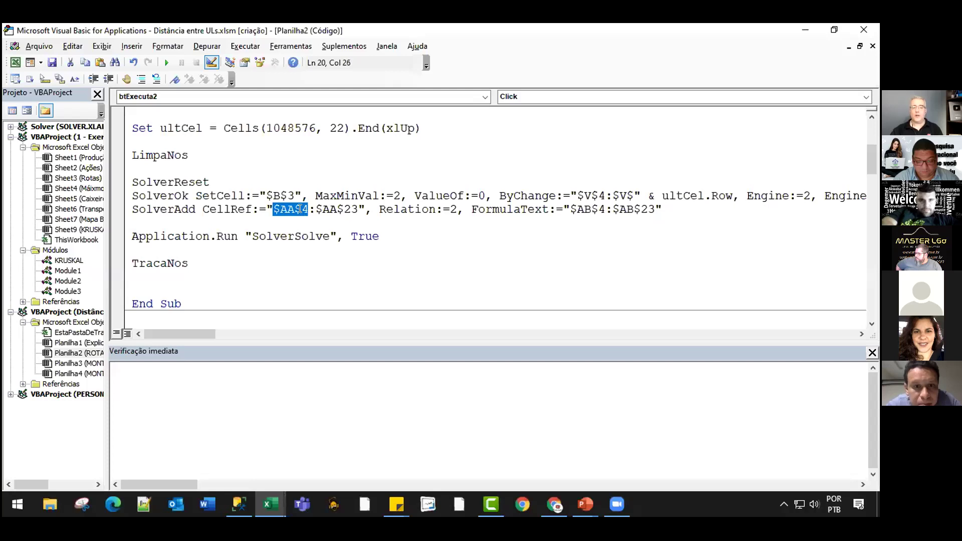
{"action": "double_click", "coordinate": [341, 209]}
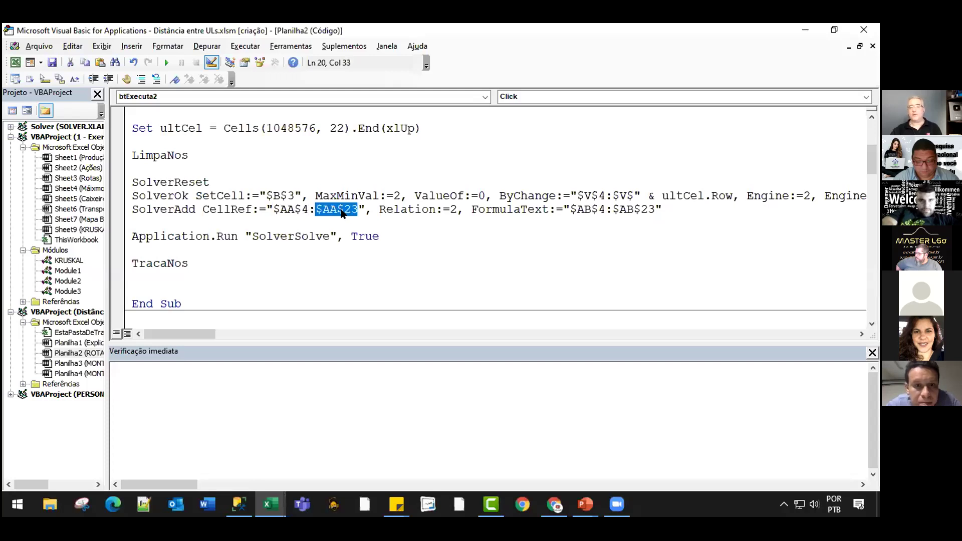
{"action": "left_click", "coordinate": [415, 209]}
{"action": "left_click_drag", "start_coordinate": [456, 209], "coordinate": [380, 209]}
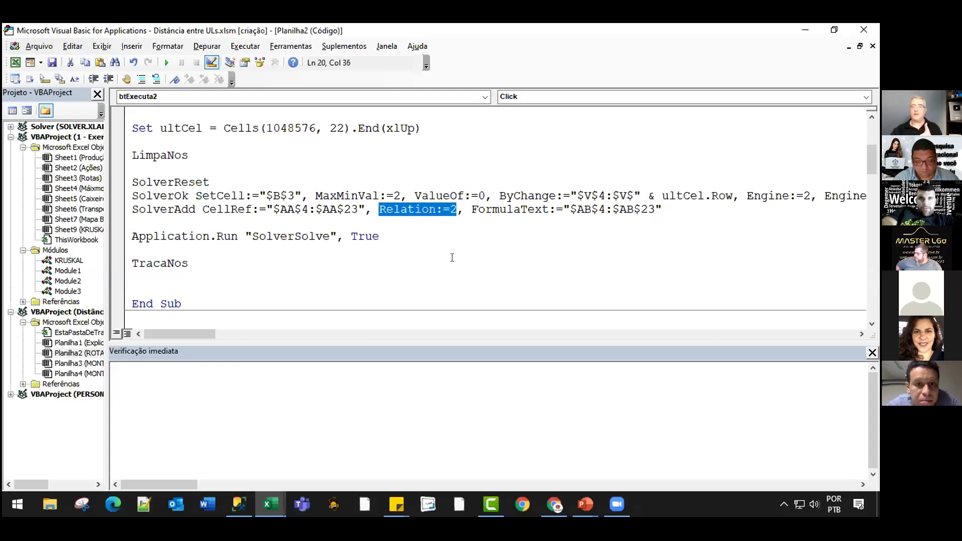
{"action": "left_click_drag", "start_coordinate": [471, 209], "coordinate": [662, 209]}
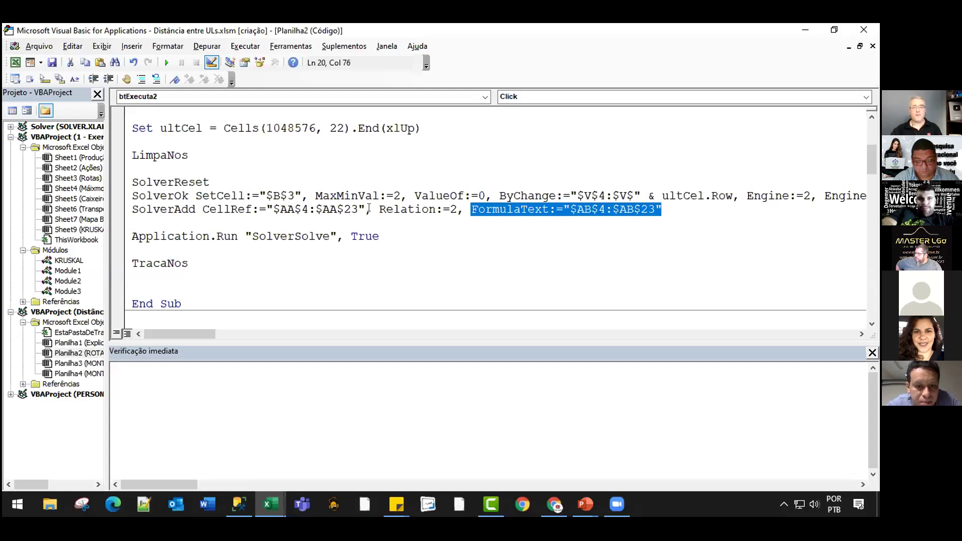
{"action": "left_click", "coordinate": [344, 209]}
Highlight the Application.Run "SolverSolve" call and Solver block, then scroll to TracaNos.
{"action": "left_click_drag", "start_coordinate": [237, 236], "coordinate": [132, 236]}
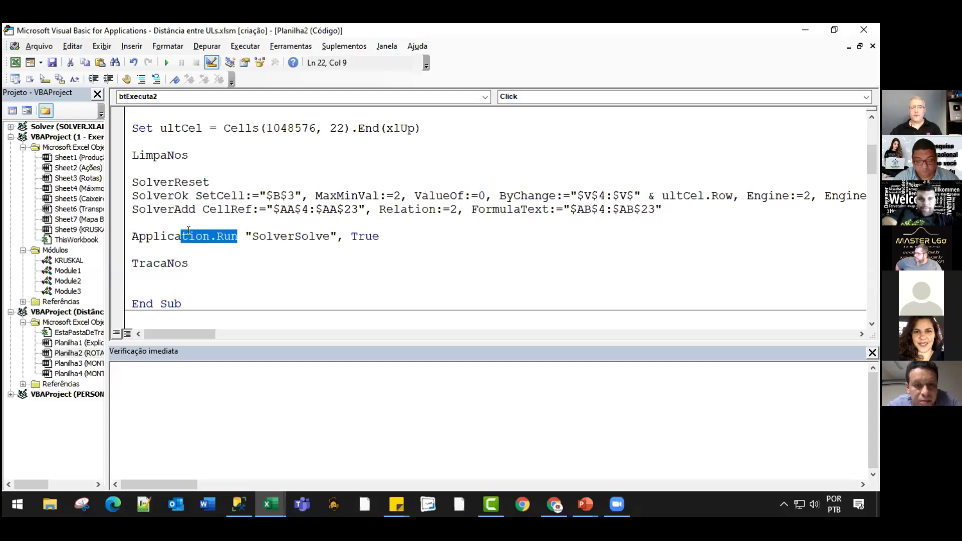
{"action": "left_click_drag", "start_coordinate": [245, 236], "coordinate": [332, 230]}
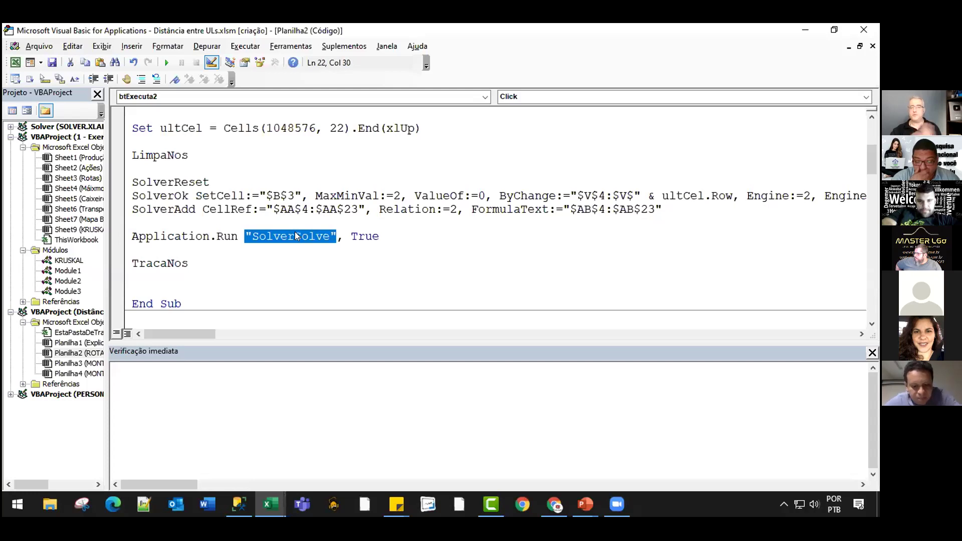
{"action": "left_click", "coordinate": [215, 246]}
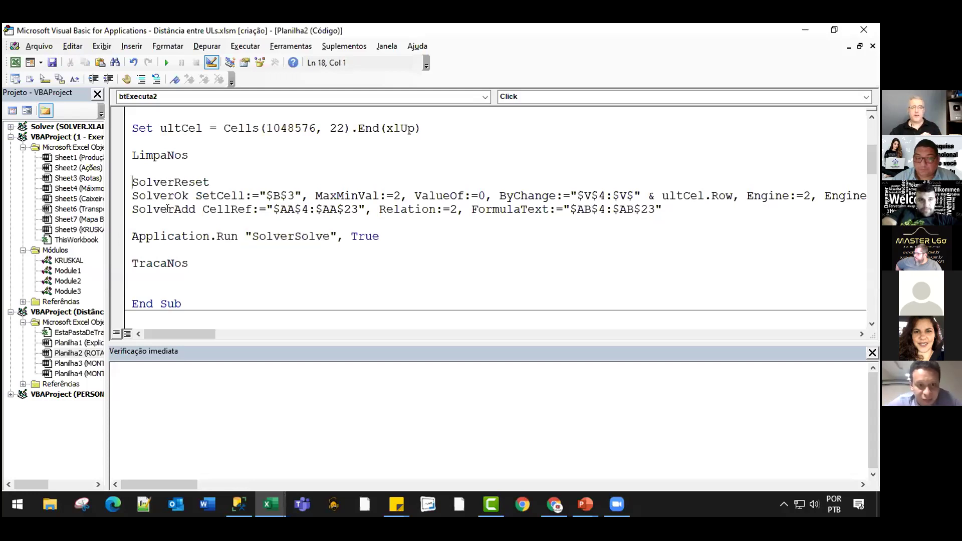
{"action": "left_click_drag", "start_coordinate": [132, 182], "coordinate": [390, 239]}
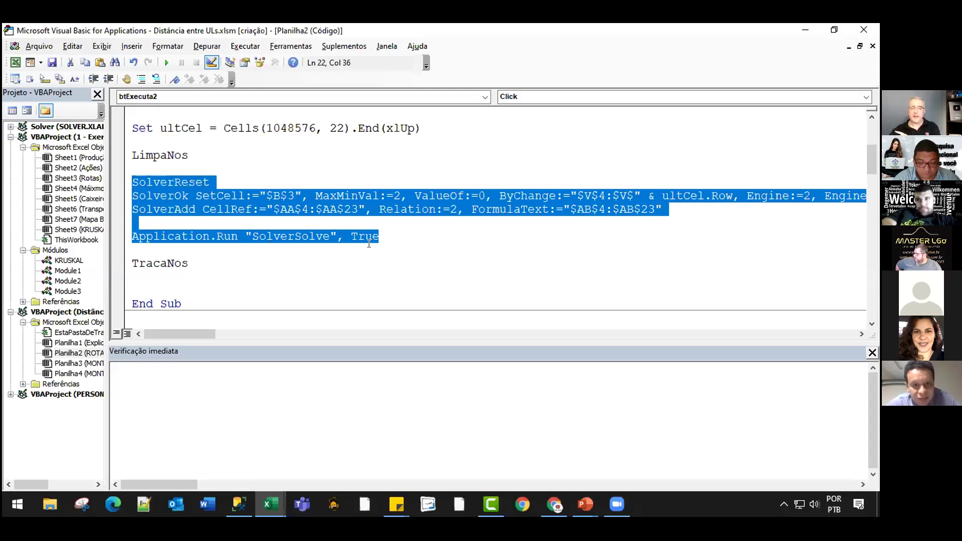
{"action": "left_click", "coordinate": [369, 244]}
{"action": "scroll", "coordinate": [368, 243], "scroll_direction": "down", "scroll_amount": 1}
{"action": "scroll", "coordinate": [367, 244], "scroll_direction": "down", "scroll_amount": 2}
{"action": "scroll", "coordinate": [367, 243], "scroll_direction": "down", "scroll_amount": 3}
{"action": "scroll", "coordinate": [366, 243], "scroll_direction": "down", "scroll_amount": 5}
Walk through the TracaNos code, highlighting the ROTAS e NÓS sheet assignment, last-row and Do While lines.
{"action": "scroll", "coordinate": [367, 244], "scroll_direction": "down", "scroll_amount": 4}
{"action": "scroll", "coordinate": [367, 243], "scroll_direction": "down", "scroll_amount": 2}
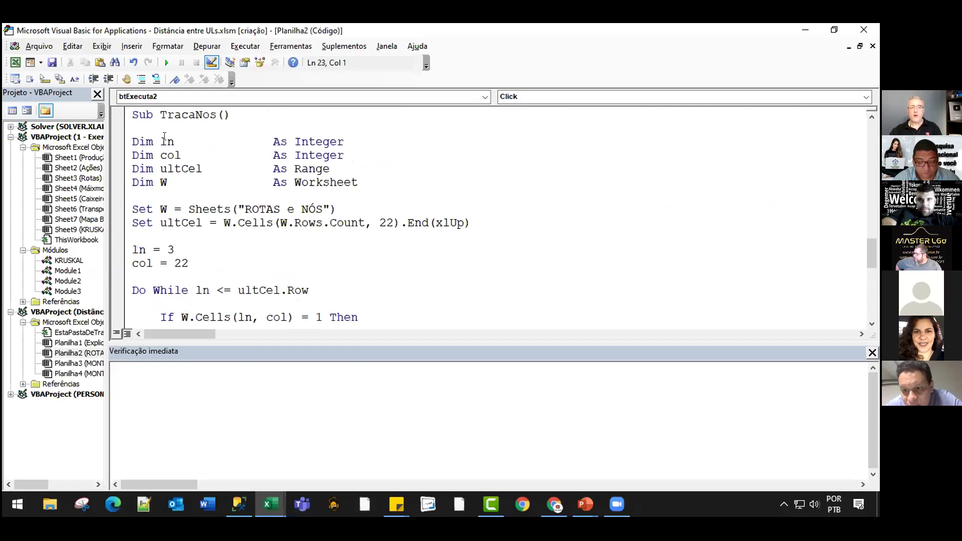
{"action": "left_click_drag", "start_coordinate": [319, 342], "coordinate": [319, 453]}
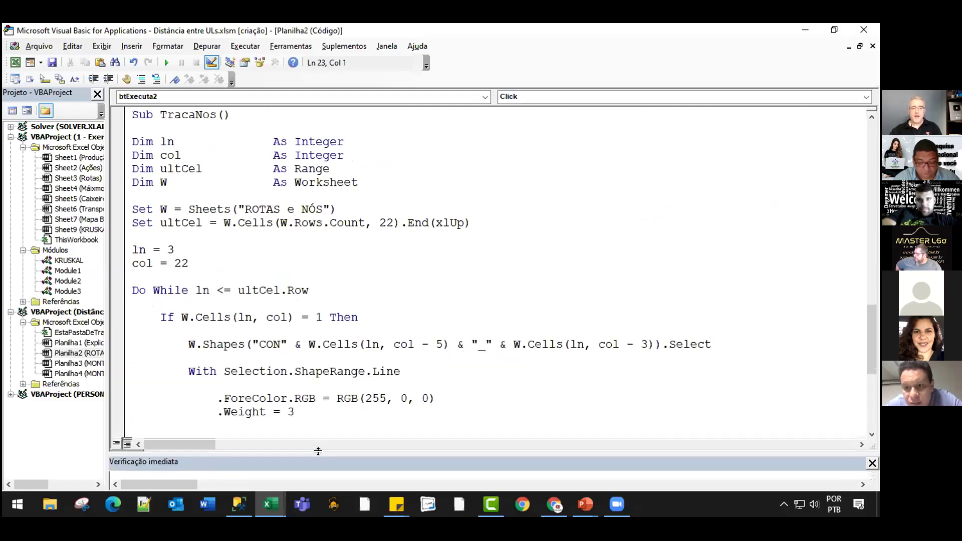
{"action": "scroll", "coordinate": [186, 209], "scroll_direction": "down", "scroll_amount": 1}
{"action": "left_click_drag", "start_coordinate": [153, 168], "coordinate": [337, 168]}
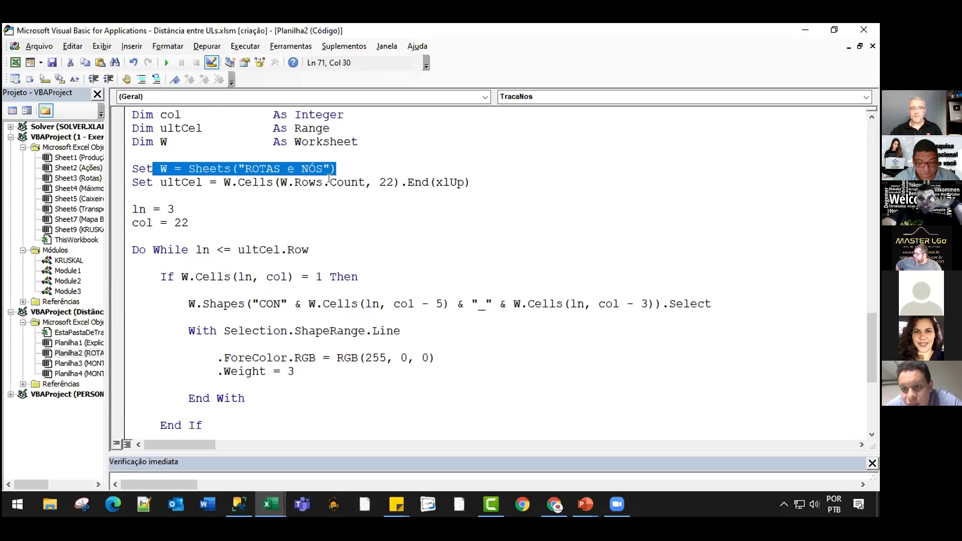
{"action": "left_click", "coordinate": [329, 181]}
{"action": "left_click_drag", "start_coordinate": [470, 182], "coordinate": [132, 182]}
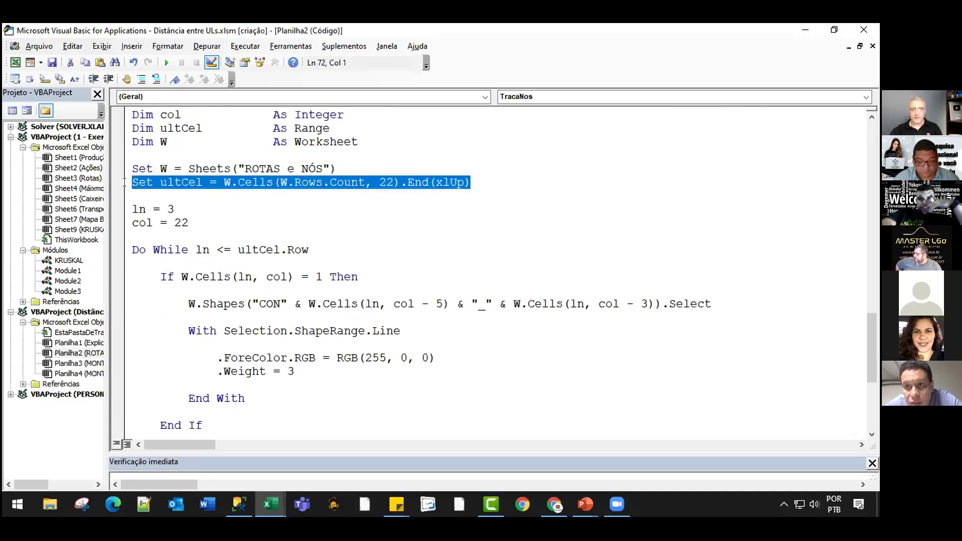
{"action": "scroll", "coordinate": [191, 177], "scroll_direction": "down", "scroll_amount": 1}
{"action": "left_click", "coordinate": [164, 168]}
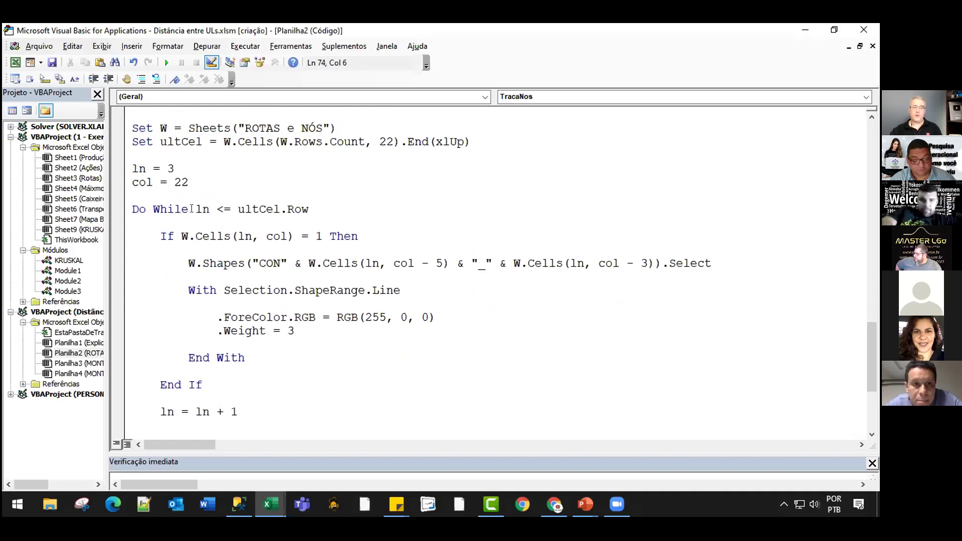
{"action": "left_click_drag", "start_coordinate": [316, 209], "coordinate": [131, 209]}
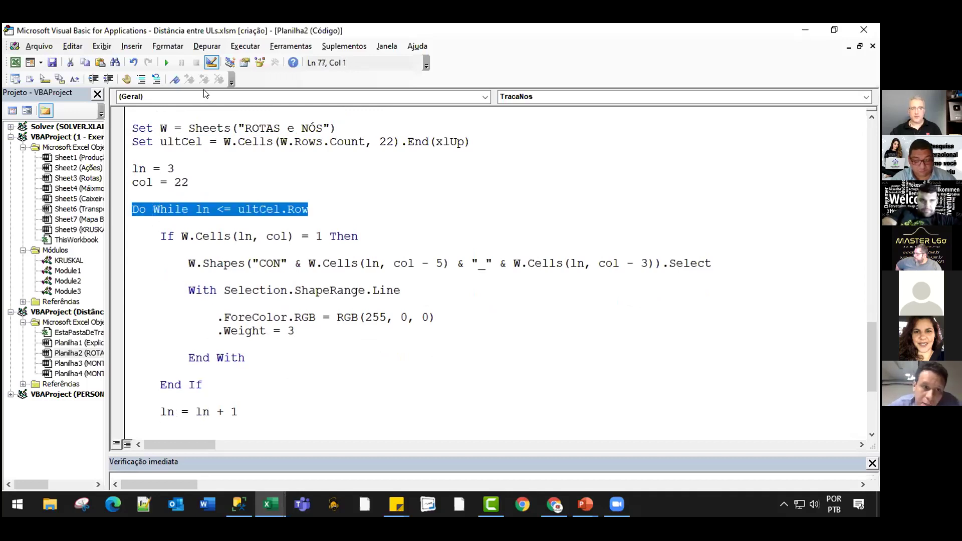
{"action": "scroll", "coordinate": [250, 173], "scroll_direction": "up", "scroll_amount": 1}
{"action": "scroll", "coordinate": [250, 173], "scroll_direction": "down", "scroll_amount": 2}
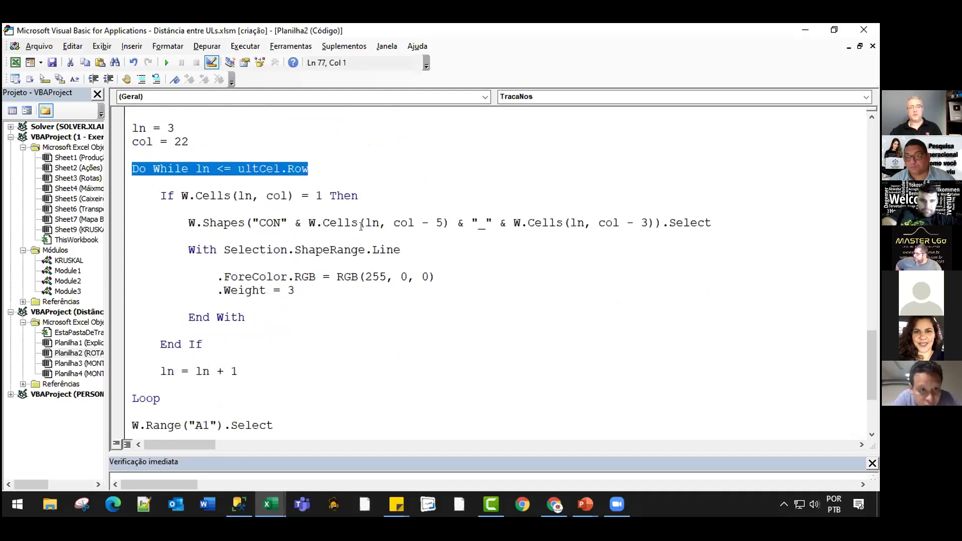
{"action": "scroll", "coordinate": [205, 153], "scroll_direction": "down", "scroll_amount": 1}
{"action": "left_click", "coordinate": [196, 128]}
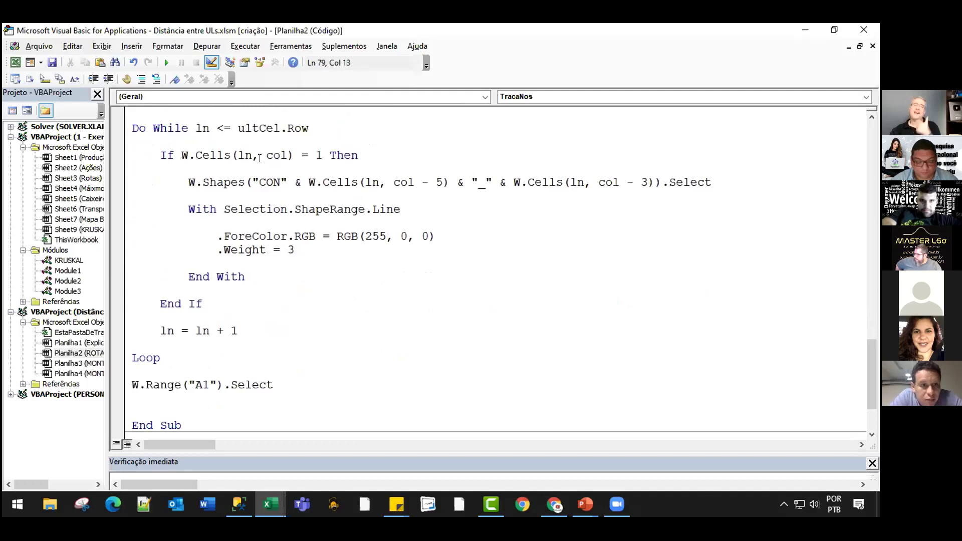
Point out the W worksheet reference and the 'ROTAS e NÓS' sheet name in Set W.
{"action": "left_click", "coordinate": [195, 178]}
{"action": "key", "text": "shift+Right"}
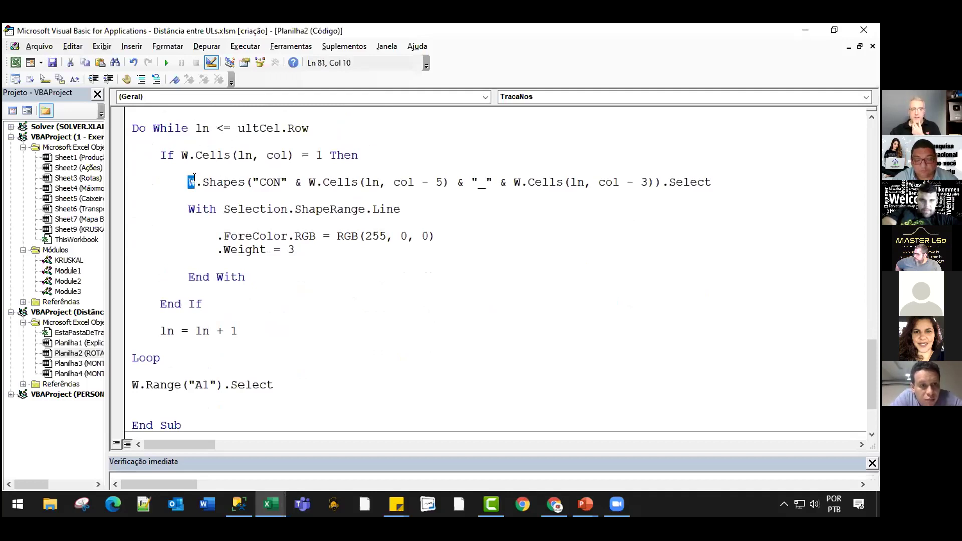
{"action": "left_click", "coordinate": [192, 179]}
{"action": "left_click_drag", "start_coordinate": [189, 177], "coordinate": [193, 176]}
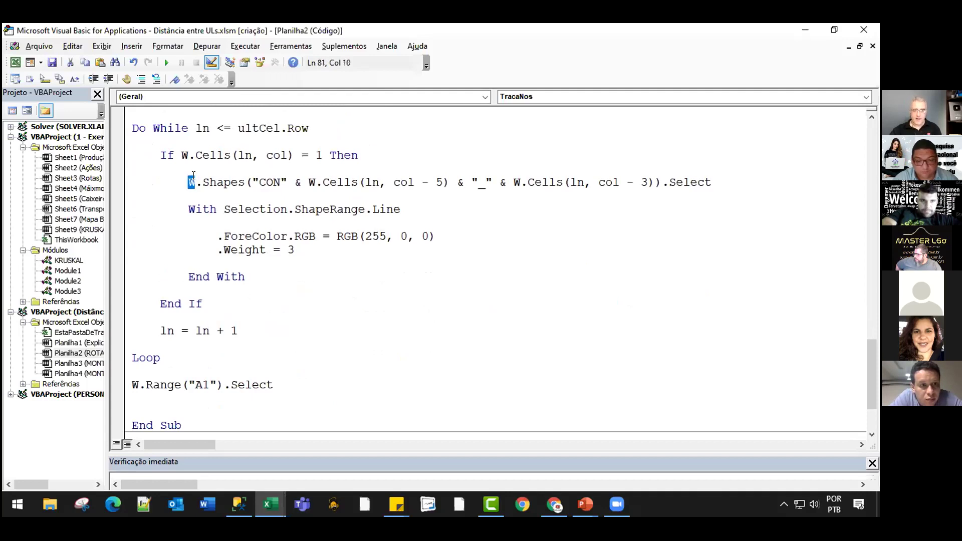
{"action": "scroll", "coordinate": [193, 176], "scroll_direction": "up", "scroll_amount": 2}
{"action": "scroll", "coordinate": [193, 175], "scroll_direction": "up", "scroll_amount": 1}
{"action": "left_click", "coordinate": [161, 167]}
{"action": "left_click_drag", "start_coordinate": [329, 168], "coordinate": [242, 169]}
Show how W.Shapes builds connector names from CON and W.Cells(ln, col - 5), then return to Excel's route map.
{"action": "scroll", "coordinate": [241, 167], "scroll_direction": "down", "scroll_amount": 2}
{"action": "left_click", "coordinate": [202, 222]}
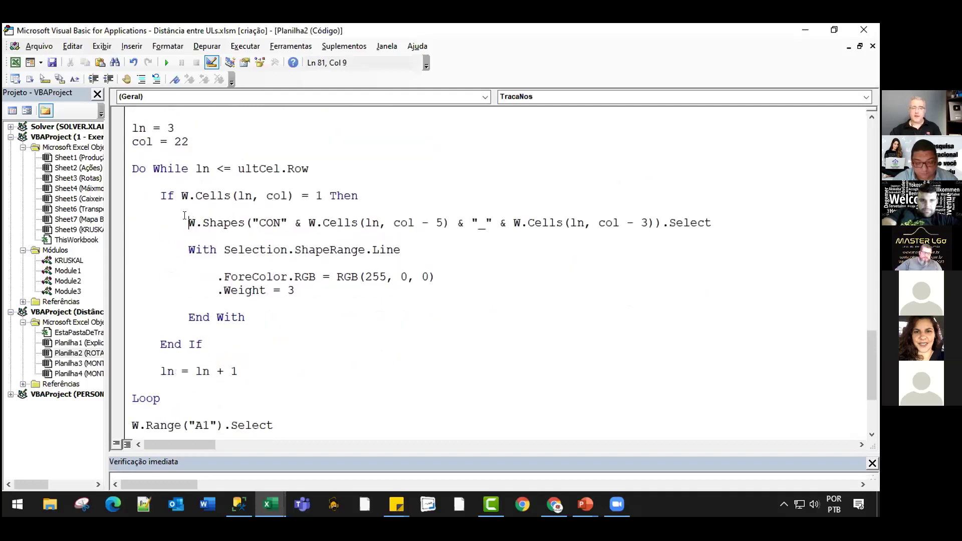
{"action": "left_click_drag", "start_coordinate": [185, 215], "coordinate": [249, 224]}
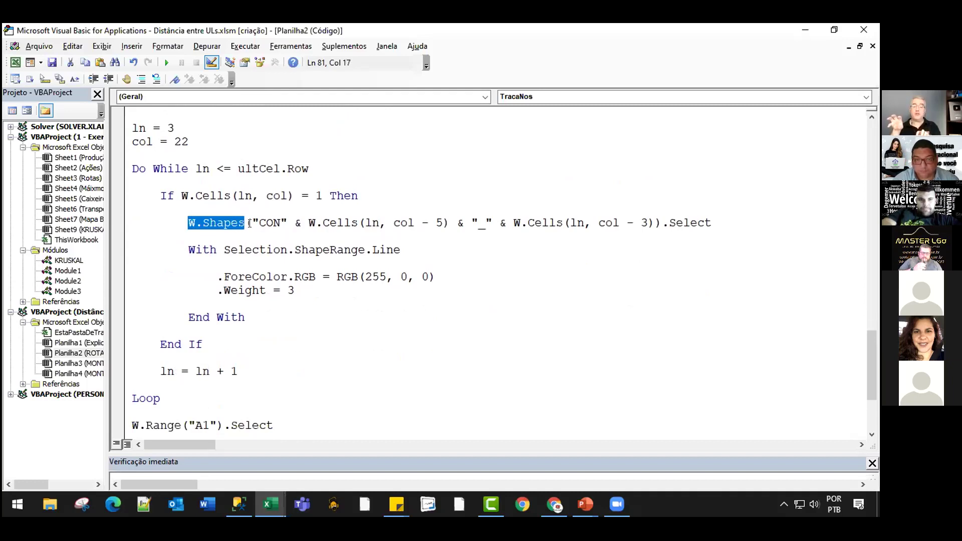
{"action": "double_click", "coordinate": [235, 223]}
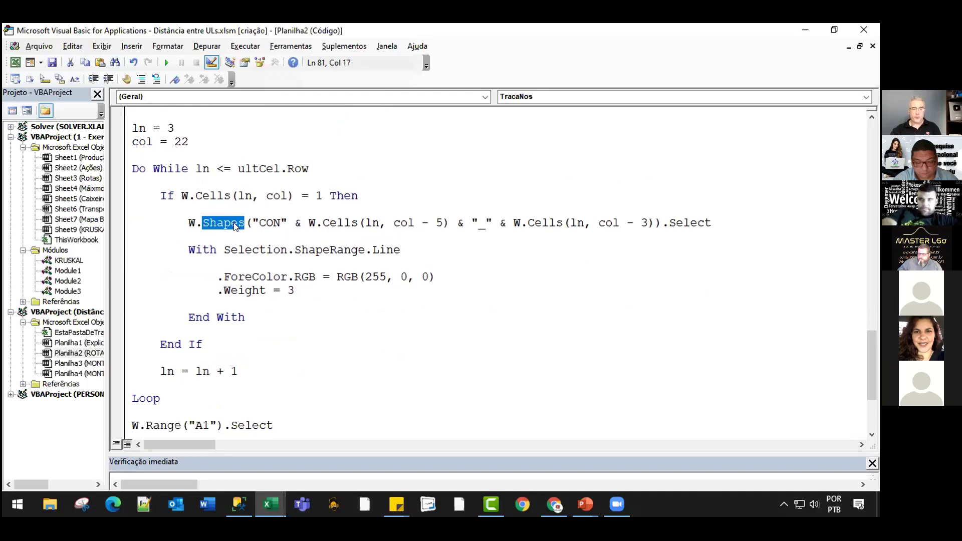
{"action": "double_click", "coordinate": [274, 224]}
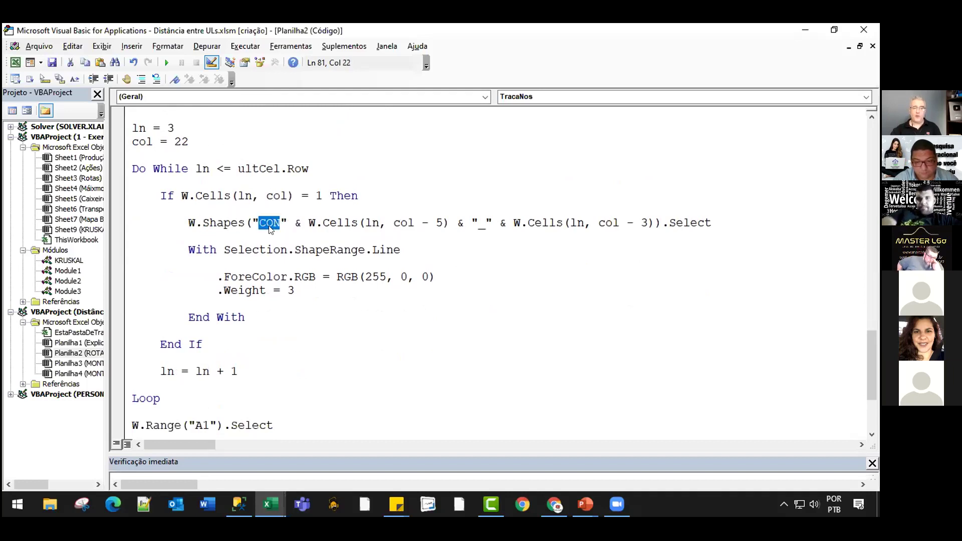
{"action": "left_click", "coordinate": [306, 216]}
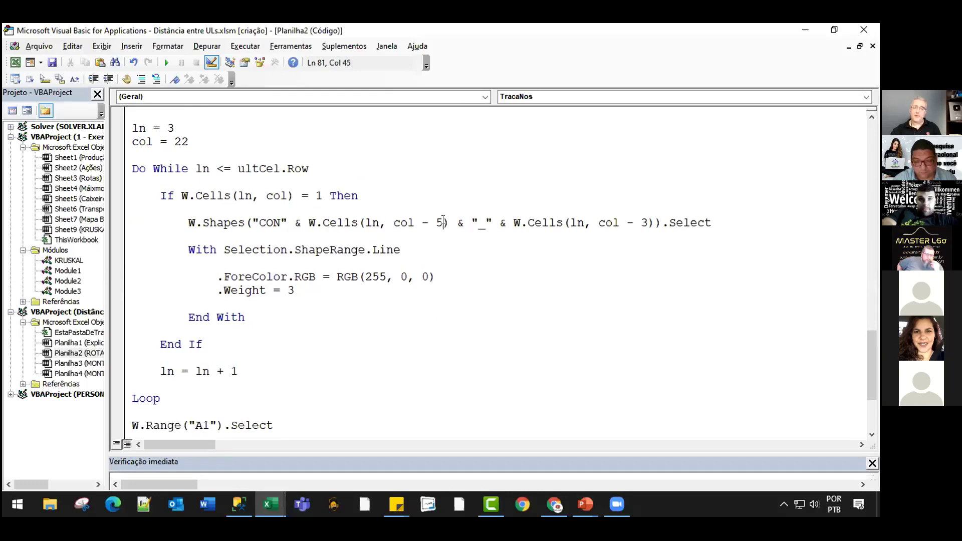
{"action": "left_click_drag", "start_coordinate": [307, 221], "coordinate": [449, 224]}
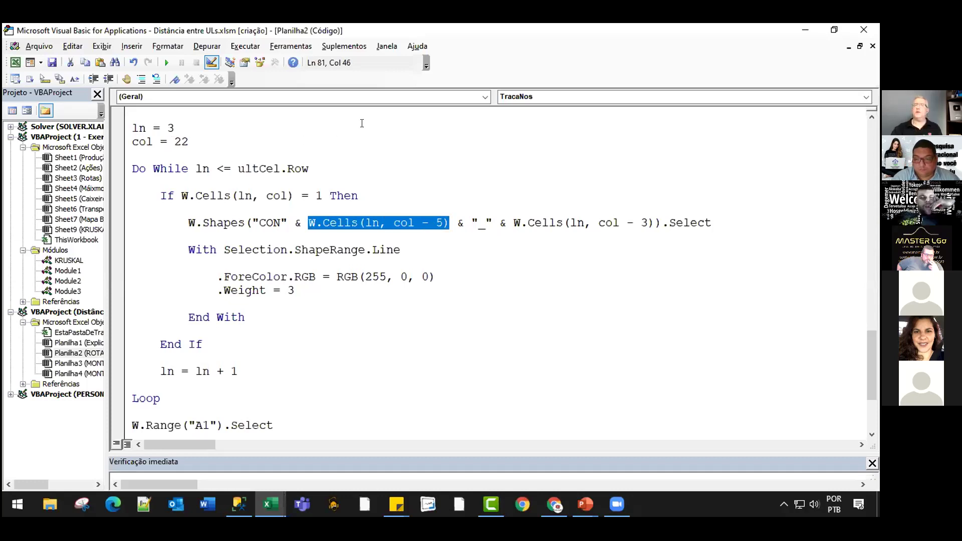
{"action": "double_click", "coordinate": [405, 35]}
{"action": "left_click", "coordinate": [134, 240]}
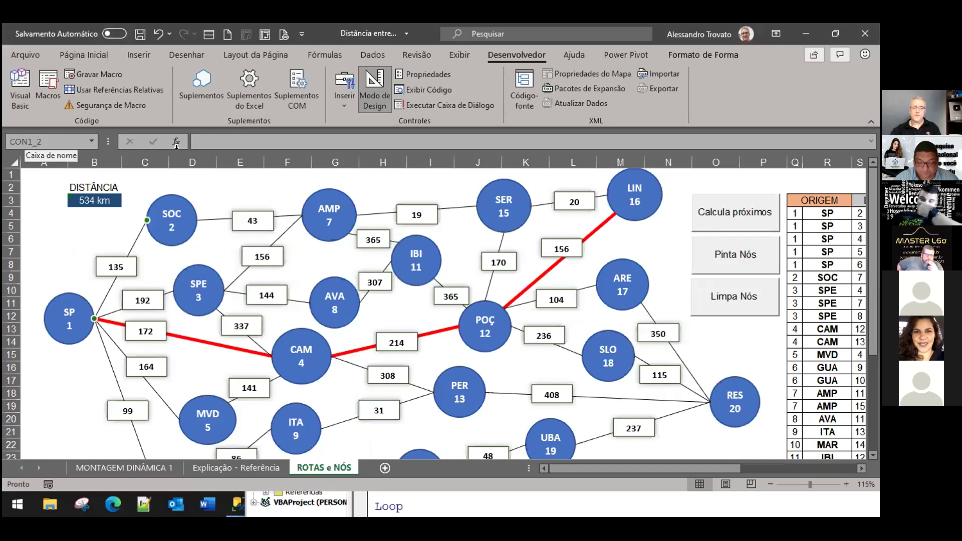
Inspect the route table's CALC.BIN column, the flagged 1 in V6 and origin cell Q6.
{"action": "left_click", "coordinate": [860, 213]}
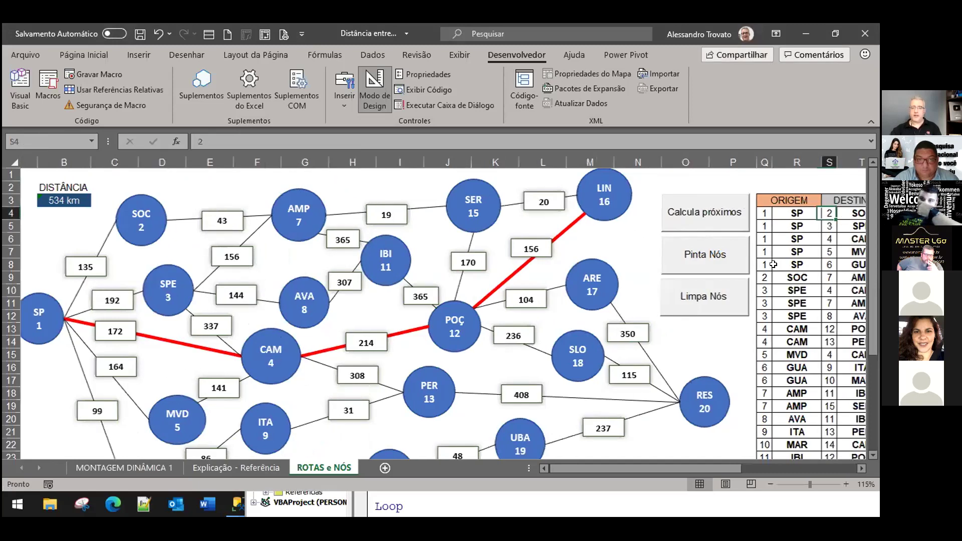
{"action": "key", "text": "Right"}
{"action": "key", "text": "Right"}
{"action": "key", "text": "Right"}
{"action": "key", "text": "Right"}
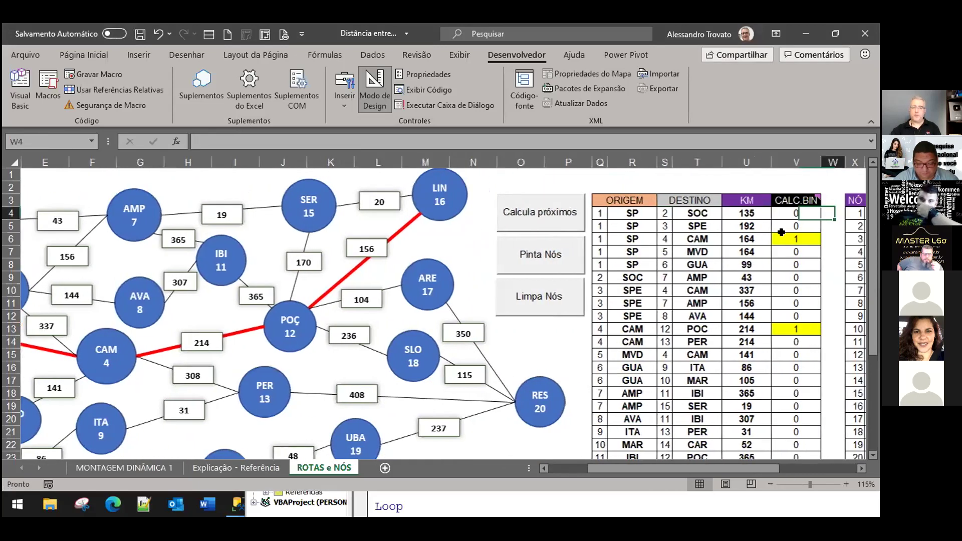
{"action": "left_click", "coordinate": [790, 234]}
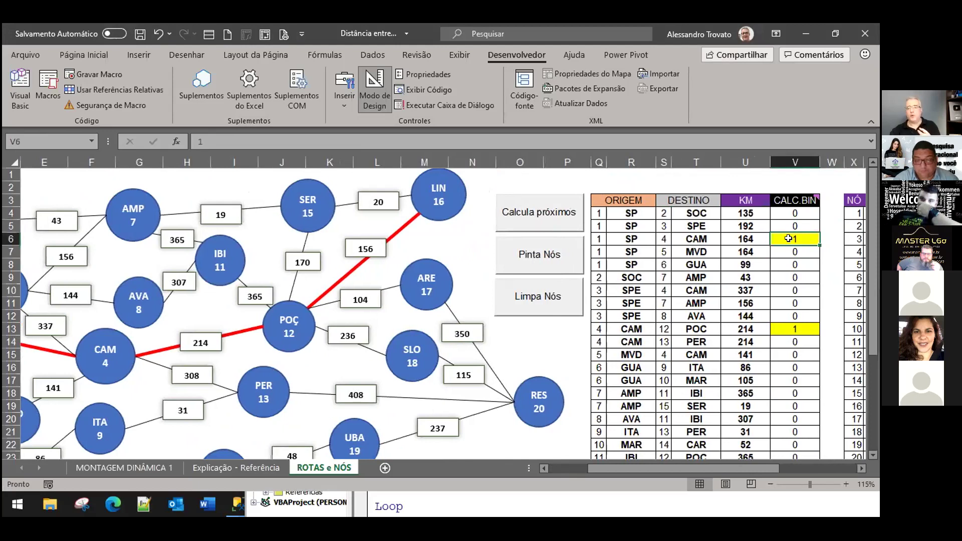
{"action": "left_click", "coordinate": [788, 213]}
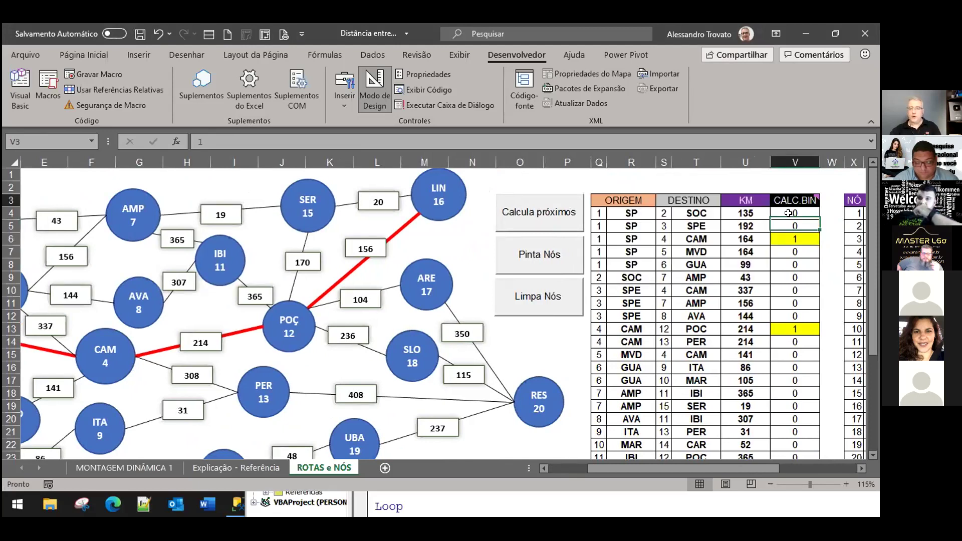
{"action": "left_click", "coordinate": [791, 239]}
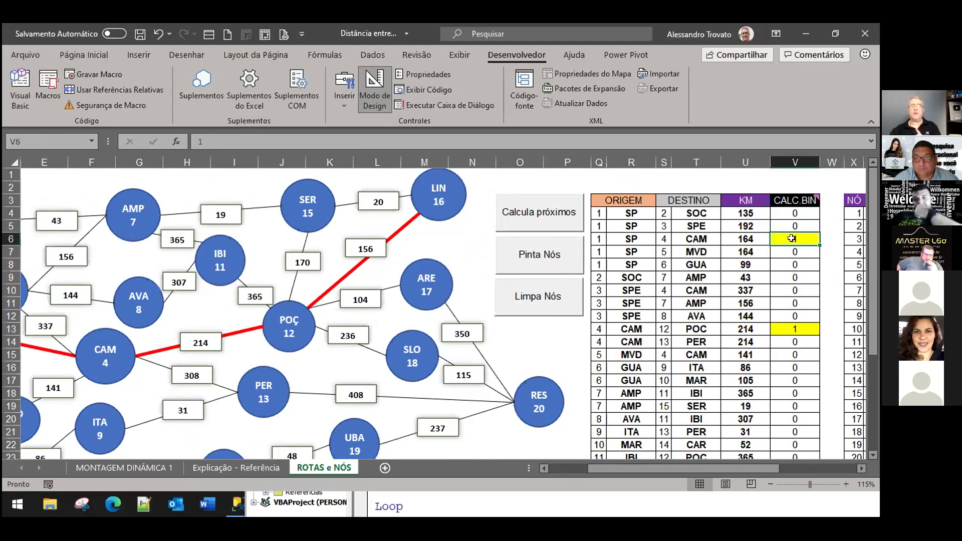
{"action": "left_click", "coordinate": [598, 239]}
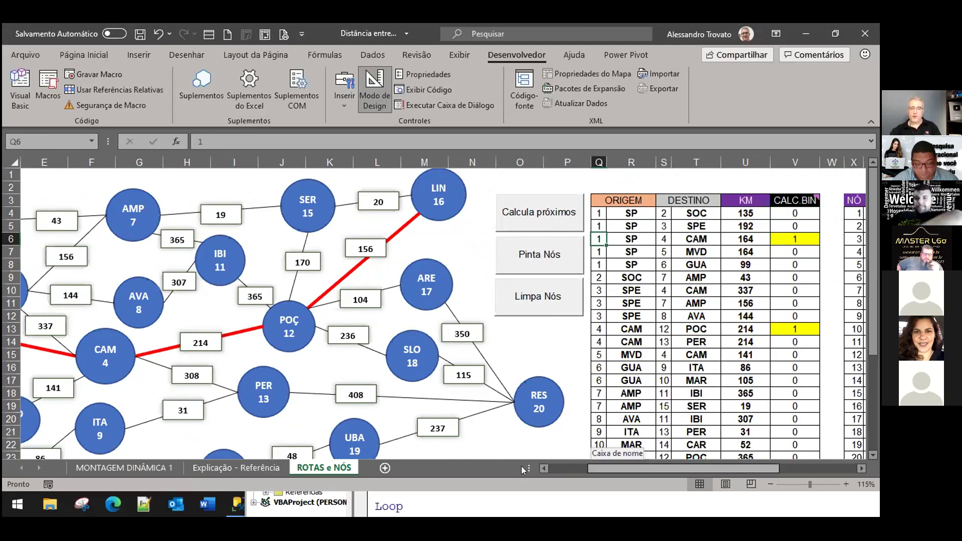
Identify the red SP–CAM connector as CON1_4 in the Name Box, then return to the VBA code.
{"action": "left_click_drag", "start_coordinate": [619, 469], "coordinate": [580, 469]}
{"action": "left_click", "coordinate": [186, 339]}
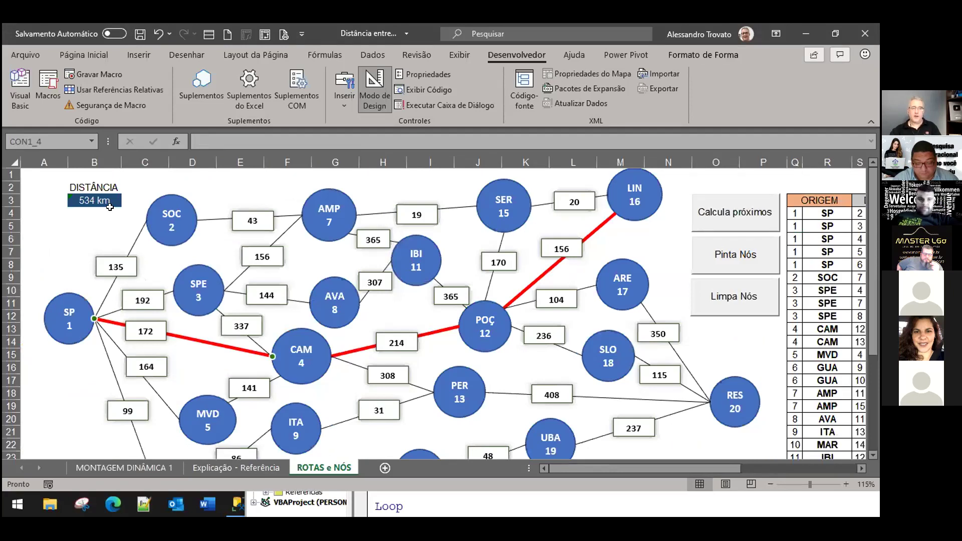
{"action": "left_click", "coordinate": [27, 143]}
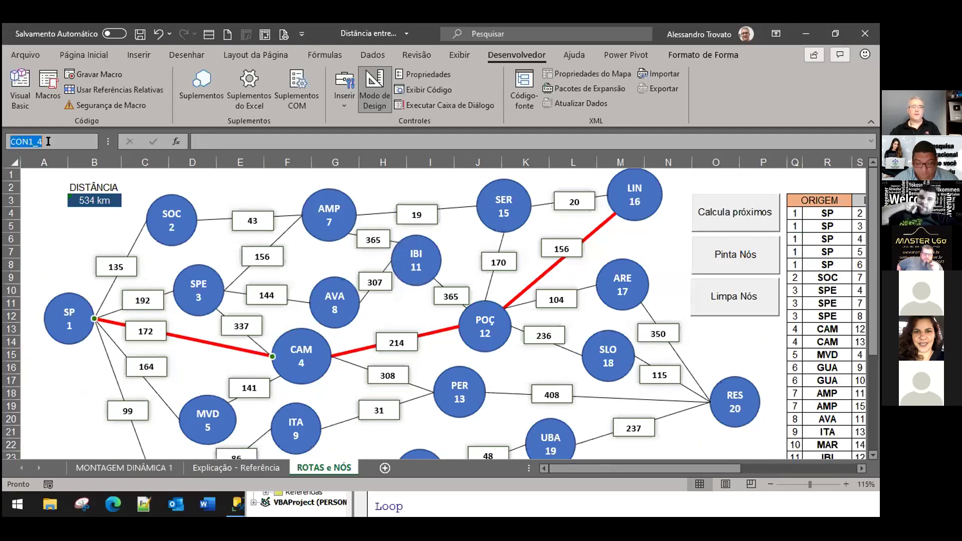
{"action": "key", "text": "alt+F11"}
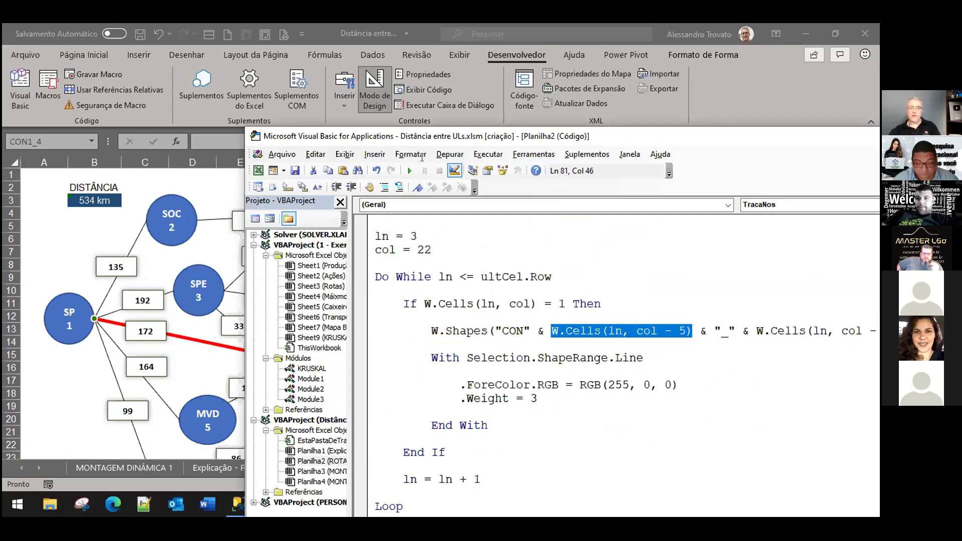
Review TracaNos line formatting (ForeColor red 255, .Weight = 3 changed to 5), then return to Excel.
{"action": "left_click_drag", "start_coordinate": [423, 136], "coordinate": [283, 58]}
{"action": "left_click", "coordinate": [518, 253]}
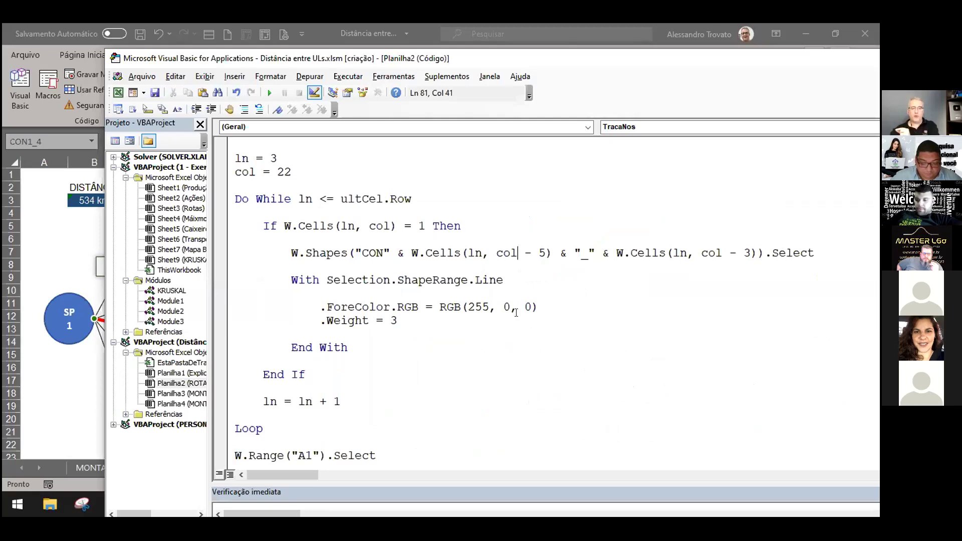
{"action": "left_click_drag", "start_coordinate": [514, 278], "coordinate": [290, 280]}
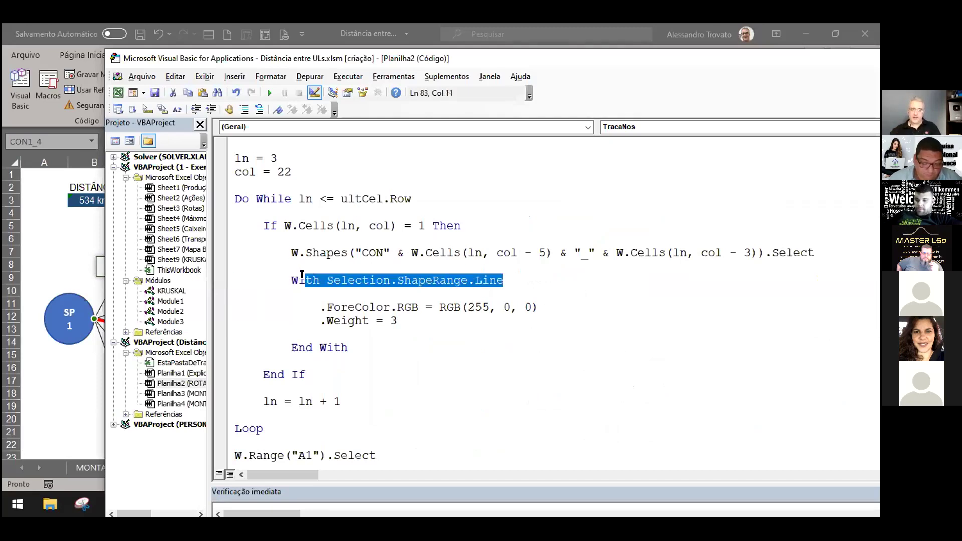
{"action": "left_click", "coordinate": [466, 279]}
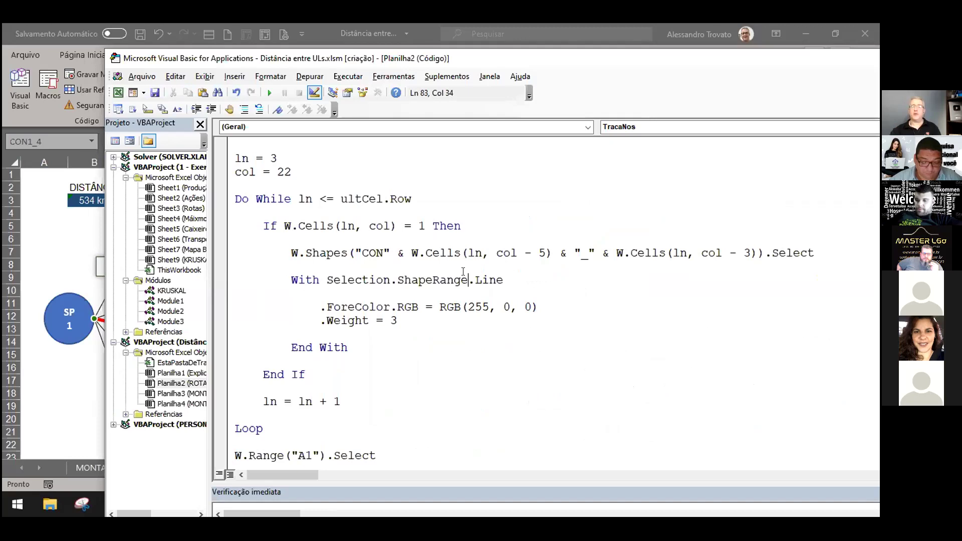
{"action": "scroll", "coordinate": [317, 269], "scroll_direction": "down", "scroll_amount": 1}
{"action": "left_click_drag", "start_coordinate": [319, 267], "coordinate": [392, 266]}
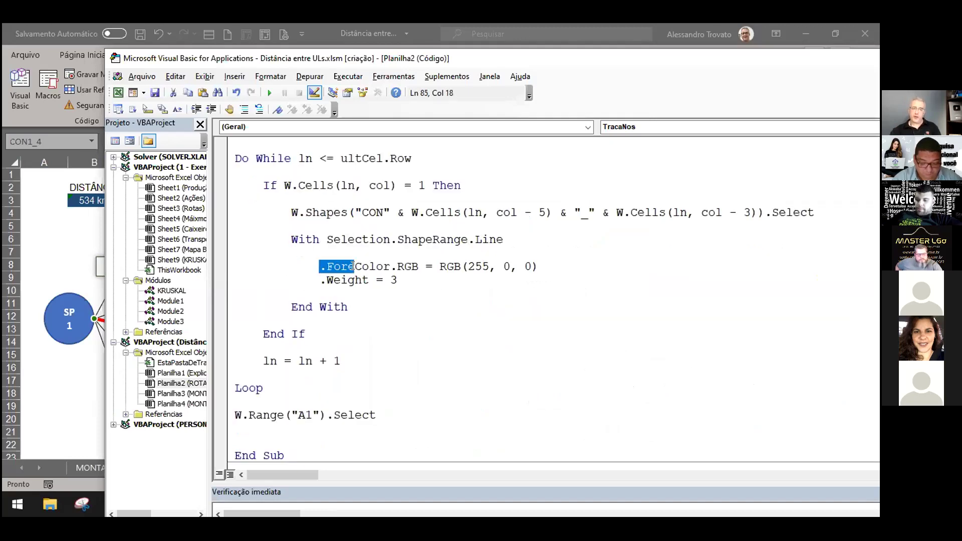
{"action": "double_click", "coordinate": [478, 266]}
{"action": "left_click_drag", "start_coordinate": [397, 280], "coordinate": [318, 280]}
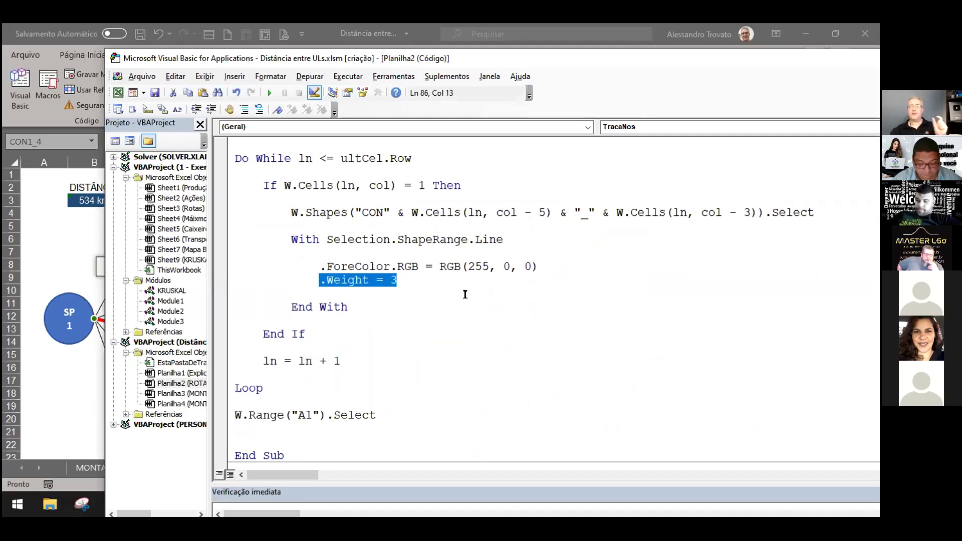
{"action": "left_click", "coordinate": [403, 279]}
{"action": "type", "text": "5"}
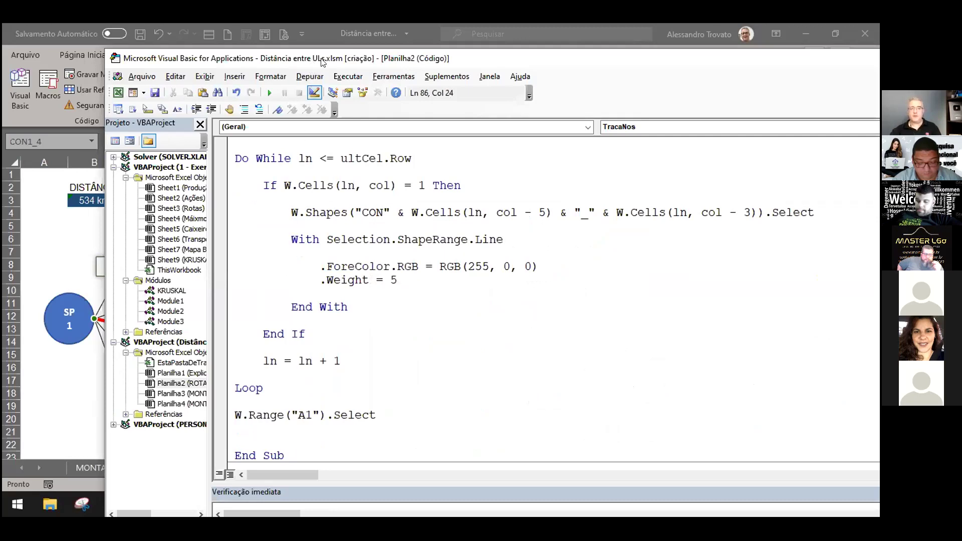
{"action": "key", "text": "alt+F11"}
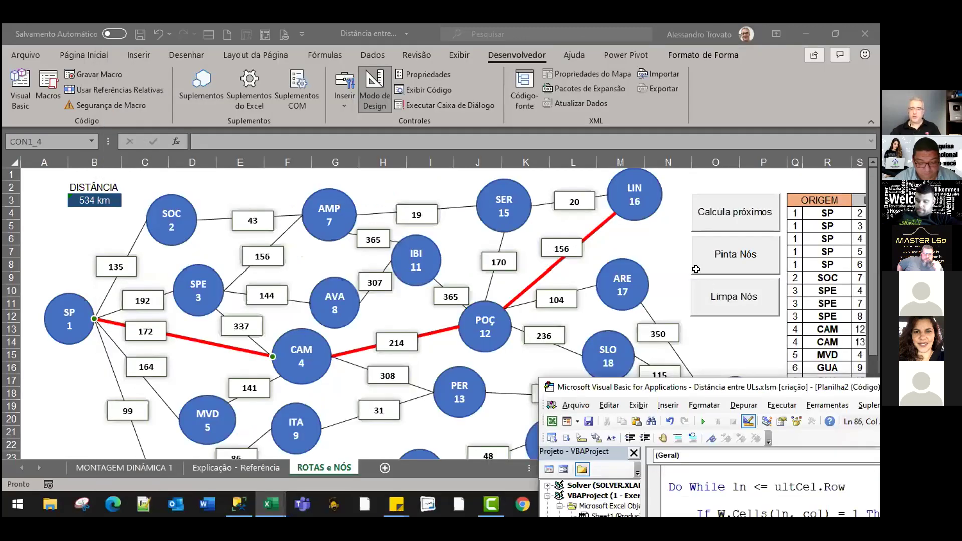
Turn off Design Mode, paint the route, then change the line colour to RGB(0,255,0).
{"action": "left_click", "coordinate": [381, 90]}
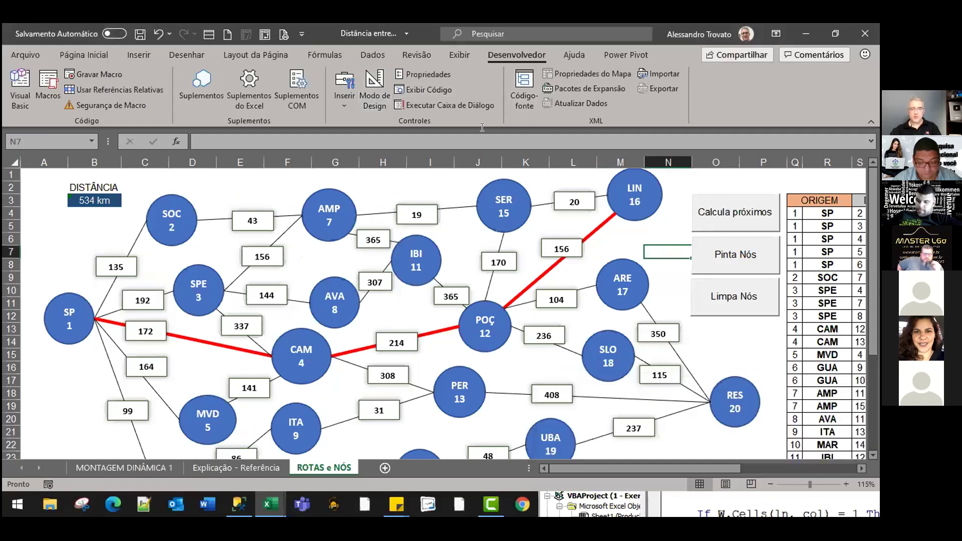
{"action": "left_click", "coordinate": [728, 264]}
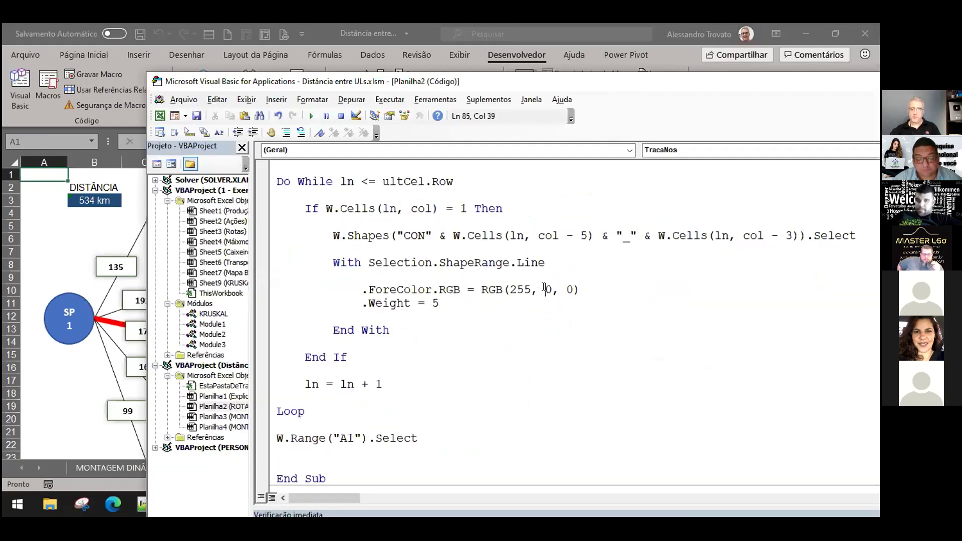
{"action": "double_click", "coordinate": [544, 289]}
{"action": "type", "text": "255"}
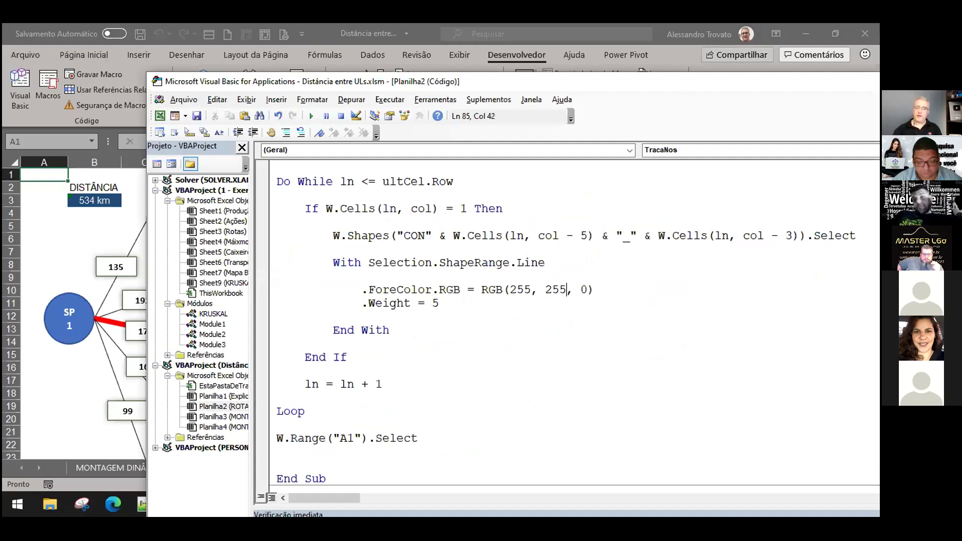
{"action": "double_click", "coordinate": [520, 290]}
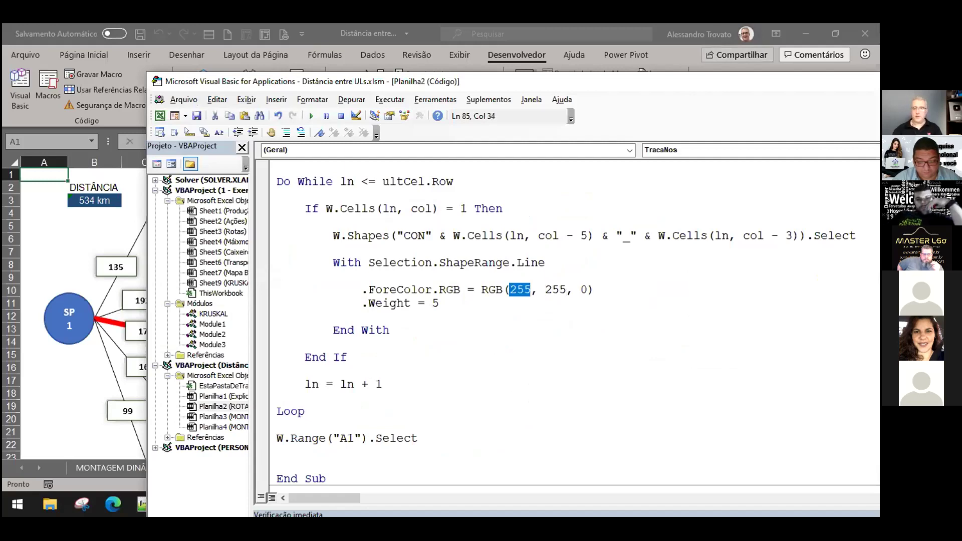
{"action": "type", "text": "0"}
{"action": "key", "text": "Down"}
Repaint the SP–CAM–POÇ–LIN route in green with Pinta Nós and move toward the route table.
{"action": "left_click_drag", "start_coordinate": [480, 84], "coordinate": [588, 372]}
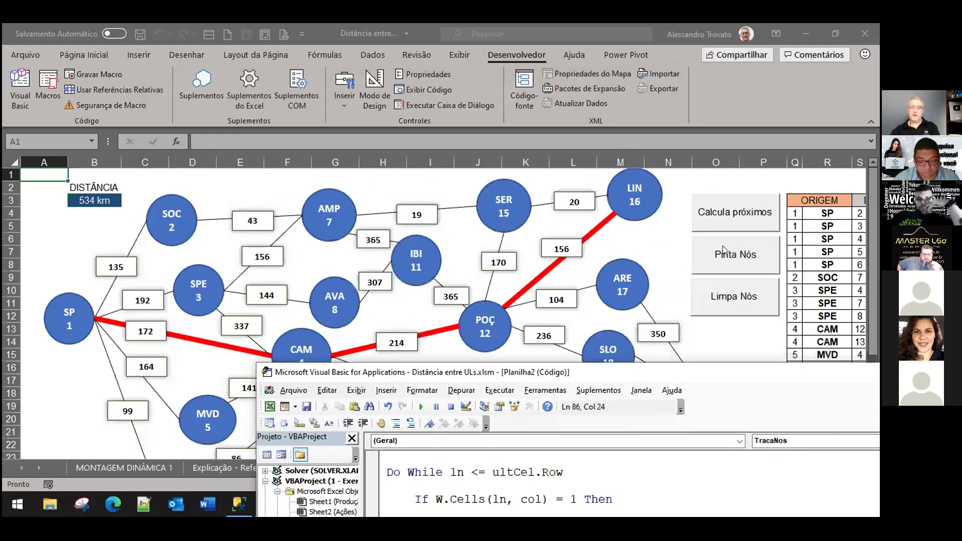
{"action": "left_click", "coordinate": [724, 249]}
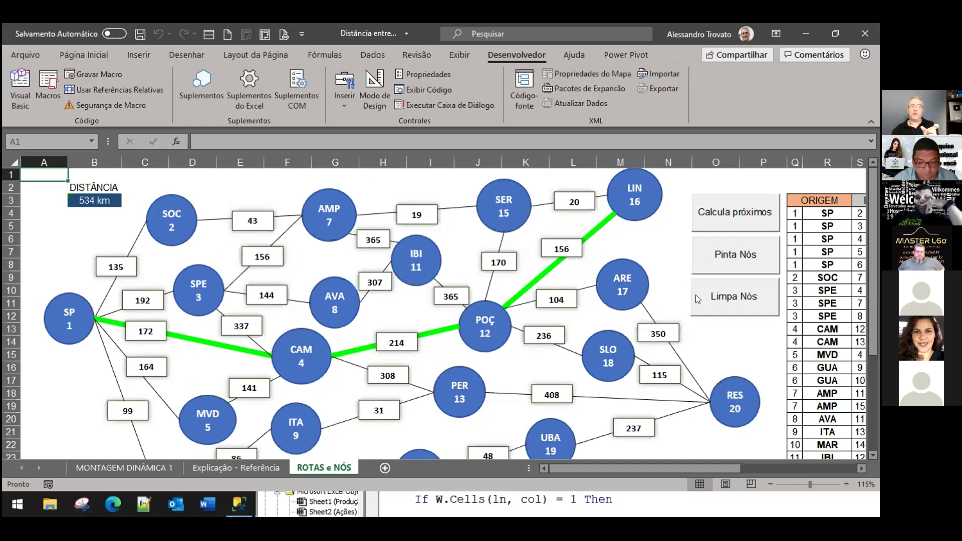
{"action": "left_click", "coordinate": [760, 340]}
{"action": "key", "text": "Right"}
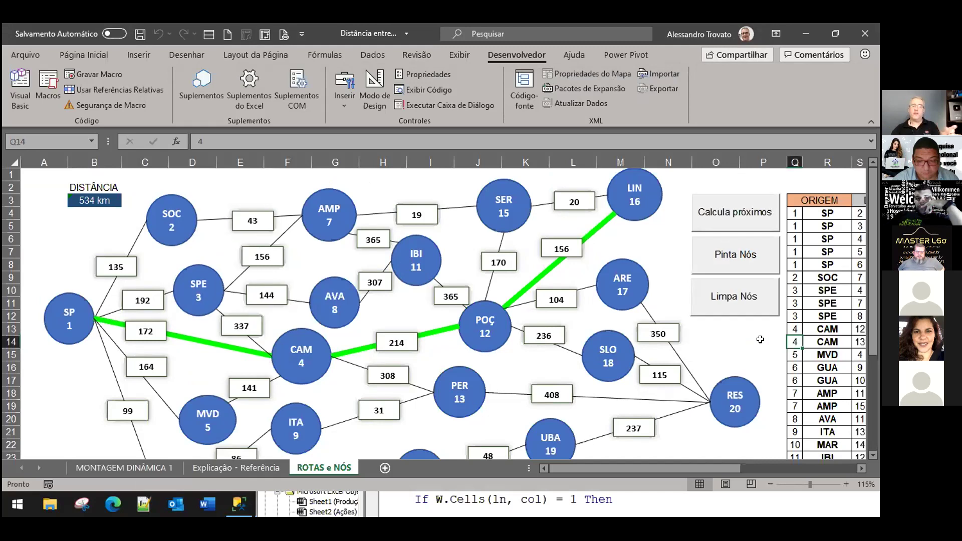
{"action": "key", "text": "Right"}
{"action": "key", "text": "Right"}
{"action": "key", "text": "Right"}
{"action": "key", "text": "Right"}
{"action": "key", "text": "Right"}
{"action": "key", "text": "Right"}
{"action": "key", "text": "Right"}
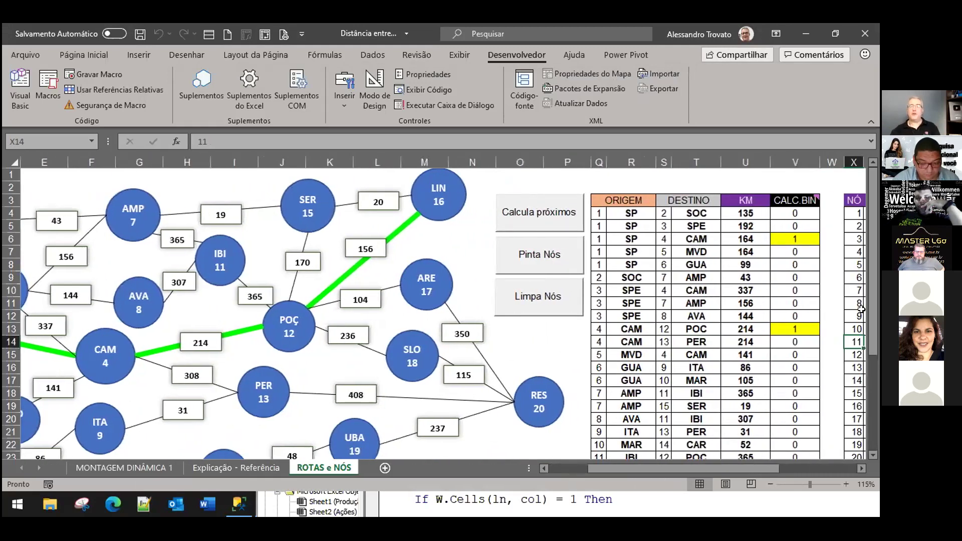
Check the SP–CAM CALC.BIN value, enable Modo de Design and open the Limpa Nós btExecuta3_Click code.
{"action": "left_click", "coordinate": [802, 237]}
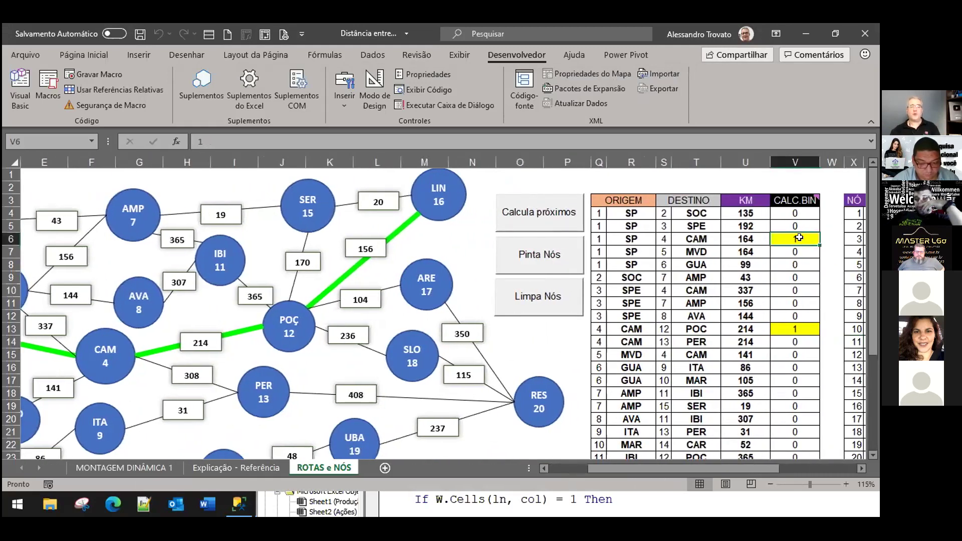
{"action": "scroll", "coordinate": [788, 253], "scroll_direction": "down", "scroll_amount": 2}
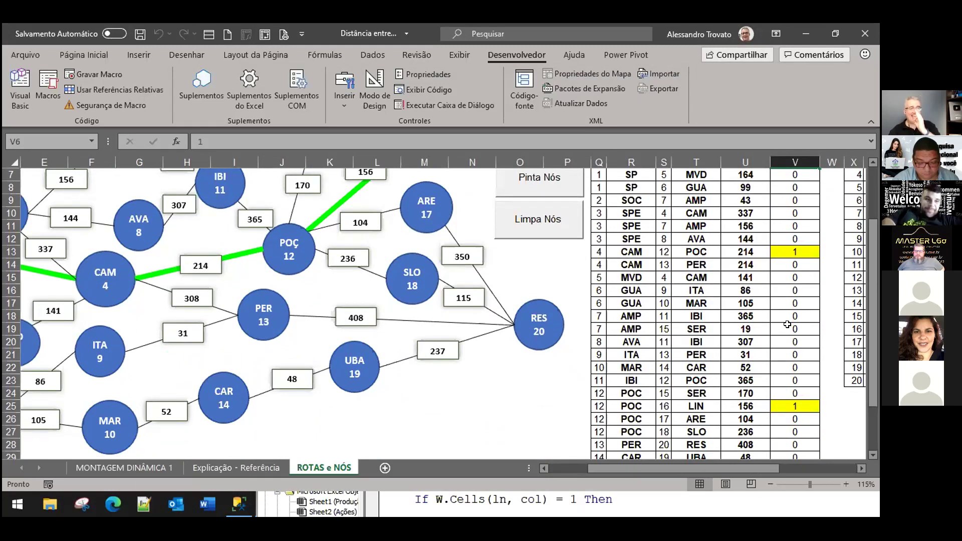
{"action": "left_click", "coordinate": [665, 314]}
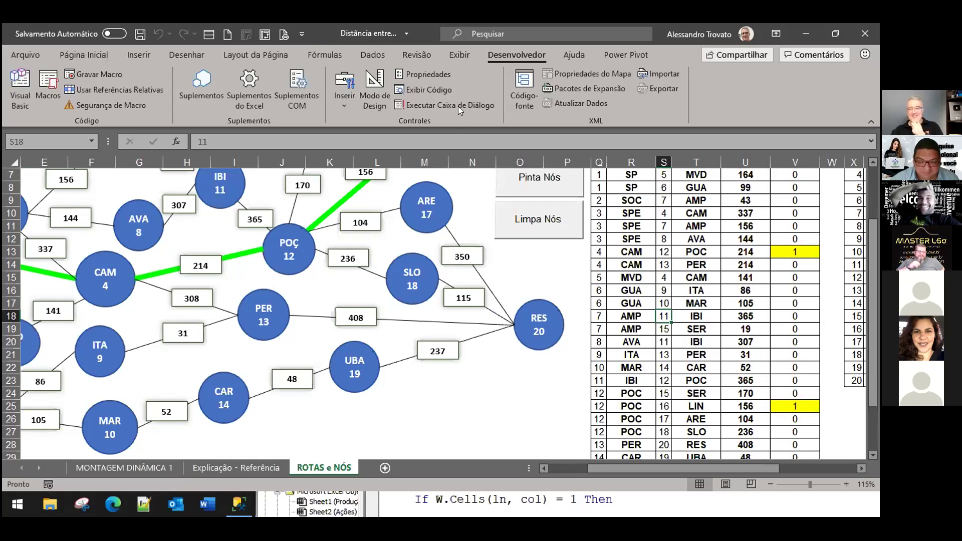
{"action": "left_click", "coordinate": [375, 90]}
{"action": "double_click", "coordinate": [551, 205]}
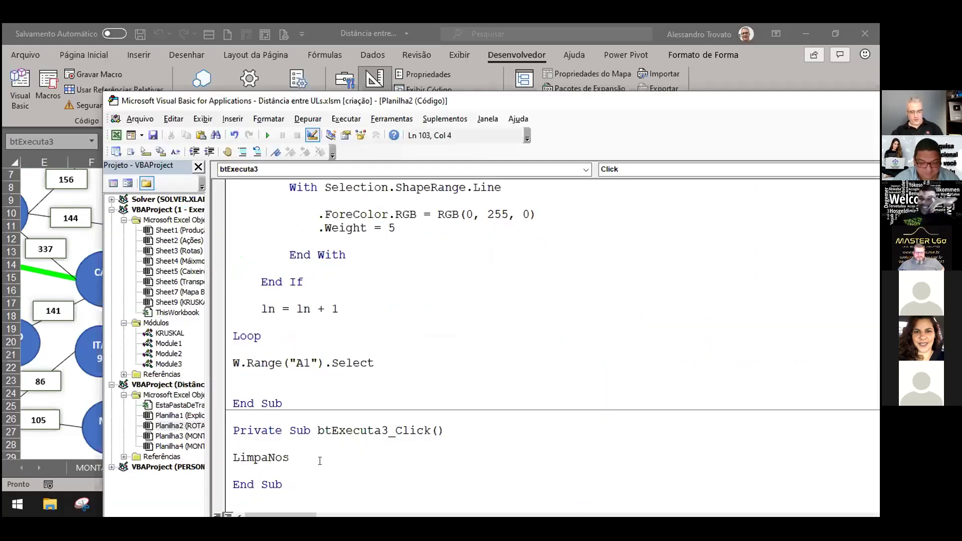
Jump to LimpaNos and highlight its line visibility, colour and weight statements.
{"action": "key", "text": "shift+F2"}
{"action": "left_click_drag", "start_coordinate": [435, 100], "coordinate": [415, 34]}
{"action": "scroll", "coordinate": [439, 266], "scroll_direction": "down", "scroll_amount": 3}
{"action": "scroll", "coordinate": [439, 265], "scroll_direction": "down", "scroll_amount": 5}
{"action": "scroll", "coordinate": [439, 266], "scroll_direction": "down", "scroll_amount": 1}
{"action": "left_click", "coordinate": [333, 269]}
{"action": "left_click_drag", "start_coordinate": [422, 268], "coordinate": [300, 269]}
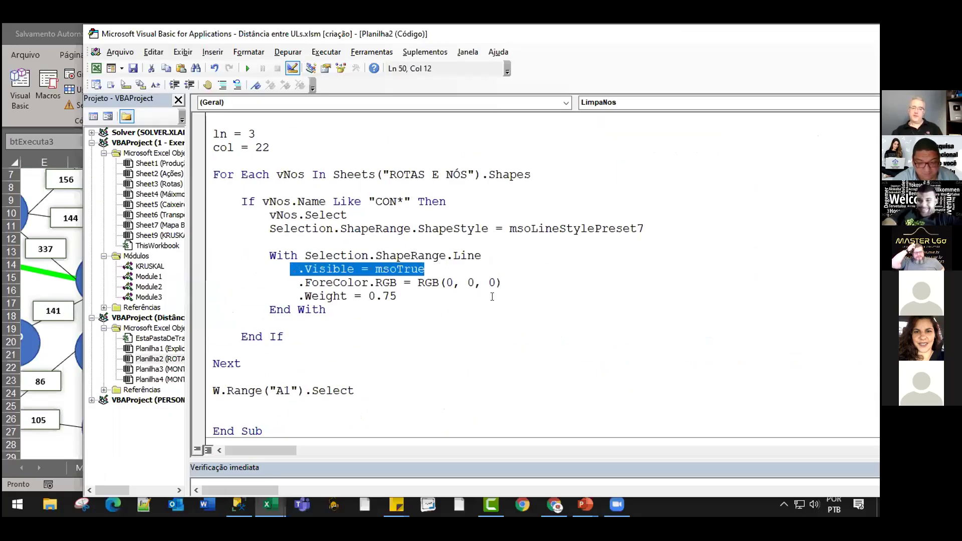
{"action": "left_click_drag", "start_coordinate": [500, 283], "coordinate": [305, 283]}
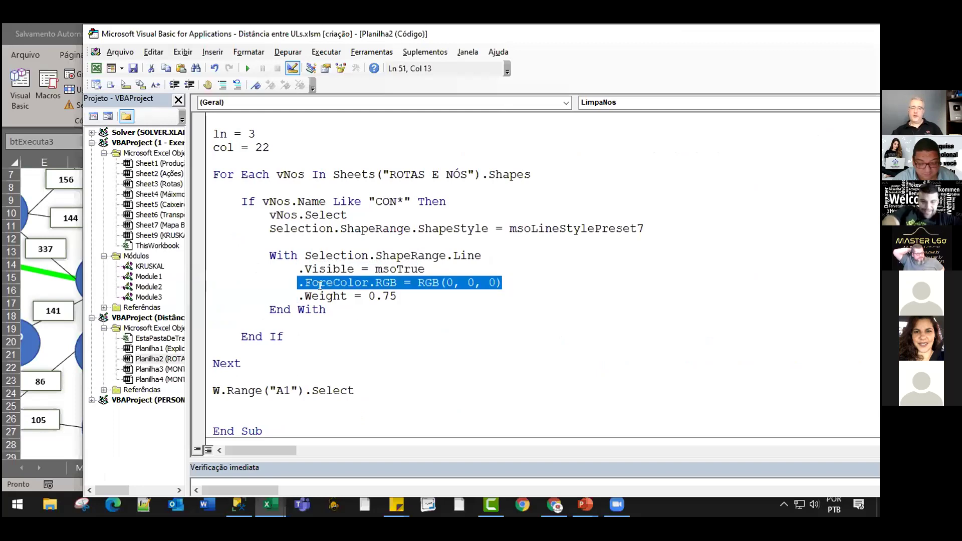
{"action": "left_click_drag", "start_coordinate": [396, 297], "coordinate": [299, 295]}
{"action": "left_click", "coordinate": [434, 325]}
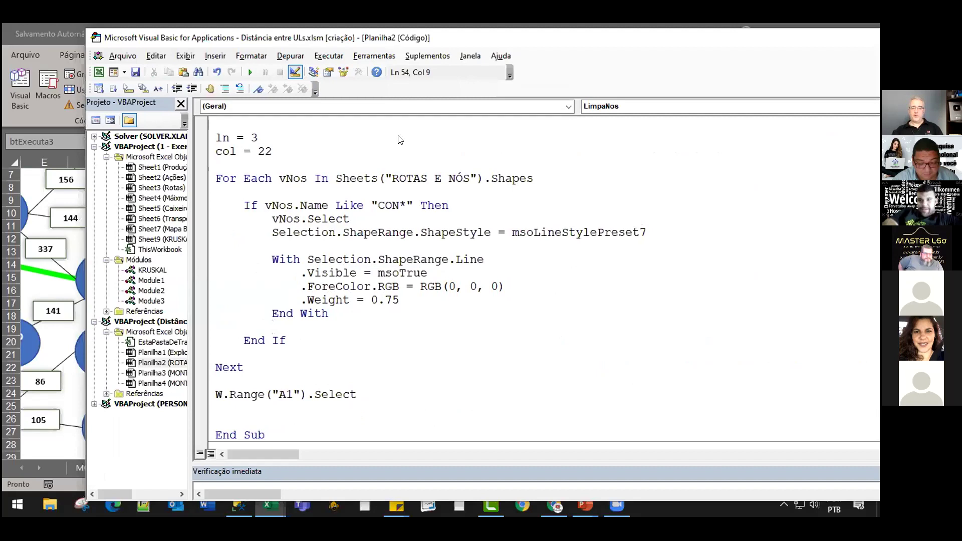
Back in Excel with Design Mode off, clear the route with Limpa Nós and repaint it with Pinta Nós.
{"action": "key", "text": "alt+F11"}
{"action": "left_click", "coordinate": [375, 91]}
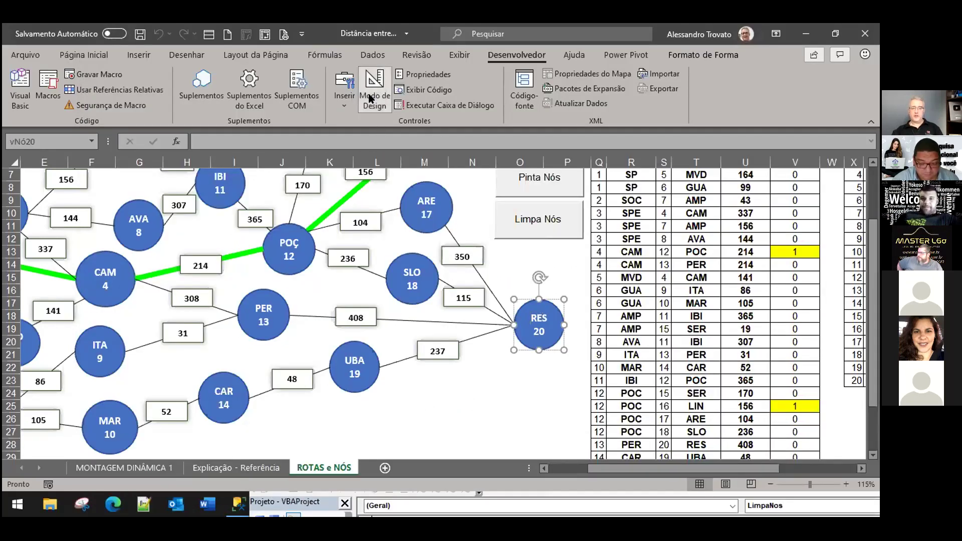
{"action": "left_click", "coordinate": [565, 238]}
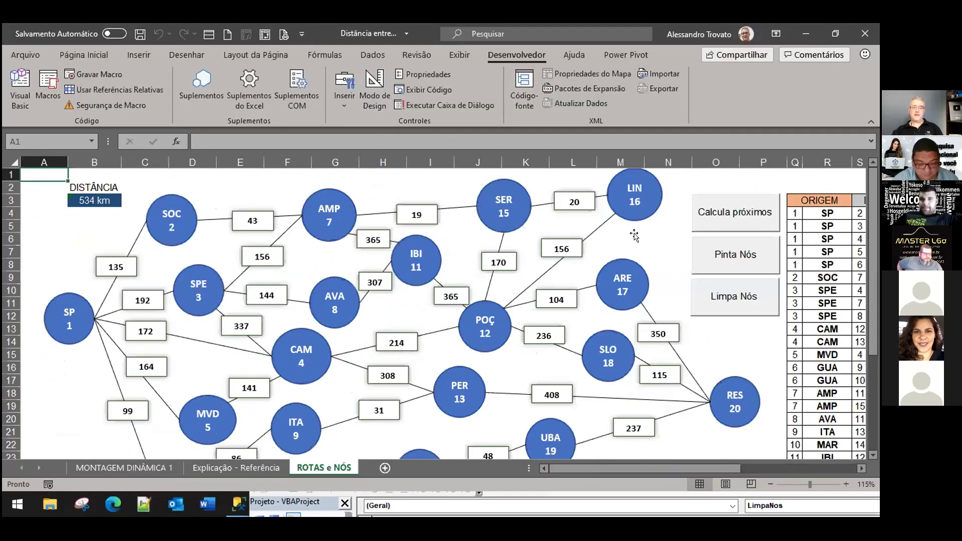
{"action": "left_click", "coordinate": [695, 255]}
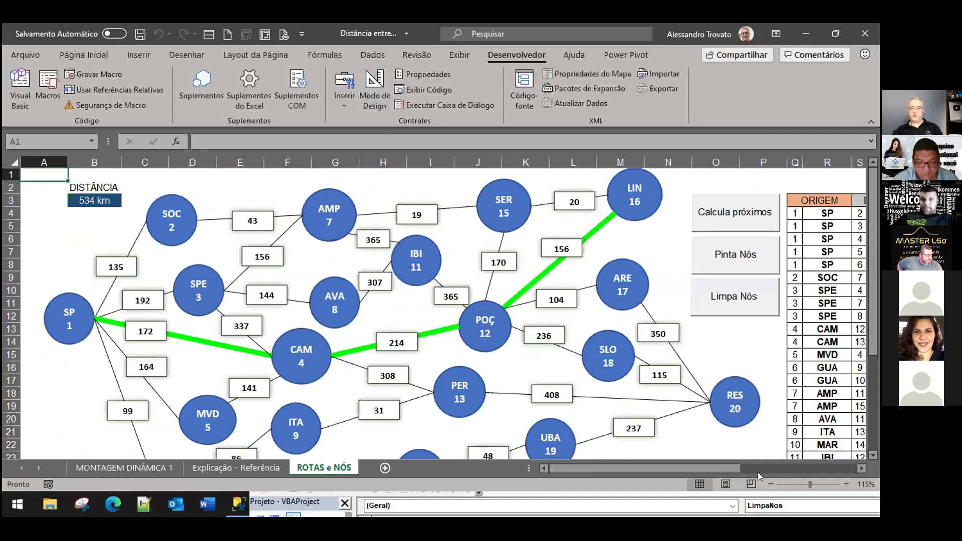
In the ROTA column, set SP (AB4) to 0 and SPE (AB6) to -1 as the new start.
{"action": "left_click", "coordinate": [763, 469]}
{"action": "left_click", "coordinate": [361, 215]}
{"action": "type", "text": "0"}
{"action": "key", "text": "Return"}
{"action": "key", "text": "Return"}
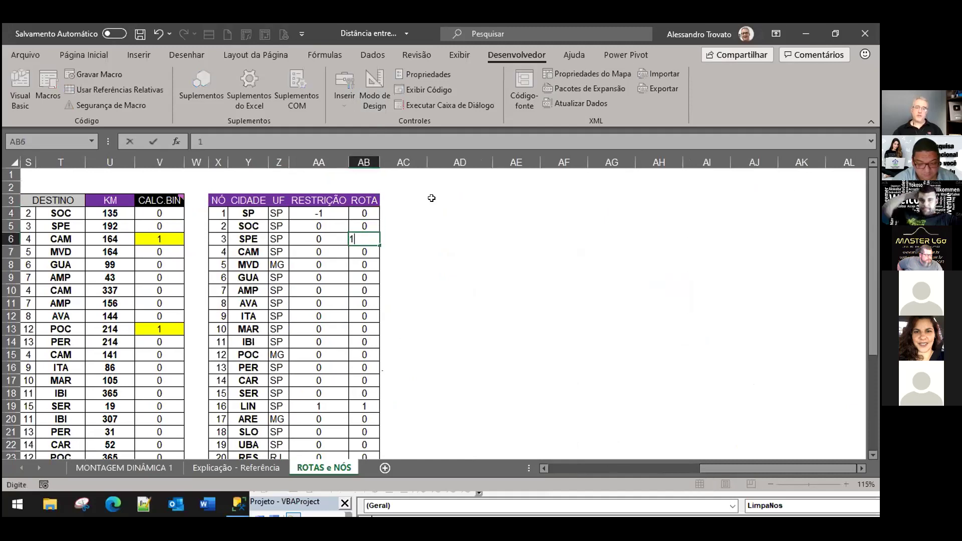
{"action": "type", "text": "-1"}
{"action": "key", "text": "Return"}
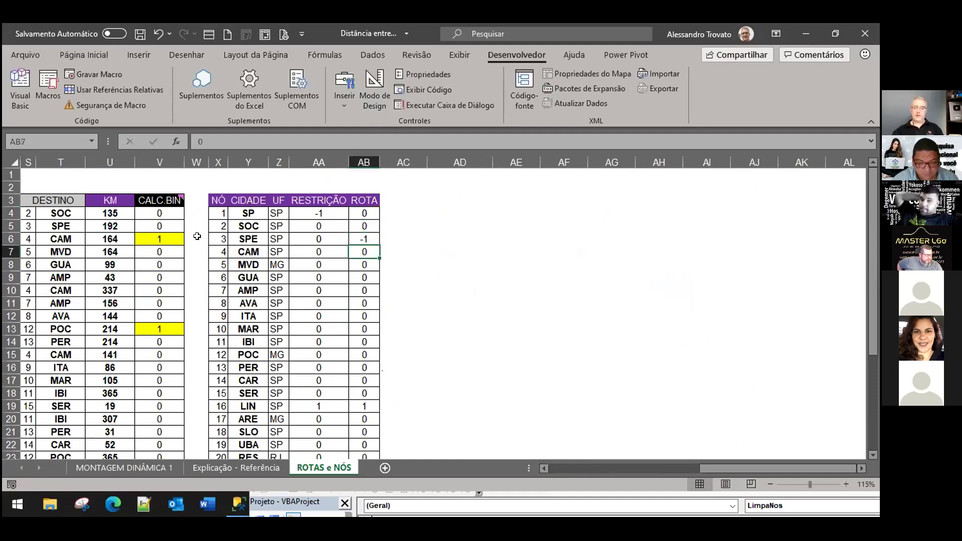
Set LIN (AB19) to 0 and RES (AB23) to 1 as the new destination, then move the code editor aside.
{"action": "scroll", "coordinate": [344, 379], "scroll_direction": "down", "scroll_amount": 1}
{"action": "left_click", "coordinate": [371, 369]}
{"action": "type", "text": "0"}
{"action": "key", "text": "Return"}
{"action": "key", "text": "Down"}
{"action": "key", "text": "Down"}
{"action": "key", "text": "Down"}
{"action": "type", "text": "1"}
{"action": "key", "text": "Return"}
{"action": "scroll", "coordinate": [342, 304], "scroll_direction": "up", "scroll_amount": 1}
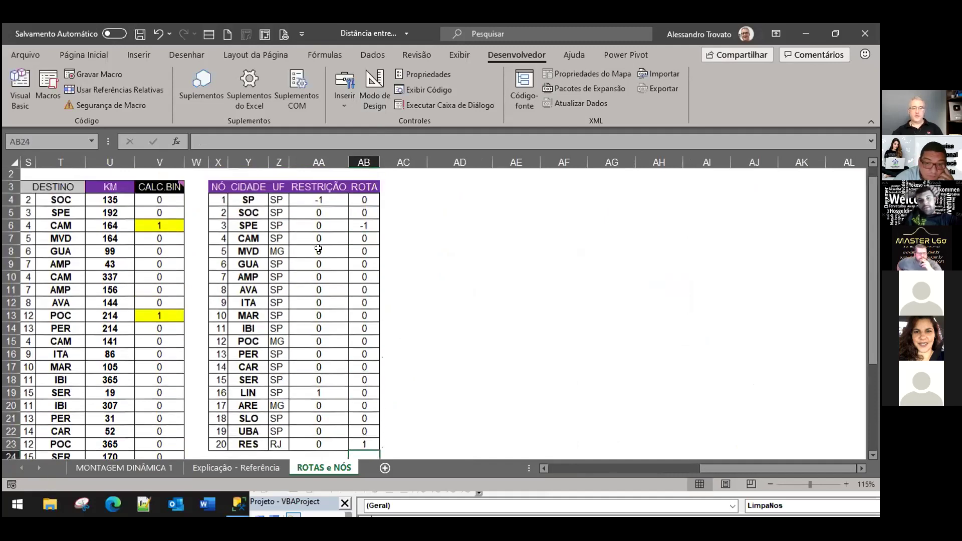
{"action": "left_click", "coordinate": [605, 400]}
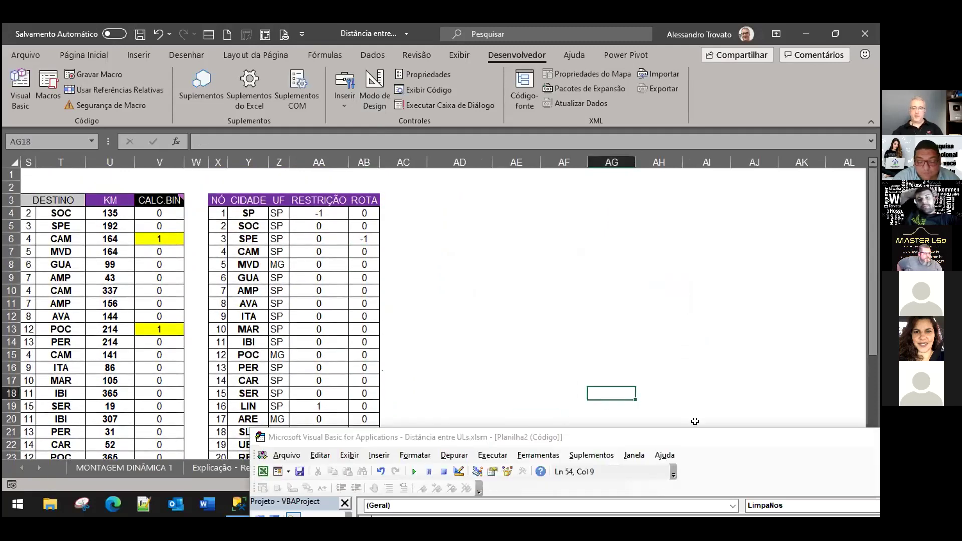
{"action": "left_click_drag", "start_coordinate": [800, 438], "coordinate": [782, 498]}
{"action": "left_click", "coordinate": [645, 467]}
Rerun Calcula próximos so the SPE–CAM–PER–RES route shows in green, totalling 959 km.
{"action": "left_click", "coordinate": [646, 467]}
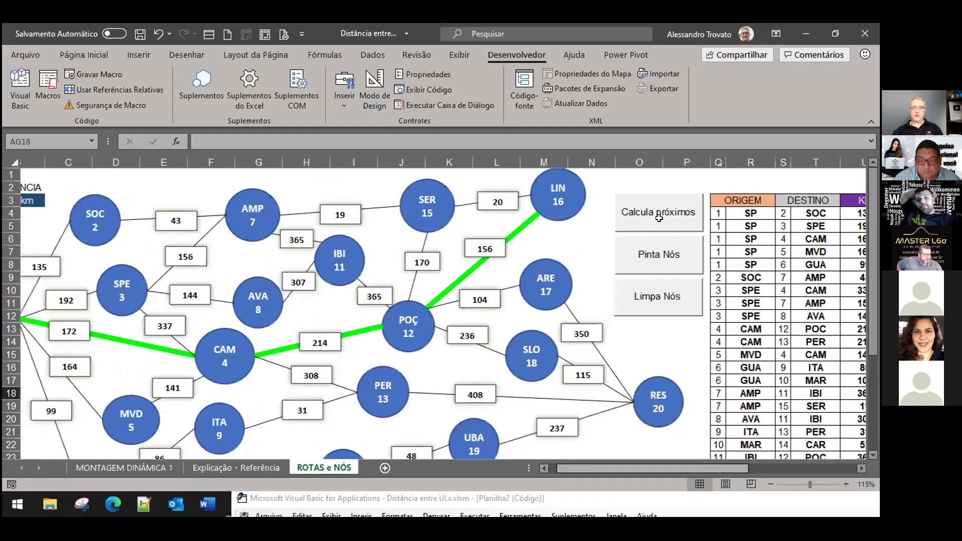
{"action": "left_click", "coordinate": [724, 215]}
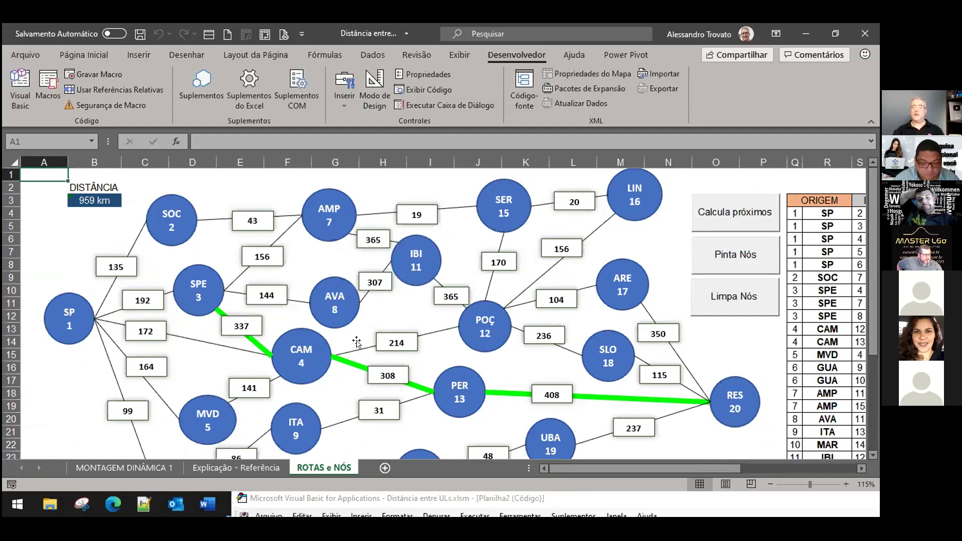
{"action": "left_click", "coordinate": [396, 183]}
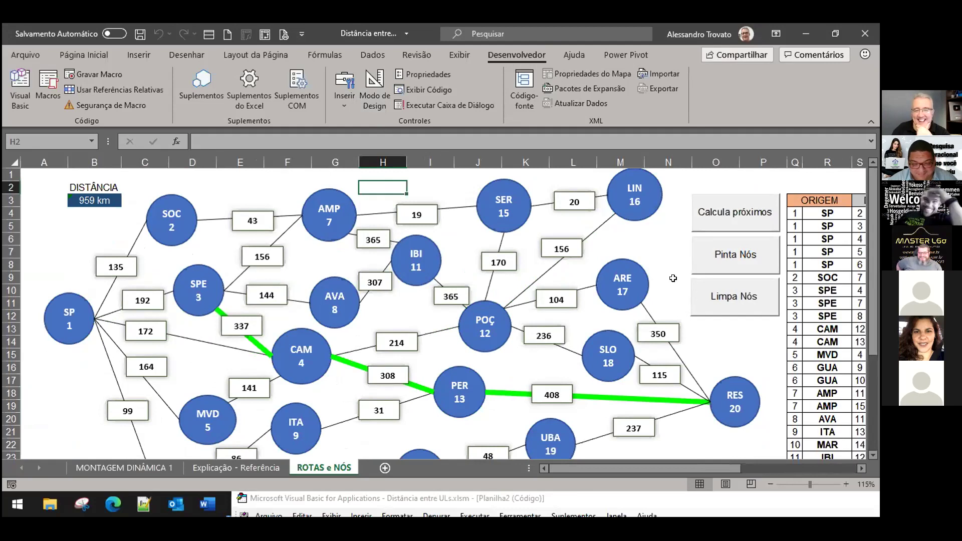
{"action": "left_click", "coordinate": [686, 254]}
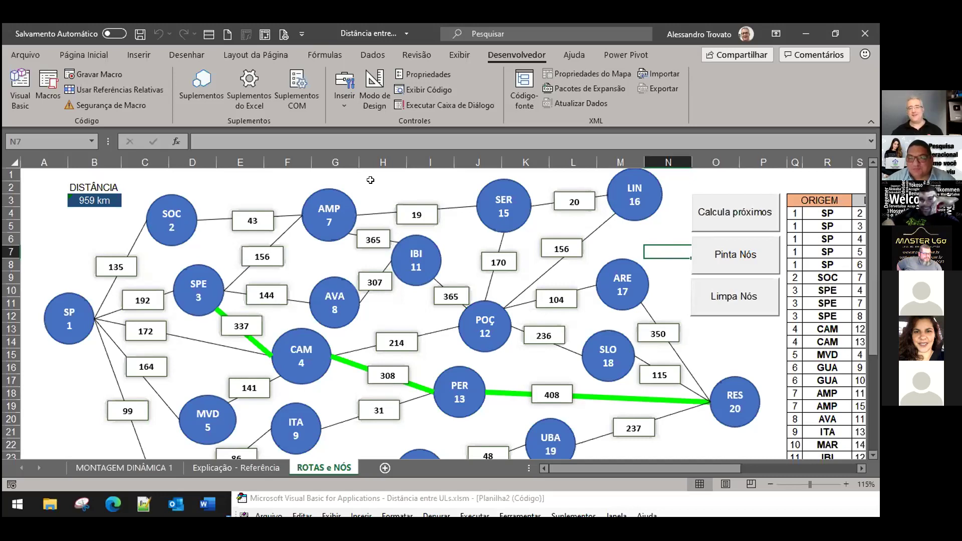
{"action": "key", "text": "ctrl+Home"}
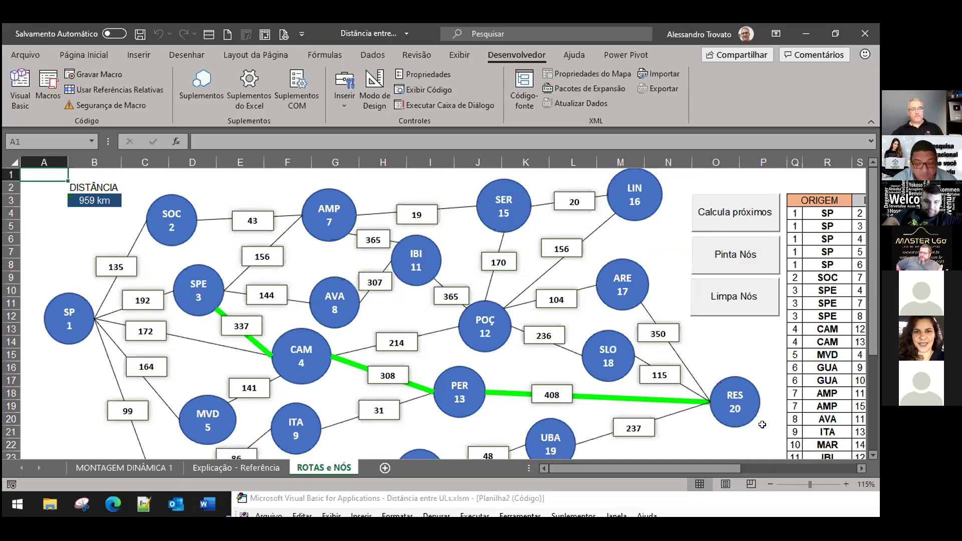
{"action": "left_click", "coordinate": [243, 186]}
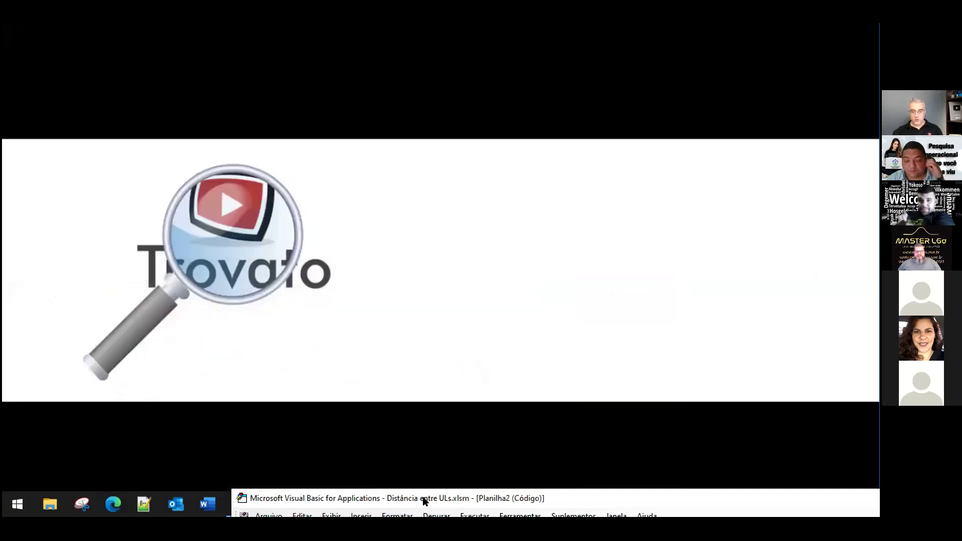
Maximize then minimize the VBA editor and stop the Zoom screen share.
{"action": "left_click_drag", "start_coordinate": [421, 498], "coordinate": [373, 42]}
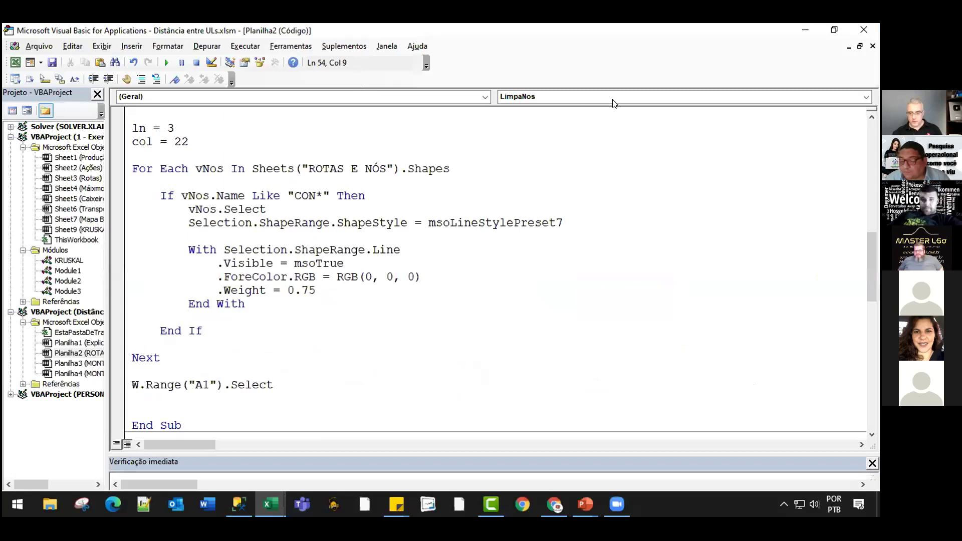
{"action": "left_click", "coordinate": [807, 31]}
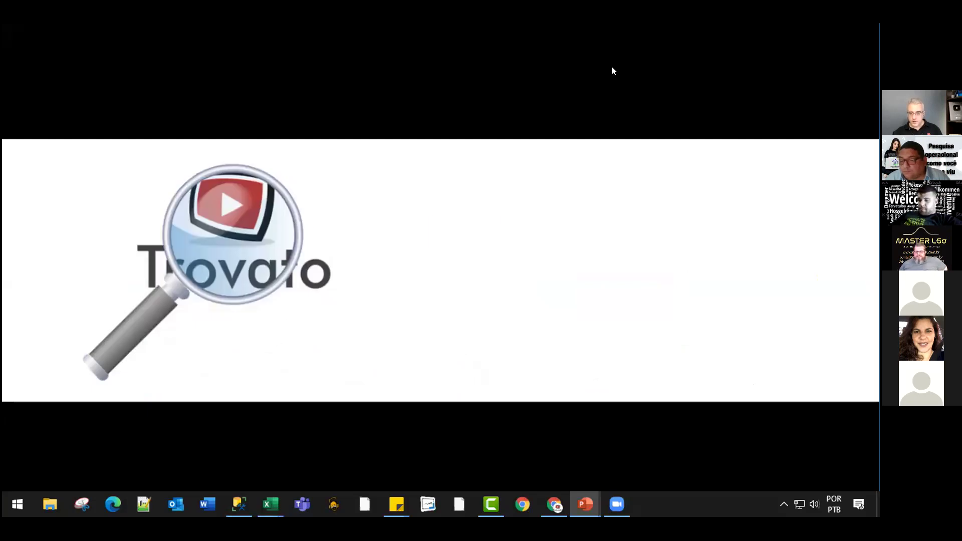
{"action": "left_click", "coordinate": [603, 510]}
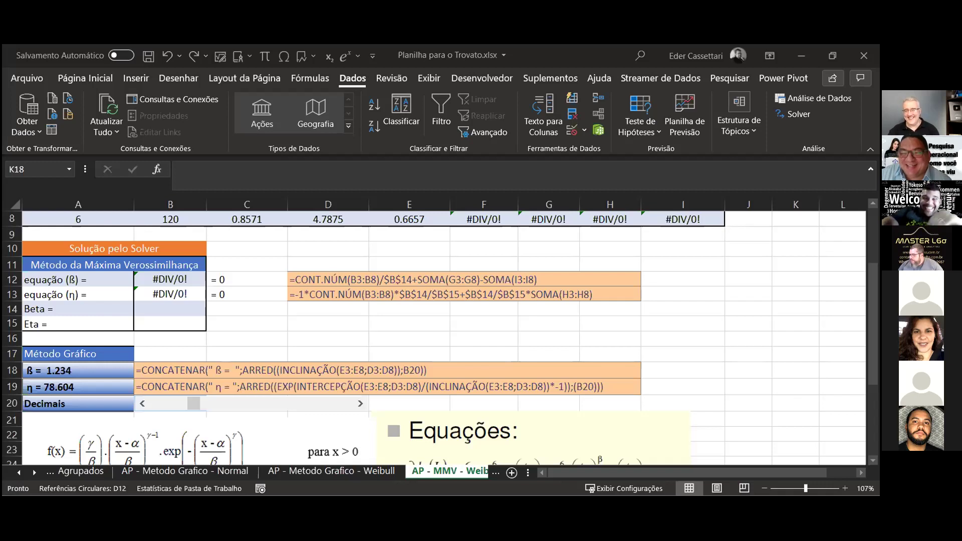
Finish the cell edit and scroll down the MMV Weibull sheet.
{"action": "left_click", "coordinate": [436, 335]}
{"action": "key", "text": "Left"}
{"action": "key", "text": "Left"}
{"action": "key", "text": "Left"}
{"action": "key", "text": "Left"}
{"action": "scroll", "coordinate": [439, 339], "scroll_direction": "down", "scroll_amount": 3}
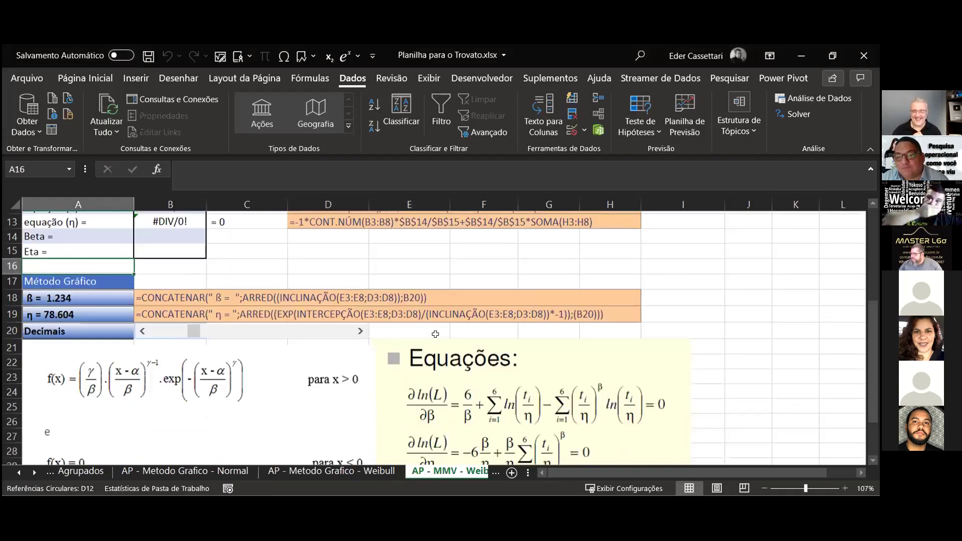
{"action": "scroll", "coordinate": [441, 342], "scroll_direction": "down", "scroll_amount": 2}
{"action": "scroll", "coordinate": [437, 346], "scroll_direction": "up", "scroll_amount": 2}
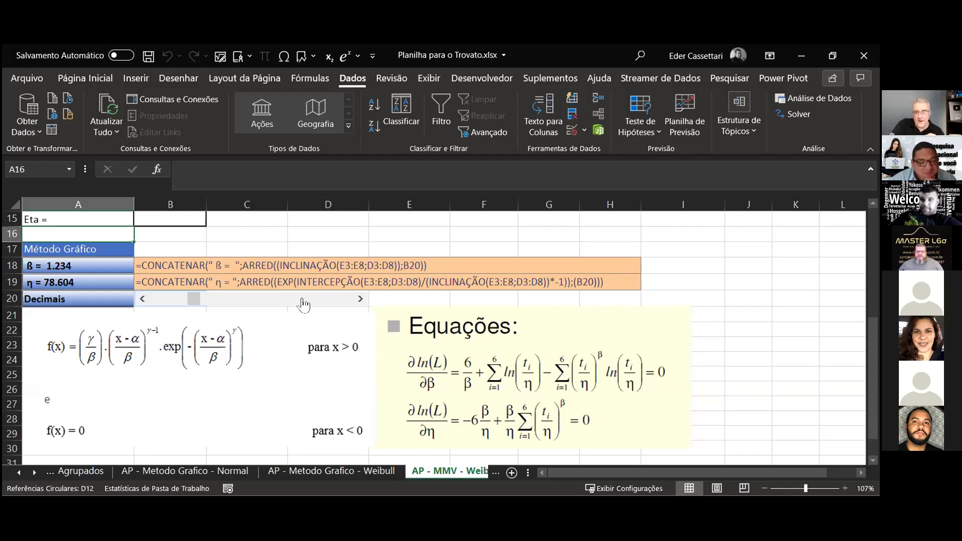
{"action": "scroll", "coordinate": [345, 402], "scroll_direction": "down", "scroll_amount": 2}
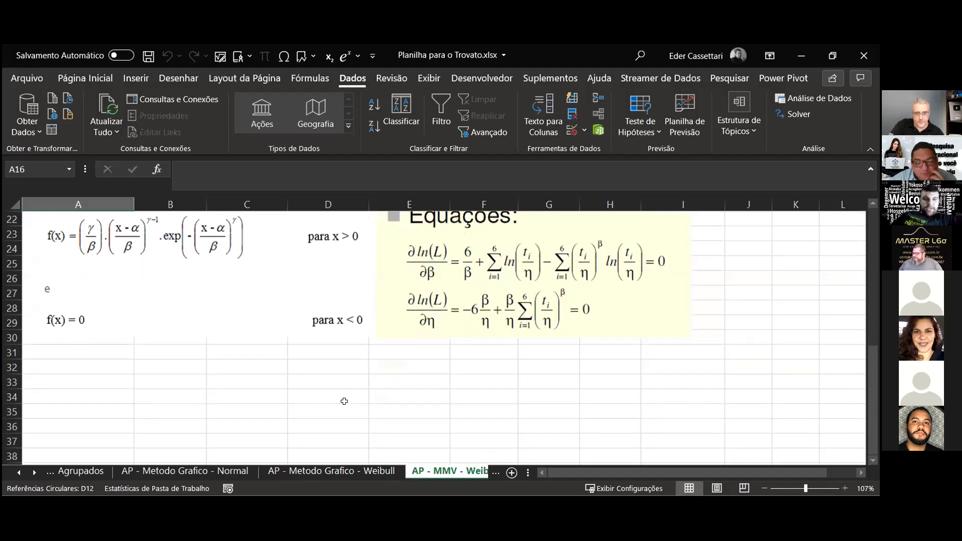
Bring the Decimais and η = 78.604 rows into view, then enlarge the Weibull f(x) density image.
{"action": "left_click", "coordinate": [873, 205]}
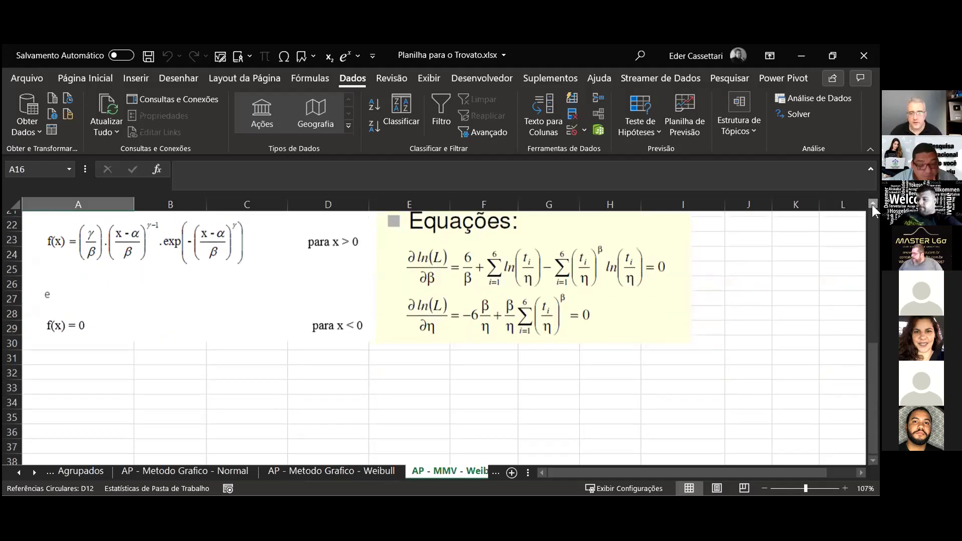
{"action": "left_click", "coordinate": [873, 204]}
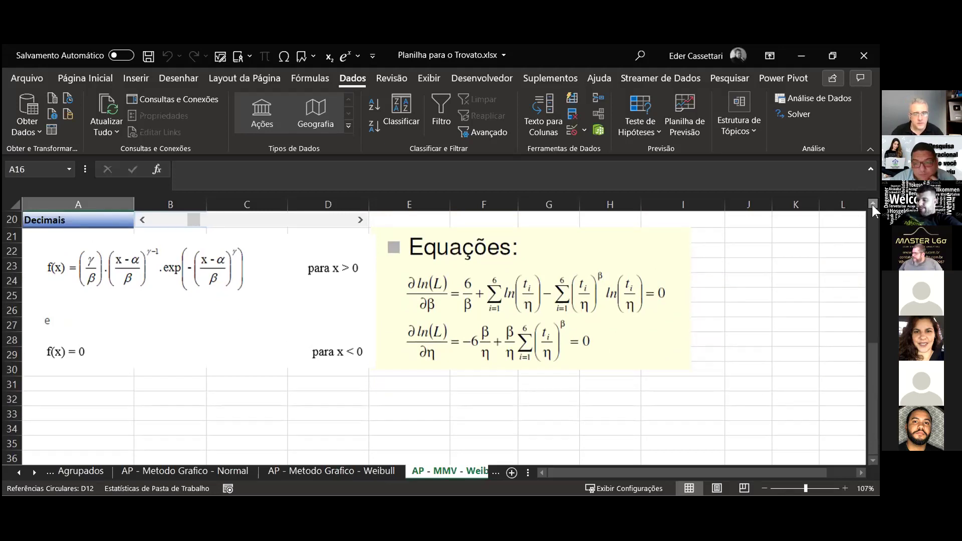
{"action": "left_click", "coordinate": [873, 206]}
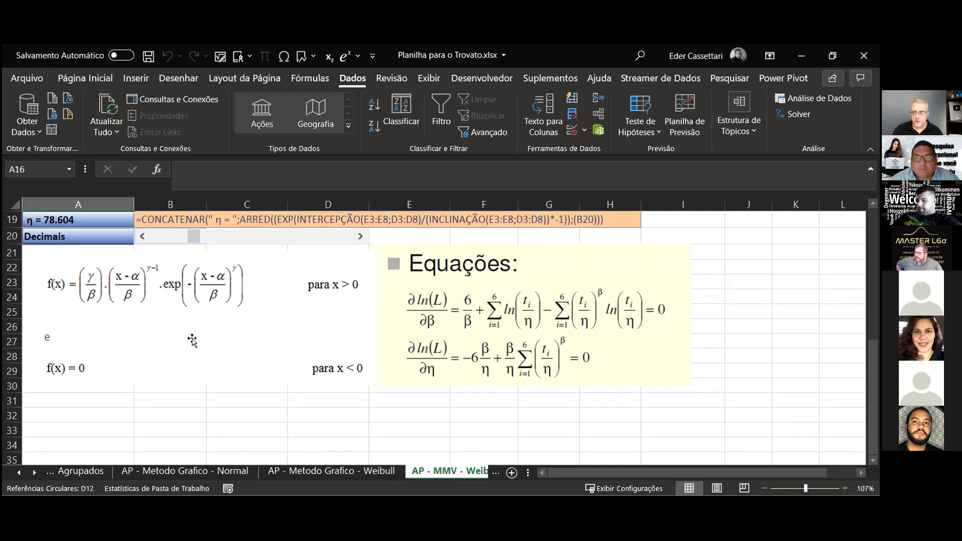
{"action": "left_click", "coordinate": [291, 370]}
{"action": "left_click_drag", "start_coordinate": [376, 384], "coordinate": [502, 432]}
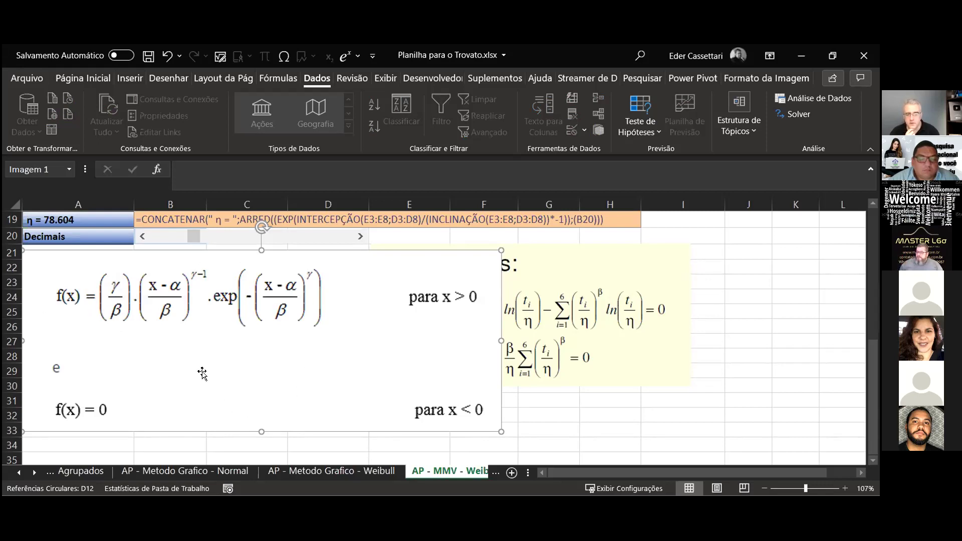
Shrink the density-function image, then enlarge the Equações image to about 69 × 155 mm beside it.
{"action": "mouse_move", "coordinate": [495, 429]}
{"action": "left_mouse_down"}
{"action": "mouse_move", "coordinate": [415, 395]}
{"action": "mouse_move", "coordinate": [377, 366]}
{"action": "left_mouse_up"}
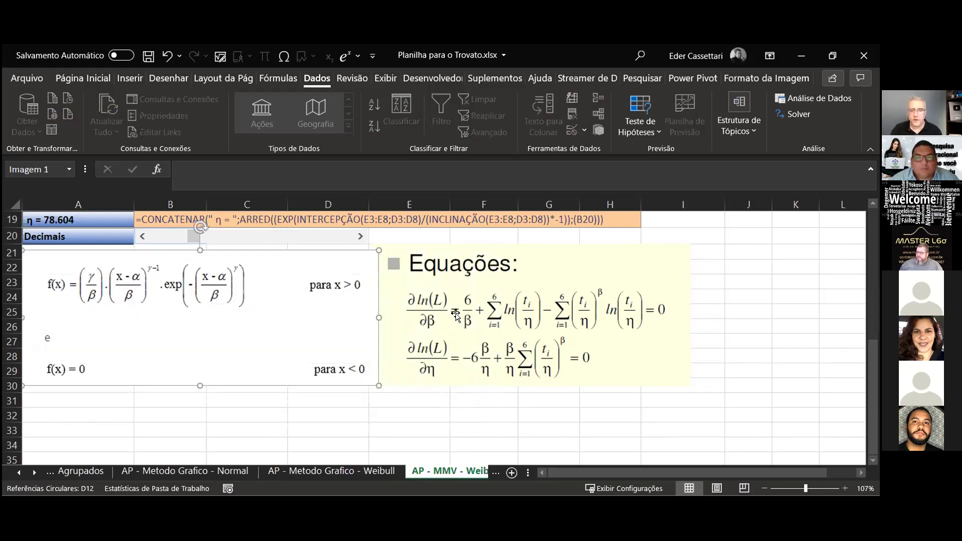
{"action": "mouse_move", "coordinate": [565, 274]}
{"action": "left_mouse_down"}
{"action": "mouse_move", "coordinate": [460, 256]}
{"action": "mouse_move", "coordinate": [484, 261]}
{"action": "left_mouse_up"}
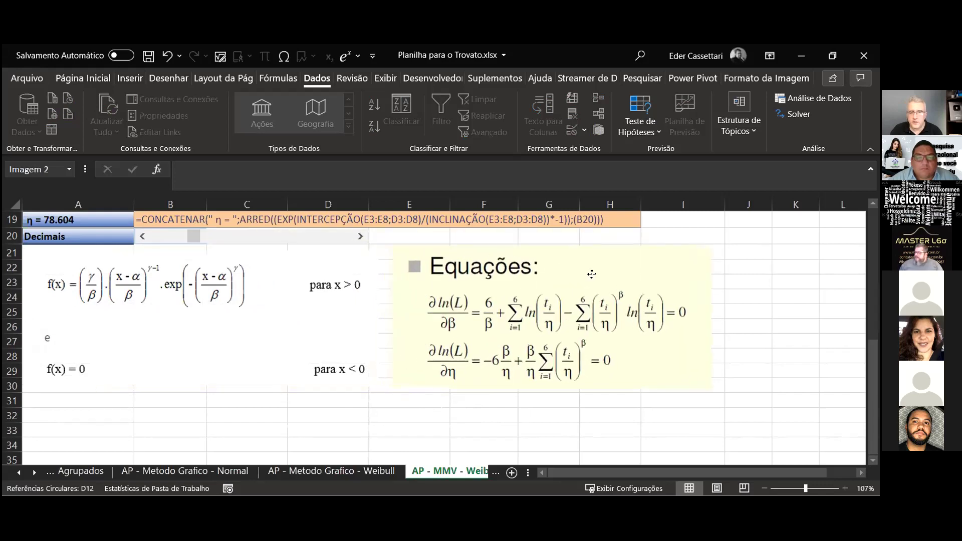
{"action": "left_click_drag", "start_coordinate": [281, 333], "coordinate": [351, 451]}
{"action": "left_click", "coordinate": [519, 344]}
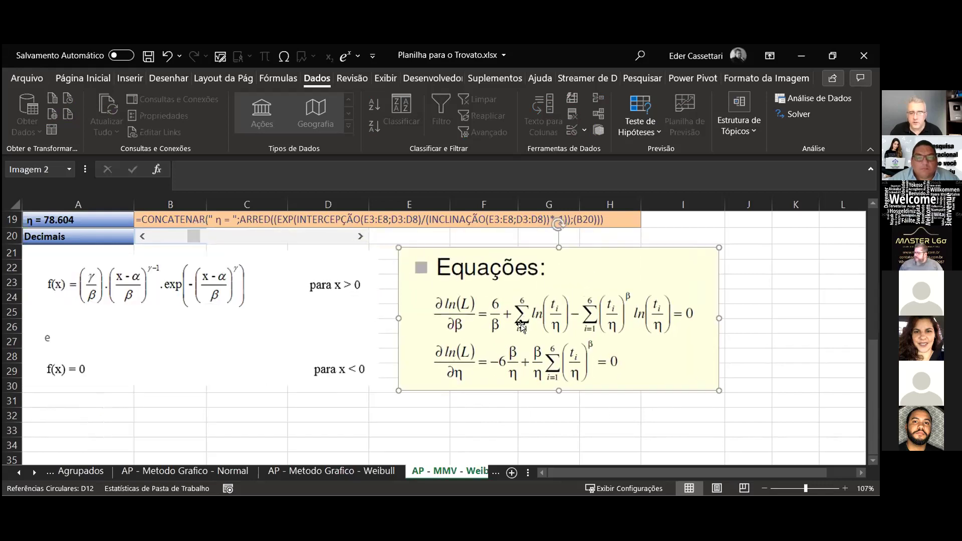
{"action": "left_click_drag", "start_coordinate": [395, 393], "coordinate": [289, 439]}
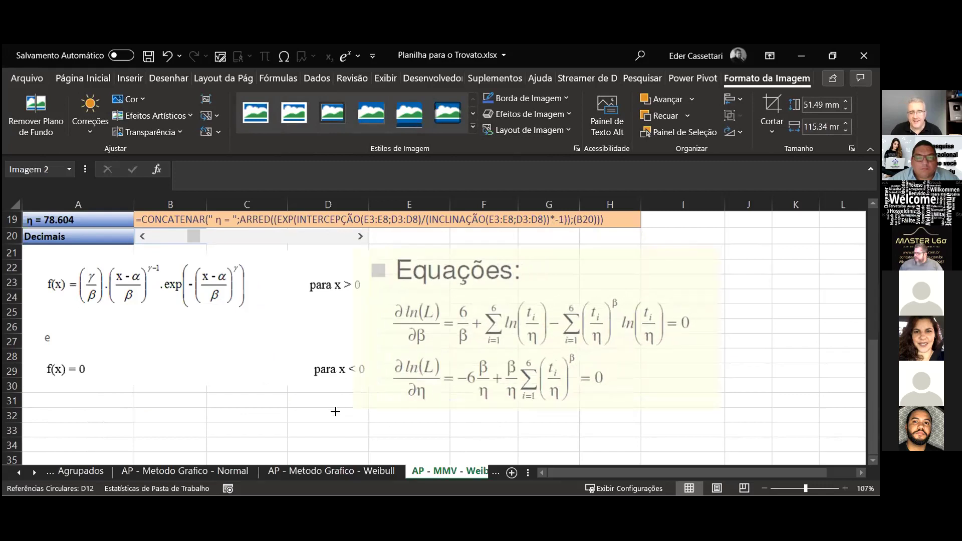
{"action": "left_click_drag", "start_coordinate": [495, 393], "coordinate": [593, 391]}
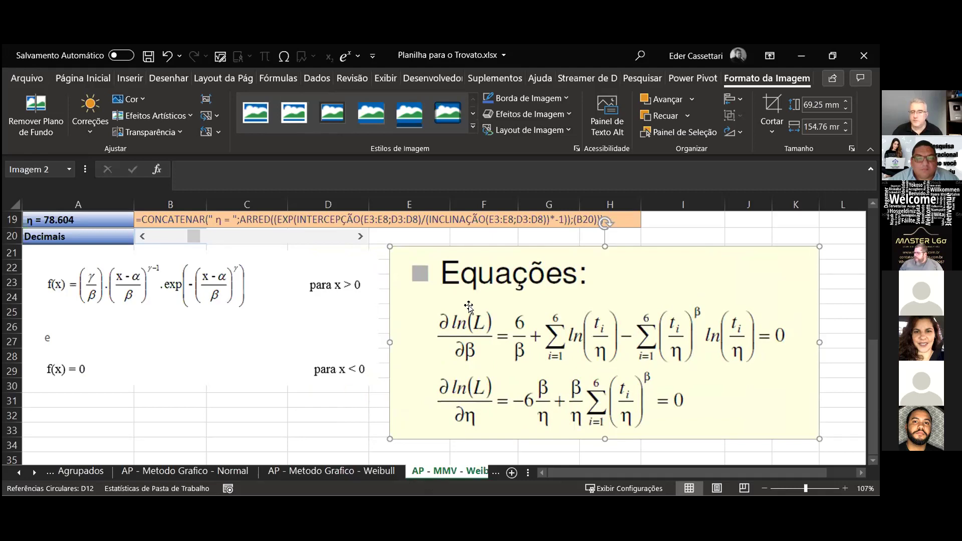
Scroll through the MMV Weibull sheet to review the image layout and equation cells.
{"action": "scroll", "coordinate": [469, 305], "scroll_direction": "up", "scroll_amount": 2}
{"action": "scroll", "coordinate": [469, 305], "scroll_direction": "up", "scroll_amount": 3}
{"action": "scroll", "coordinate": [469, 305], "scroll_direction": "up", "scroll_amount": 1}
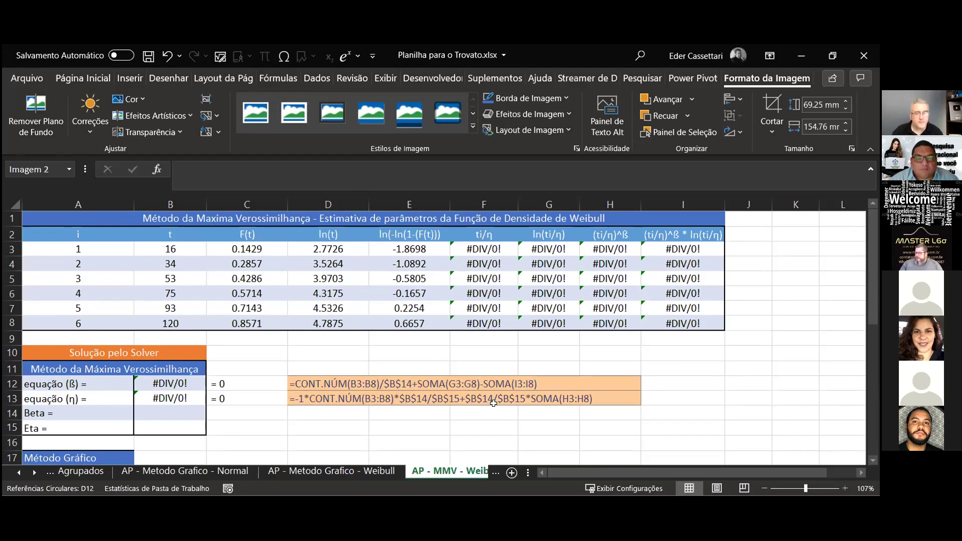
{"action": "scroll", "coordinate": [502, 406], "scroll_direction": "down", "scroll_amount": 2}
{"action": "scroll", "coordinate": [501, 406], "scroll_direction": "down", "scroll_amount": 3}
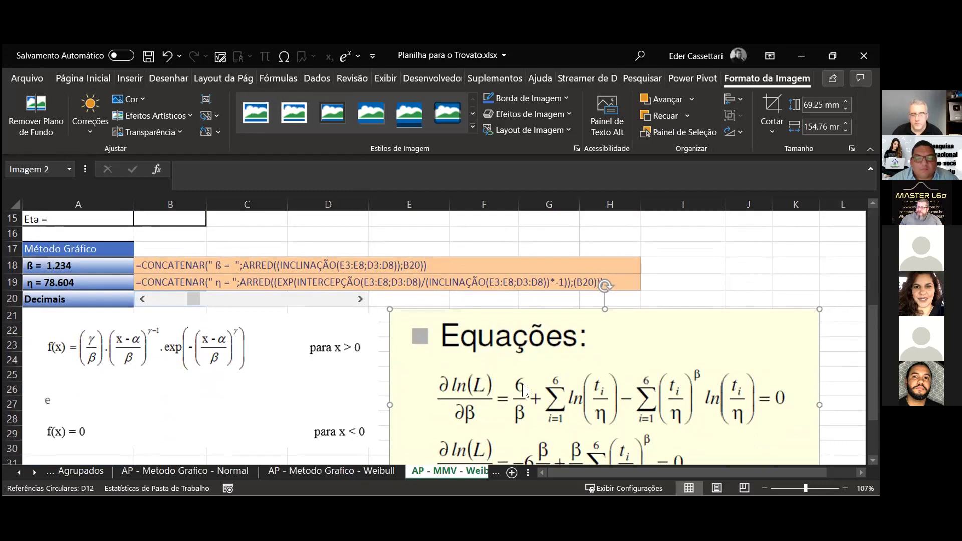
{"action": "scroll", "coordinate": [529, 393], "scroll_direction": "down", "scroll_amount": 2}
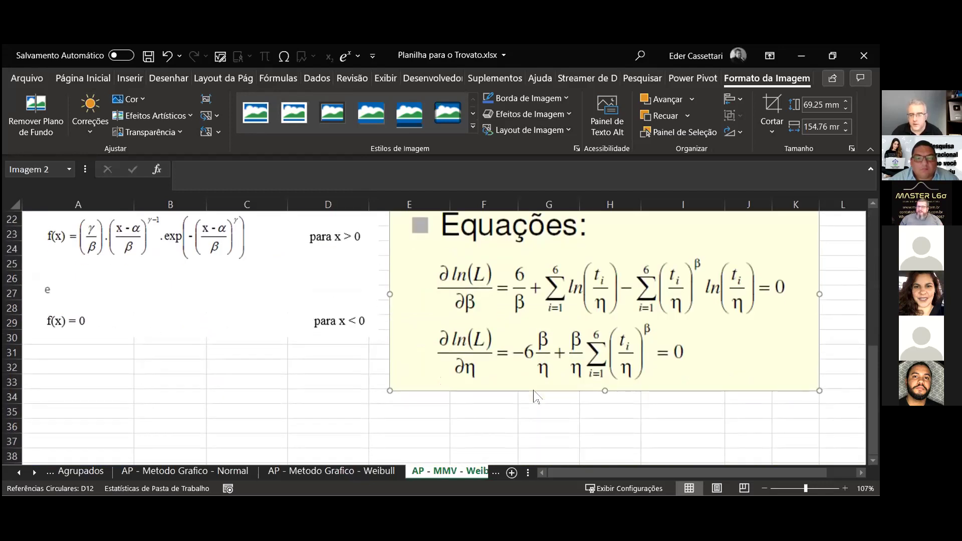
{"action": "scroll", "coordinate": [535, 395], "scroll_direction": "up", "scroll_amount": 1}
{"action": "scroll", "coordinate": [535, 395], "scroll_direction": "up", "scroll_amount": 1}
{"action": "scroll", "coordinate": [535, 395], "scroll_direction": "up", "scroll_amount": 2}
{"action": "scroll", "coordinate": [534, 386], "scroll_direction": "up", "scroll_amount": 1}
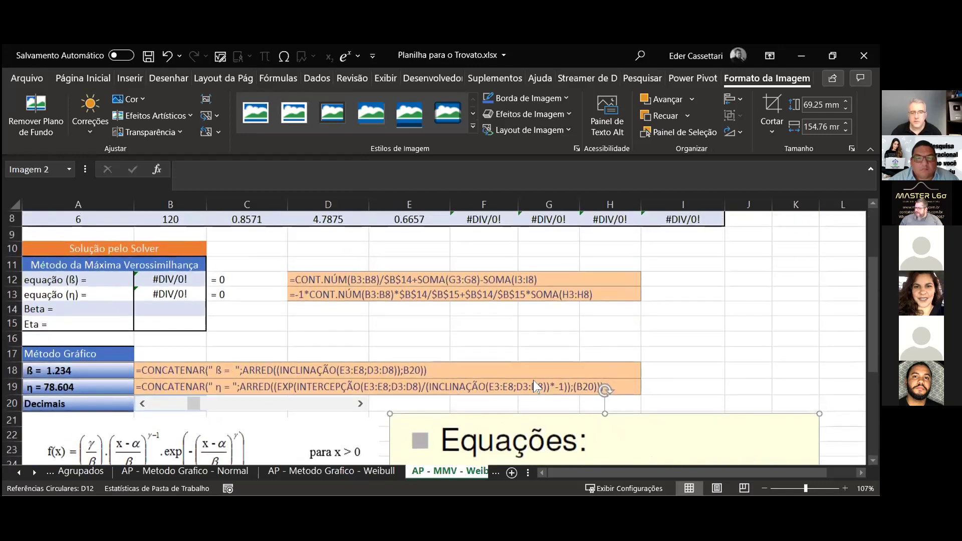
{"action": "scroll", "coordinate": [533, 385], "scroll_direction": "up", "scroll_amount": 1}
{"action": "scroll", "coordinate": [589, 246], "scroll_direction": "up", "scroll_amount": 1}
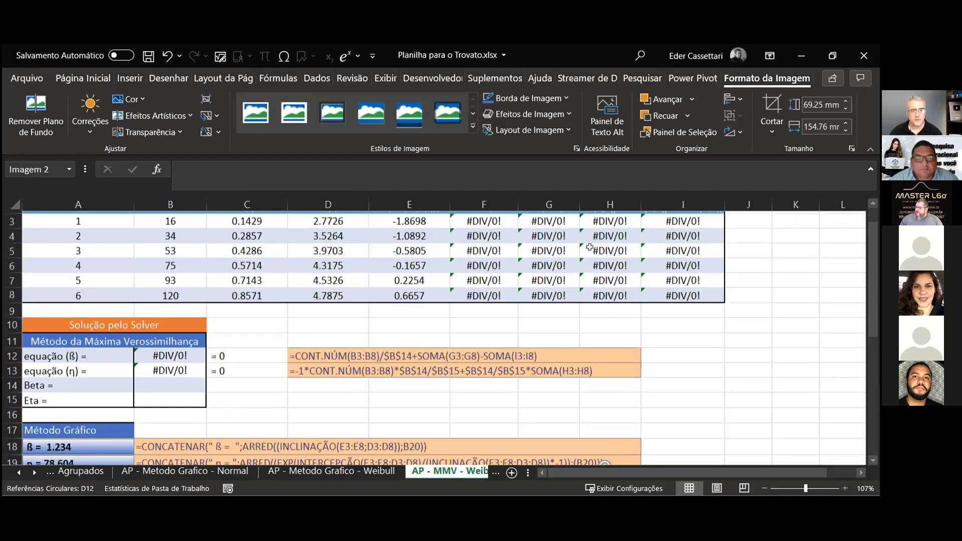
{"action": "scroll", "coordinate": [590, 247], "scroll_direction": "up", "scroll_amount": 1}
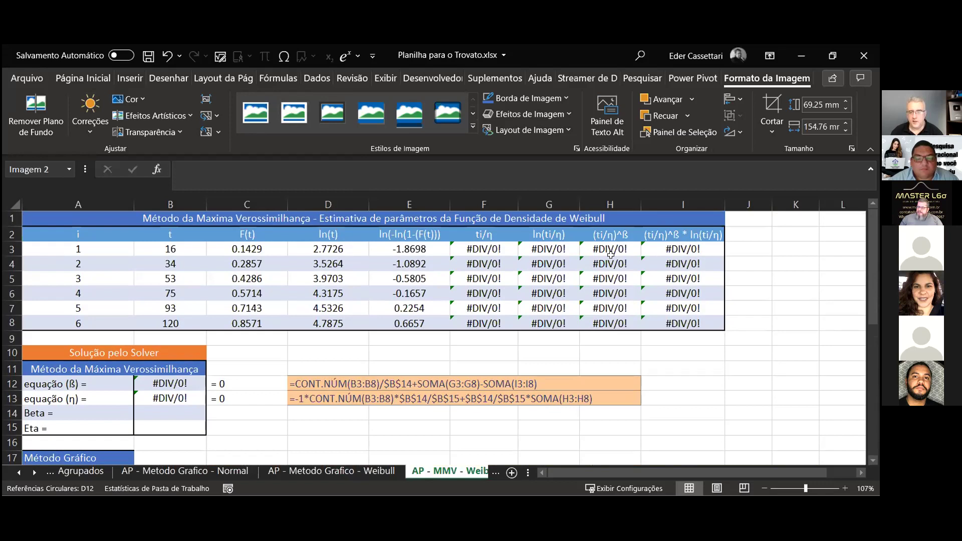
{"action": "left_click", "coordinate": [113, 371]}
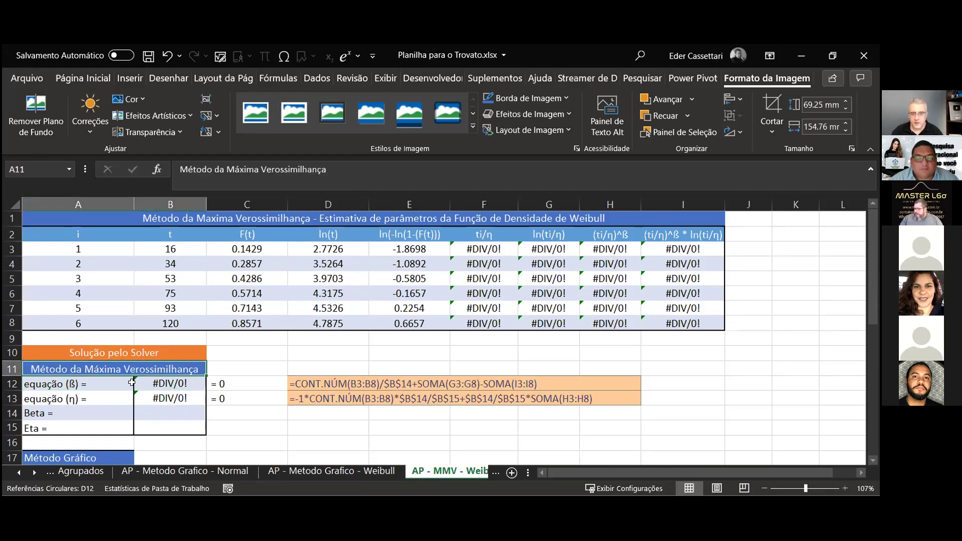
{"action": "left_click", "coordinate": [132, 382]}
{"action": "key", "text": "Right"}
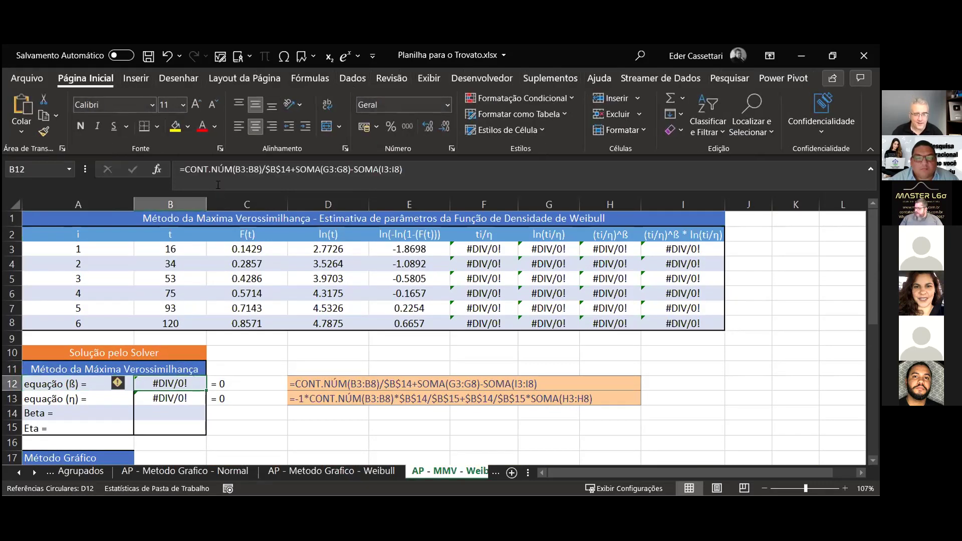
{"action": "key", "text": "Down"}
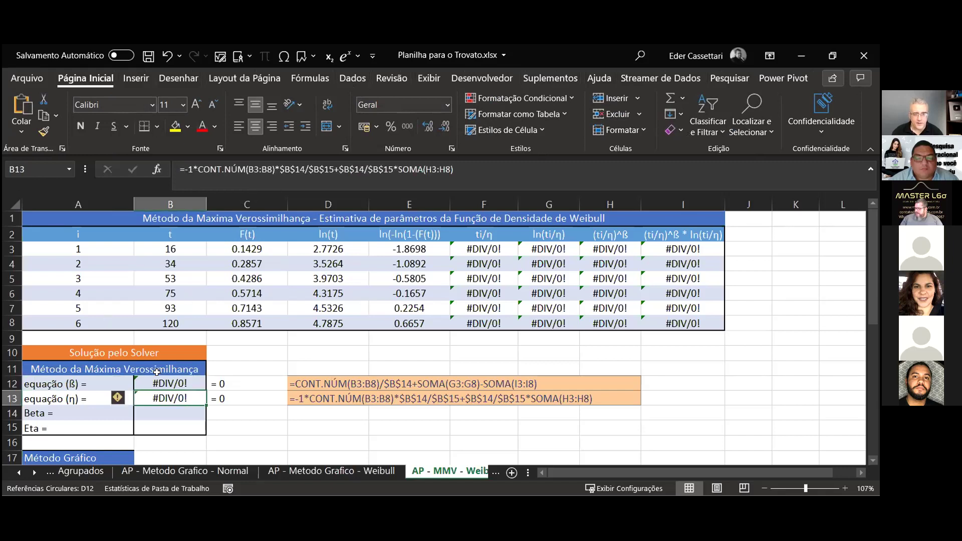
{"action": "left_click", "coordinate": [302, 380]}
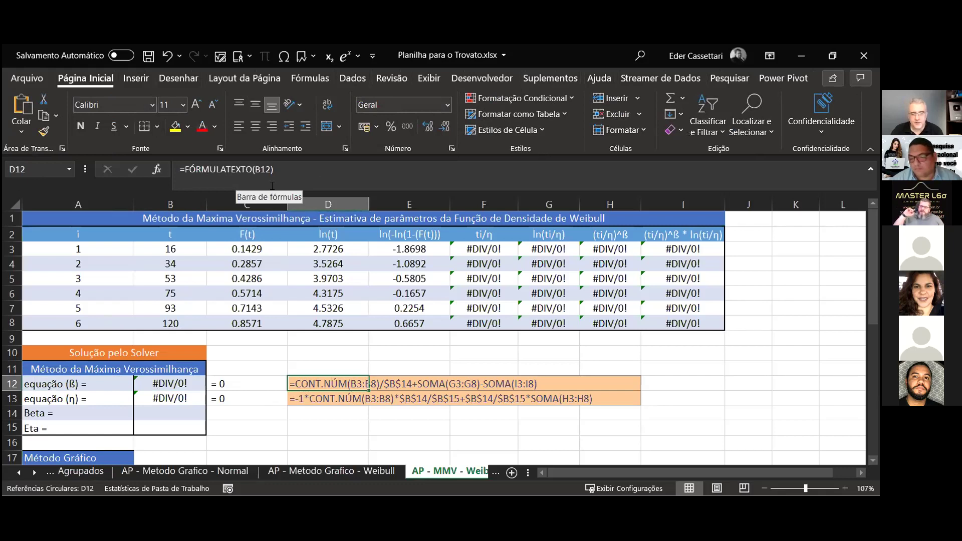
{"action": "key", "text": "Down"}
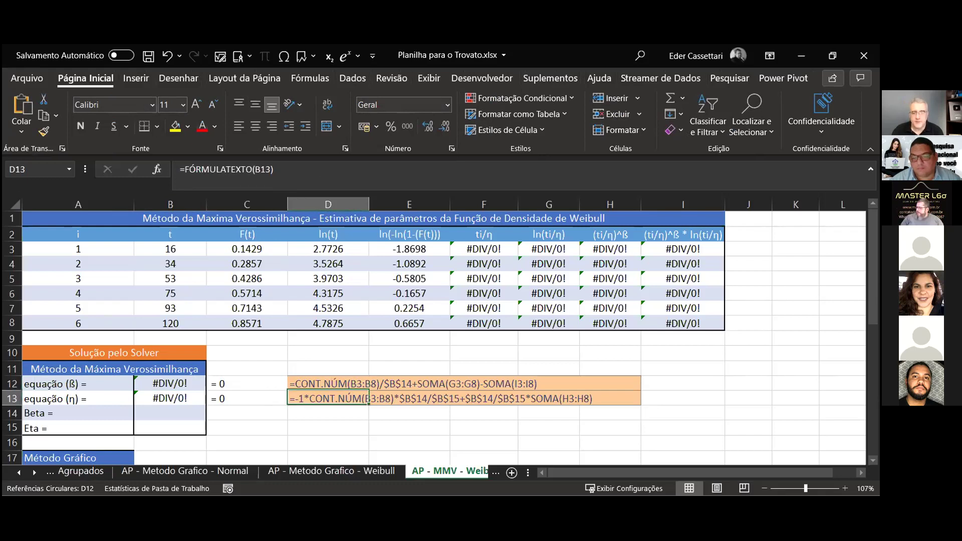
{"action": "key", "text": "Down"}
{"action": "key", "text": "Down"}
{"action": "key", "text": "Down"}
{"action": "key", "text": "Down"}
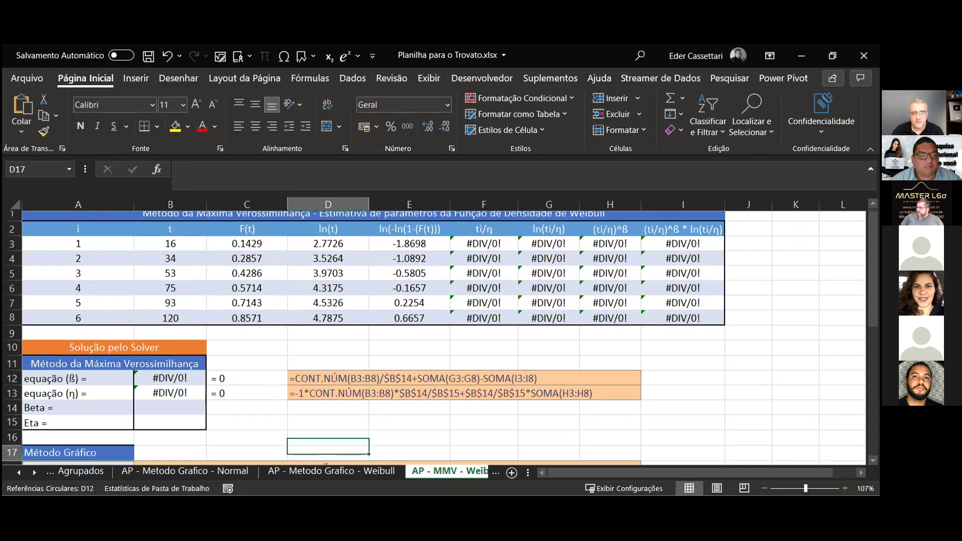
{"action": "key", "text": "Down"}
{"action": "key", "text": "Down"}
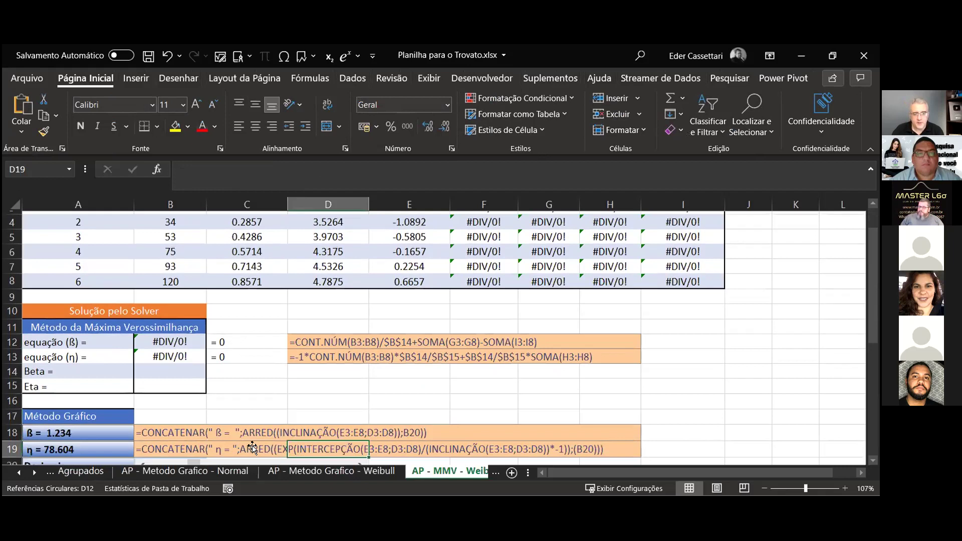
{"action": "key", "text": "Down"}
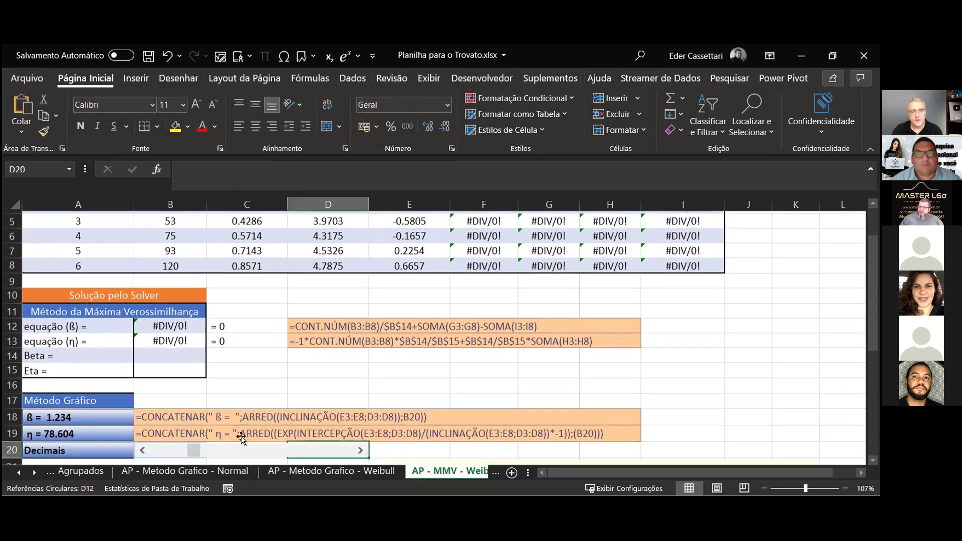
{"action": "key", "text": "Down"}
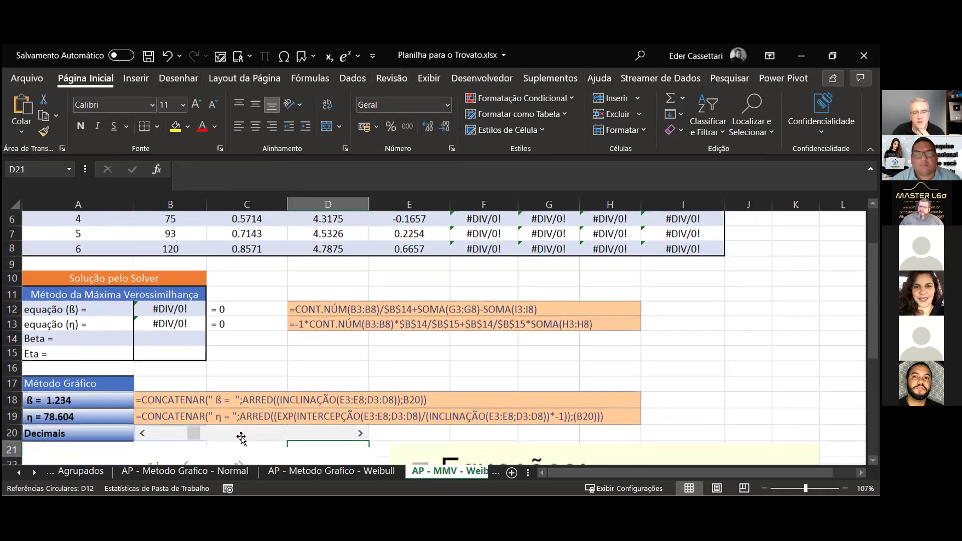
{"action": "key", "text": "Up"}
{"action": "key", "text": "Up"}
{"action": "key", "text": "Up"}
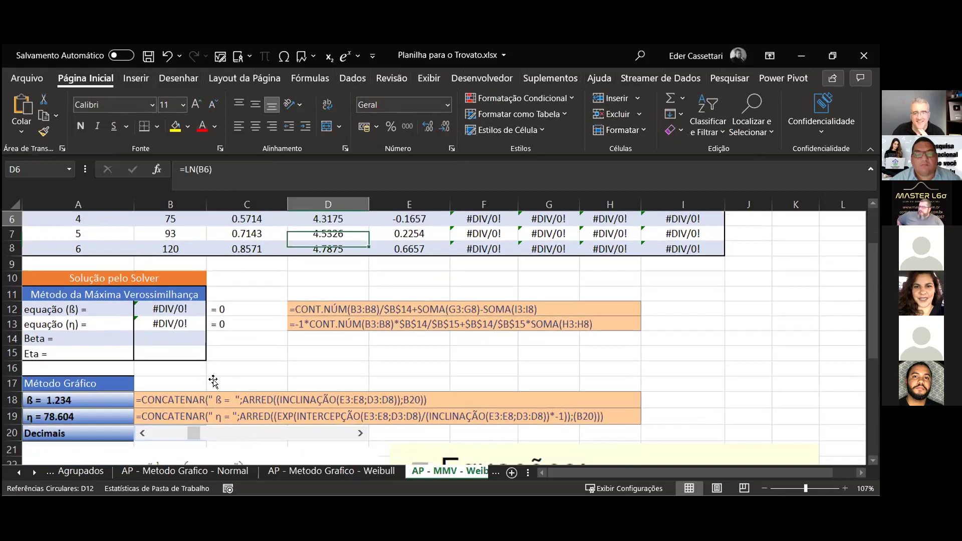
{"action": "key", "text": "Up"}
{"action": "key", "text": "Up"}
{"action": "key", "text": "Up"}
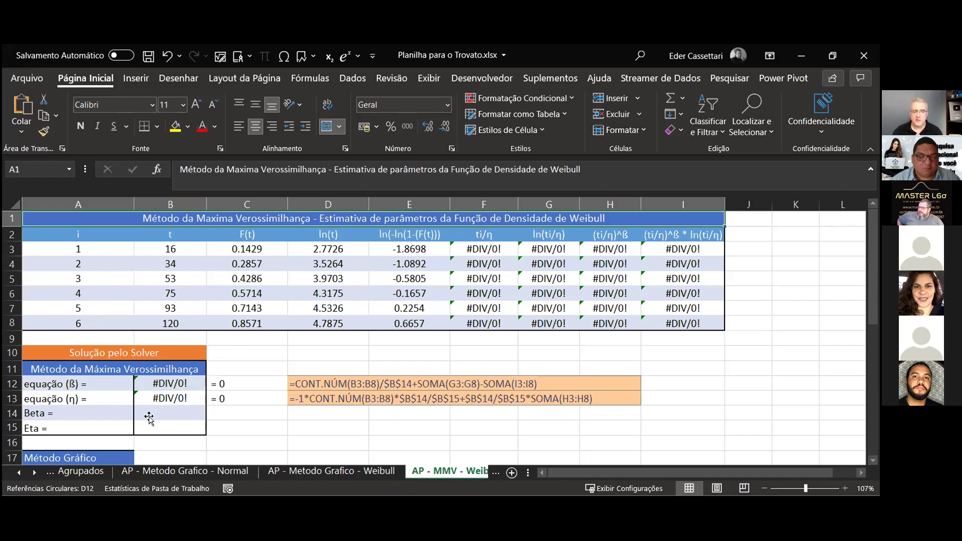
{"action": "left_click_drag", "start_coordinate": [143, 415], "coordinate": [142, 421]}
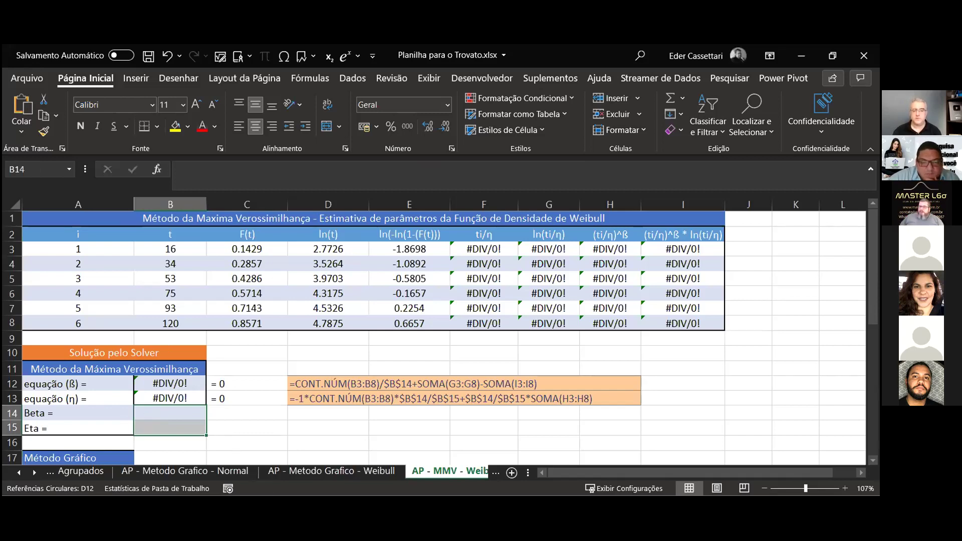
Enter the starting value 1 for Beta in B14 and Eta in B15.
{"action": "key", "text": "Up"}
{"action": "key", "text": "Up"}
{"action": "key", "text": "Down"}
{"action": "key", "text": "Down"}
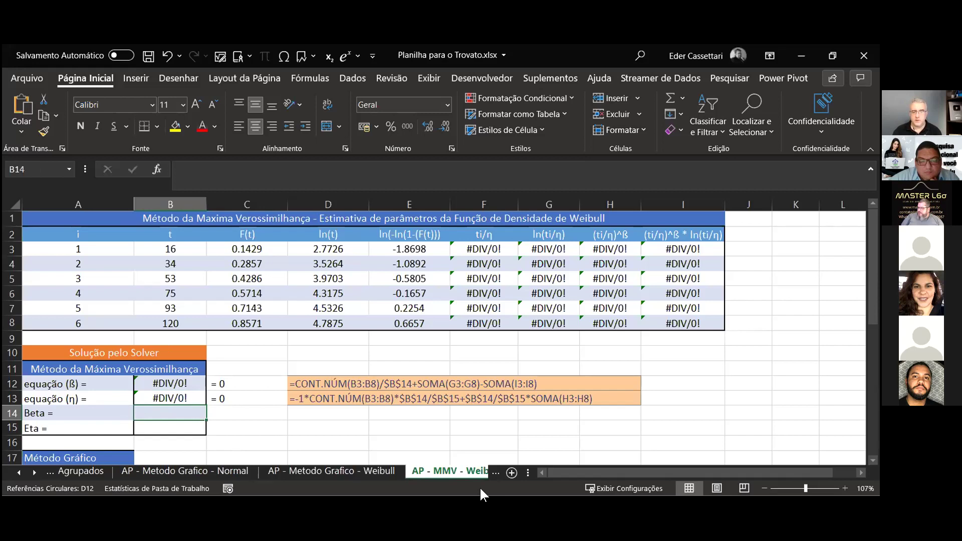
{"action": "type", "text": "1"}
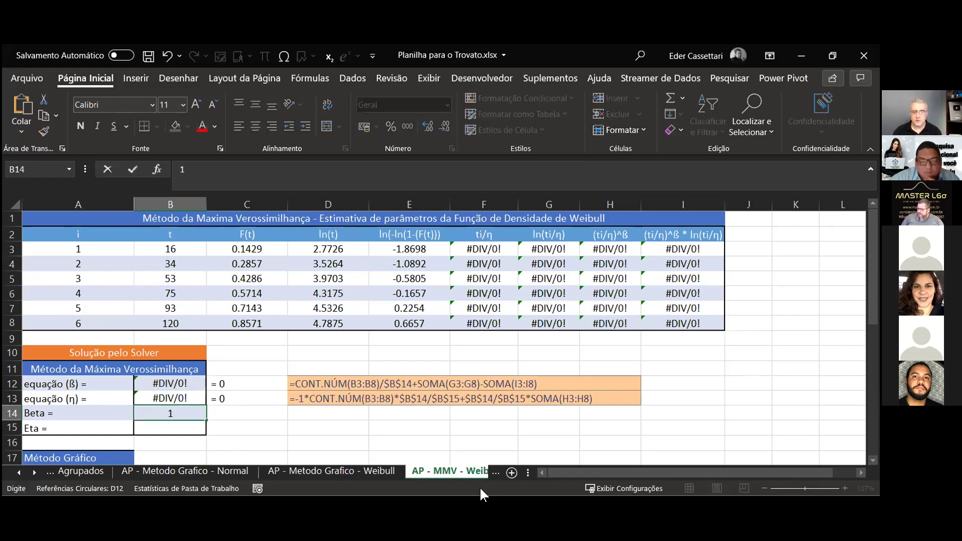
{"action": "key", "text": "Return"}
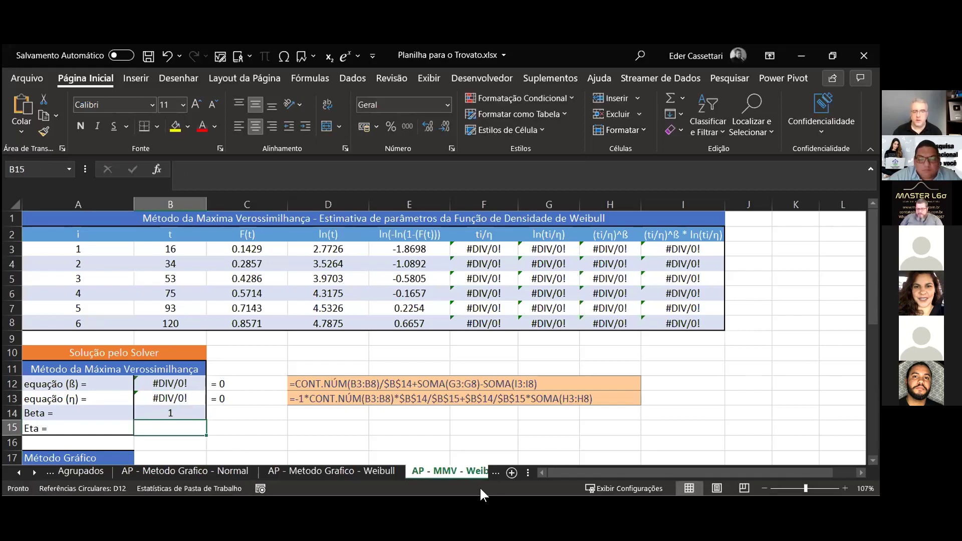
{"action": "type", "text": "1"}
{"action": "key", "text": "ctrl+Return"}
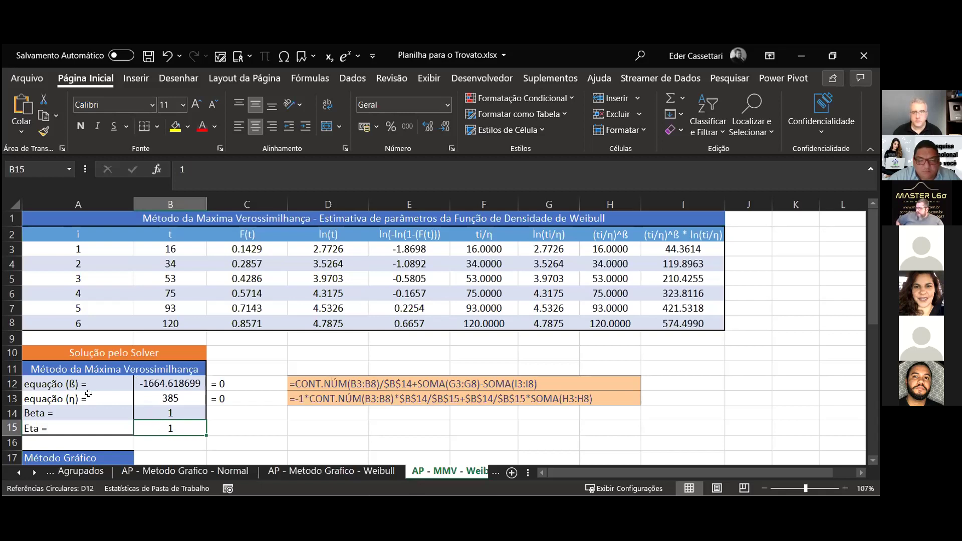
Scroll down to check that the table and equations now show numbers, then return to the top.
{"action": "scroll", "coordinate": [44, 384], "scroll_direction": "down", "scroll_amount": 3}
{"action": "scroll", "coordinate": [44, 384], "scroll_direction": "down", "scroll_amount": 2}
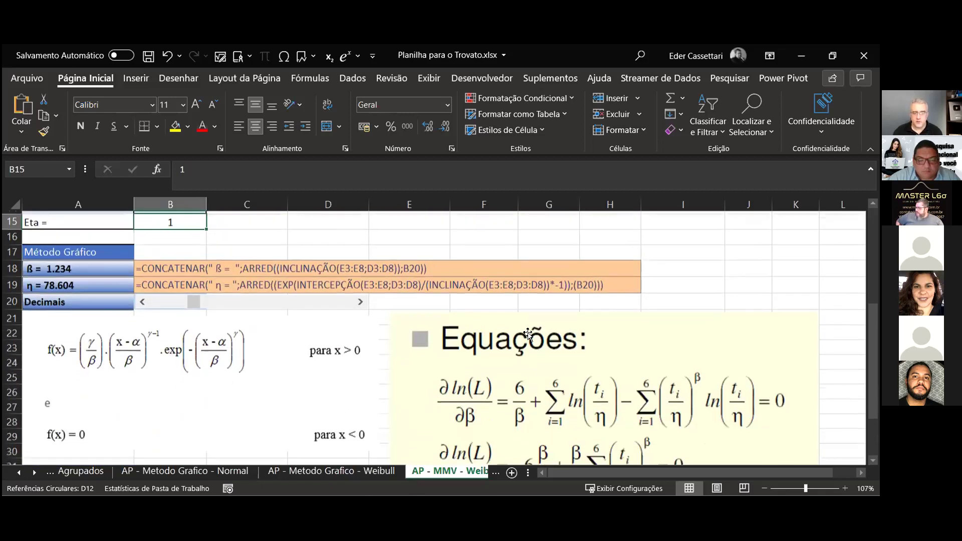
{"action": "scroll", "coordinate": [720, 323], "scroll_direction": "down", "scroll_amount": 1}
{"action": "scroll", "coordinate": [751, 298], "scroll_direction": "down", "scroll_amount": 1}
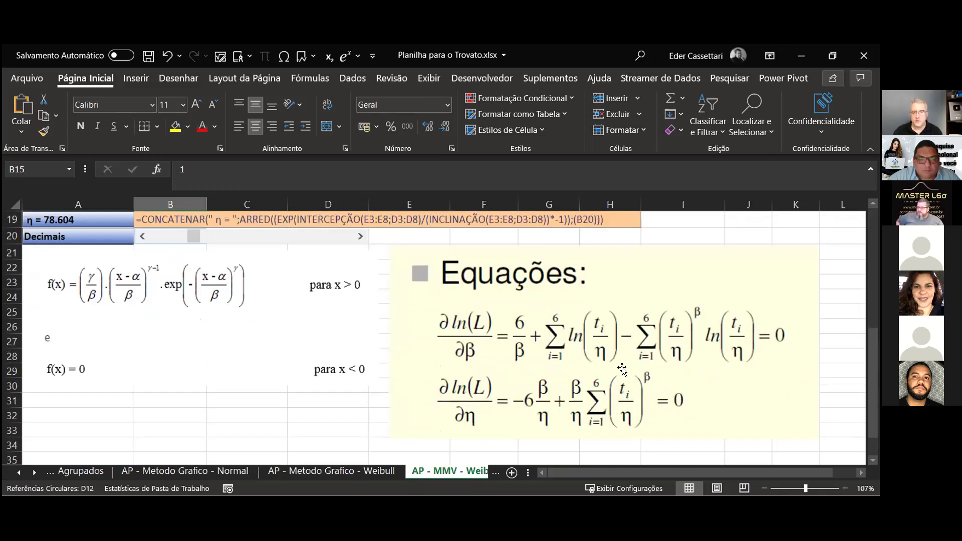
{"action": "scroll", "coordinate": [652, 351], "scroll_direction": "down", "scroll_amount": 1}
{"action": "scroll", "coordinate": [623, 368], "scroll_direction": "down", "scroll_amount": 1}
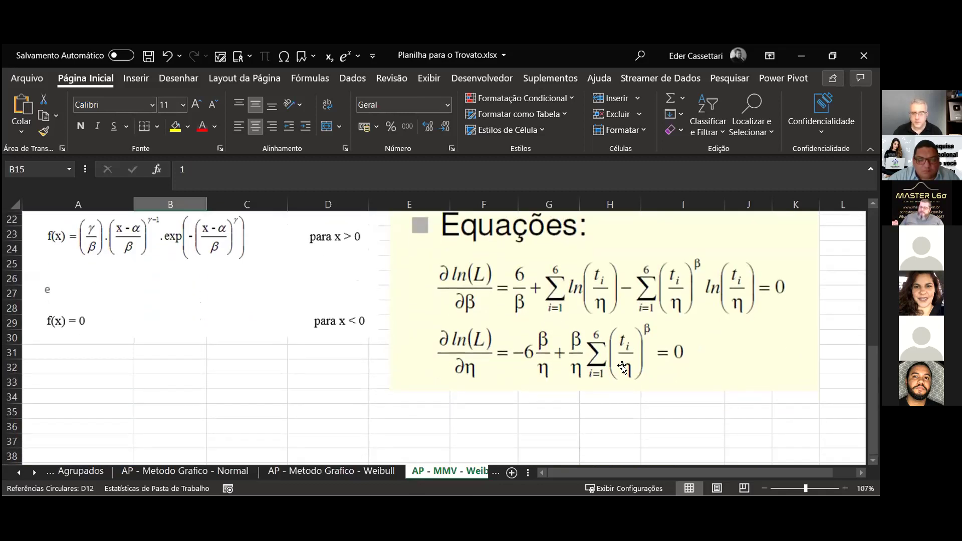
{"action": "scroll", "coordinate": [624, 367], "scroll_direction": "up", "scroll_amount": 2}
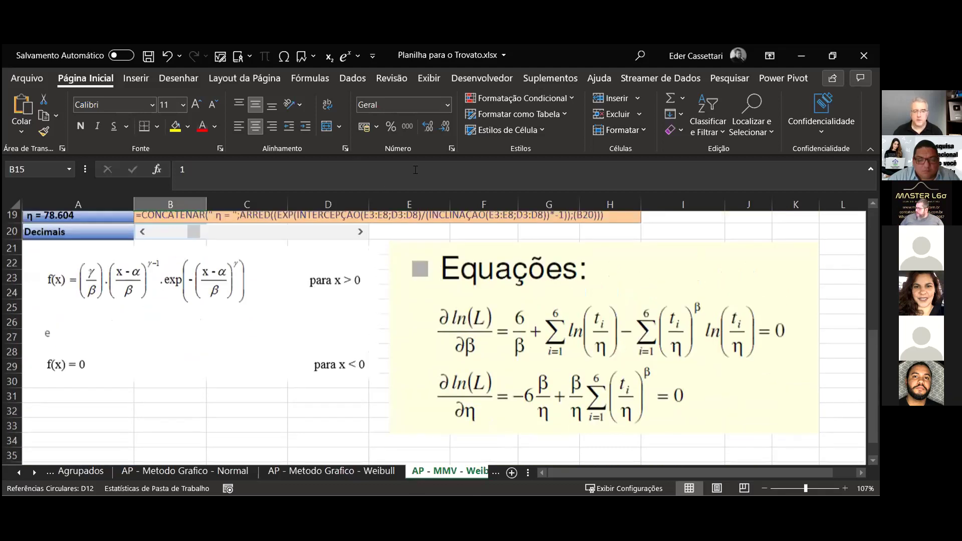
{"action": "scroll", "coordinate": [594, 121], "scroll_direction": "up", "scroll_amount": 1}
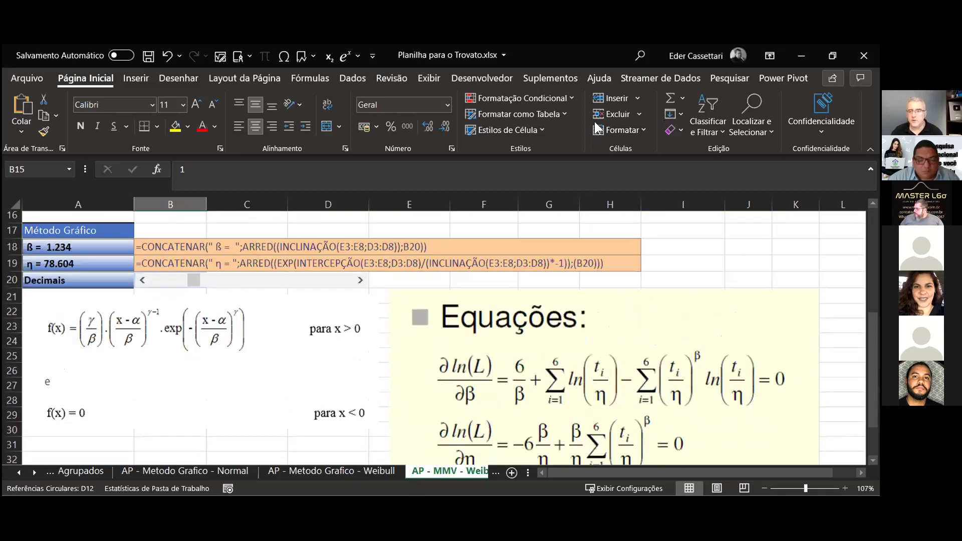
{"action": "scroll", "coordinate": [594, 121], "scroll_direction": "up", "scroll_amount": 1}
{"action": "scroll", "coordinate": [595, 122], "scroll_direction": "up", "scroll_amount": 1}
{"action": "scroll", "coordinate": [595, 121], "scroll_direction": "up", "scroll_amount": 1}
{"action": "scroll", "coordinate": [595, 121], "scroll_direction": "up", "scroll_amount": 1}
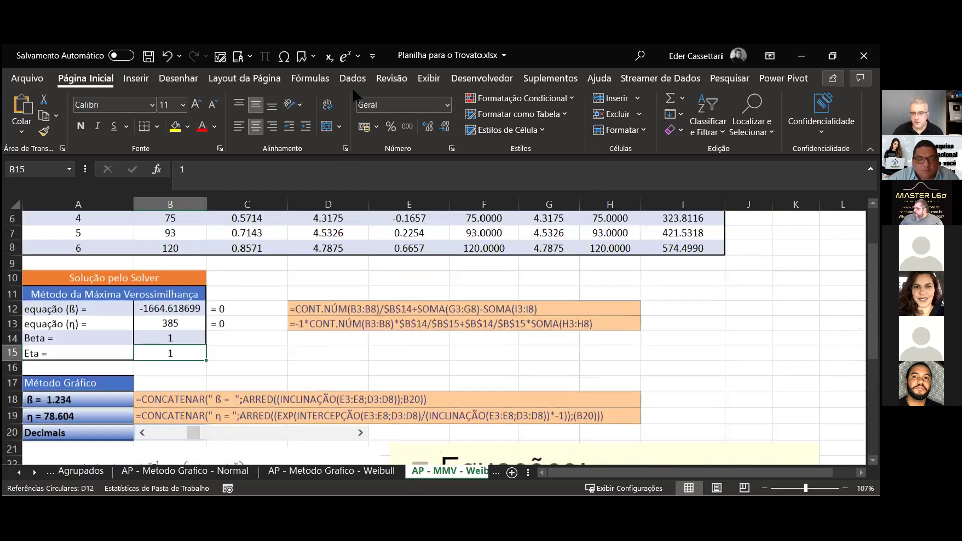
{"action": "scroll", "coordinate": [347, 78], "scroll_direction": "up", "scroll_amount": 1}
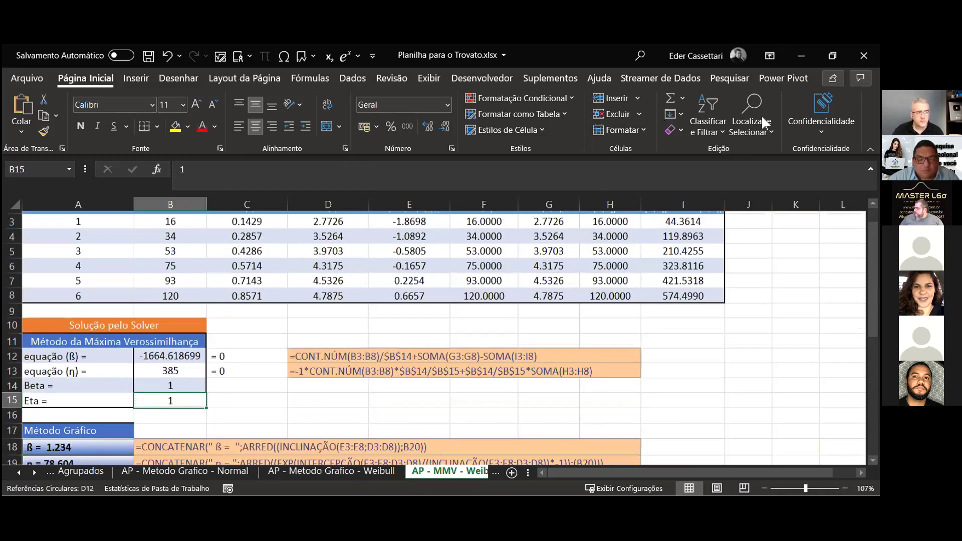
{"action": "scroll", "coordinate": [762, 117], "scroll_direction": "up", "scroll_amount": 1}
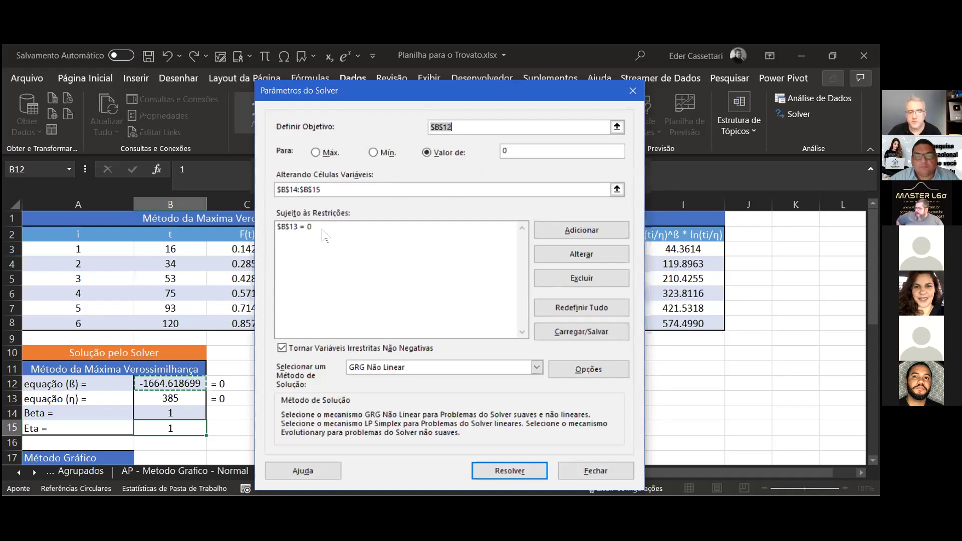
Keep GRG Não Linear as the Solver method and solve, giving Beta 1.930518754 and Eta 73.57924056.
{"action": "left_click", "coordinate": [537, 368]}
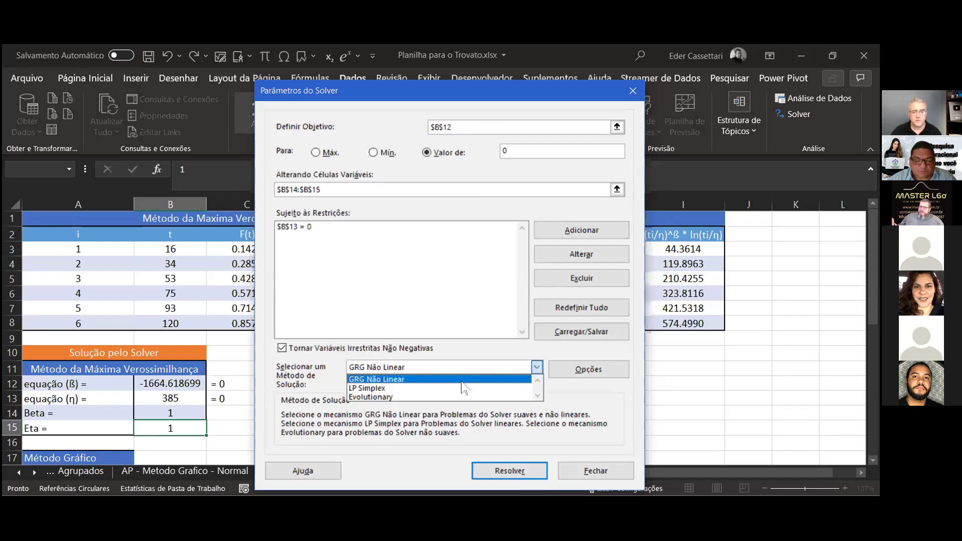
{"action": "key", "text": "Escape"}
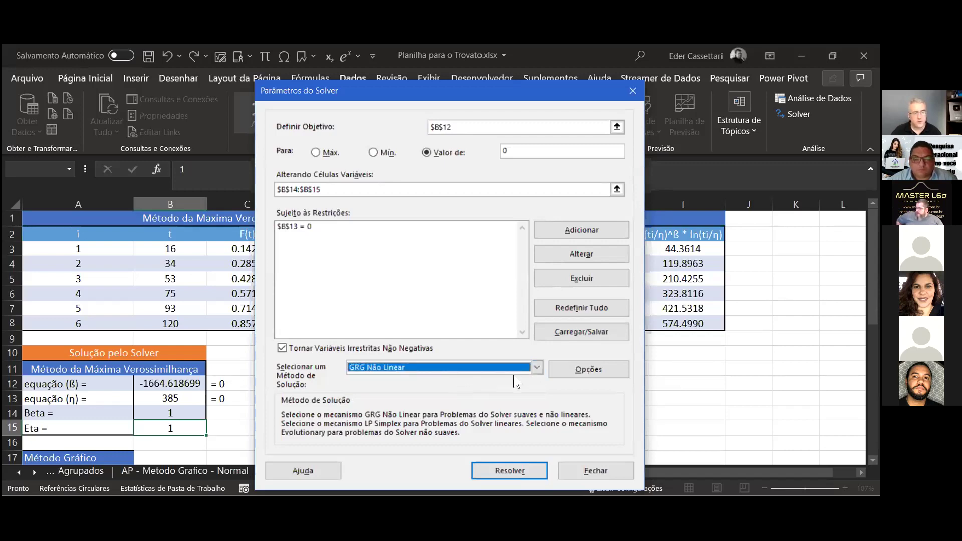
{"action": "left_click", "coordinate": [537, 368]}
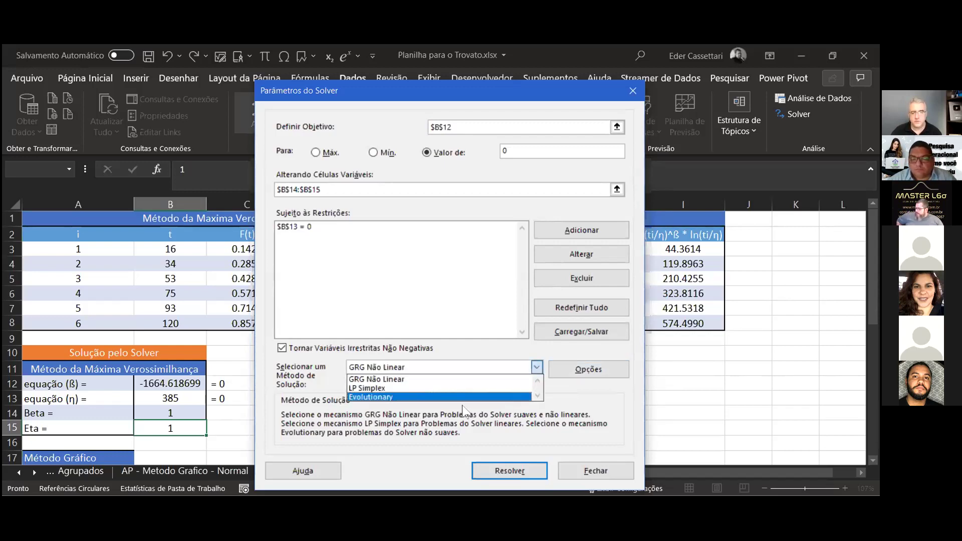
{"action": "left_click", "coordinate": [430, 384]}
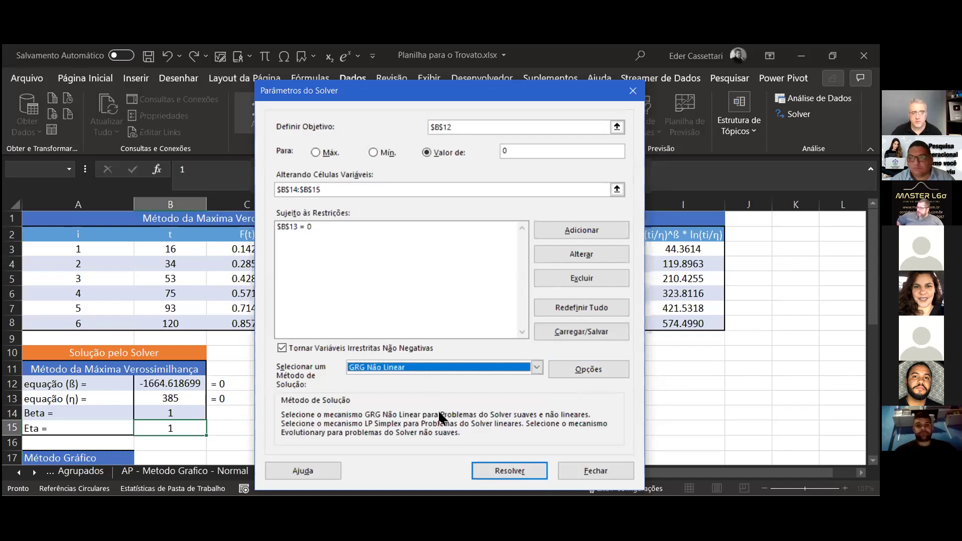
{"action": "left_click", "coordinate": [496, 467]}
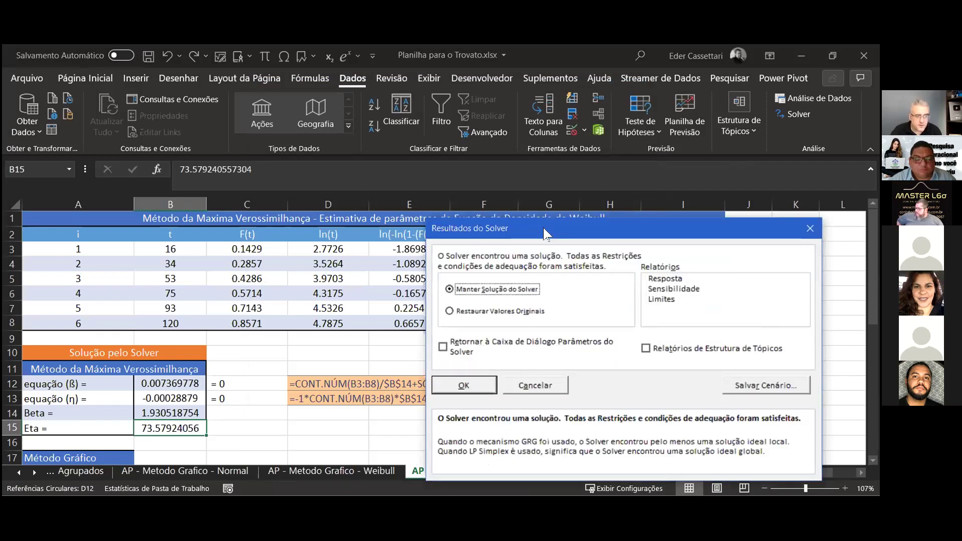
Keep the solution and rerun Solver, refining Beta to 1.932677985 and Eta to 73.52607419.
{"action": "left_click", "coordinate": [455, 389]}
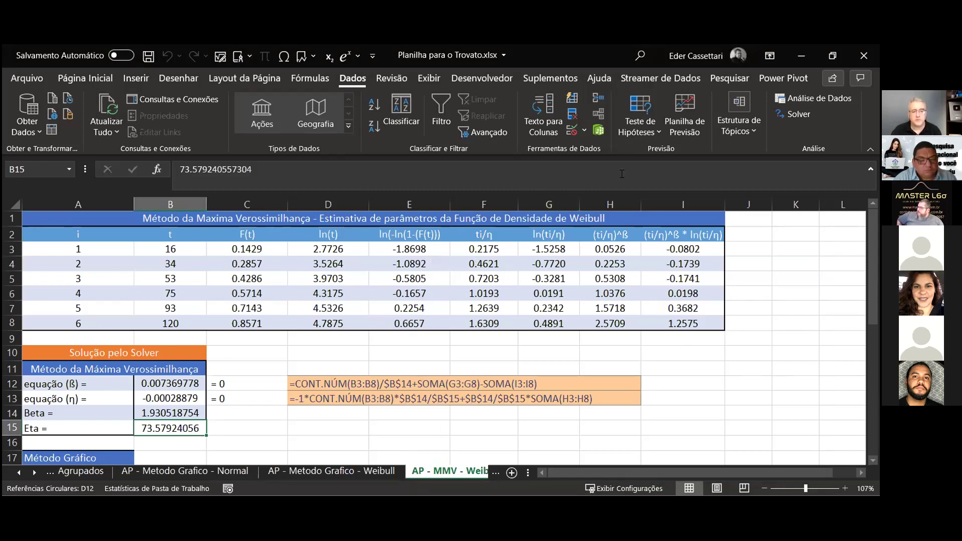
{"action": "left_click", "coordinate": [784, 113]}
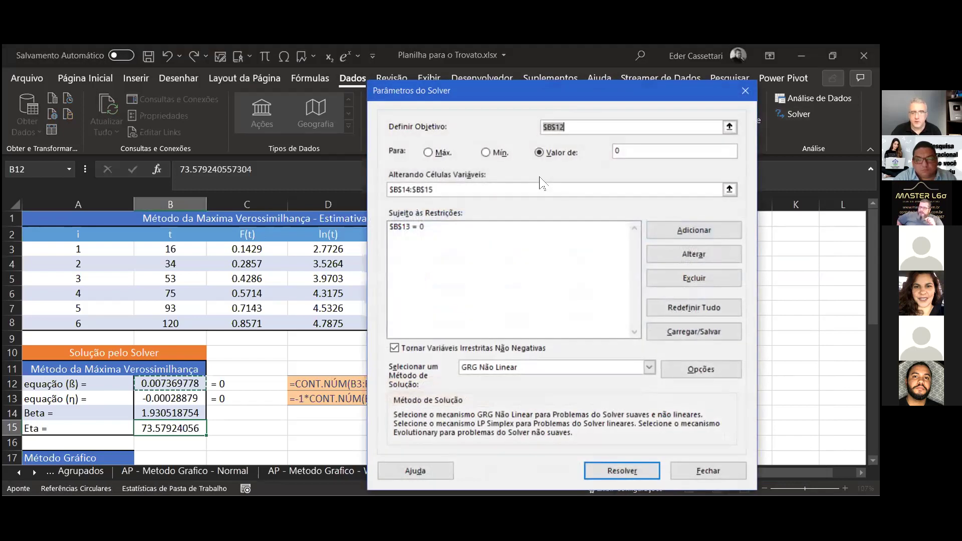
{"action": "left_click", "coordinate": [623, 471]}
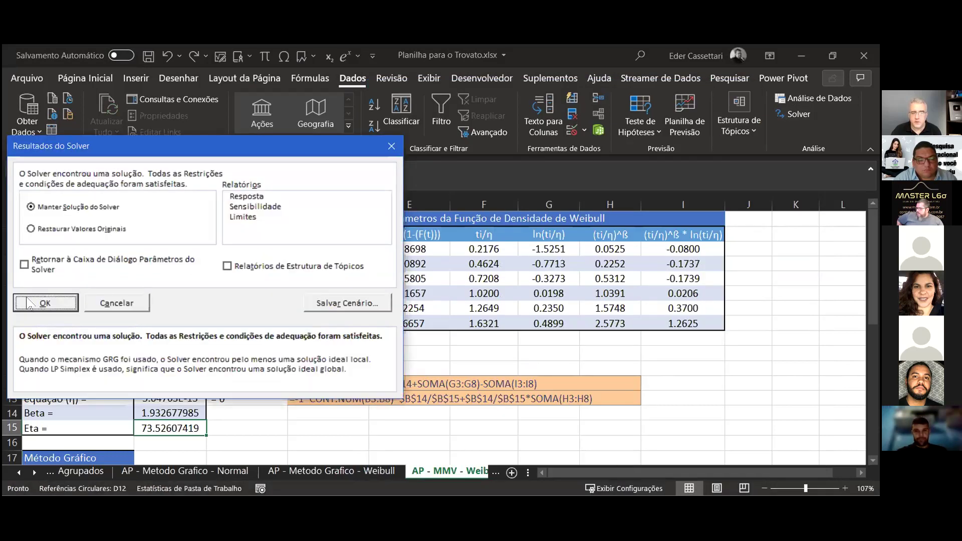
{"action": "left_click", "coordinate": [31, 304]}
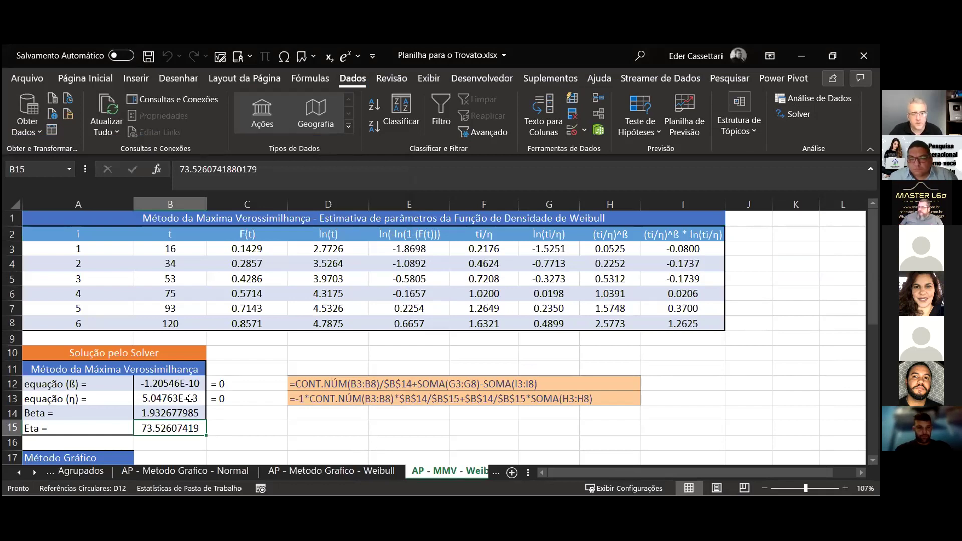
Adjust the Método Gráfico decimals so the estimates read ß = 1.23447 and η = 78.60352.
{"action": "scroll", "coordinate": [264, 392], "scroll_direction": "down", "scroll_amount": 2}
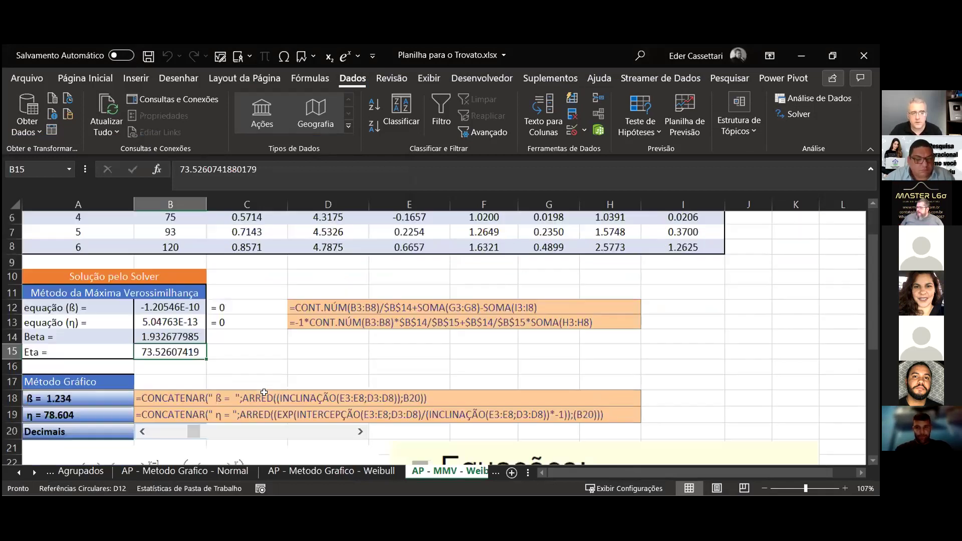
{"action": "scroll", "coordinate": [265, 392], "scroll_direction": "down", "scroll_amount": 1}
{"action": "scroll", "coordinate": [264, 390], "scroll_direction": "down", "scroll_amount": 2}
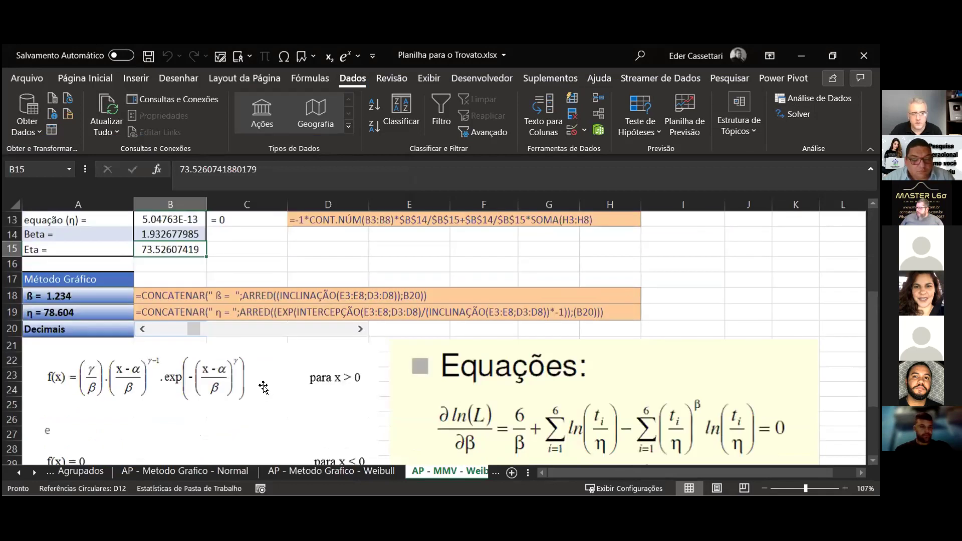
{"action": "scroll", "coordinate": [201, 320], "scroll_direction": "down", "scroll_amount": 1}
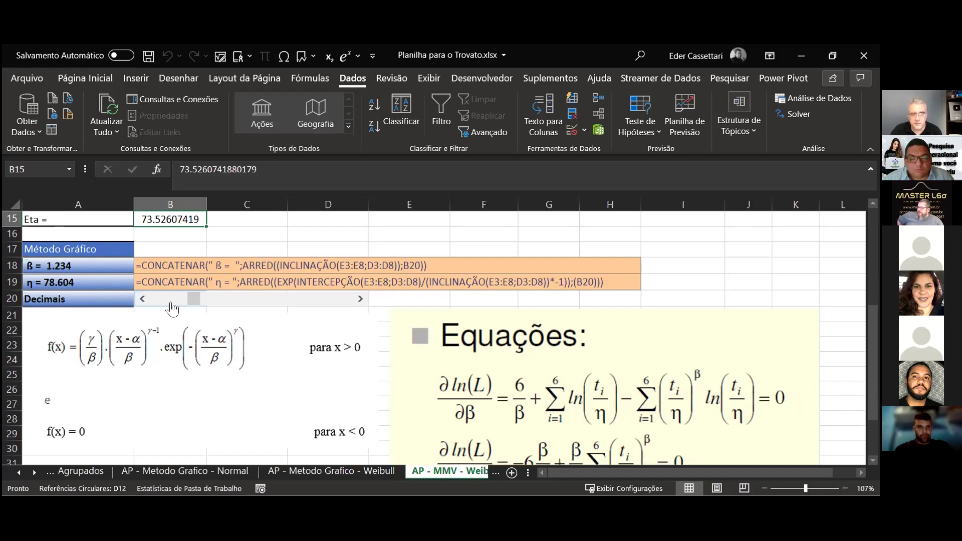
{"action": "left_click", "coordinate": [360, 299]}
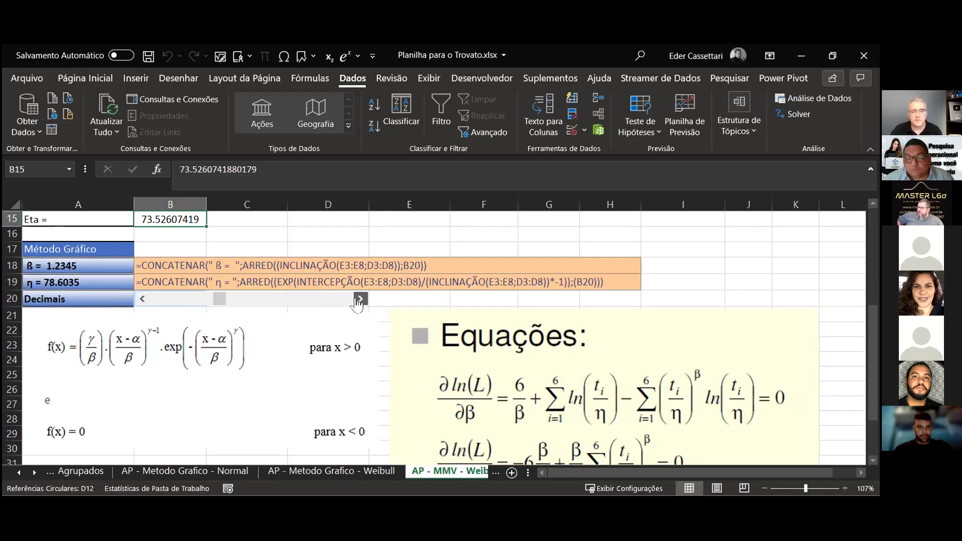
{"action": "left_click", "coordinate": [148, 301]}
{"action": "left_click", "coordinate": [148, 300]}
{"action": "left_click", "coordinate": [148, 301]}
{"action": "left_click", "coordinate": [148, 301]}
{"action": "left_click", "coordinate": [148, 300]}
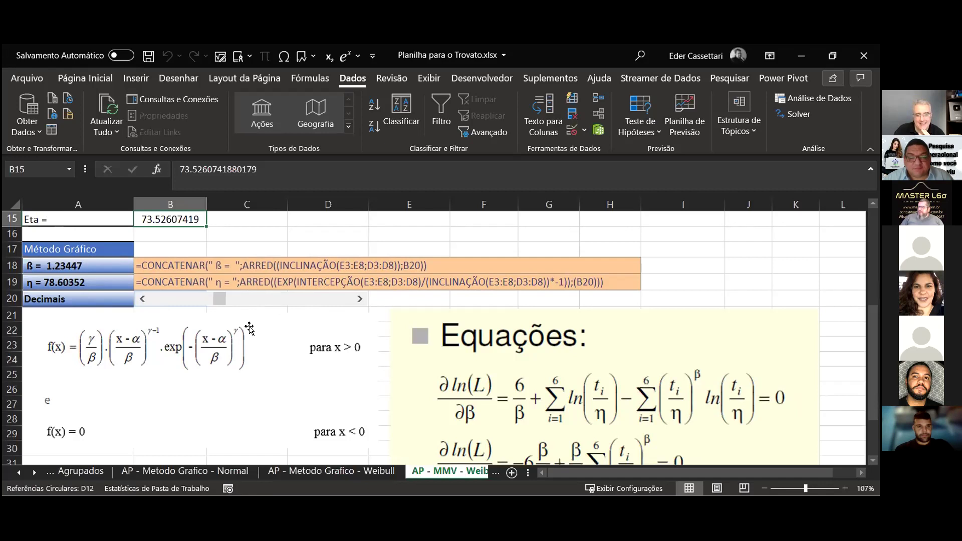
{"action": "scroll", "coordinate": [266, 338], "scroll_direction": "down", "scroll_amount": 1}
{"action": "scroll", "coordinate": [326, 334], "scroll_direction": "down", "scroll_amount": 1}
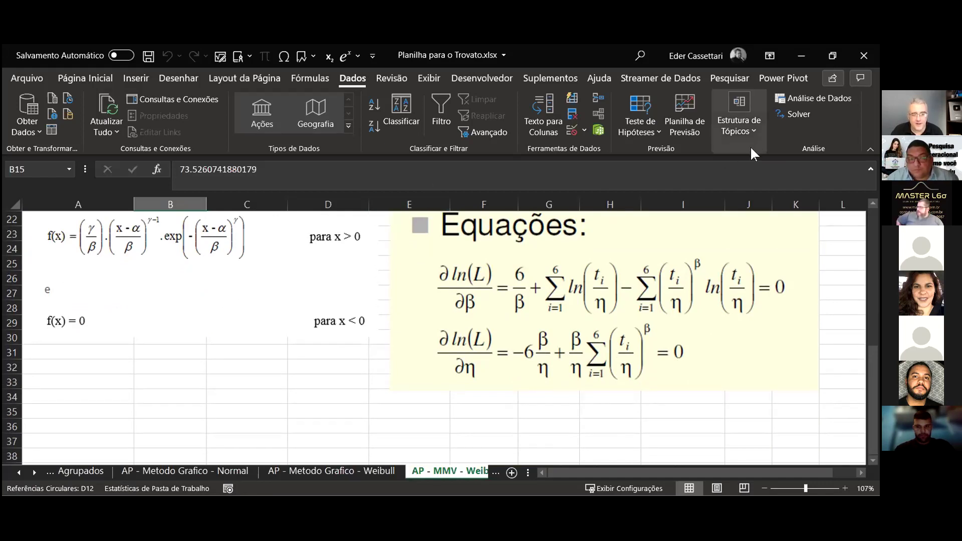
{"action": "left_click", "coordinate": [788, 101]}
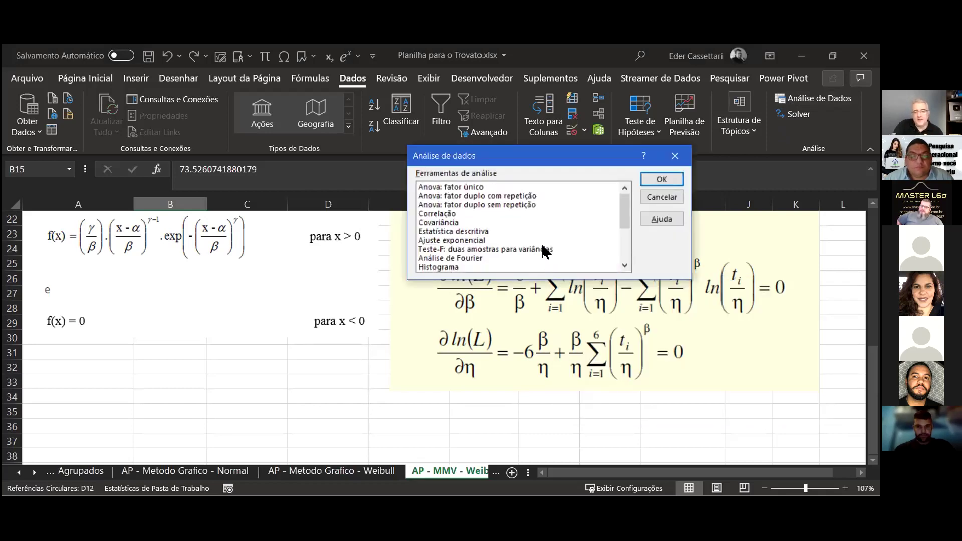
{"action": "key", "text": "g"}
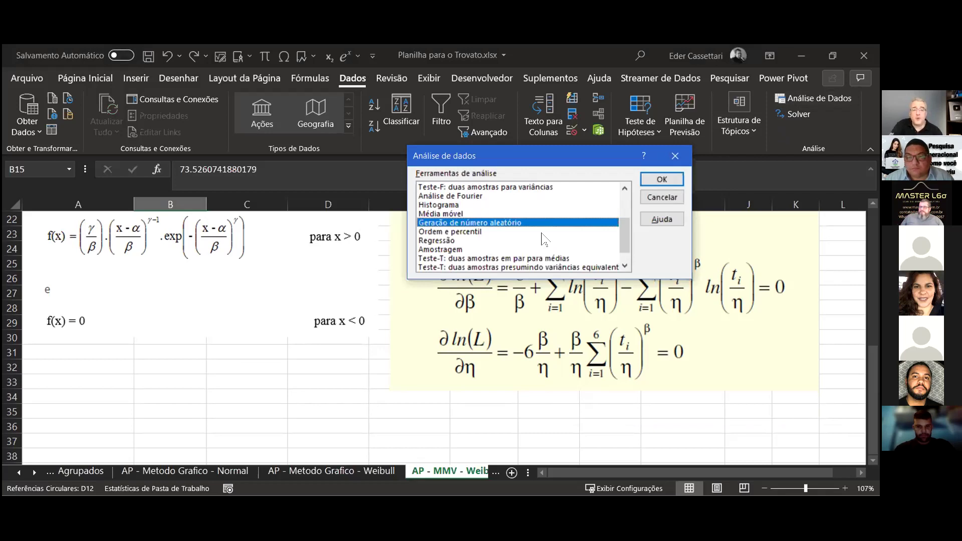
{"action": "left_click", "coordinate": [674, 201]}
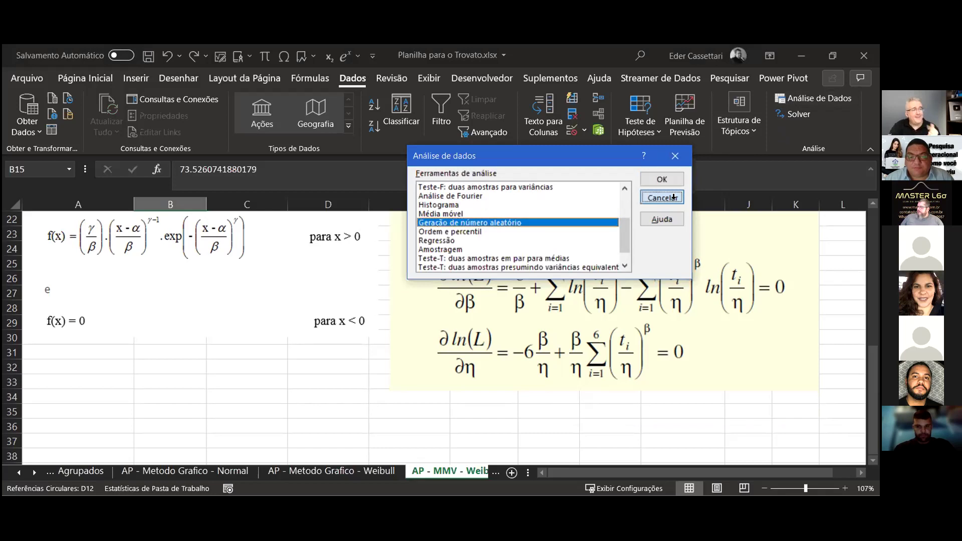
{"action": "left_click", "coordinate": [663, 198]}
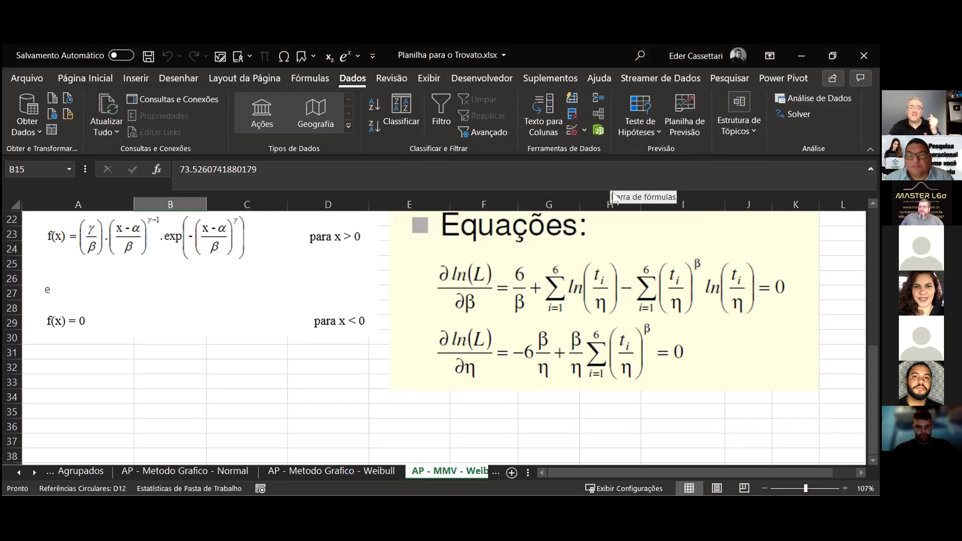
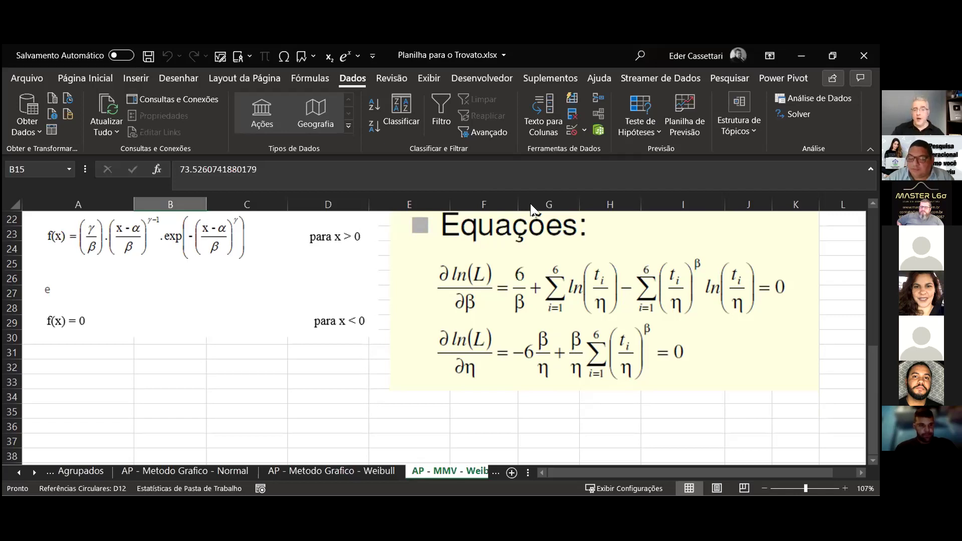
Select an empty cell on the Rotas sheet and scroll up to the 30 km shortest-route network.
{"action": "left_click", "coordinate": [210, 408]}
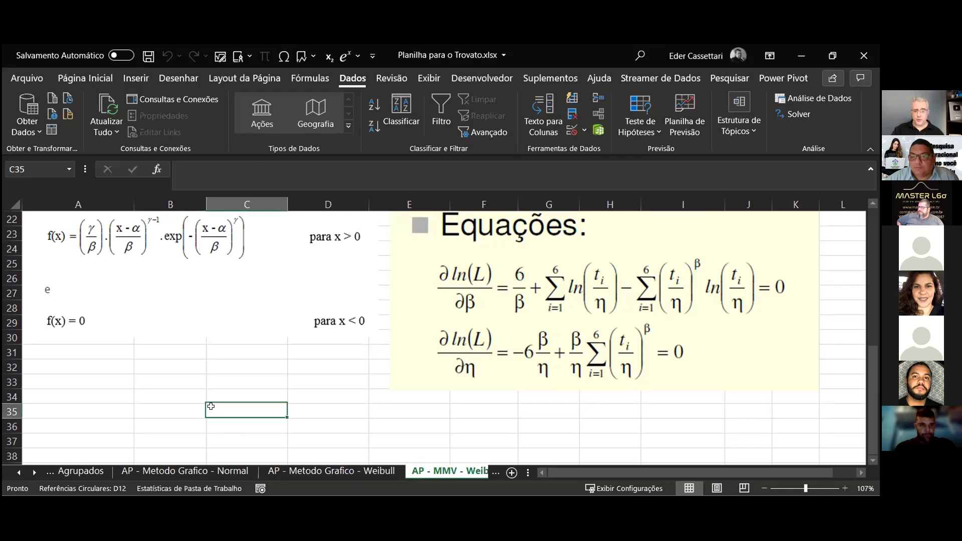
{"action": "scroll", "coordinate": [190, 396], "scroll_direction": "up", "scroll_amount": 5}
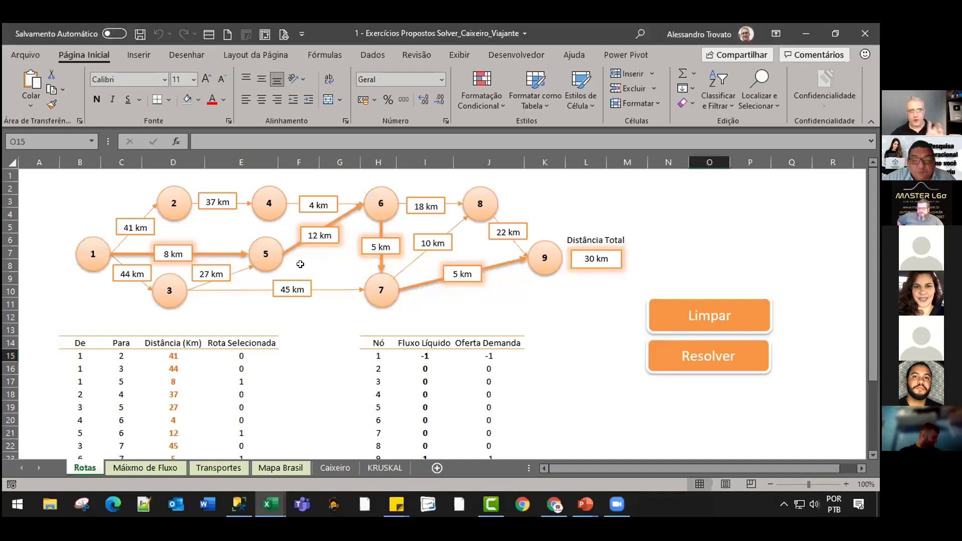
Re-solve the Máixmo de Fluxo problem, then view the Transportes sheet's R$ 3.942,00 allocation.
{"action": "left_click", "coordinate": [677, 318]}
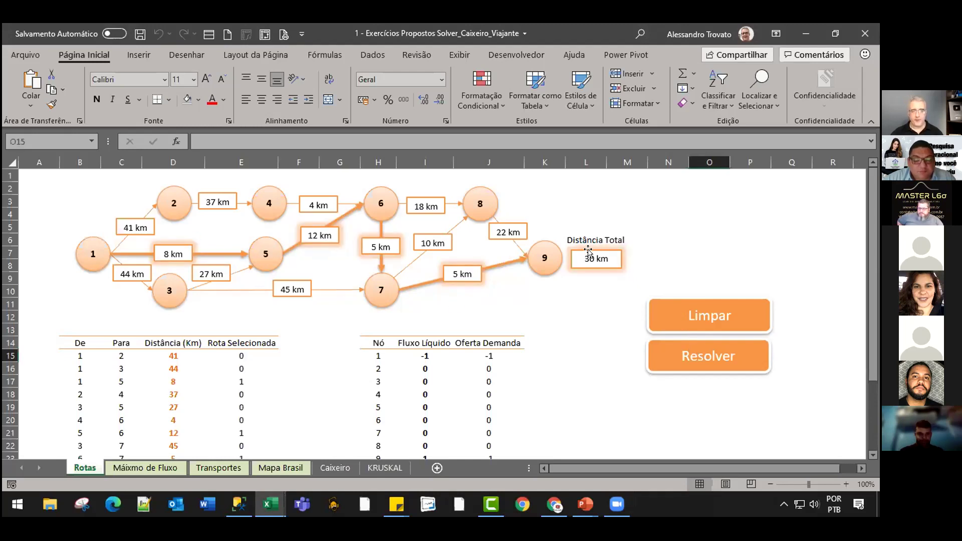
{"action": "scroll", "coordinate": [564, 359], "scroll_direction": "down", "scroll_amount": 2}
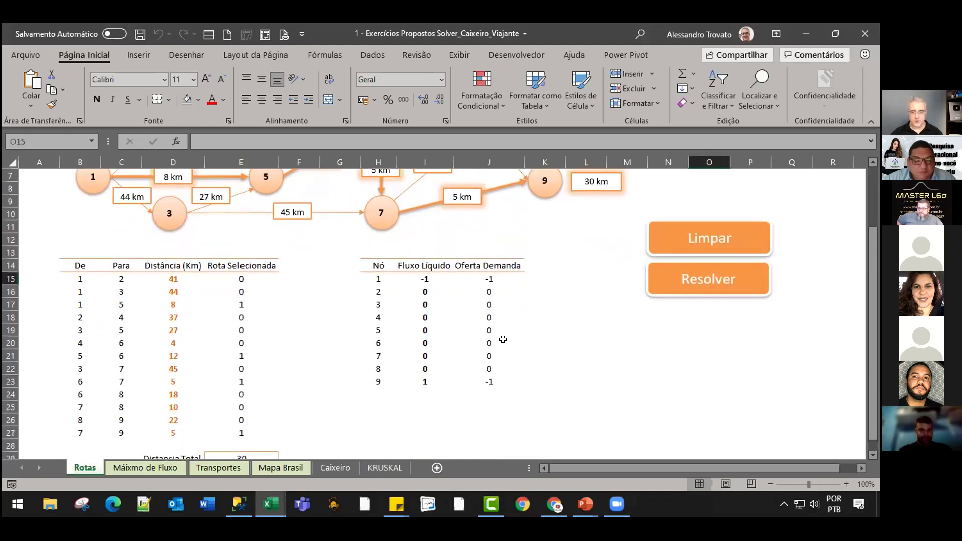
{"action": "scroll", "coordinate": [327, 297], "scroll_direction": "up", "scroll_amount": 2}
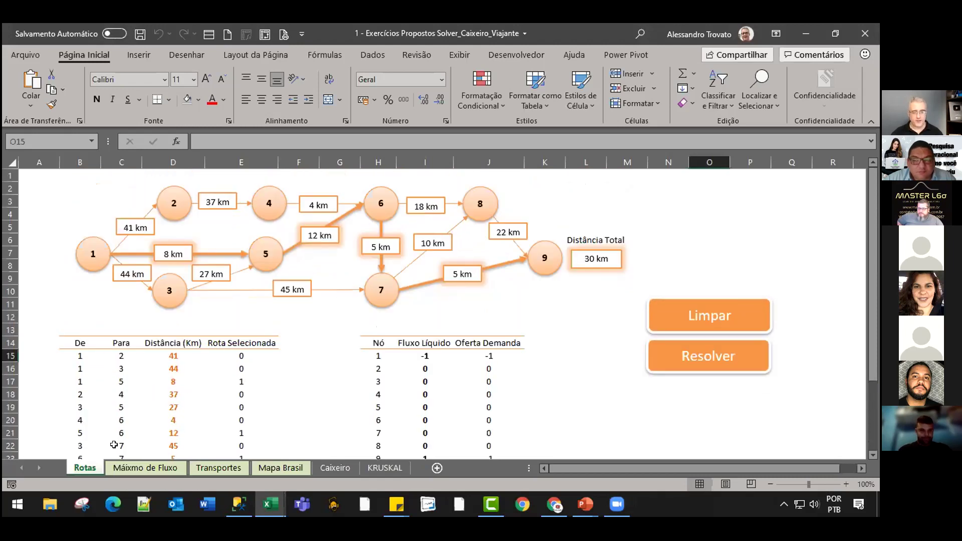
{"action": "left_click", "coordinate": [143, 468]}
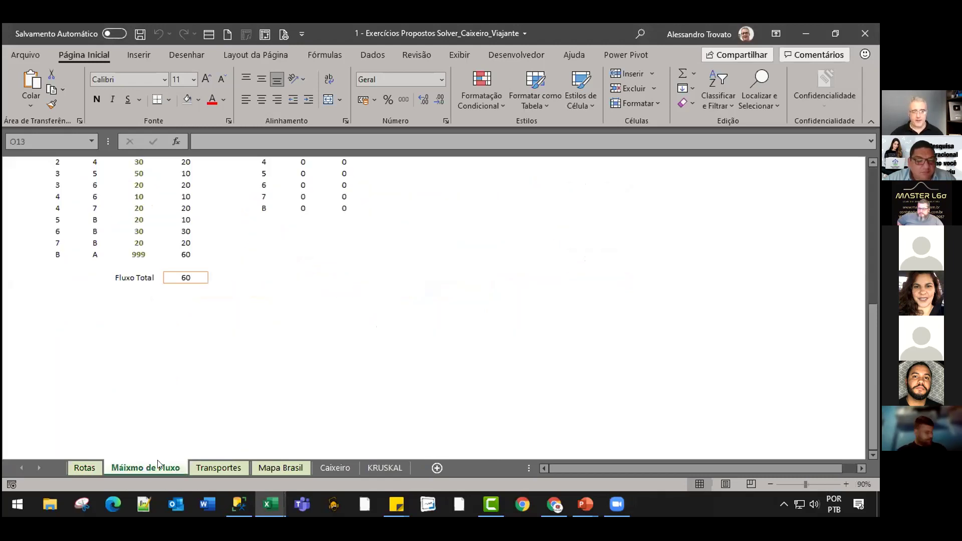
{"action": "scroll", "coordinate": [266, 269], "scroll_direction": "up", "scroll_amount": 8}
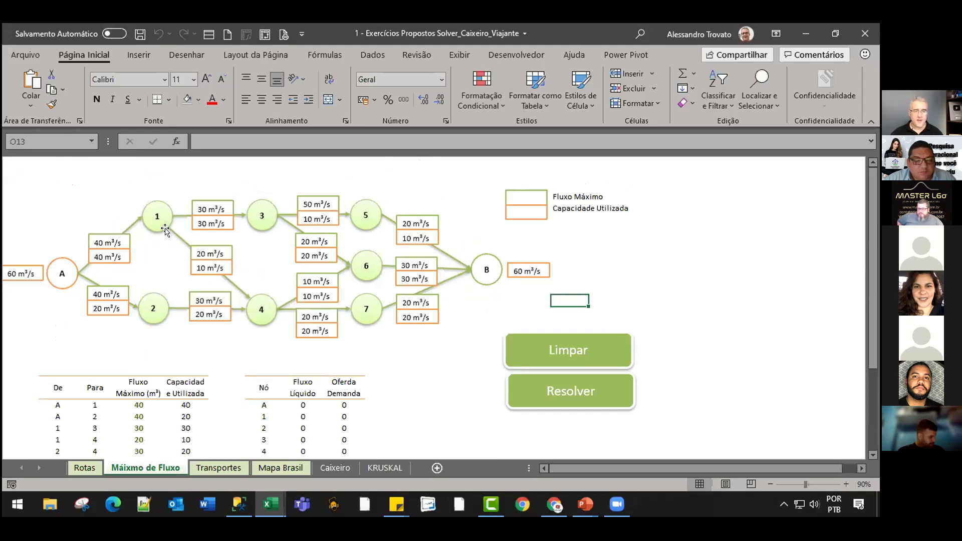
{"action": "left_click", "coordinate": [574, 391]}
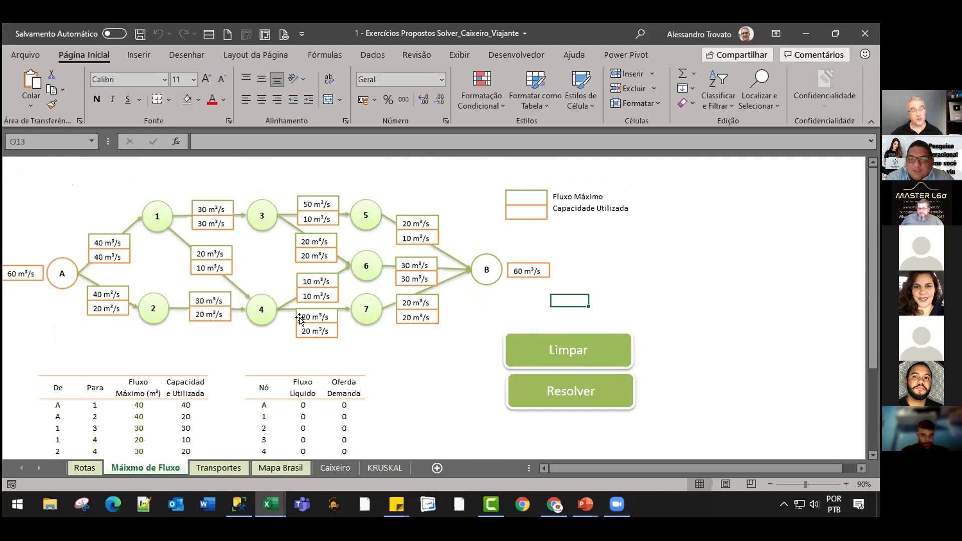
{"action": "left_click", "coordinate": [218, 468]}
{"action": "scroll", "coordinate": [275, 332], "scroll_direction": "up", "scroll_amount": 1}
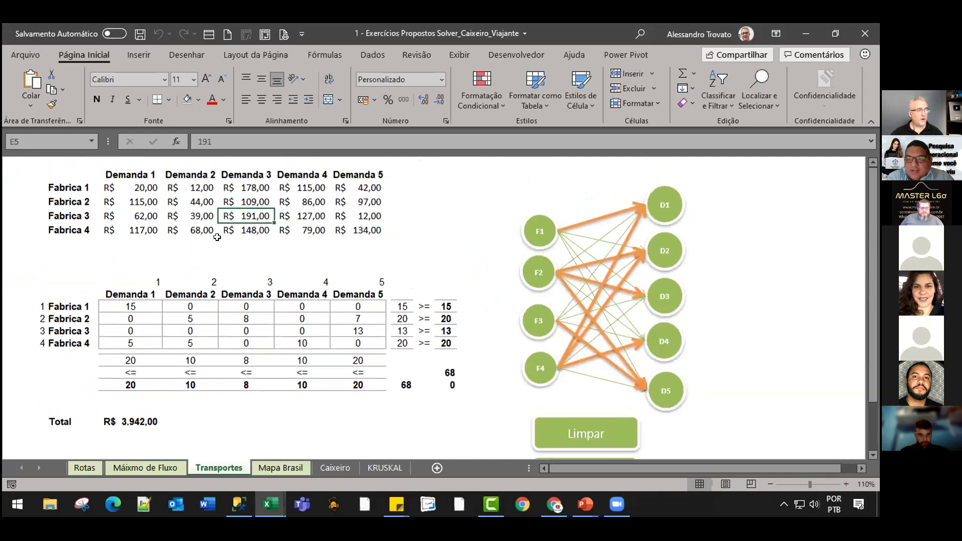
Revisit the Máixmo de Fluxo sheet, then select the whole Transportes cost table.
{"action": "left_click", "coordinate": [148, 469]}
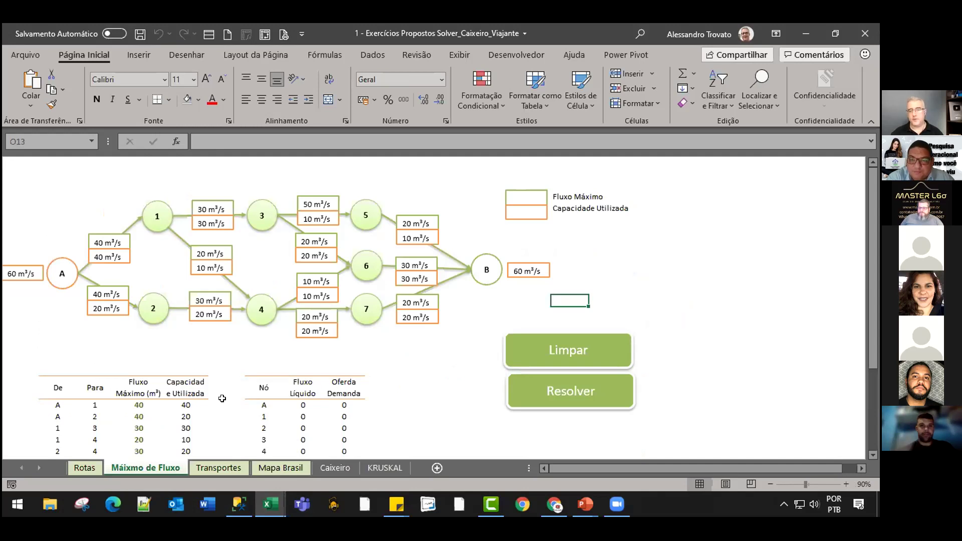
{"action": "left_click", "coordinate": [221, 468]}
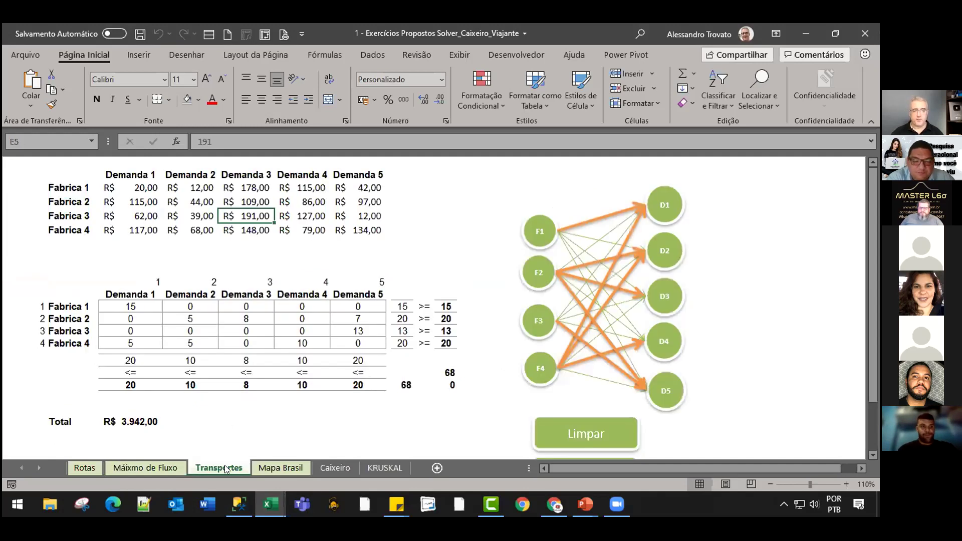
{"action": "left_click", "coordinate": [122, 182]}
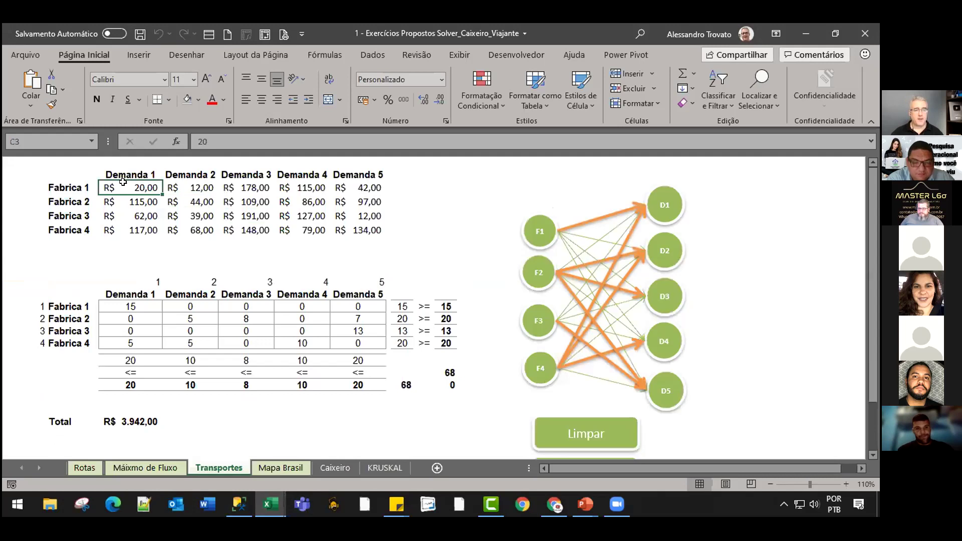
{"action": "left_click_drag", "start_coordinate": [163, 180], "coordinate": [191, 188]}
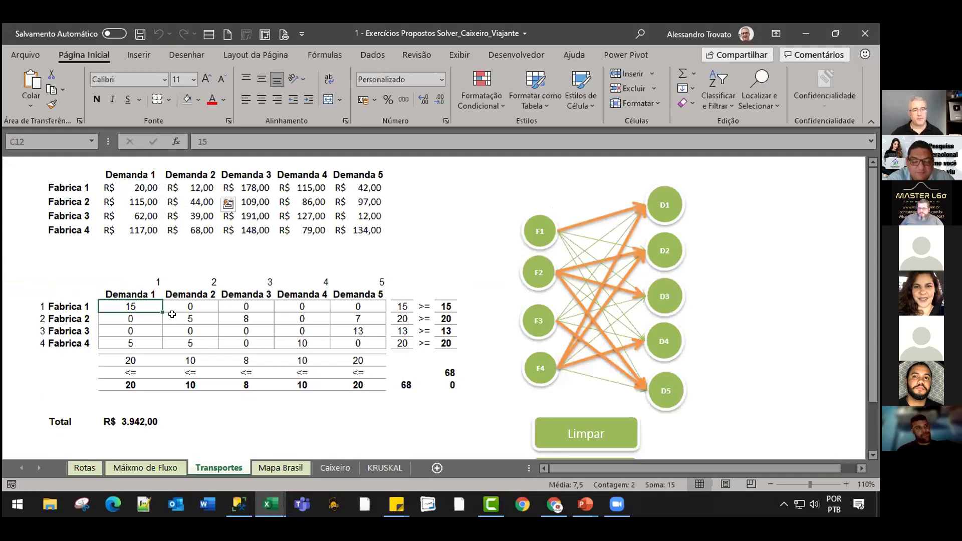
{"action": "left_click_drag", "start_coordinate": [144, 308], "coordinate": [358, 343]}
{"action": "left_click", "coordinate": [245, 188]}
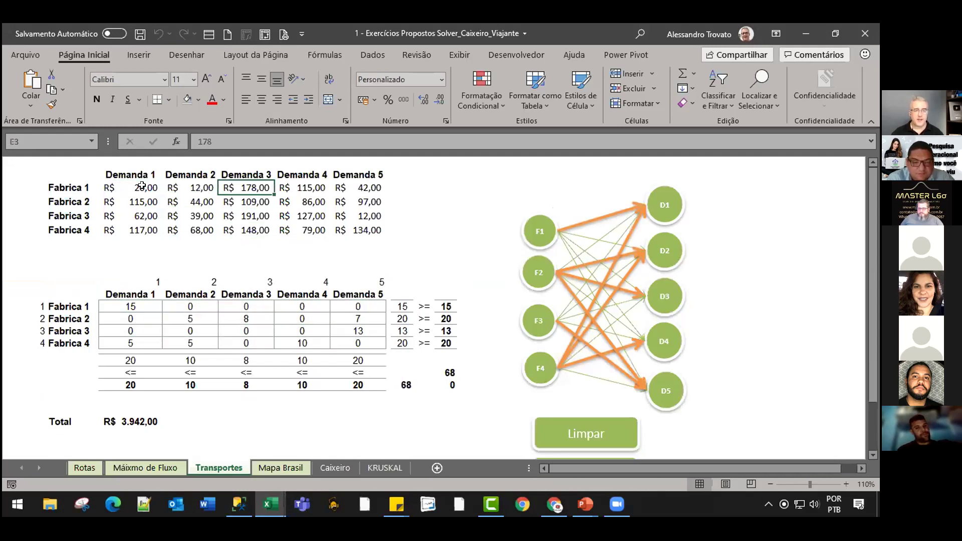
{"action": "left_click_drag", "start_coordinate": [142, 185], "coordinate": [376, 227]}
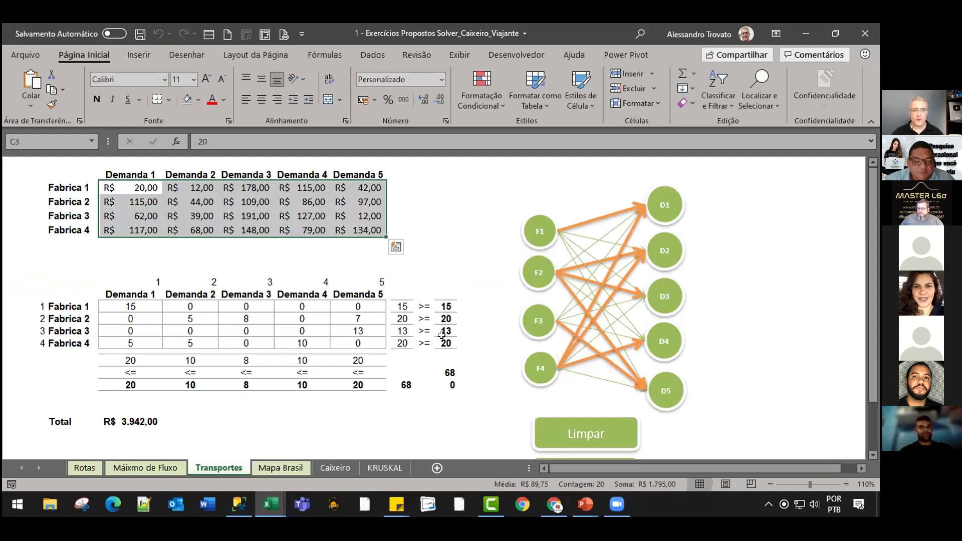
Clear the transport solution and orange arrows, then re-solve to R$ 3.942,00.
{"action": "left_click", "coordinate": [484, 396]}
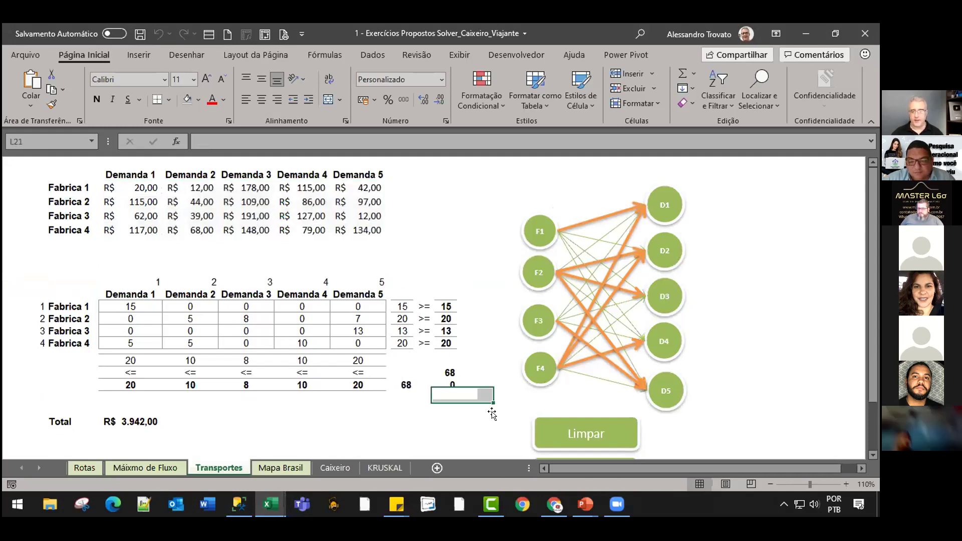
{"action": "left_click", "coordinate": [576, 436]}
{"action": "scroll", "coordinate": [627, 409], "scroll_direction": "down", "scroll_amount": 1}
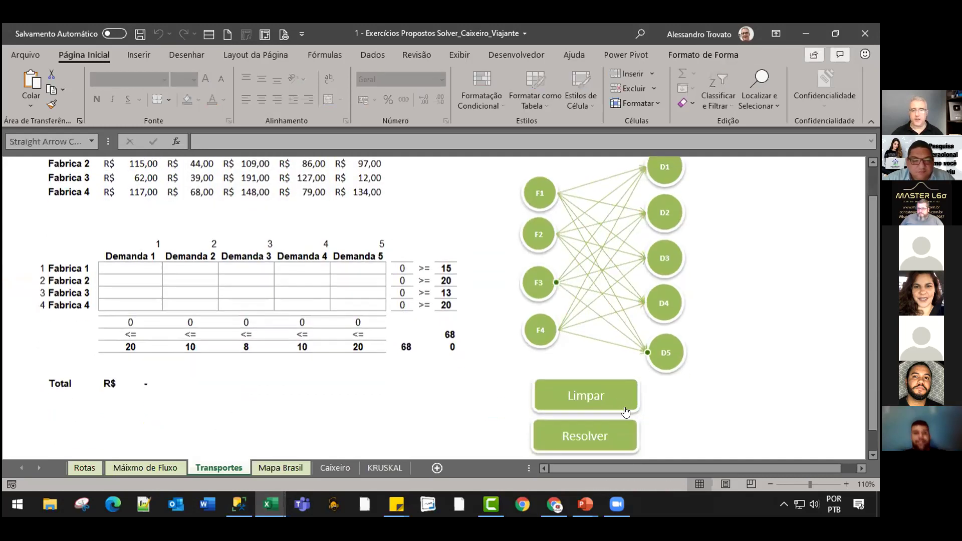
{"action": "left_click", "coordinate": [589, 426]}
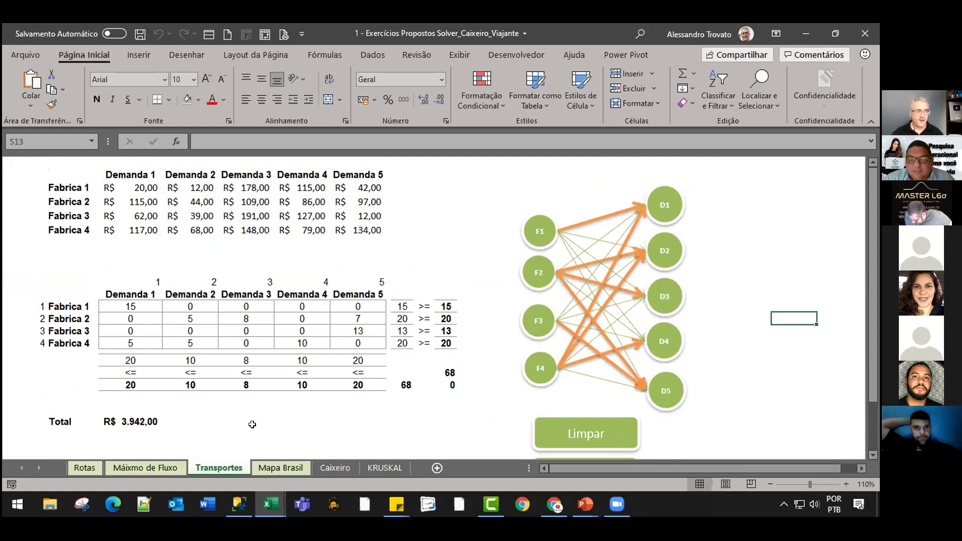
Re-solve the new plant location twice on the Mapa Brasil sheet.
{"action": "left_click", "coordinate": [284, 469]}
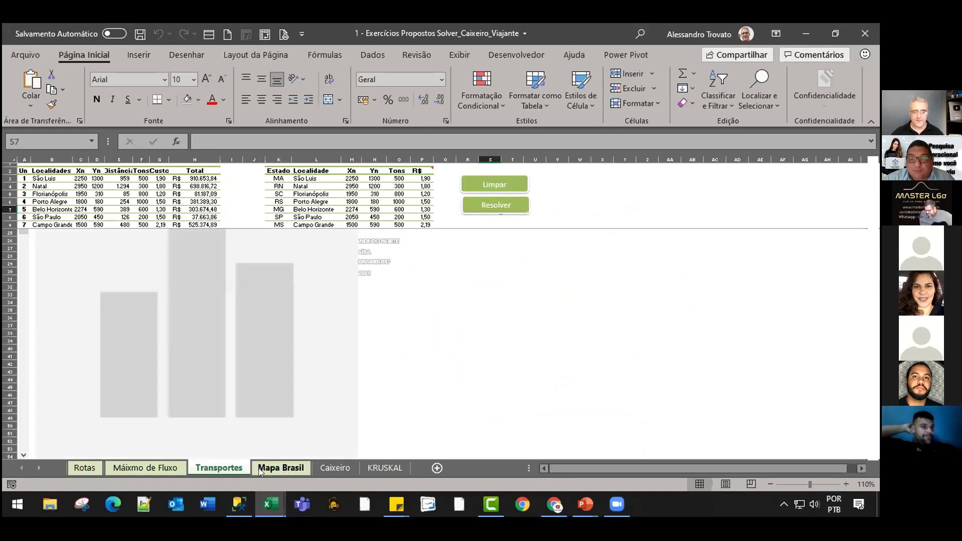
{"action": "left_click", "coordinate": [221, 469]}
{"action": "left_click", "coordinate": [282, 468]}
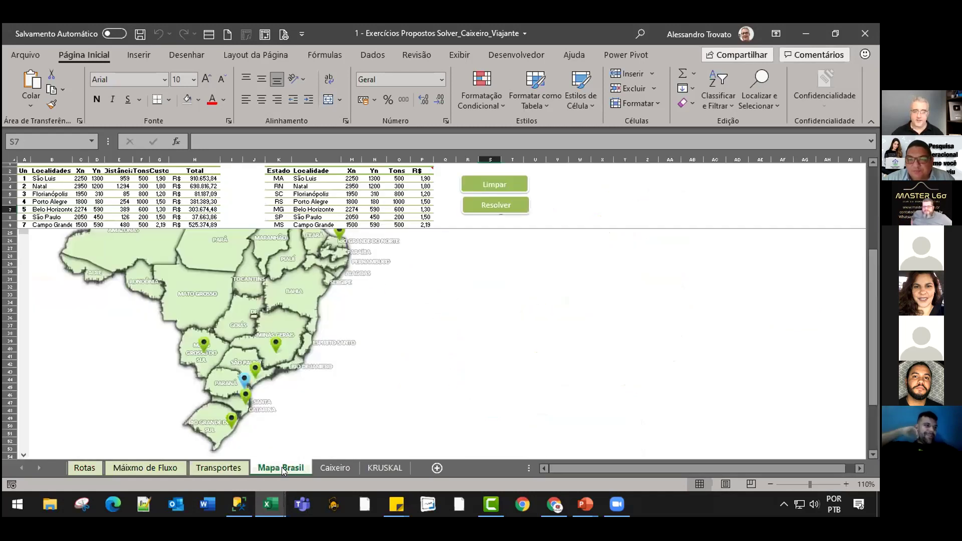
{"action": "scroll", "coordinate": [389, 382], "scroll_direction": "up", "scroll_amount": 5}
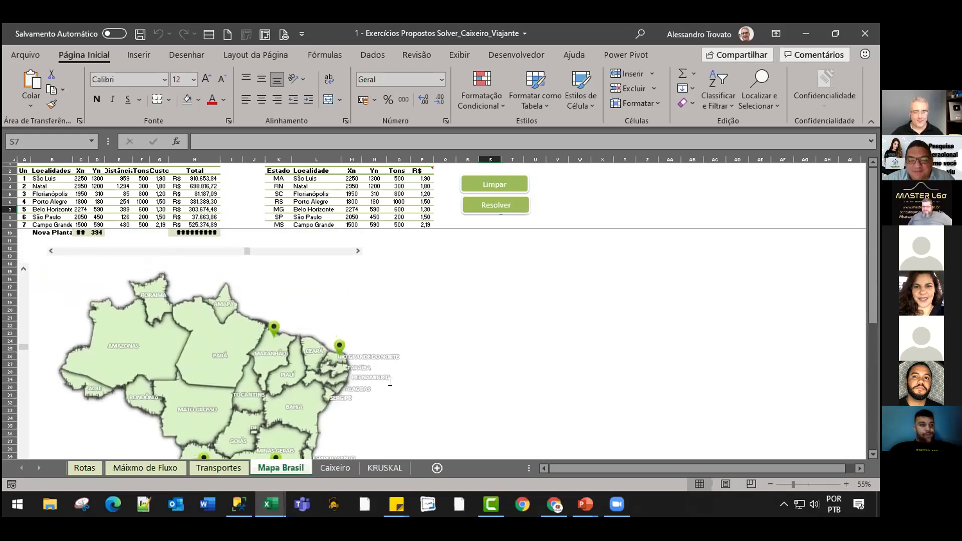
{"action": "scroll", "coordinate": [390, 381], "scroll_direction": "down", "scroll_amount": 3}
{"action": "left_click", "coordinate": [497, 205]}
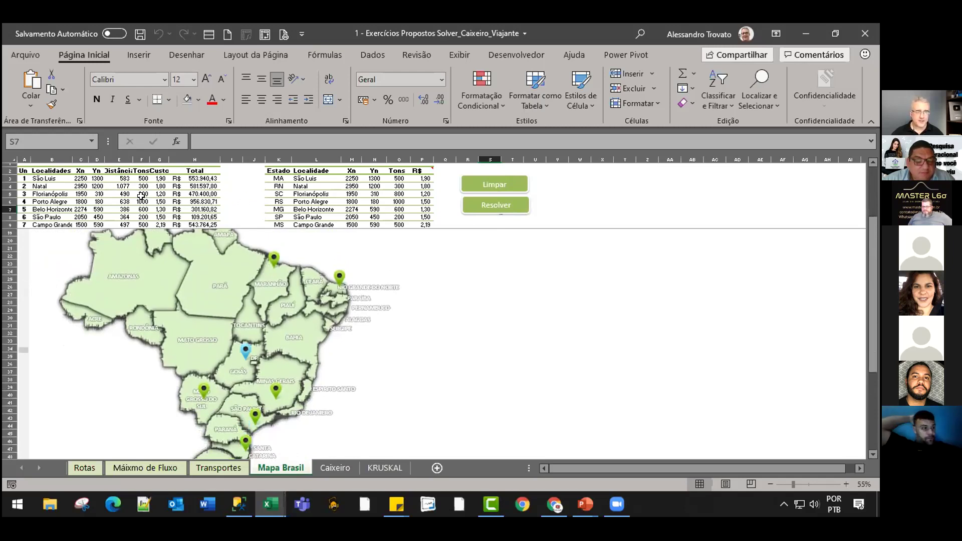
{"action": "left_click", "coordinate": [491, 209]}
Select the grouped Brazil map, then move to the Caixeiro sheet's 237 Km route.
{"action": "left_click", "coordinate": [271, 323]}
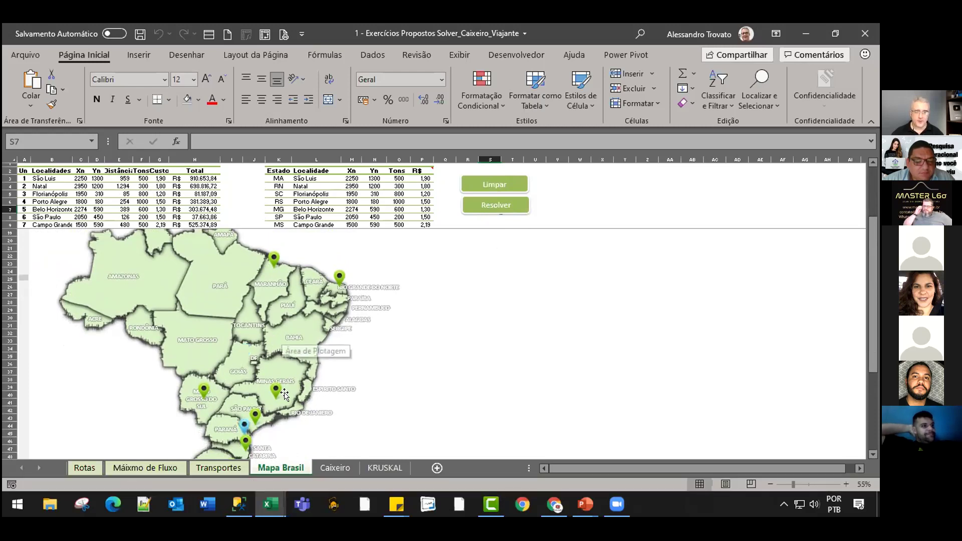
{"action": "scroll", "coordinate": [275, 337], "scroll_direction": "down", "scroll_amount": 1}
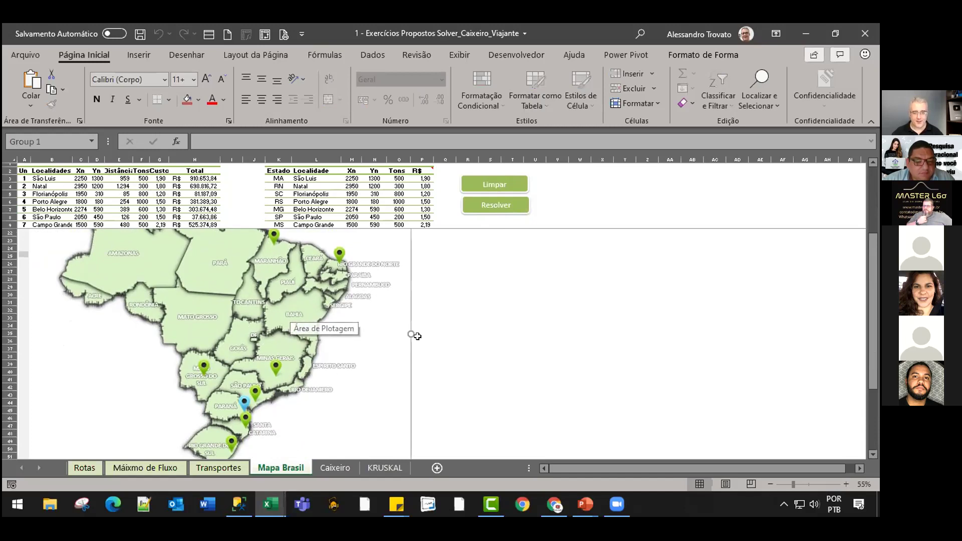
{"action": "left_click", "coordinate": [343, 467]}
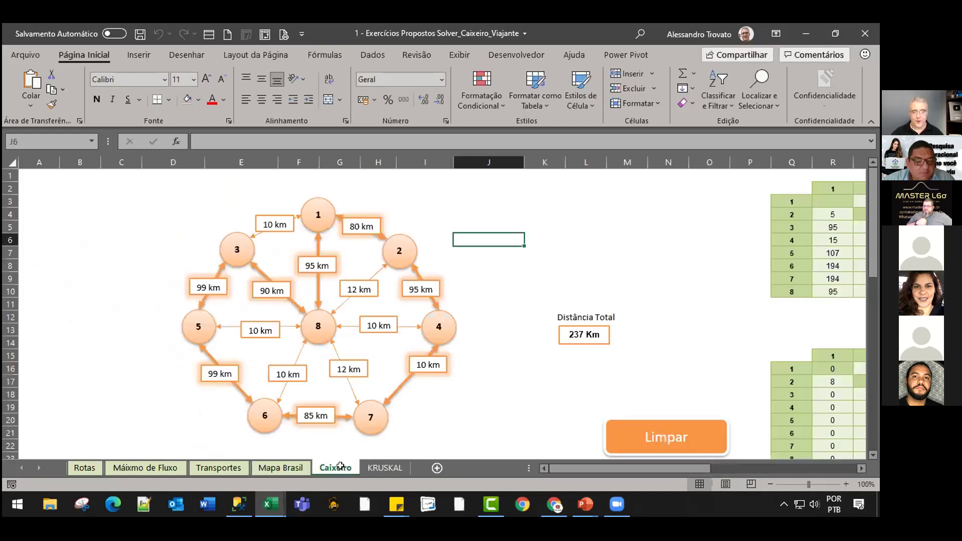
Clear the Caixeiro route results and re-solve the eight-node tour at 237 Km.
{"action": "left_click", "coordinate": [535, 277]}
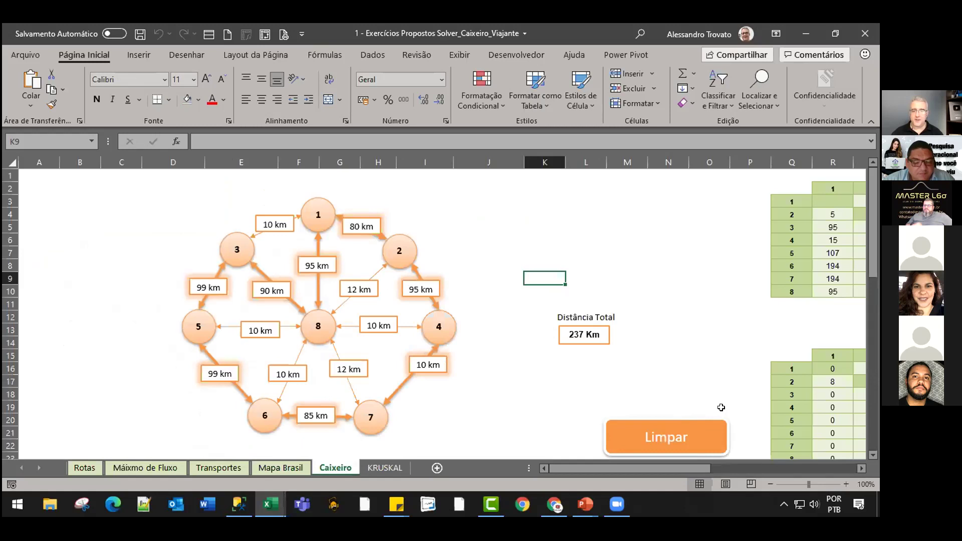
{"action": "left_click", "coordinate": [667, 441]}
{"action": "scroll", "coordinate": [587, 345], "scroll_direction": "down", "scroll_amount": 2}
{"action": "scroll", "coordinate": [587, 345], "scroll_direction": "down", "scroll_amount": 1}
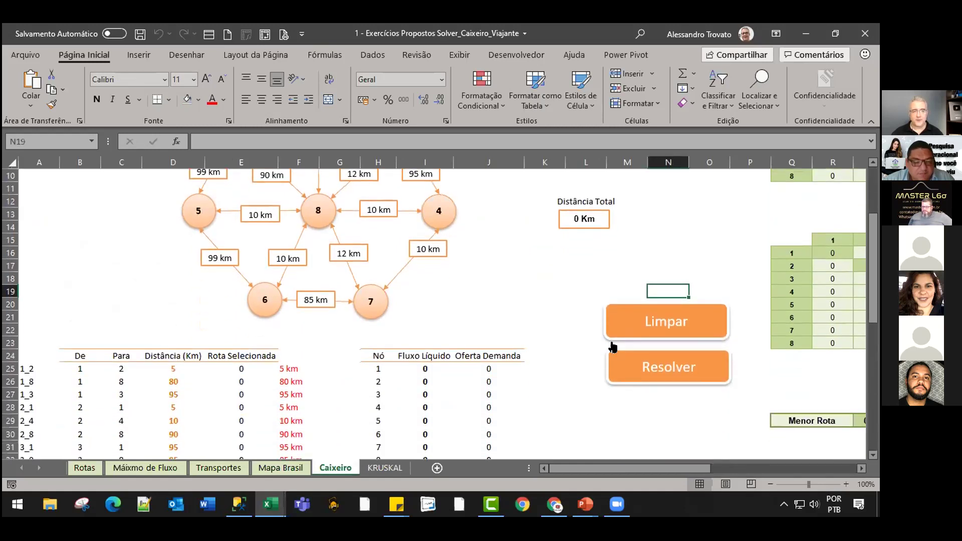
{"action": "left_click", "coordinate": [645, 357]}
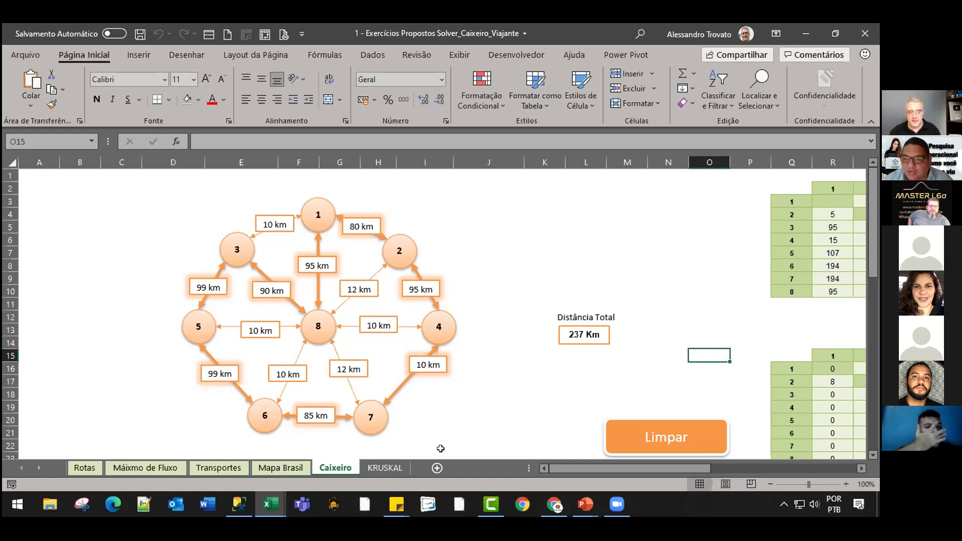
{"action": "left_click", "coordinate": [485, 216]}
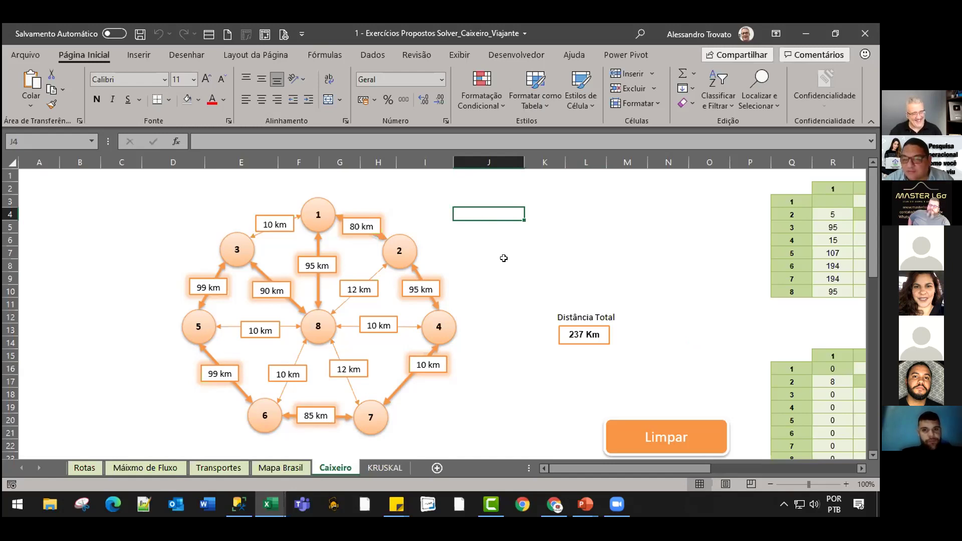
{"action": "left_click_drag", "start_coordinate": [624, 469], "coordinate": [771, 470]}
{"action": "scroll", "coordinate": [649, 447], "scroll_direction": "down", "scroll_amount": 3}
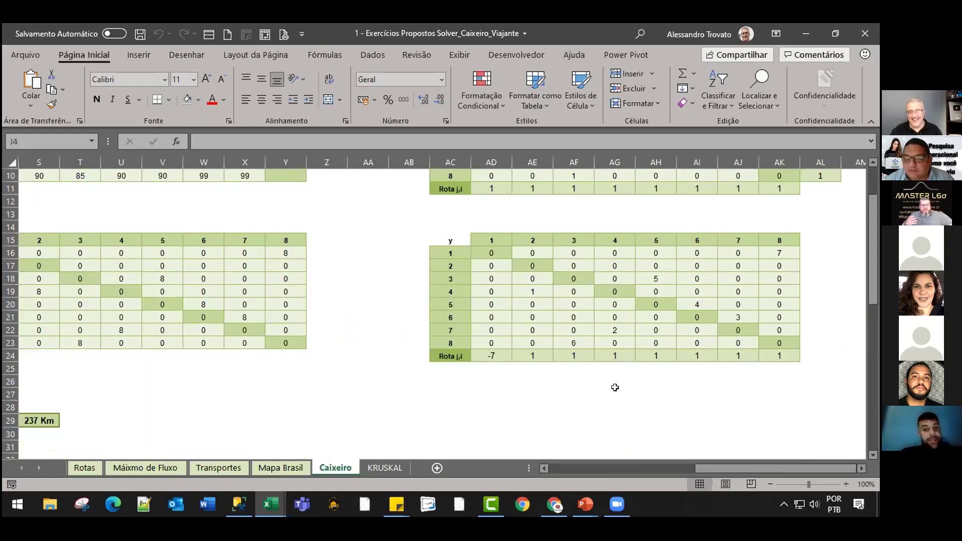
{"action": "scroll", "coordinate": [649, 448], "scroll_direction": "down", "scroll_amount": 1}
{"action": "scroll", "coordinate": [485, 401], "scroll_direction": "left", "scroll_amount": 10}
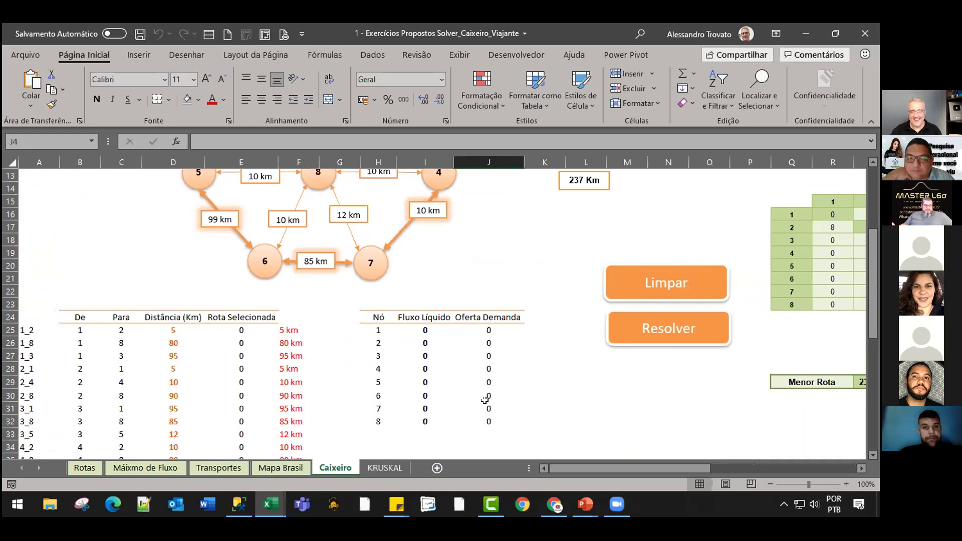
{"action": "scroll", "coordinate": [485, 401], "scroll_direction": "down", "scroll_amount": 2}
{"action": "scroll", "coordinate": [485, 400], "scroll_direction": "down", "scroll_amount": 2}
{"action": "scroll", "coordinate": [485, 401], "scroll_direction": "down", "scroll_amount": 4}
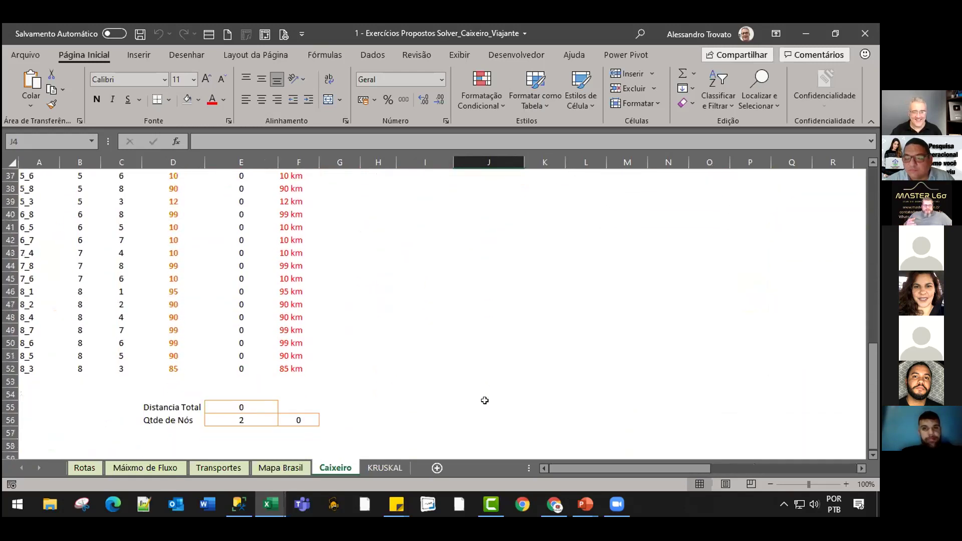
{"action": "scroll", "coordinate": [484, 401], "scroll_direction": "up", "scroll_amount": 3}
{"action": "scroll", "coordinate": [485, 400], "scroll_direction": "up", "scroll_amount": 3}
{"action": "scroll", "coordinate": [485, 401], "scroll_direction": "up", "scroll_amount": 4}
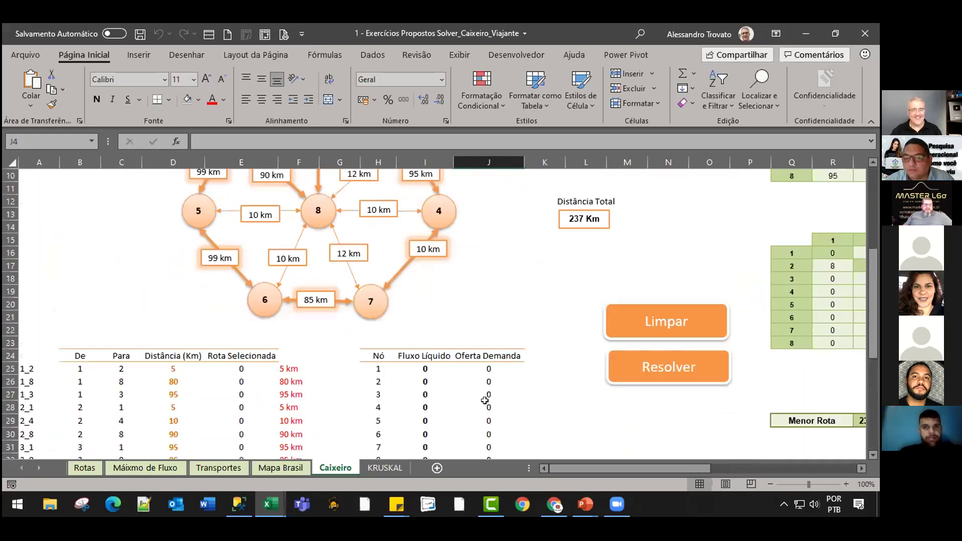
{"action": "scroll", "coordinate": [485, 401], "scroll_direction": "up", "scroll_amount": 2}
{"action": "scroll", "coordinate": [485, 400], "scroll_direction": "up", "scroll_amount": 1}
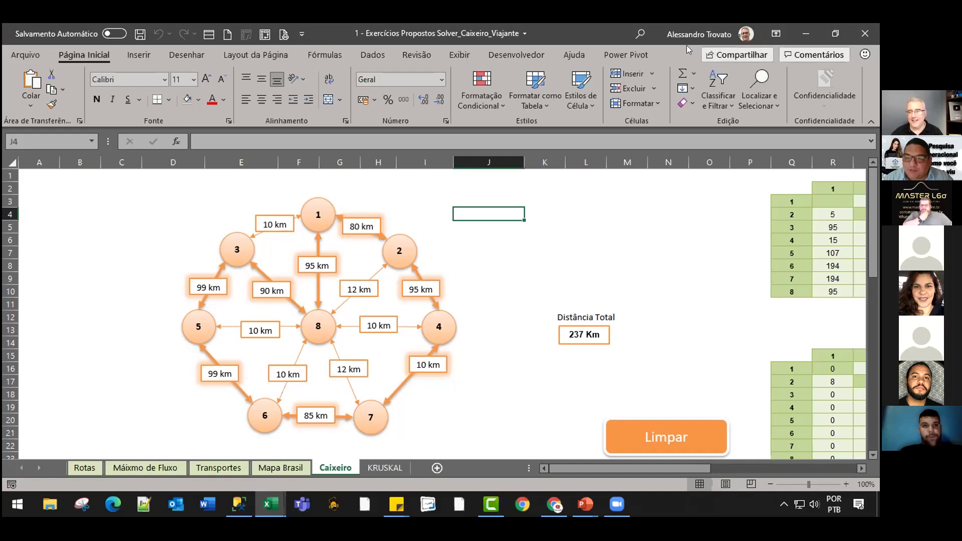
Review the route's Solver Parameters (minimise S29, binary variables) and close them unchanged.
{"action": "left_click", "coordinate": [491, 48]}
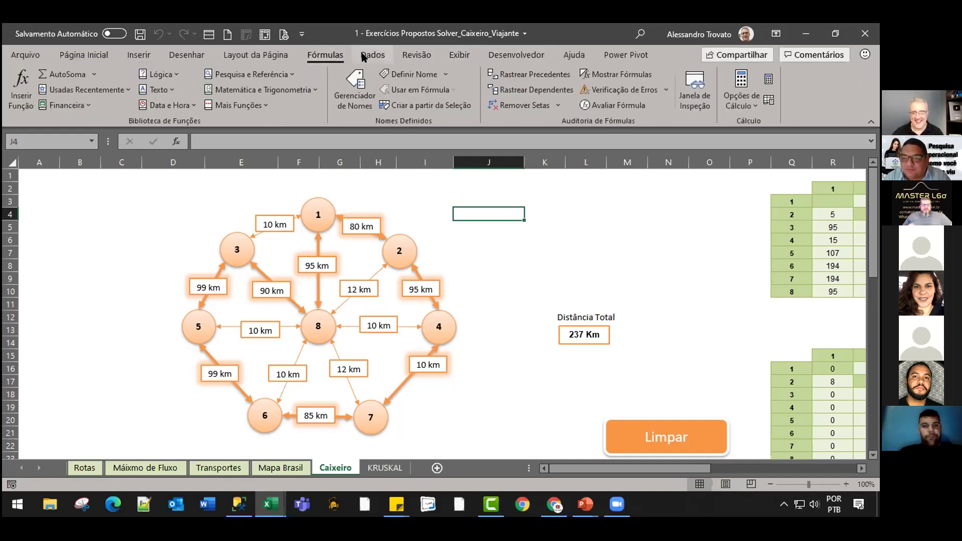
{"action": "left_click", "coordinate": [373, 55]}
{"action": "left_click", "coordinate": [761, 73]}
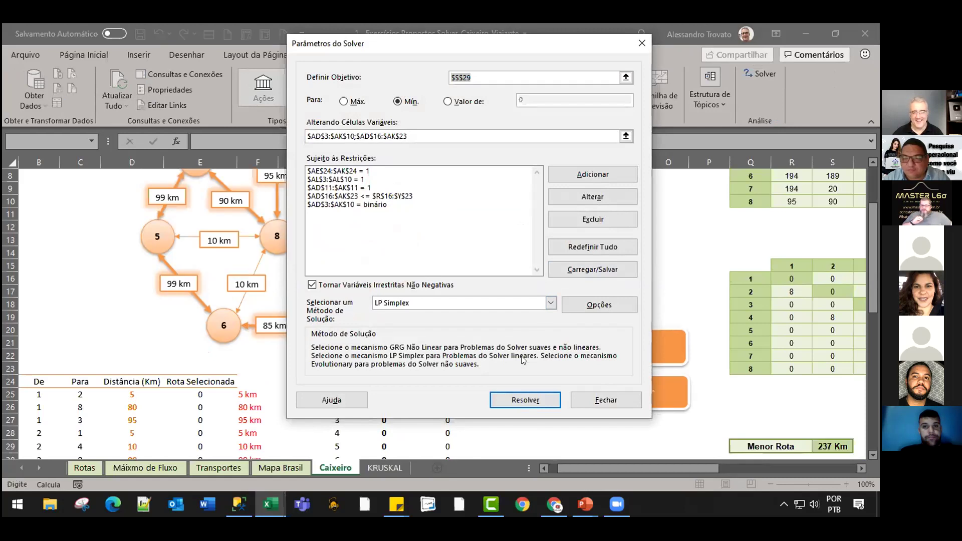
{"action": "left_click", "coordinate": [608, 400]}
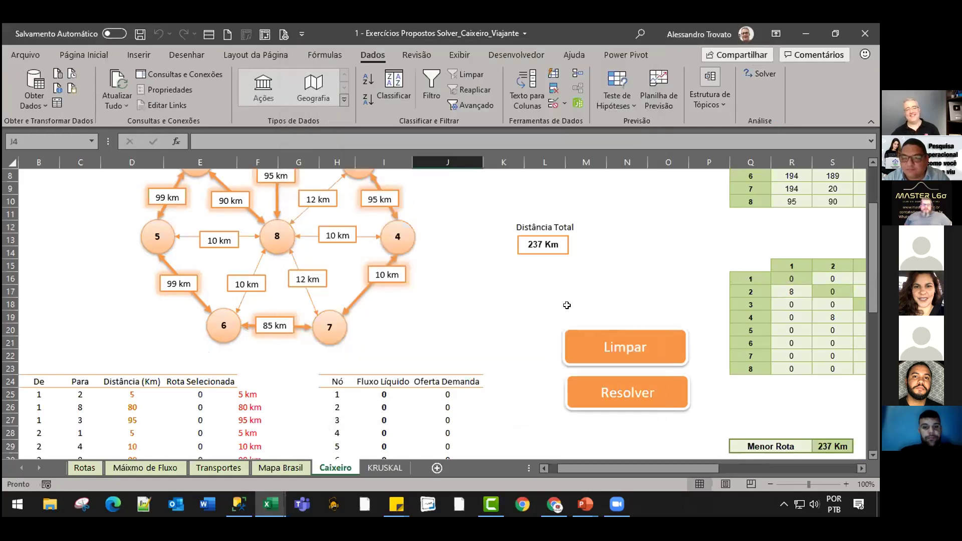
{"action": "scroll", "coordinate": [561, 326], "scroll_direction": "up", "scroll_amount": 3}
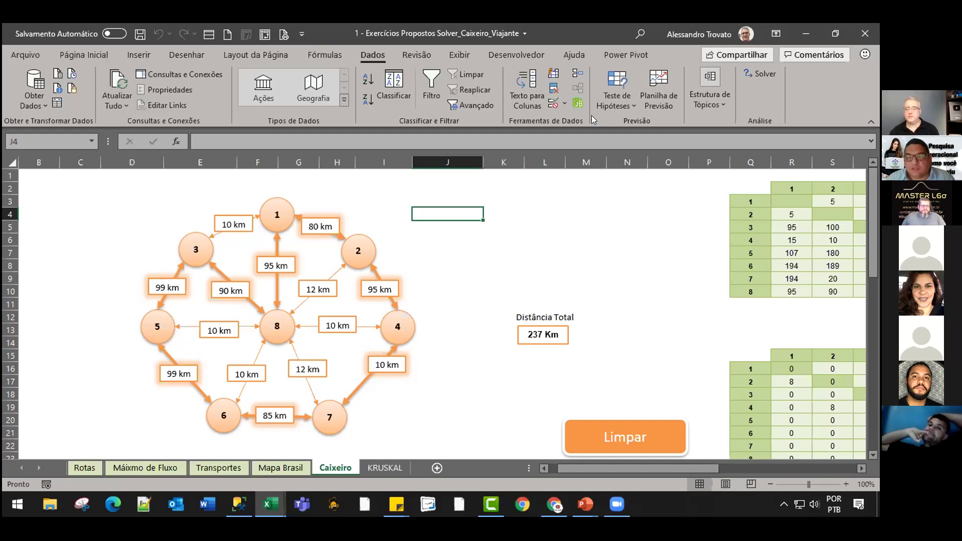
Click around the Caixeiro sheet's route model and scroll through its tables.
{"action": "key", "text": "Left"}
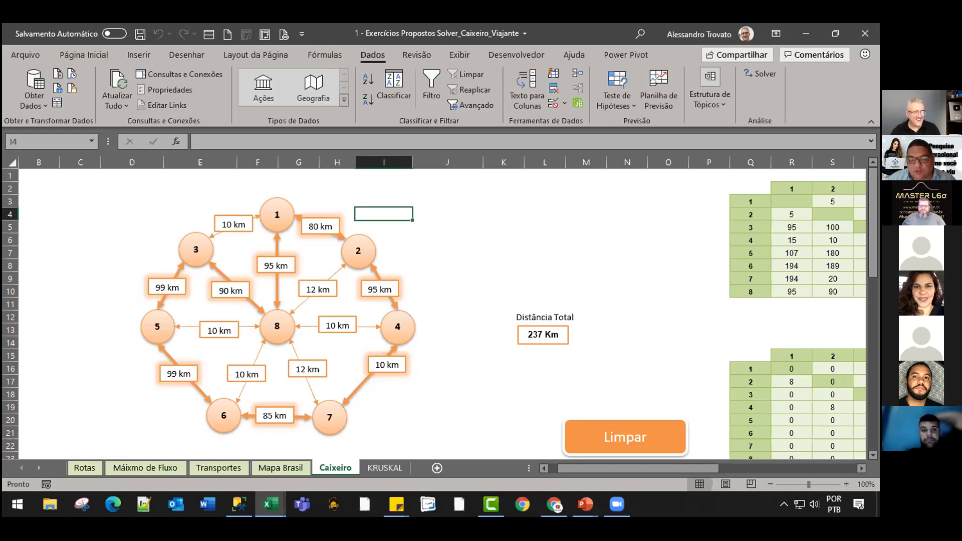
{"action": "left_click", "coordinate": [503, 285]}
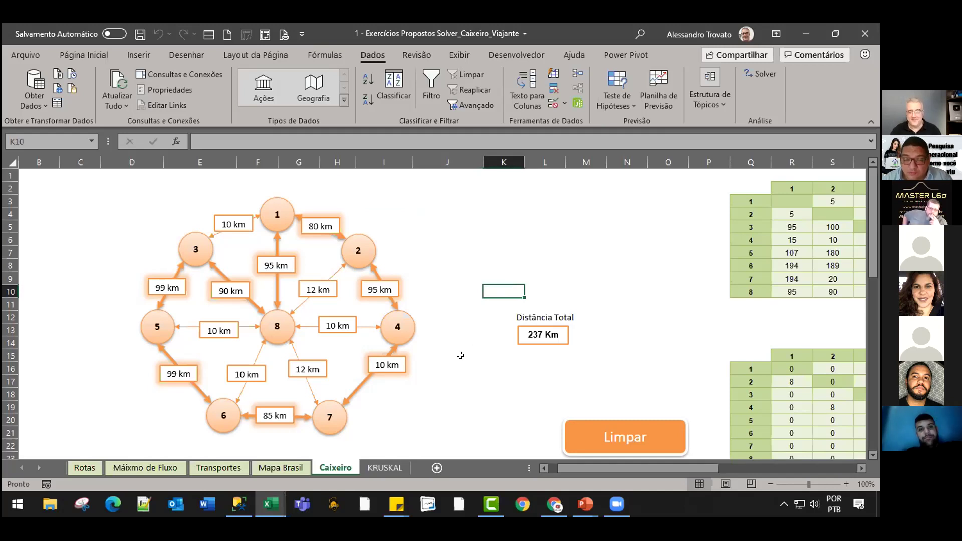
{"action": "left_click", "coordinate": [436, 317]}
{"action": "left_click", "coordinate": [440, 253]}
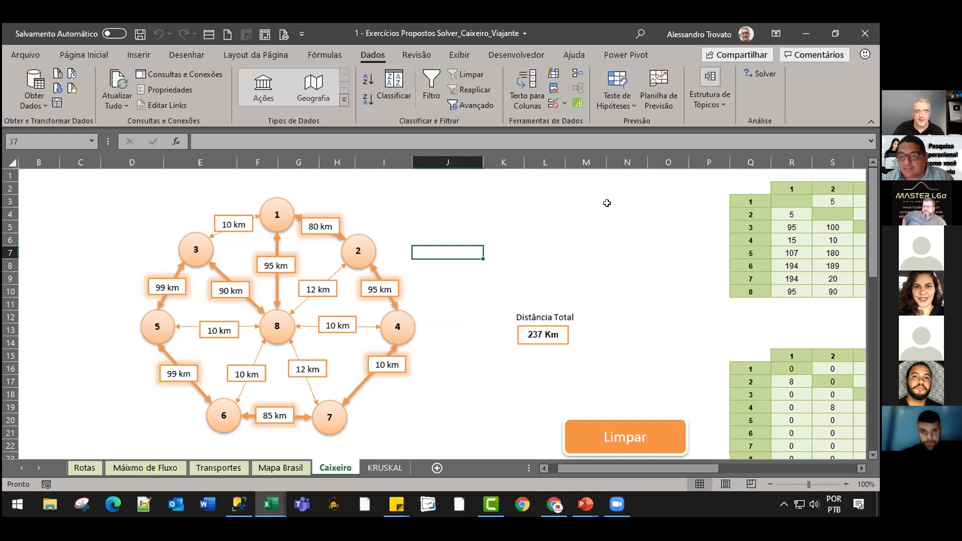
{"action": "left_click", "coordinate": [545, 214]}
{"action": "scroll", "coordinate": [549, 322], "scroll_direction": "down", "scroll_amount": 4}
{"action": "scroll", "coordinate": [548, 323], "scroll_direction": "down", "scroll_amount": 1}
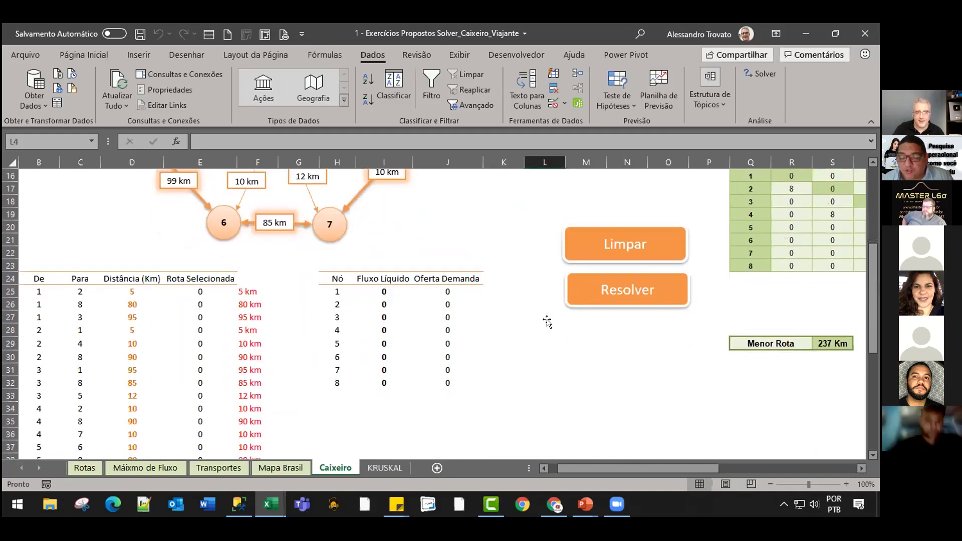
{"action": "scroll", "coordinate": [548, 323], "scroll_direction": "down", "scroll_amount": 1}
{"action": "scroll", "coordinate": [549, 322], "scroll_direction": "down", "scroll_amount": 1}
{"action": "scroll", "coordinate": [548, 321], "scroll_direction": "down", "scroll_amount": 2}
{"action": "scroll", "coordinate": [547, 322], "scroll_direction": "down", "scroll_amount": 1}
{"action": "scroll", "coordinate": [548, 322], "scroll_direction": "down", "scroll_amount": 1}
{"action": "scroll", "coordinate": [548, 322], "scroll_direction": "up", "scroll_amount": 6}
{"action": "scroll", "coordinate": [547, 321], "scroll_direction": "up", "scroll_amount": 5}
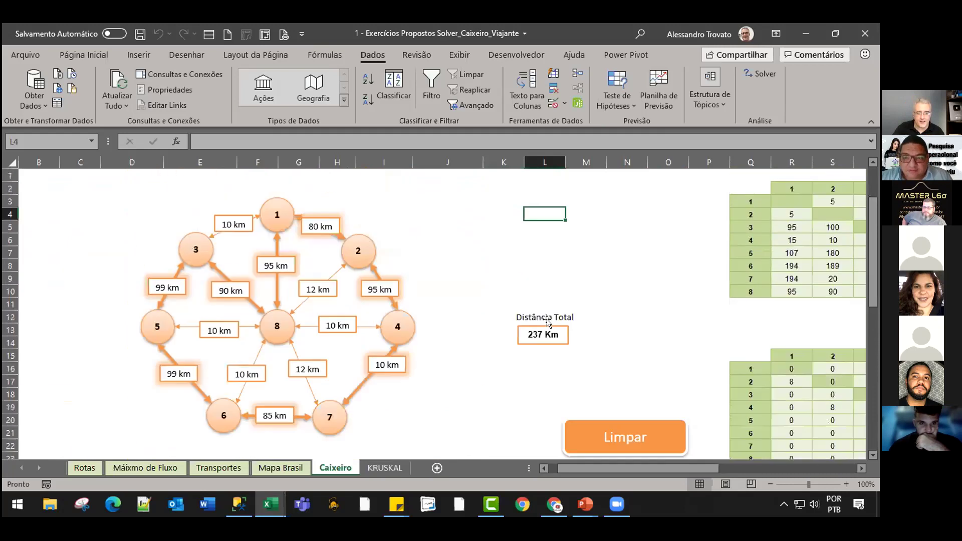
Bring the KRUSKAL sheet into view with its 7-point distance matrix and spanning tree.
{"action": "left_click_drag", "start_coordinate": [602, 469], "coordinate": [666, 468]}
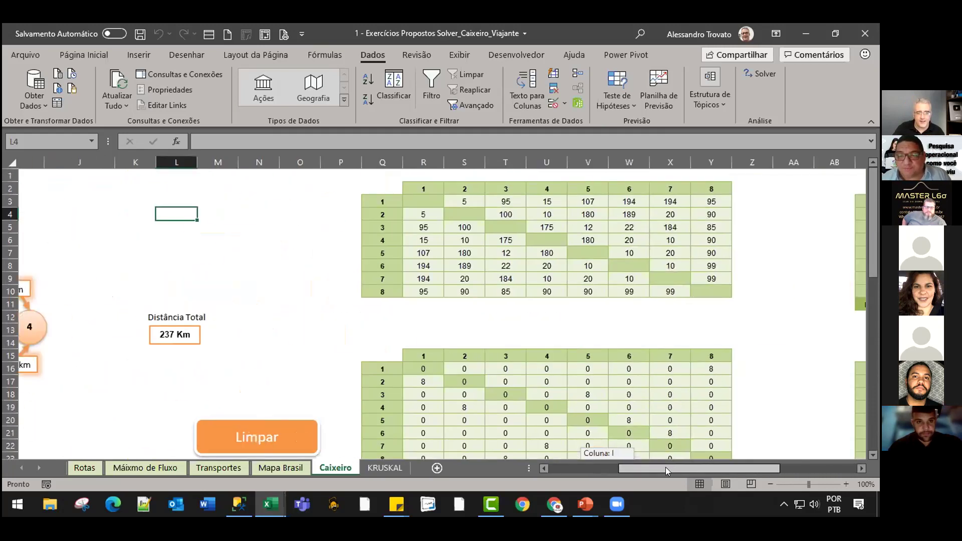
{"action": "mouse_move", "coordinate": [665, 467]}
{"action": "left_mouse_down"}
{"action": "mouse_move", "coordinate": [651, 468]}
{"action": "mouse_move", "coordinate": [733, 468]}
{"action": "mouse_move", "coordinate": [520, 490]}
{"action": "left_mouse_up"}
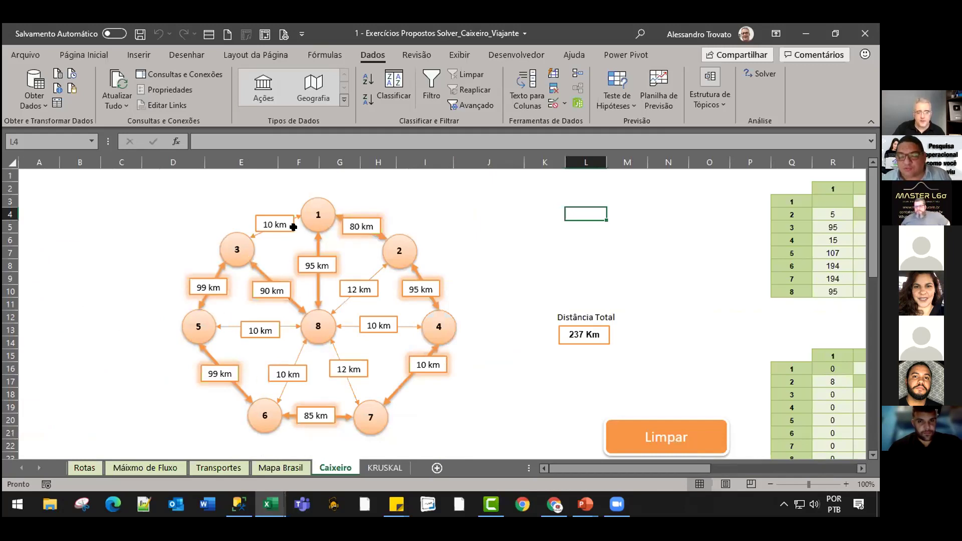
{"action": "left_click", "coordinate": [503, 275]}
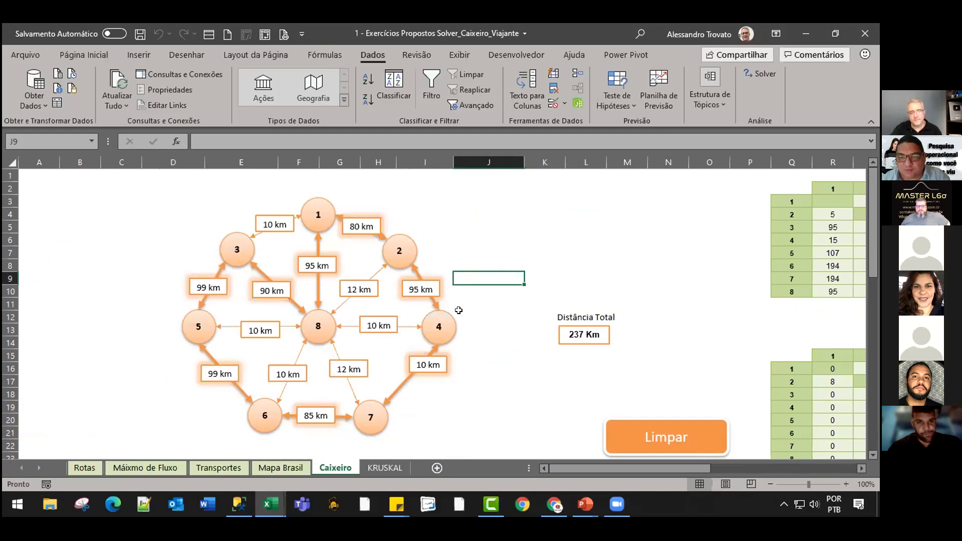
{"action": "left_click", "coordinate": [470, 293]}
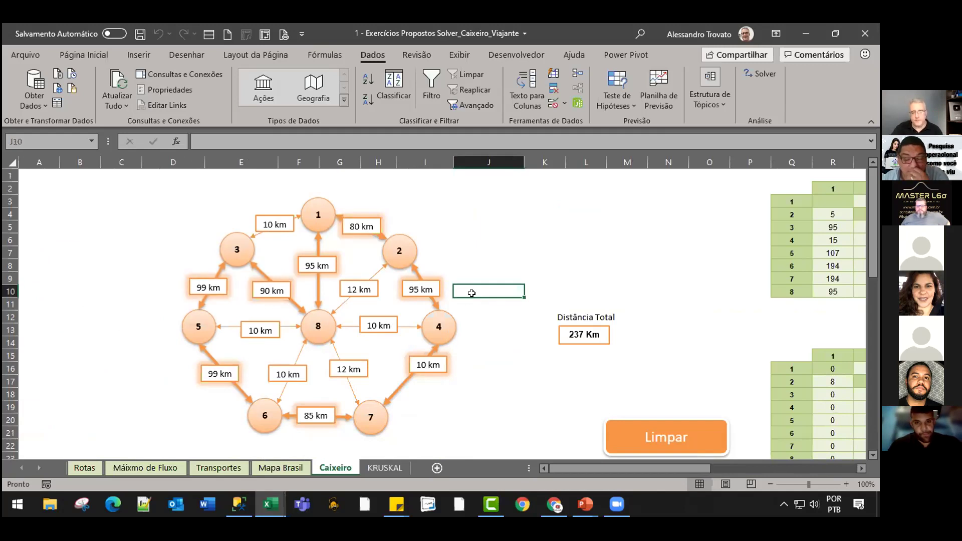
{"action": "left_click", "coordinate": [384, 467]}
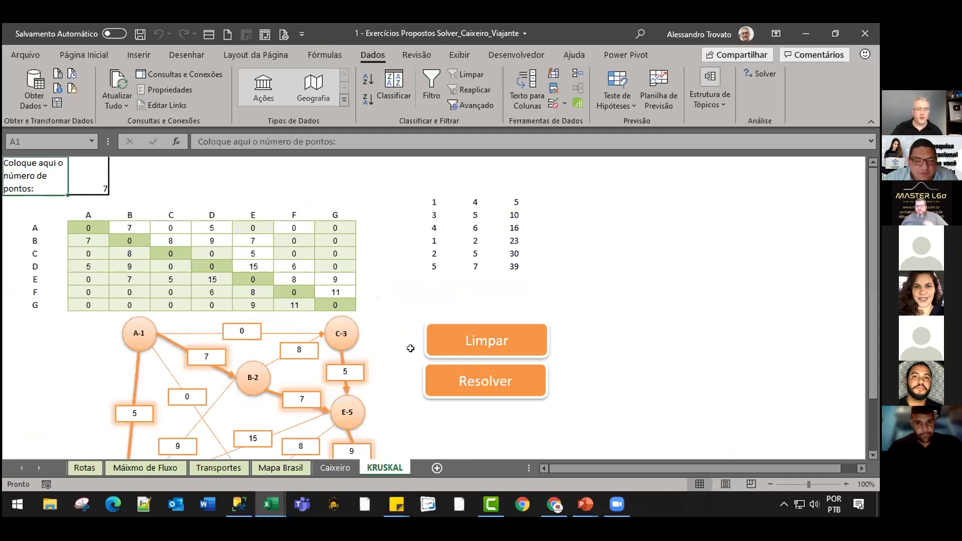
Clear and rerun the KRUSKAL spanning tree, giving six edges with cumulative total 39.
{"action": "scroll", "coordinate": [401, 346], "scroll_direction": "down", "scroll_amount": 1}
{"action": "left_click", "coordinate": [493, 280]}
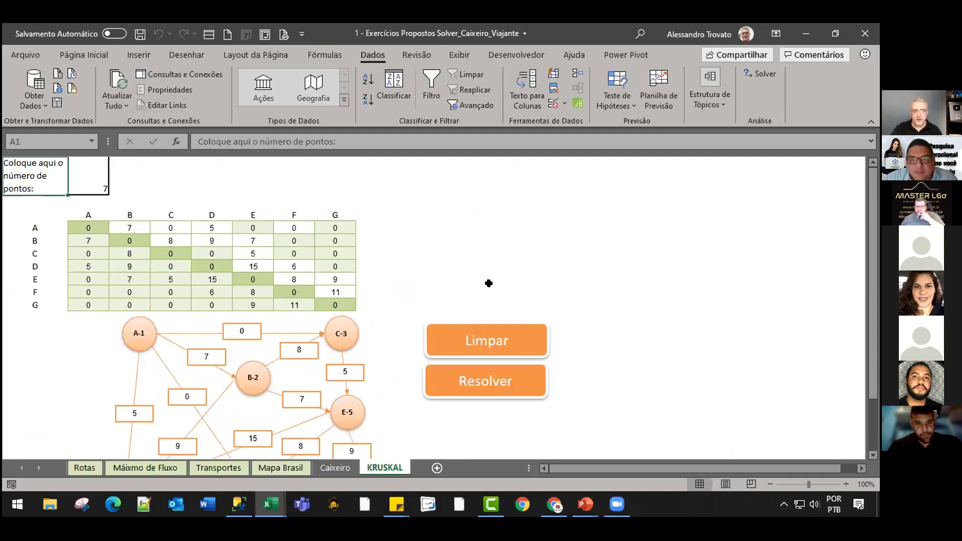
{"action": "left_click", "coordinate": [468, 373]}
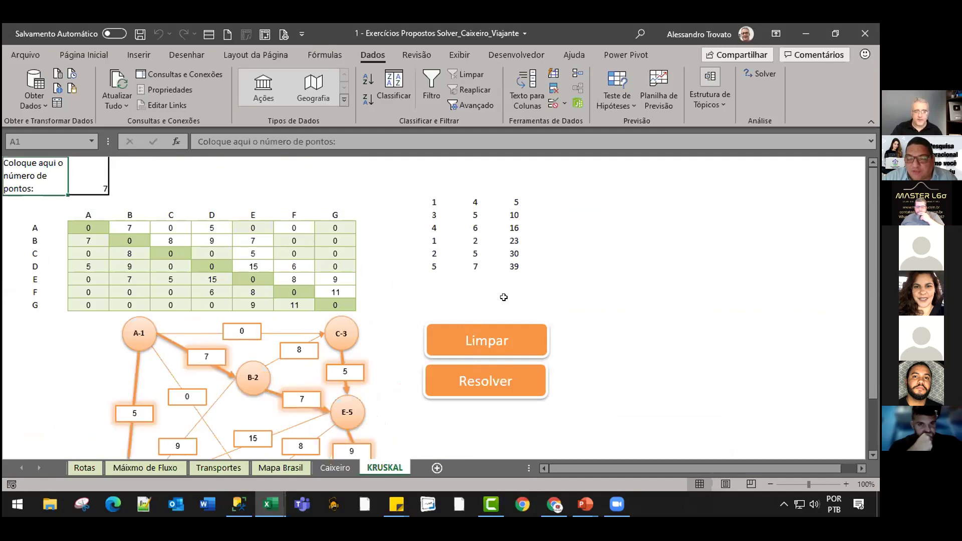
{"action": "scroll", "coordinate": [507, 299], "scroll_direction": "down", "scroll_amount": 1}
{"action": "scroll", "coordinate": [506, 298], "scroll_direction": "down", "scroll_amount": 1}
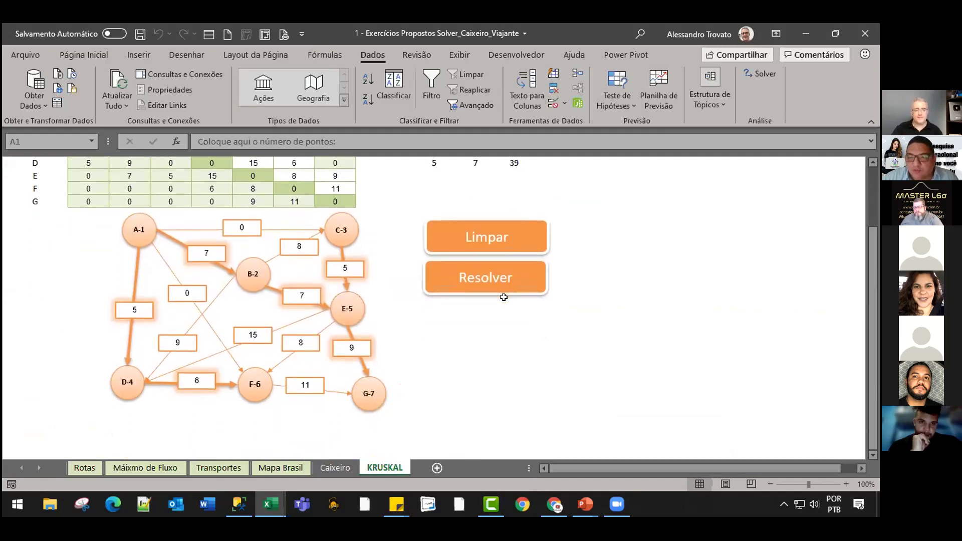